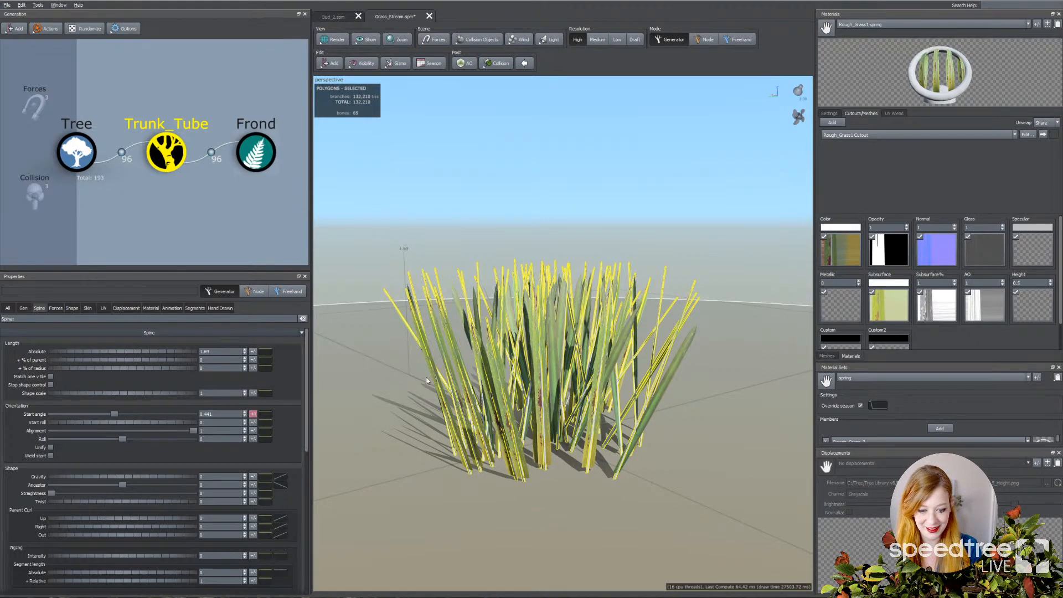
Step: Examine the grass clump from several angles and check the Tree generator's shape settings
{"action": "left_click_drag", "start_coordinate": [499, 479], "coordinate": [457, 483]}
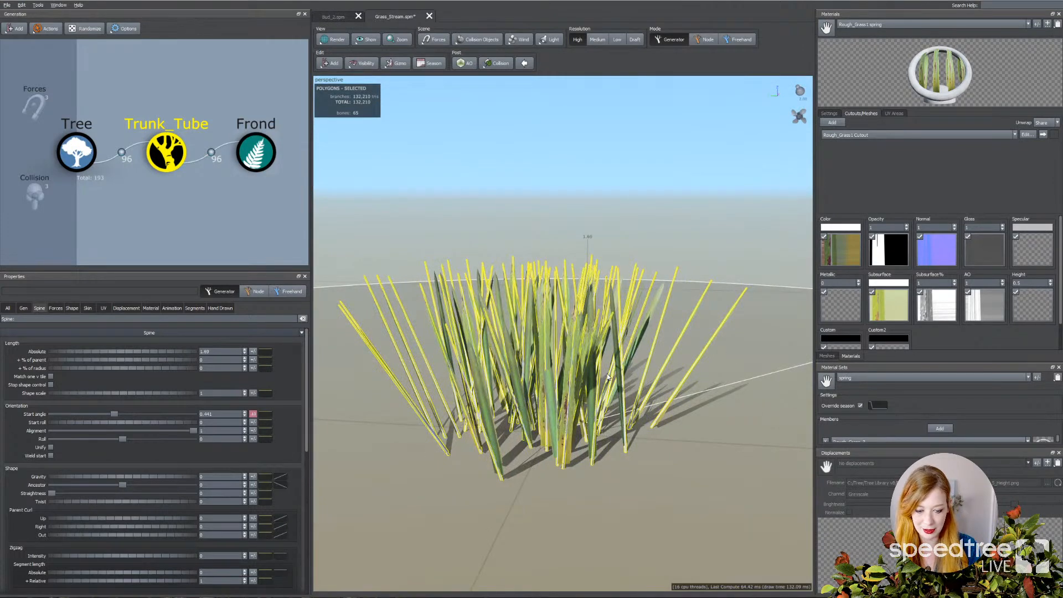
{"action": "left_click_drag", "start_coordinate": [507, 485], "coordinate": [491, 335]}
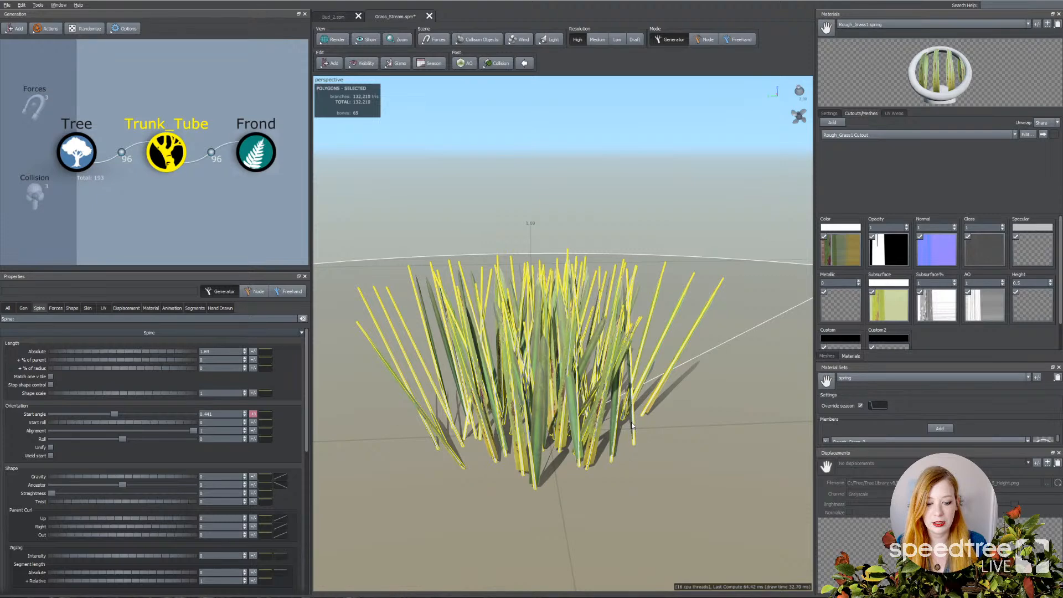
{"action": "left_click_drag", "start_coordinate": [633, 425], "coordinate": [631, 360]}
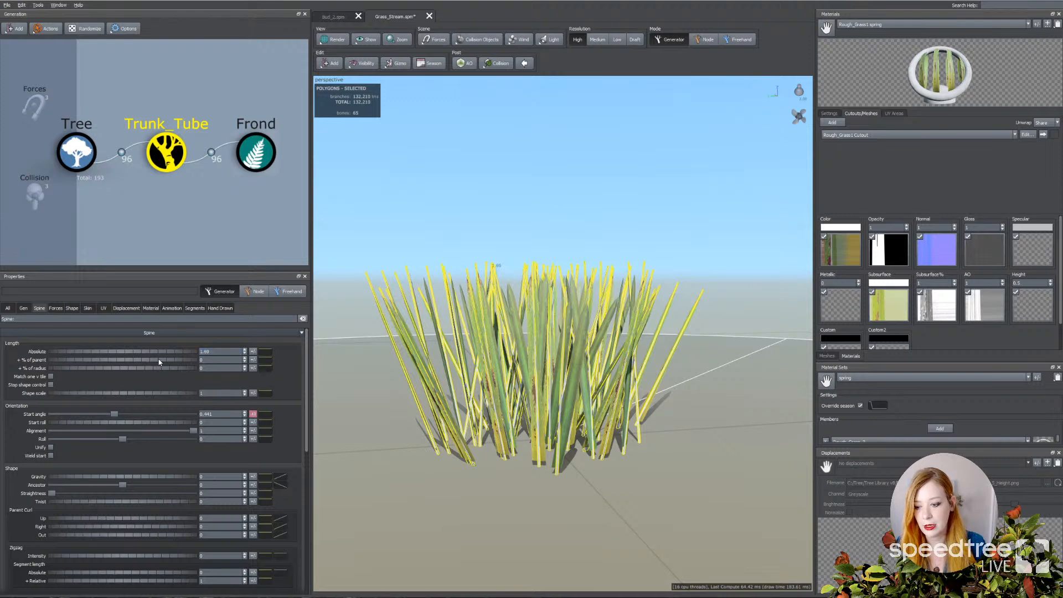
{"action": "left_click", "coordinate": [91, 168]}
{"action": "left_click_drag", "start_coordinate": [455, 338], "coordinate": [455, 380]}
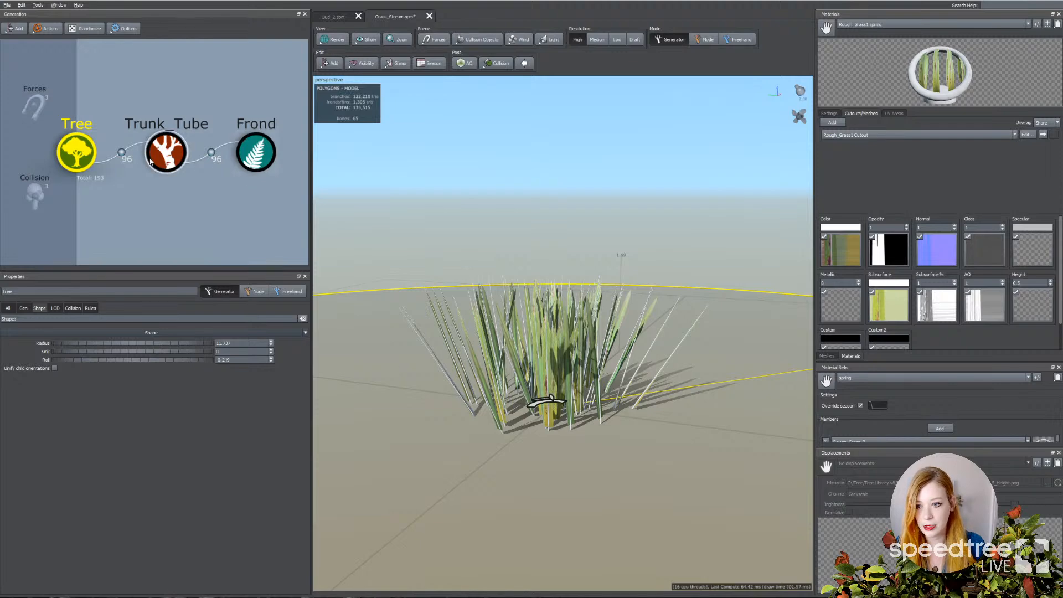
Step: Add random variance to the absolute spine length of the Trunk_Tube generator so the blades differ in height
{"action": "left_click", "coordinate": [166, 155]}
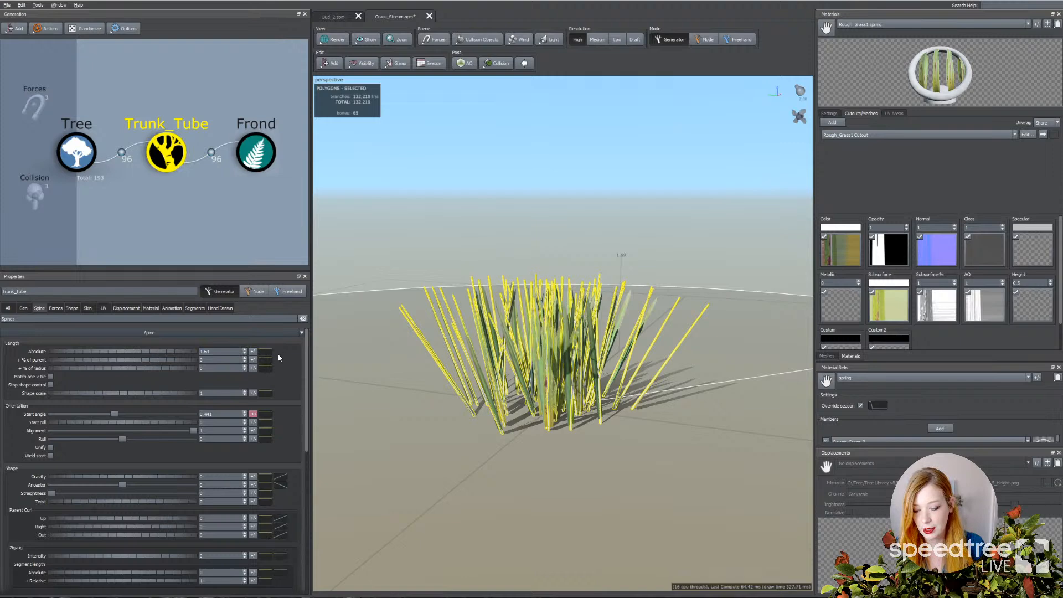
{"action": "scroll", "coordinate": [440, 380], "scroll_direction": "down", "scroll_amount": 3}
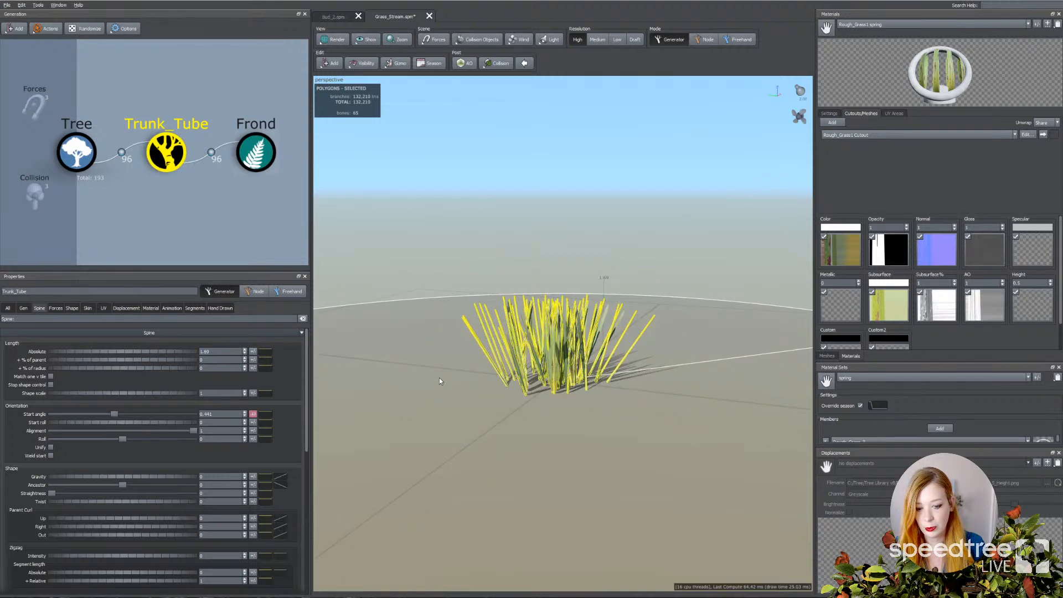
{"action": "left_click", "coordinate": [265, 351]}
{"action": "mouse_move", "coordinate": [295, 379]}
{"action": "left_mouse_down"}
{"action": "mouse_move", "coordinate": [294, 472]}
{"action": "mouse_move", "coordinate": [298, 382]}
{"action": "left_mouse_up"}
{"action": "left_click", "coordinate": [397, 362]}
{"action": "left_click", "coordinate": [409, 375]}
{"action": "scroll", "coordinate": [523, 380], "scroll_direction": "up", "scroll_amount": 3}
{"action": "left_click_drag", "start_coordinate": [540, 380], "coordinate": [519, 357]}
{"action": "left_click", "coordinate": [235, 351]}
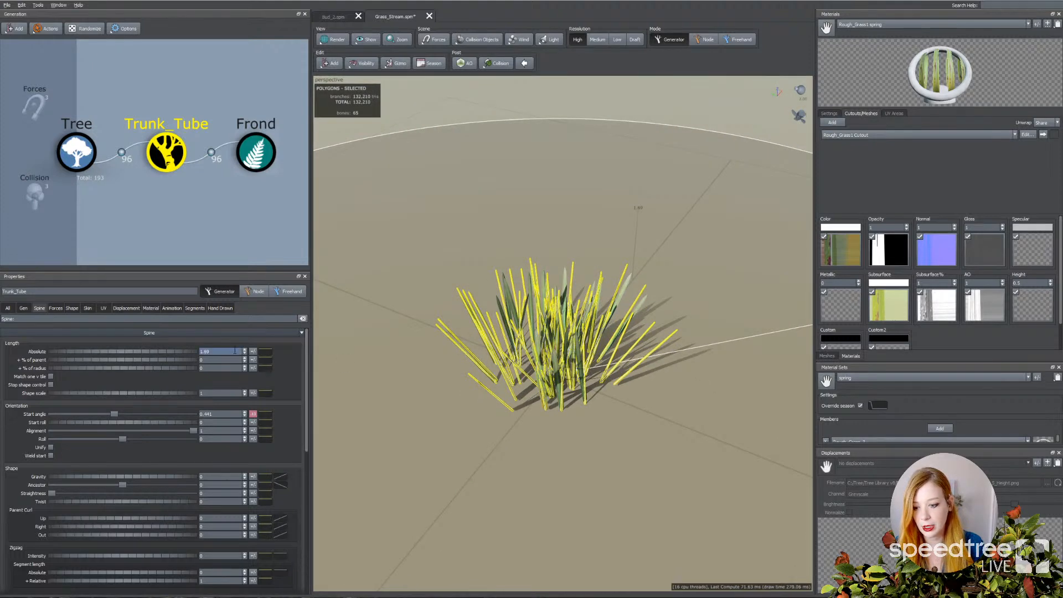
{"action": "left_click", "coordinate": [253, 352]}
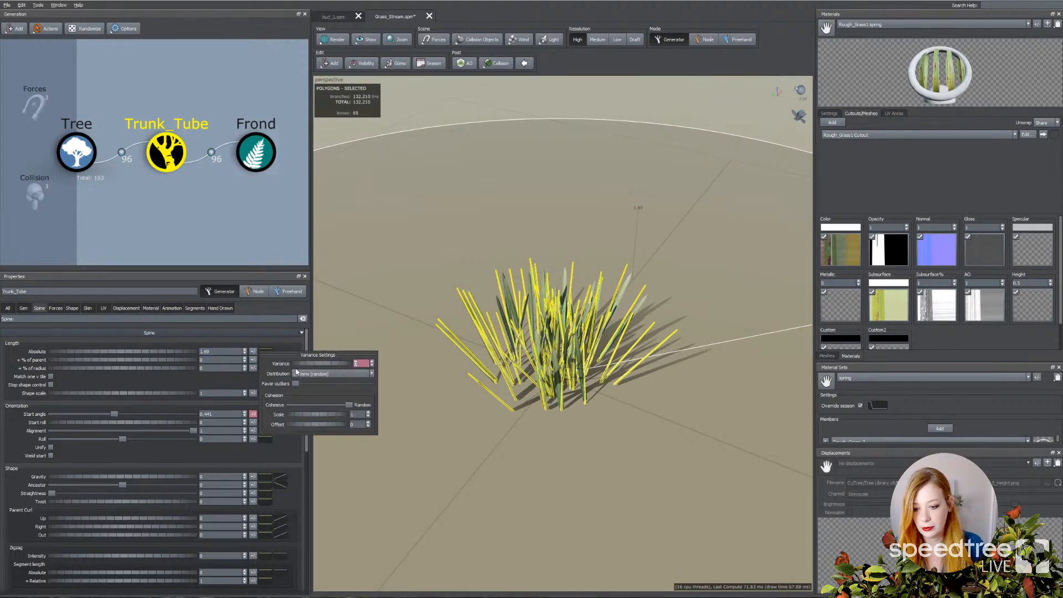
{"action": "left_click_drag", "start_coordinate": [307, 366], "coordinate": [427, 385]}
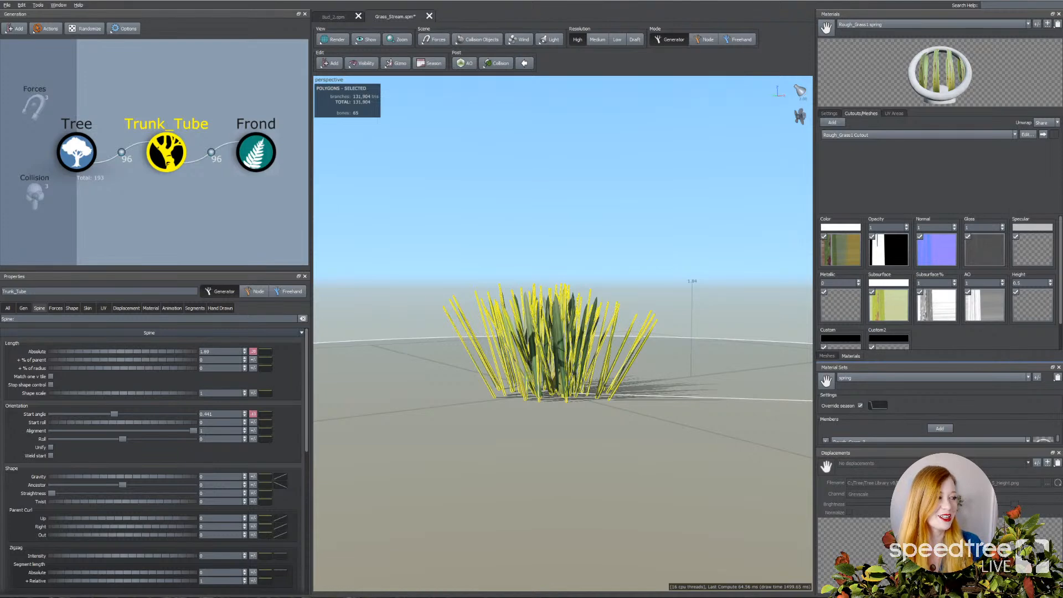
Step: Examine the Frond and Trunk_Tube blades from several angles, along with the spine shape settings and the scene's existing forces
{"action": "scroll", "coordinate": [556, 261], "scroll_direction": "up", "scroll_amount": 5}
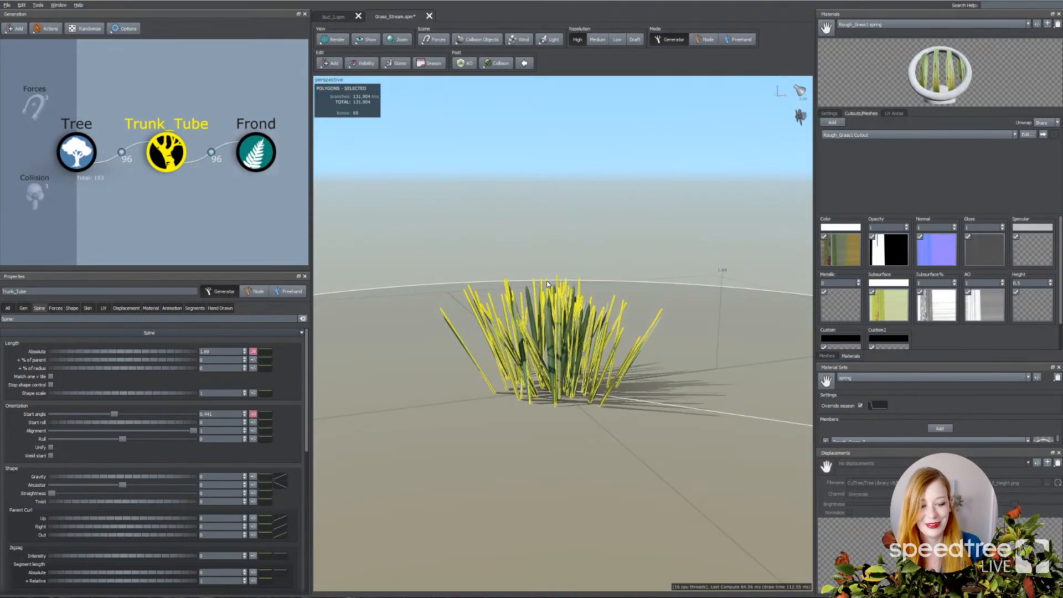
{"action": "left_click", "coordinate": [517, 215]}
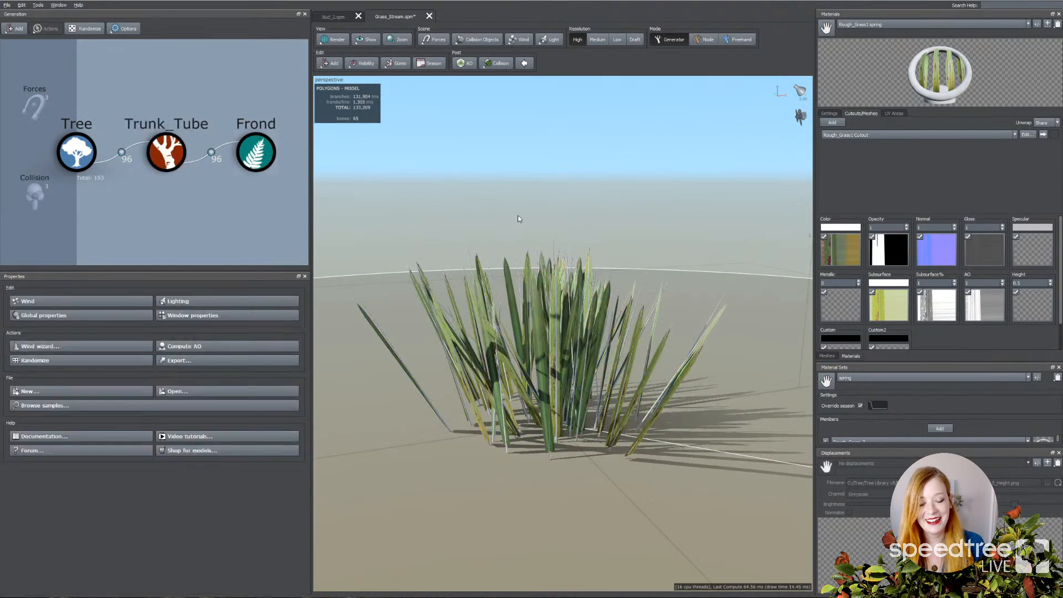
{"action": "left_click", "coordinate": [503, 444]}
{"action": "mouse_move", "coordinate": [503, 444]}
{"action": "left_mouse_down"}
{"action": "mouse_move", "coordinate": [445, 447]}
{"action": "mouse_move", "coordinate": [521, 446]}
{"action": "left_mouse_up"}
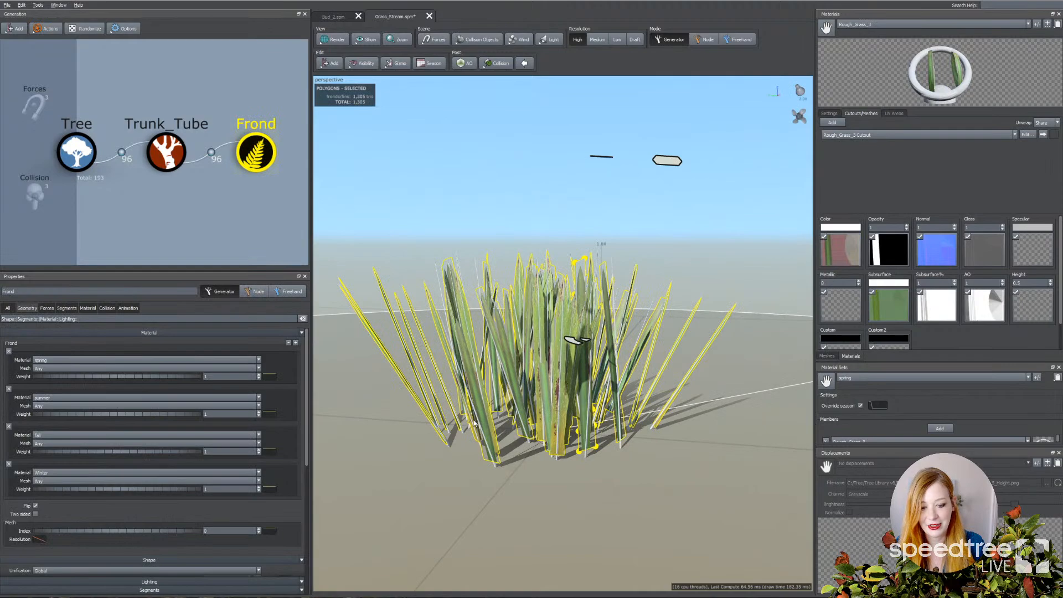
{"action": "mouse_move", "coordinate": [526, 476]}
{"action": "left_mouse_down"}
{"action": "mouse_move", "coordinate": [538, 480]}
{"action": "mouse_move", "coordinate": [481, 473]}
{"action": "mouse_move", "coordinate": [573, 484]}
{"action": "mouse_move", "coordinate": [623, 466]}
{"action": "mouse_move", "coordinate": [544, 474]}
{"action": "left_mouse_up"}
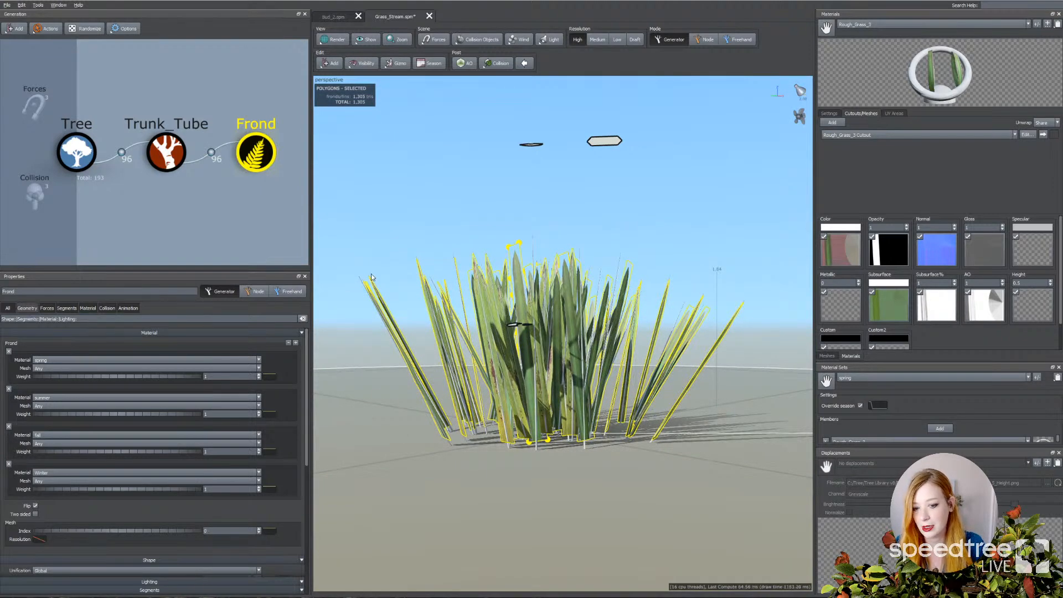
{"action": "left_click_drag", "start_coordinate": [471, 366], "coordinate": [478, 397]}
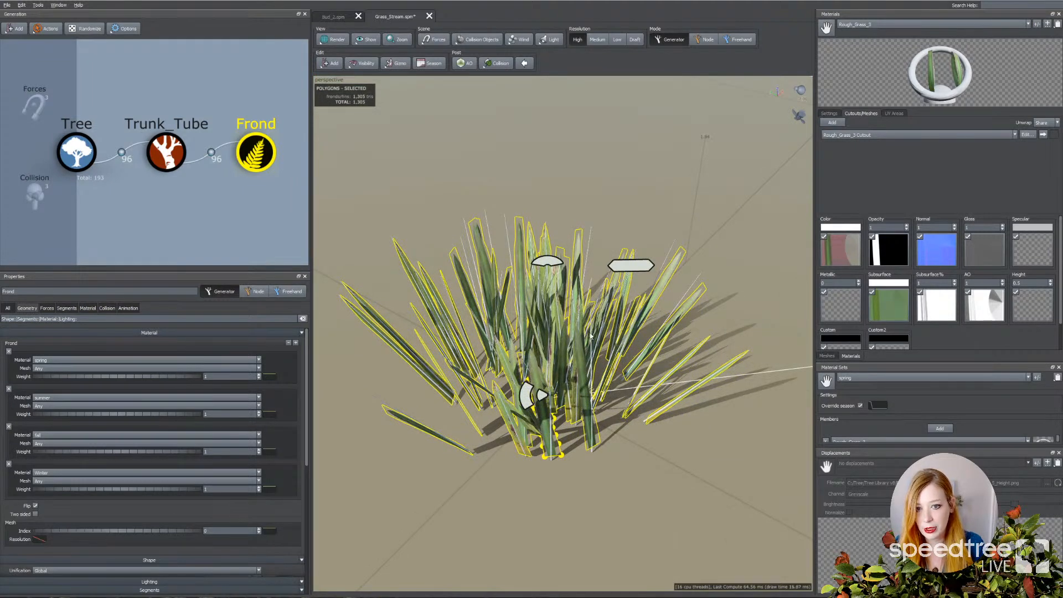
{"action": "left_click", "coordinate": [434, 39]}
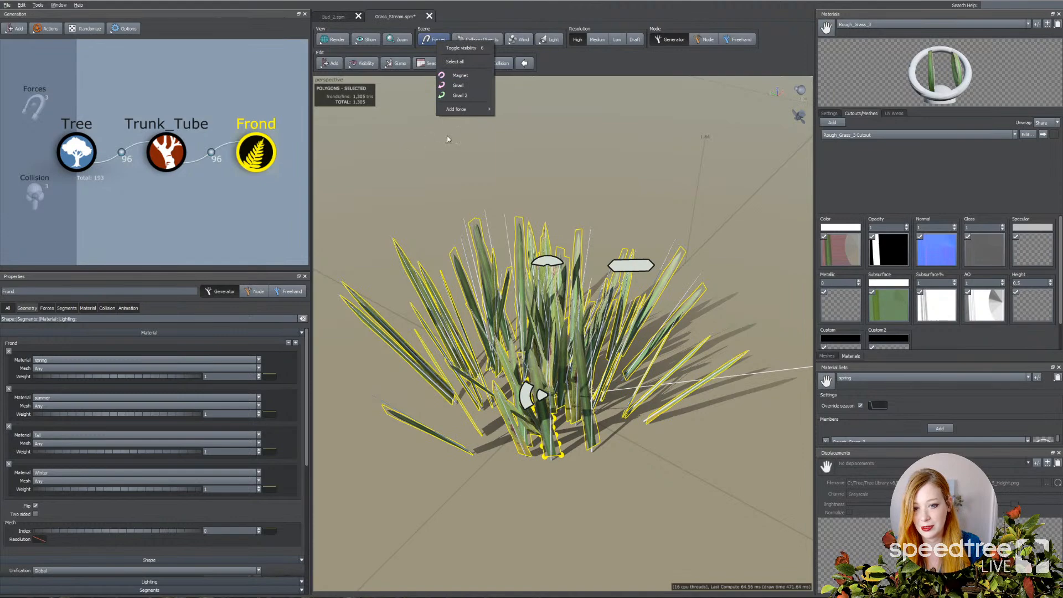
{"action": "left_click", "coordinate": [175, 164]}
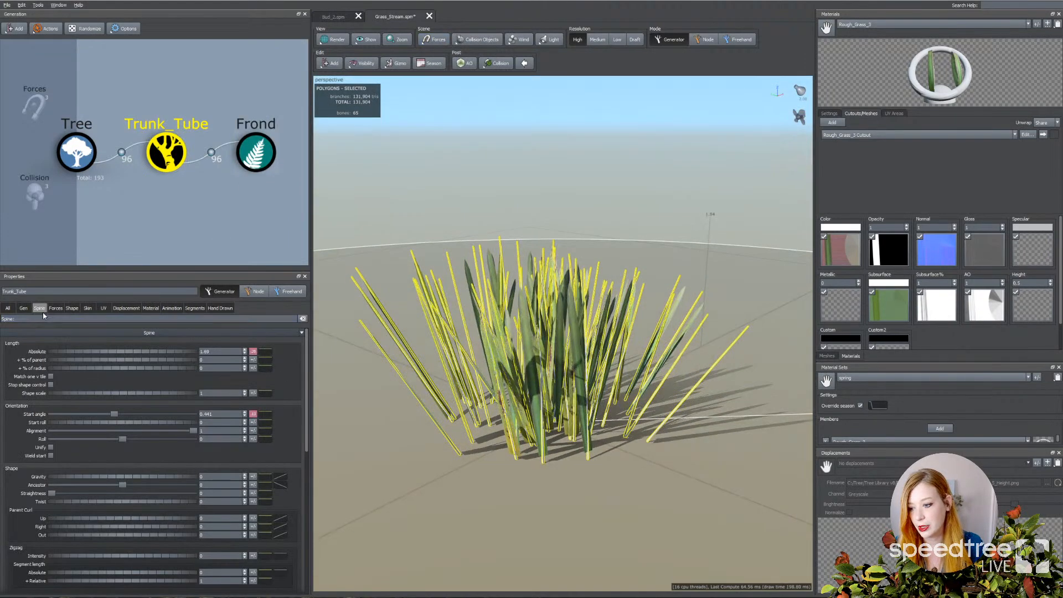
{"action": "scroll", "coordinate": [83, 425], "scroll_direction": "down", "scroll_amount": 1}
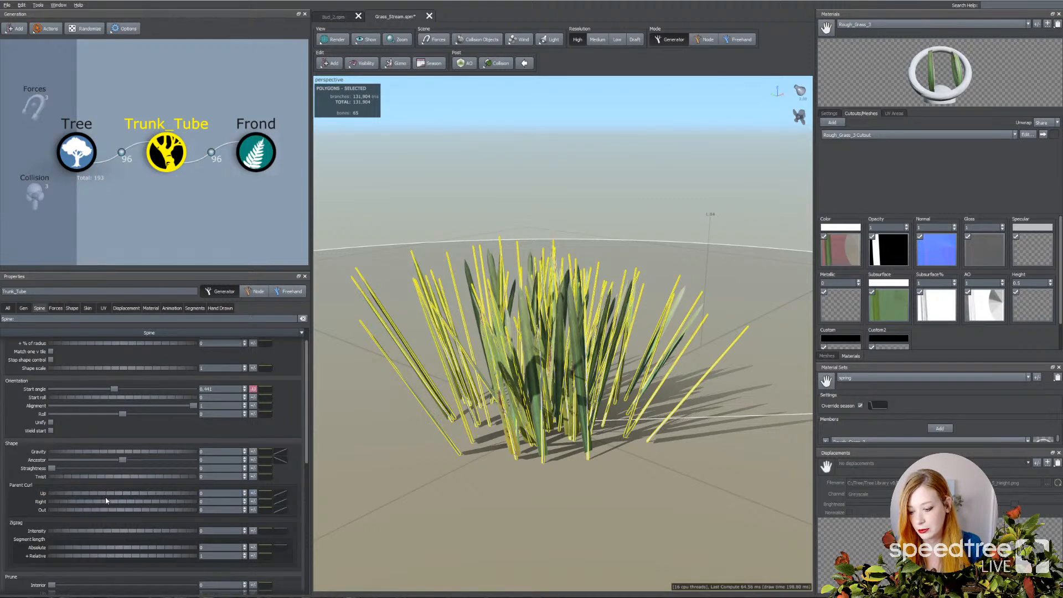
{"action": "left_click_drag", "start_coordinate": [403, 416], "coordinate": [504, 446]}
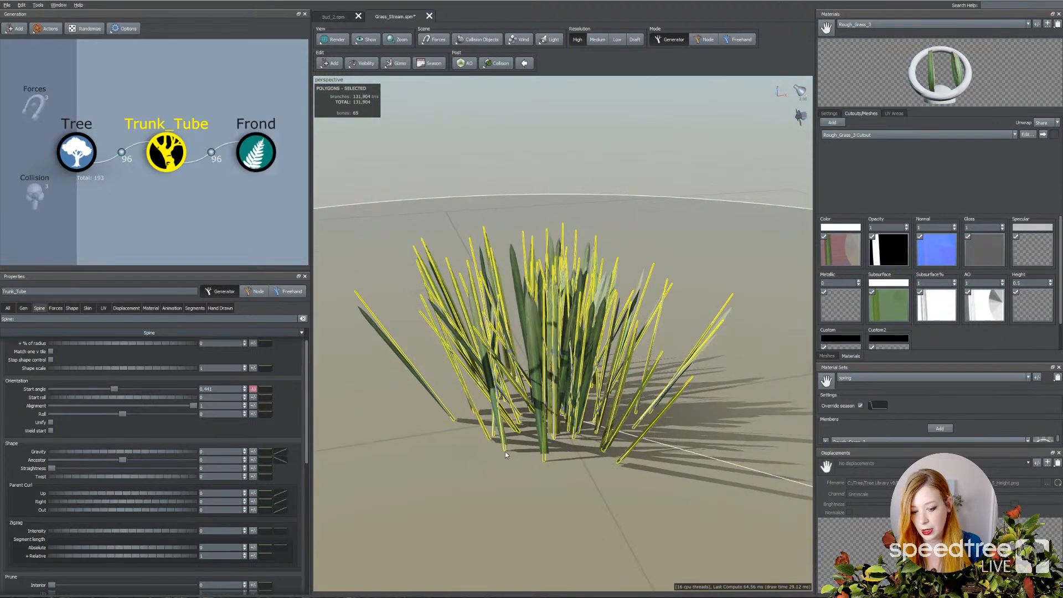
{"action": "left_click", "coordinate": [503, 441]}
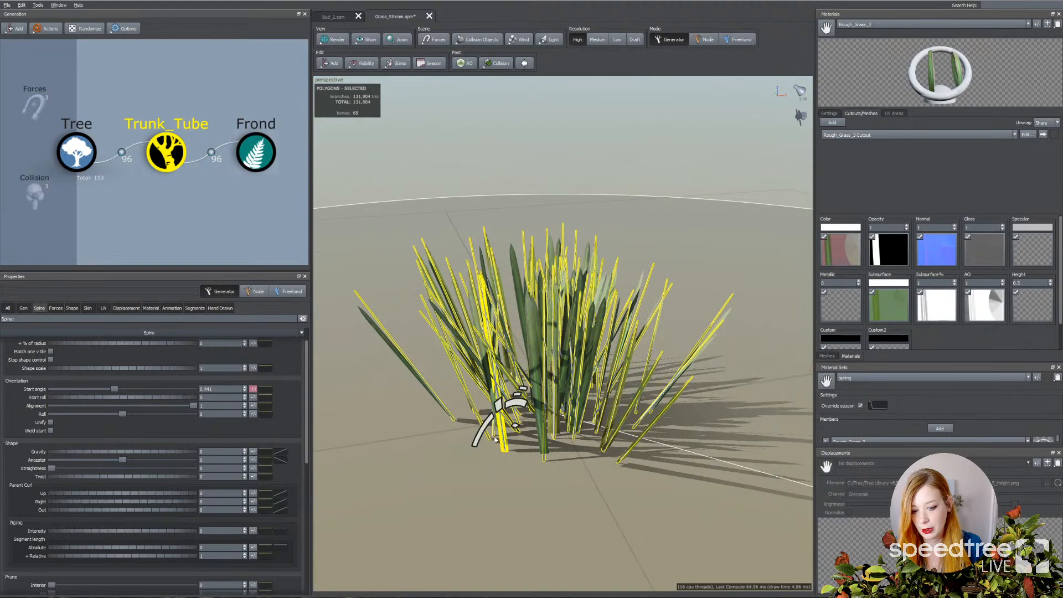
{"action": "left_click", "coordinate": [470, 164]}
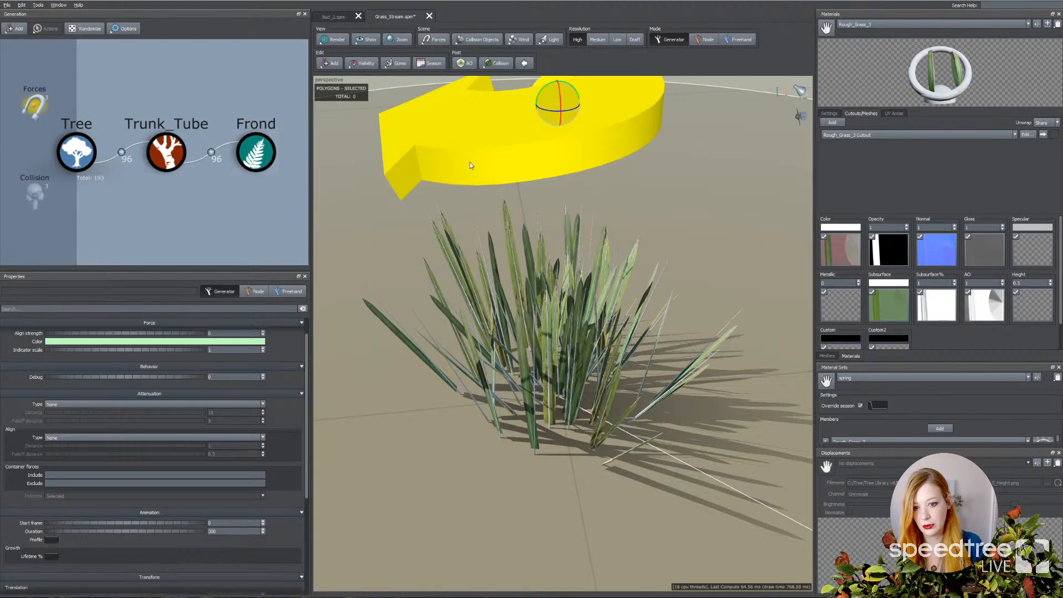
{"action": "left_click_drag", "start_coordinate": [306, 273], "coordinate": [244, 226]}
Step: Try bending the Trunk_Tube blades with the Gnarl 2 force at a low strength of about 0.06
{"action": "left_click", "coordinate": [182, 161]}
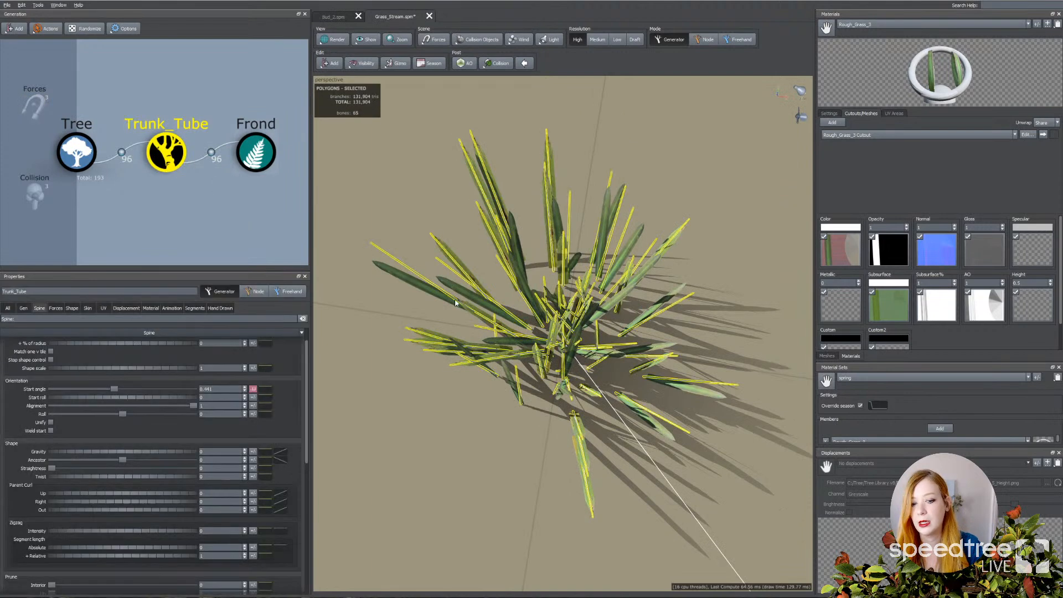
{"action": "left_click", "coordinate": [55, 307]}
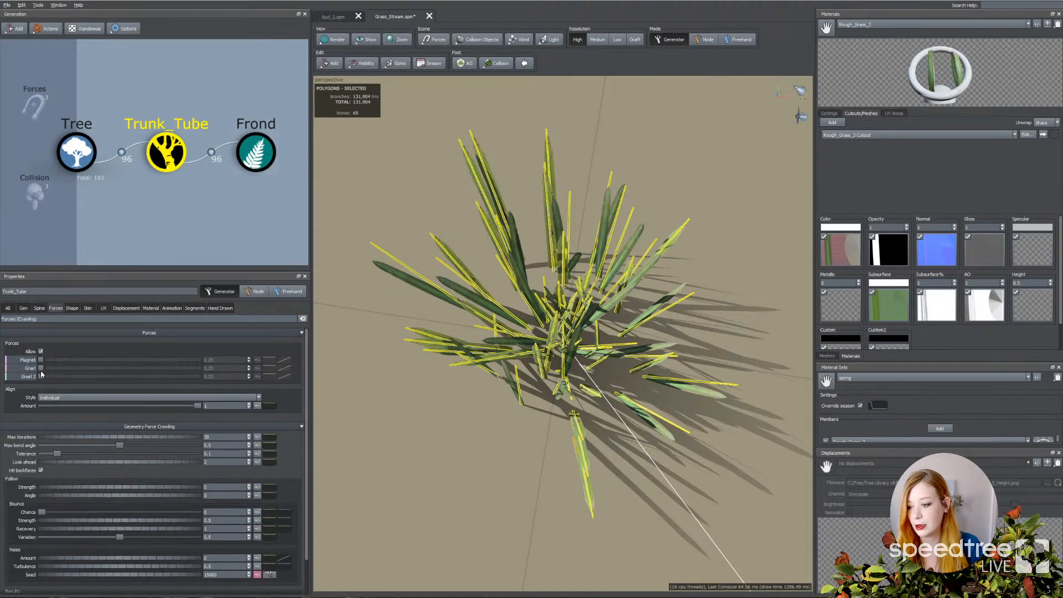
{"action": "left_click", "coordinate": [40, 376]}
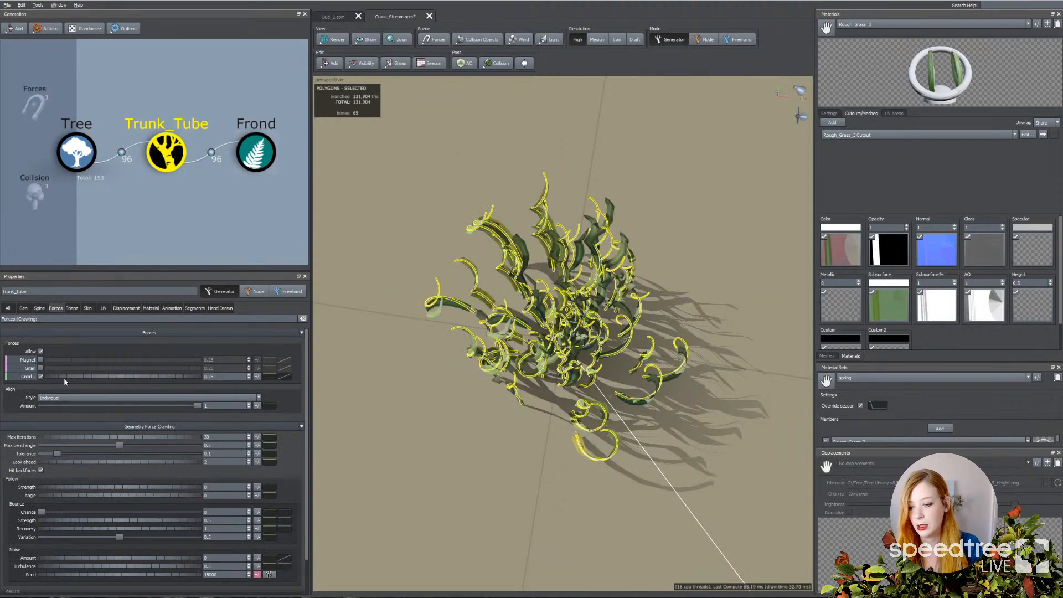
{"action": "mouse_move", "coordinate": [69, 377]}
{"action": "left_mouse_down"}
{"action": "mouse_move", "coordinate": [105, 379]}
{"action": "mouse_move", "coordinate": [73, 382]}
{"action": "left_mouse_up"}
{"action": "left_click_drag", "start_coordinate": [76, 378], "coordinate": [48, 377]}
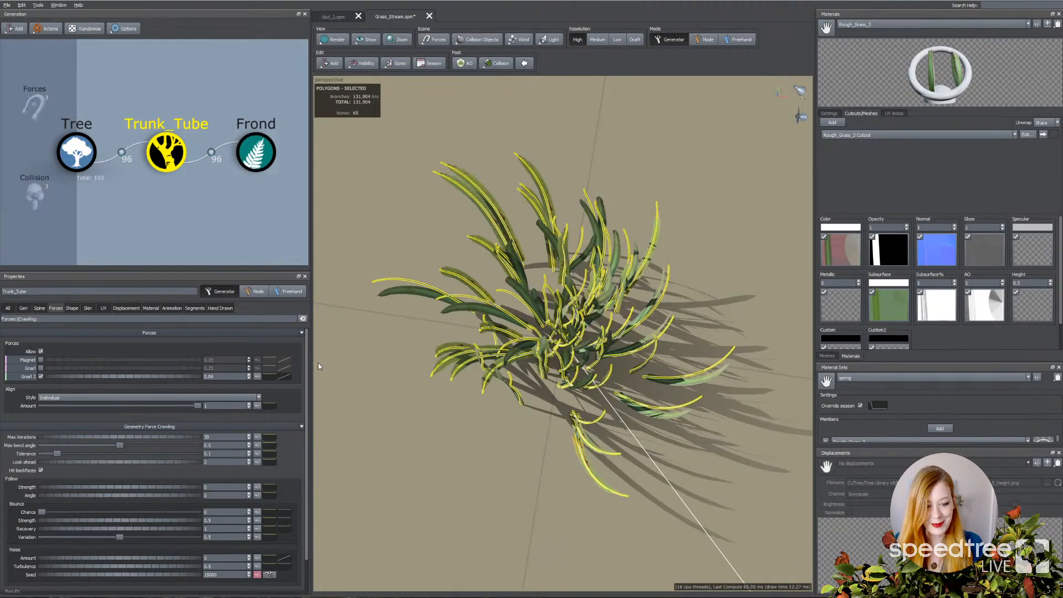
{"action": "left_click_drag", "start_coordinate": [520, 350], "coordinate": [537, 350]}
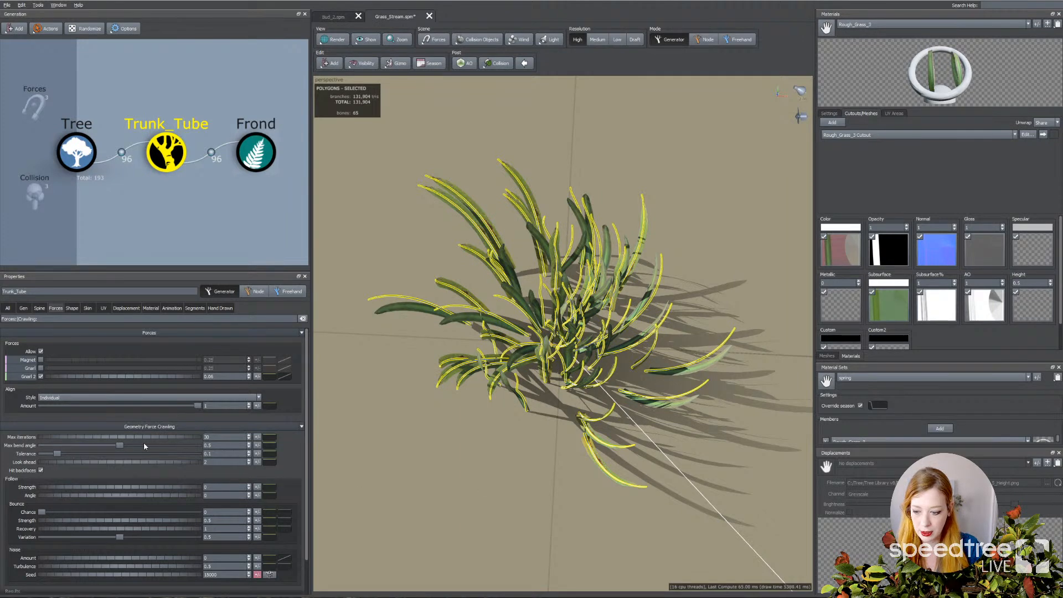
{"action": "left_click", "coordinate": [40, 377]}
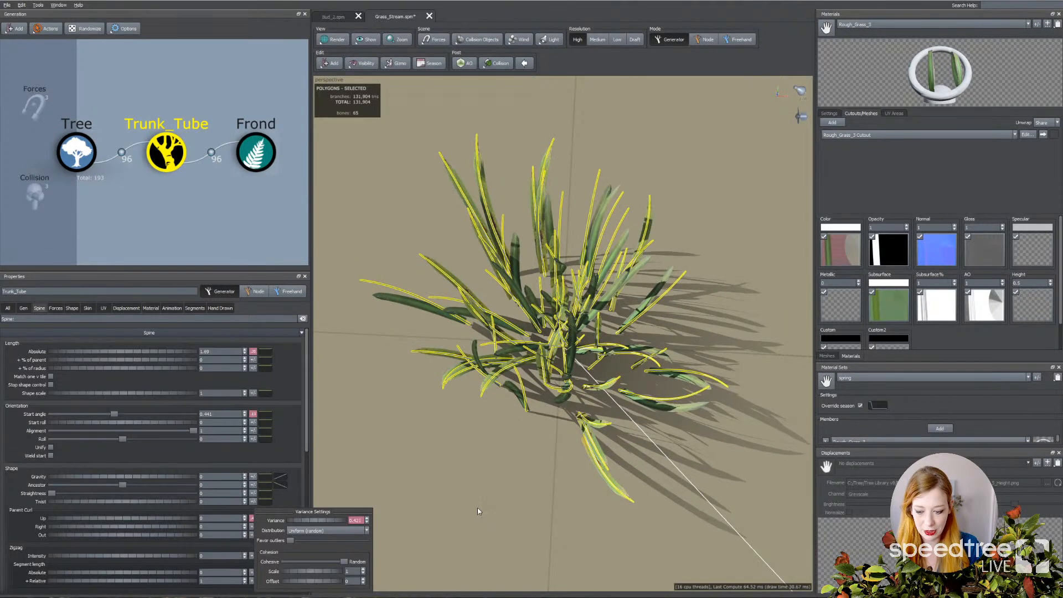
Step: Set the variance of the spine's Up parent curl to 0.202 and add variance to the Right parent curl
{"action": "left_click_drag", "start_coordinate": [477, 508], "coordinate": [386, 523]}
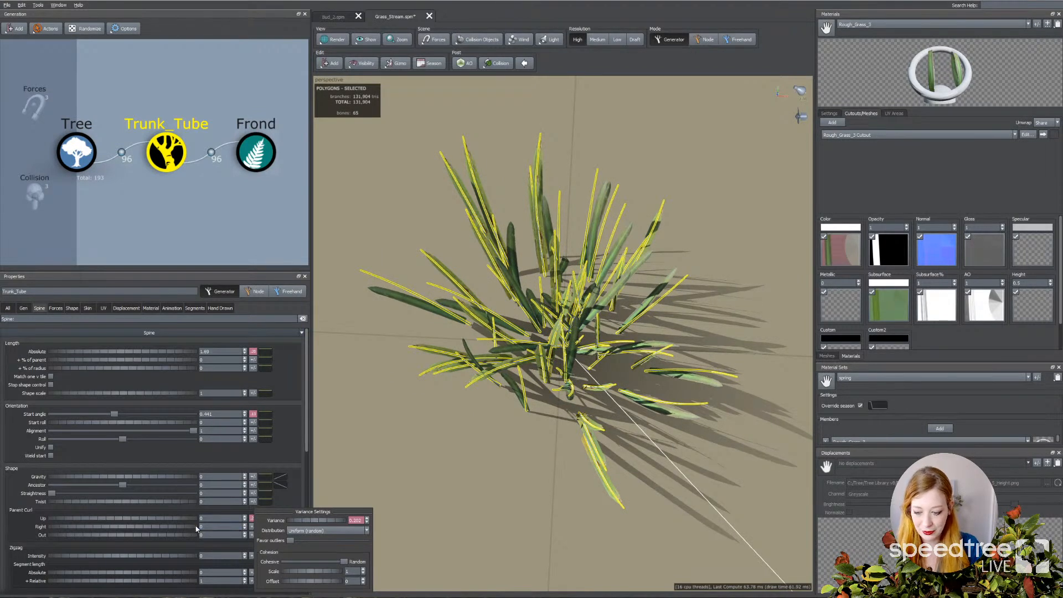
{"action": "left_click", "coordinate": [252, 526]}
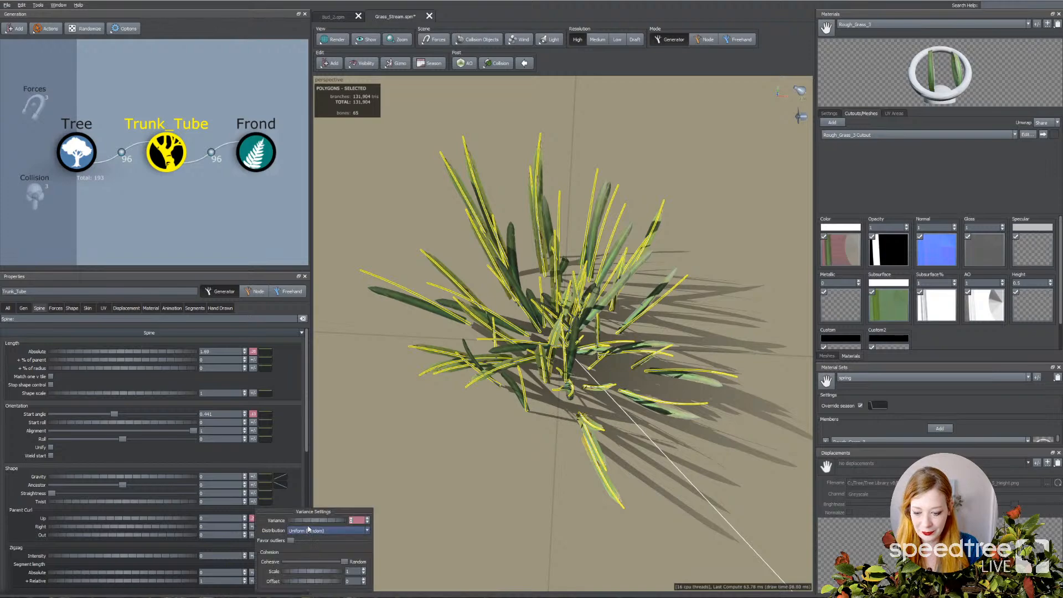
{"action": "left_click_drag", "start_coordinate": [310, 520], "coordinate": [341, 521]}
{"action": "left_click_drag", "start_coordinate": [436, 490], "coordinate": [436, 443]}
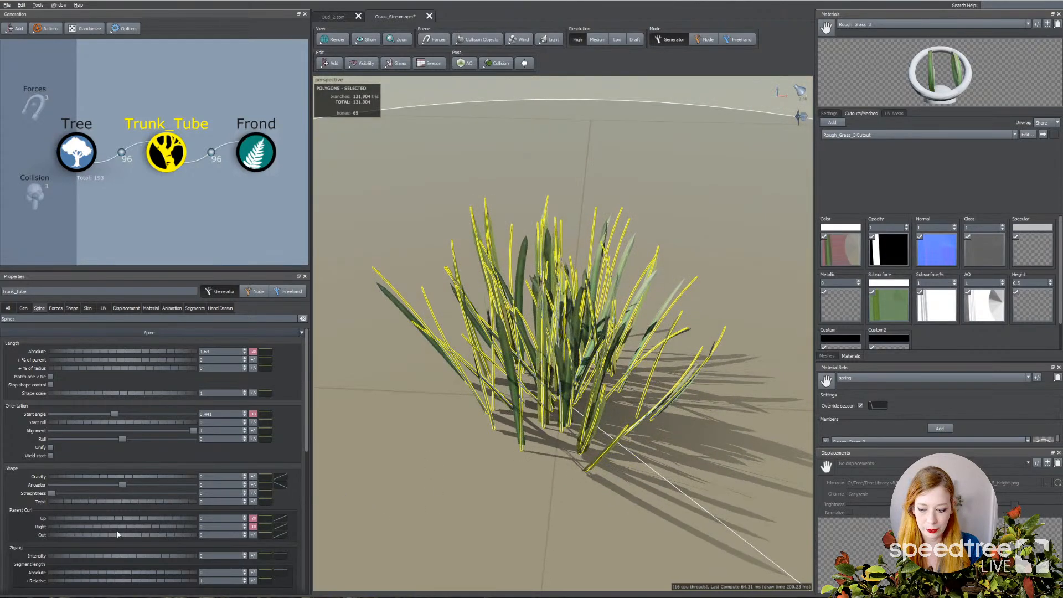
Step: Adjust the variance of the Right parent curl and add variance to the Out parent curl
{"action": "left_click", "coordinate": [254, 526]}
{"action": "left_click_drag", "start_coordinate": [302, 520], "coordinate": [382, 517]}
{"action": "left_click", "coordinate": [253, 535]}
{"action": "left_click_drag", "start_coordinate": [452, 470], "coordinate": [461, 492]}
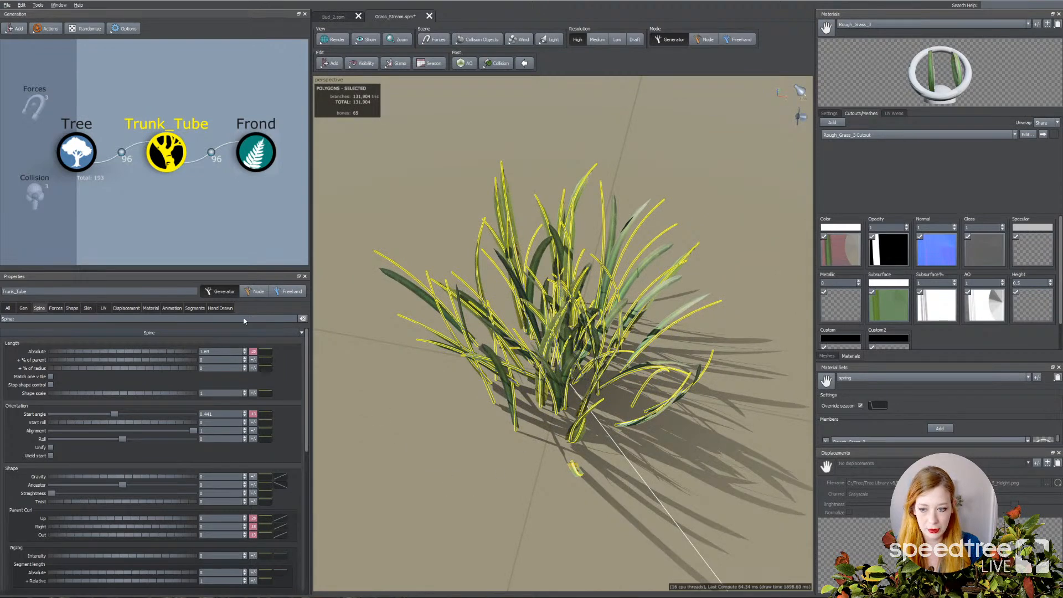
Step: Change the distribution of the Up parent curl variance to Gaussian (bell curve)
{"action": "left_click", "coordinate": [254, 519]}
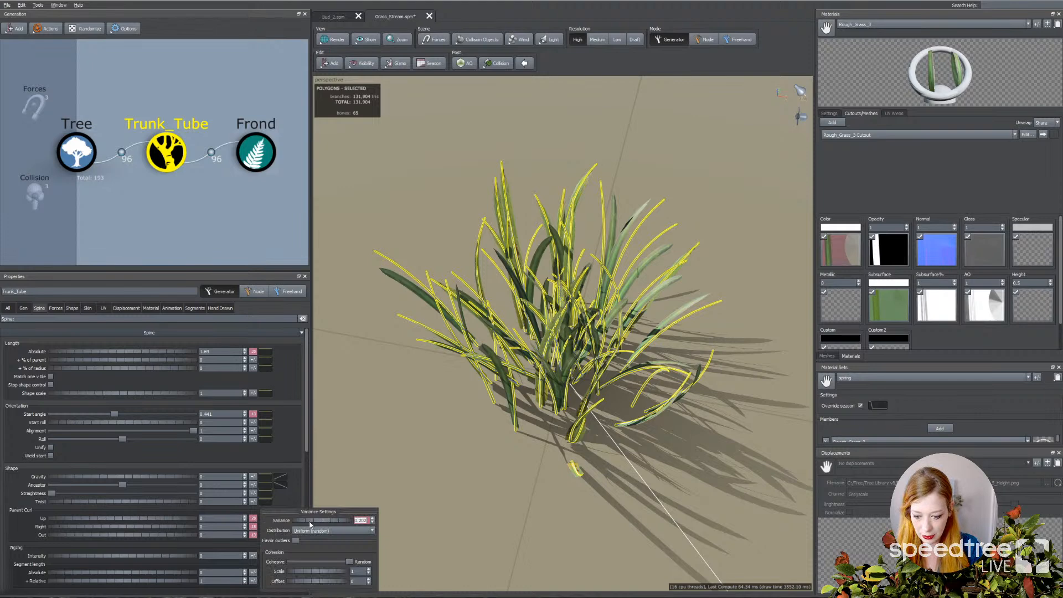
{"action": "left_click_drag", "start_coordinate": [319, 513], "coordinate": [270, 316]}
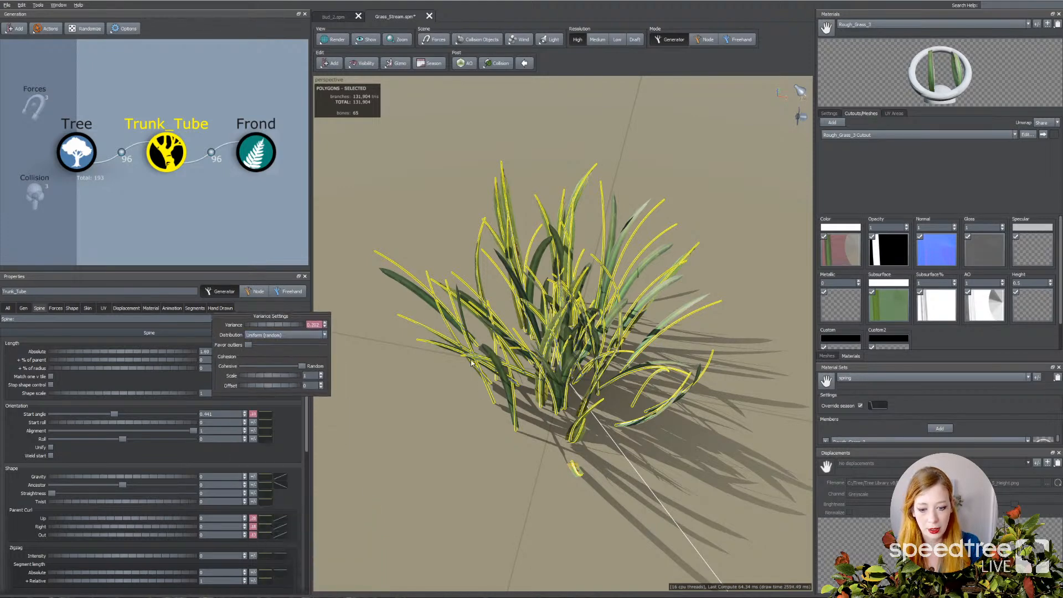
{"action": "left_click", "coordinate": [282, 335]}
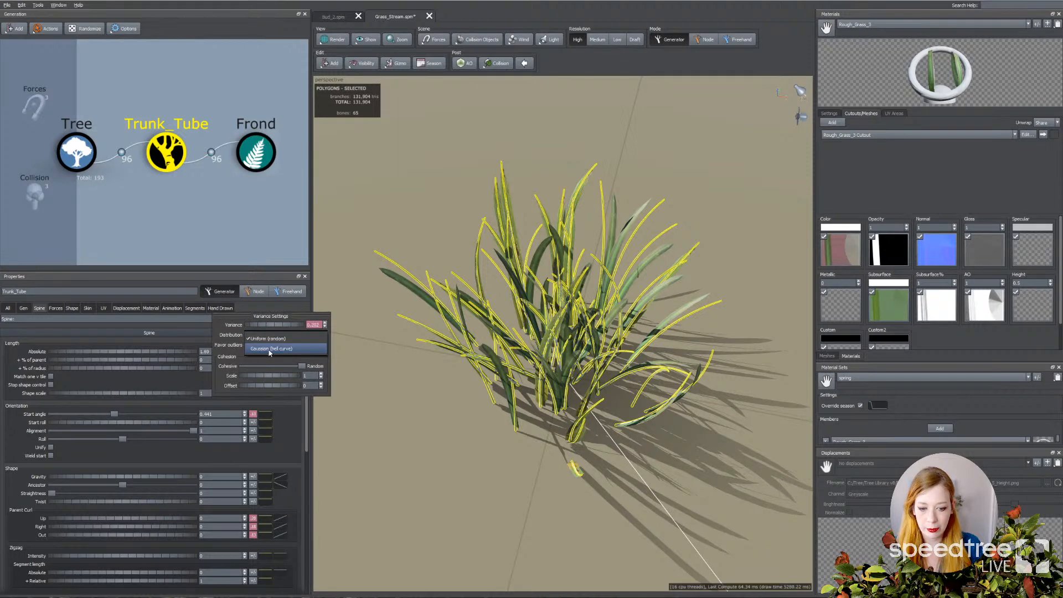
{"action": "left_click", "coordinate": [266, 349]}
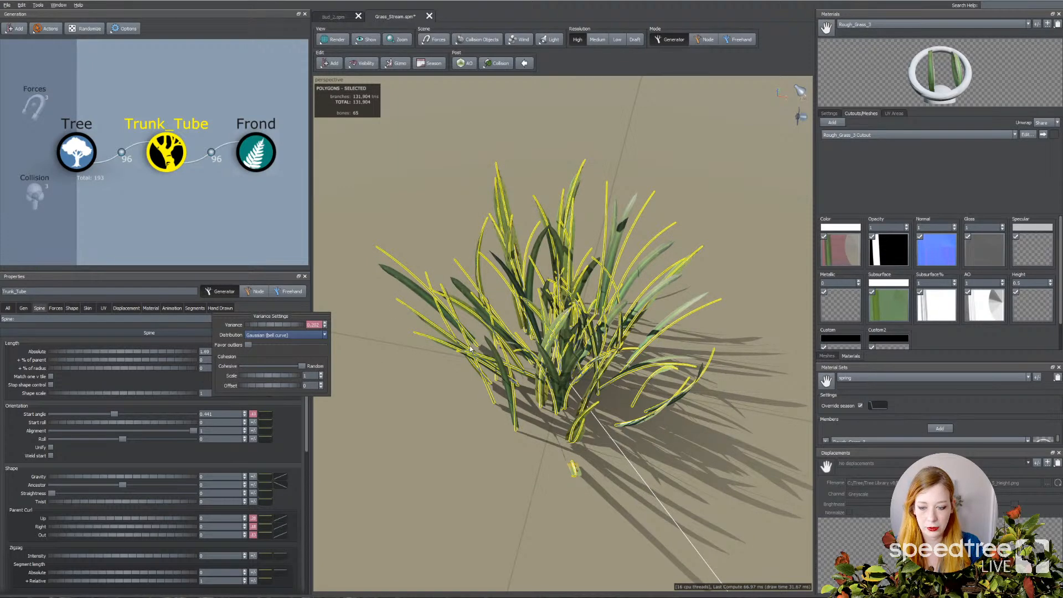
Step: Set the Last boundary of the Trunk_Tube generation to 1
{"action": "left_click", "coordinate": [23, 308]}
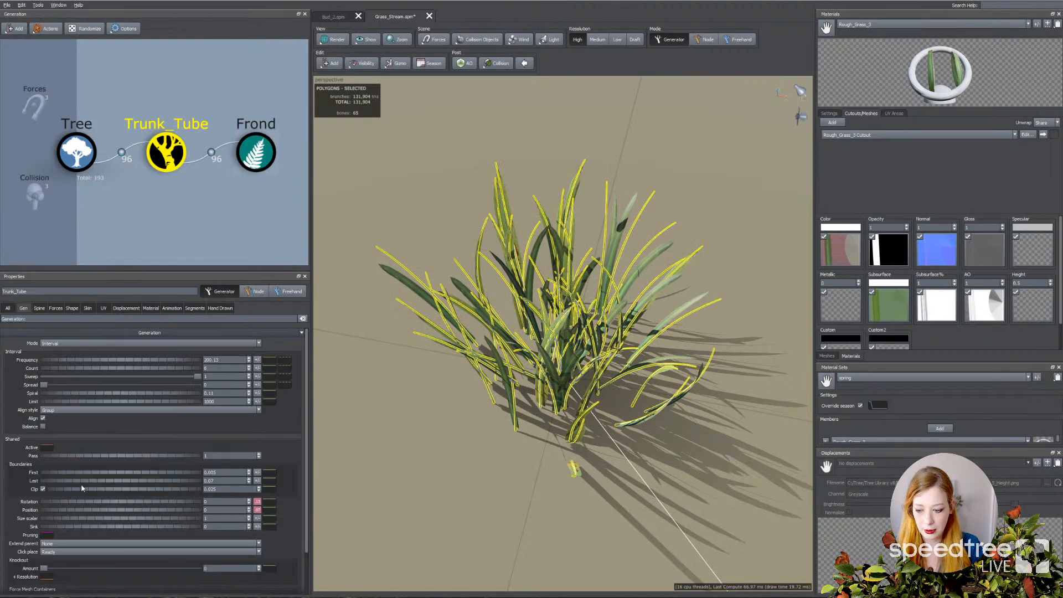
{"action": "left_click_drag", "start_coordinate": [83, 485], "coordinate": [157, 485]}
{"action": "left_click_drag", "start_coordinate": [226, 486], "coordinate": [197, 478]}
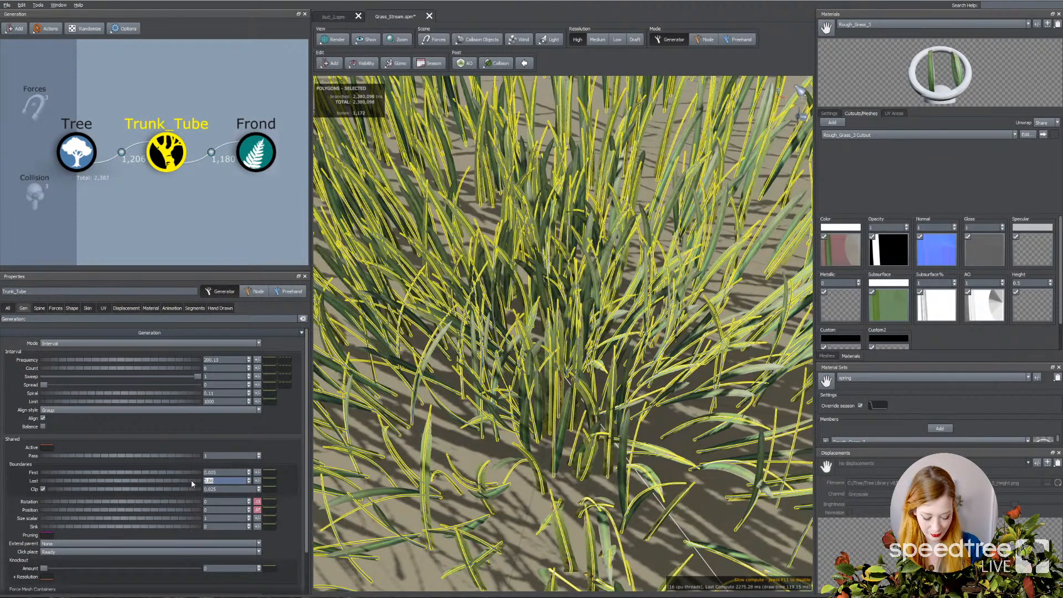
{"action": "type", "text": "1"}
{"action": "key", "text": "Return"}
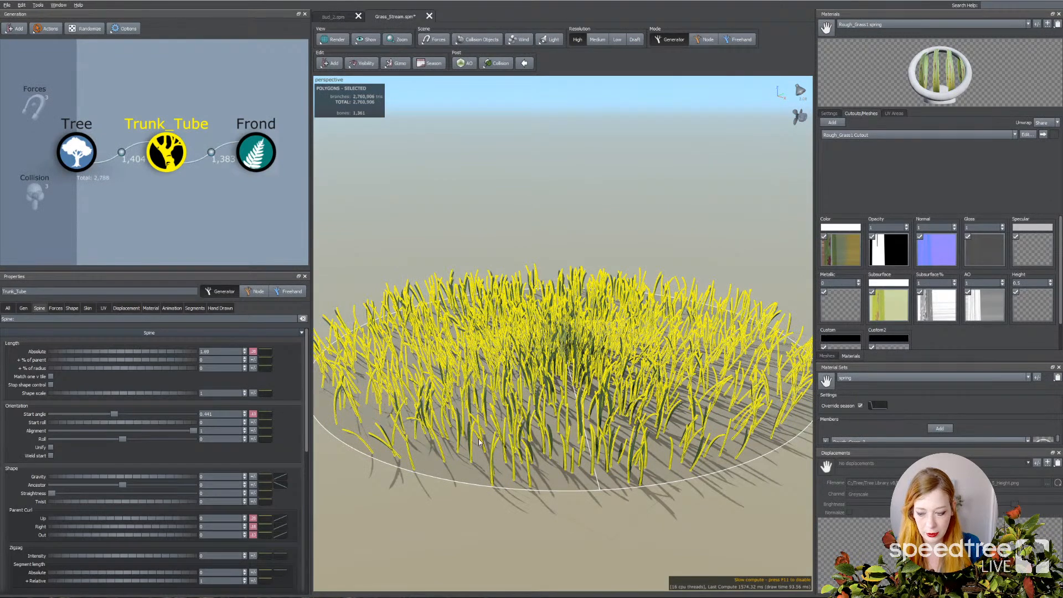
Step: Change the distribution of the spine's Absolute length variance to Gaussian (bell curve)
{"action": "left_click", "coordinate": [253, 351]}
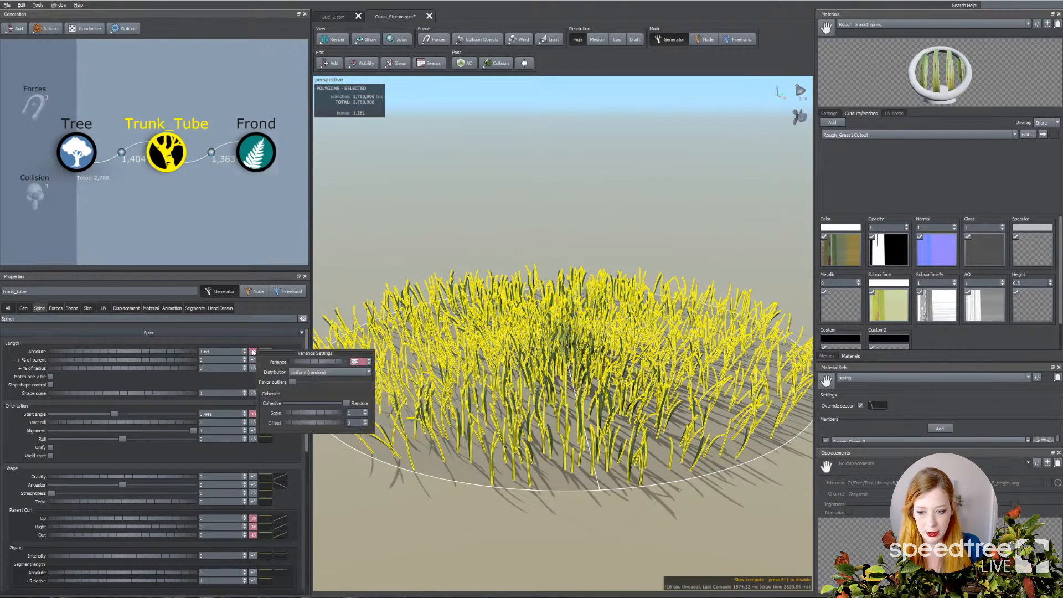
{"action": "left_click", "coordinate": [310, 374]}
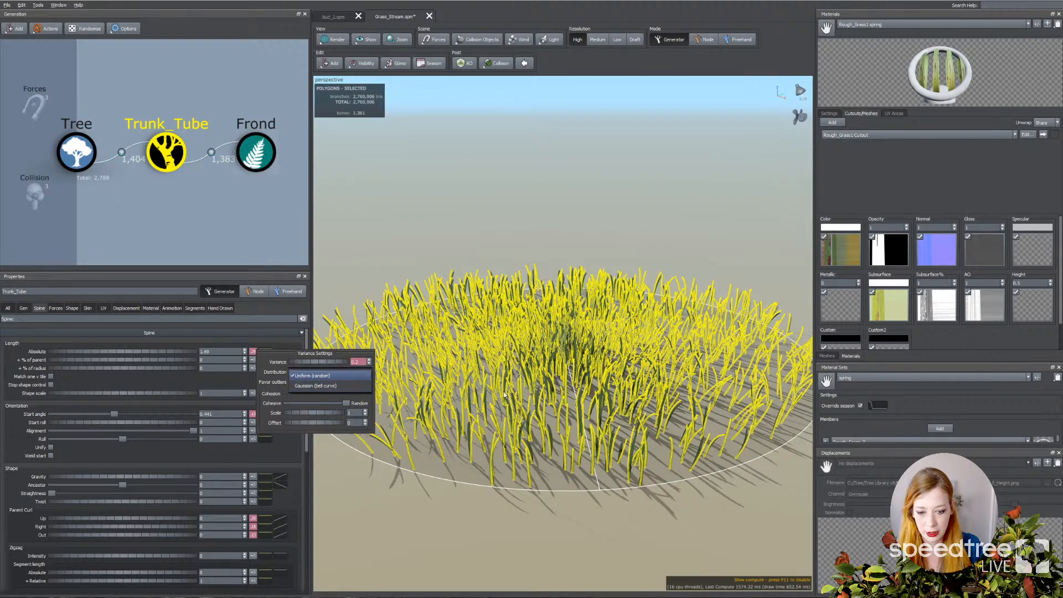
{"action": "left_click", "coordinate": [312, 386]}
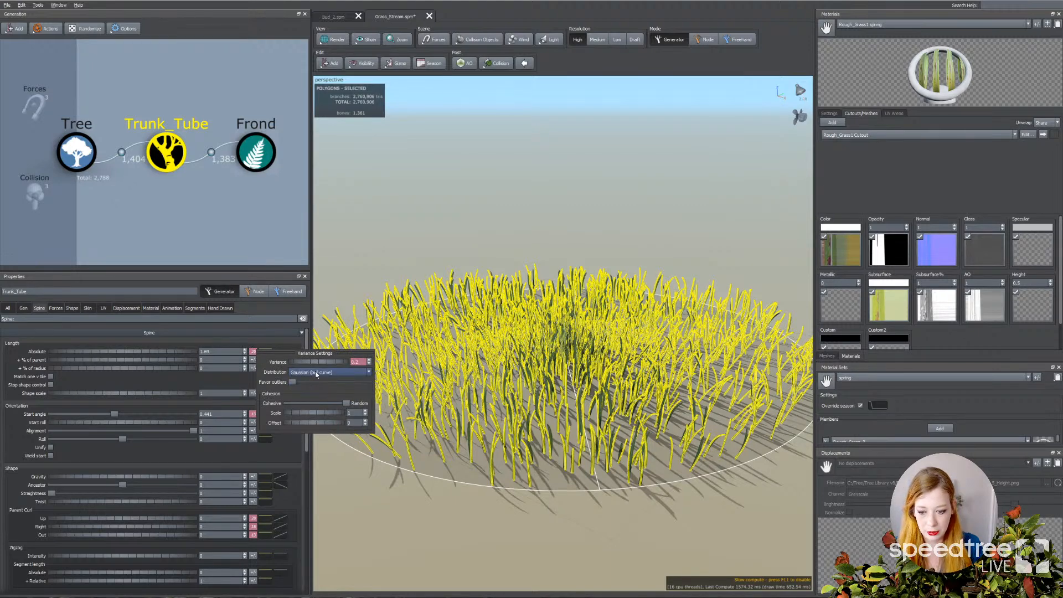
{"action": "left_click", "coordinate": [599, 320]}
{"action": "left_click_drag", "start_coordinate": [579, 338], "coordinate": [534, 360]}
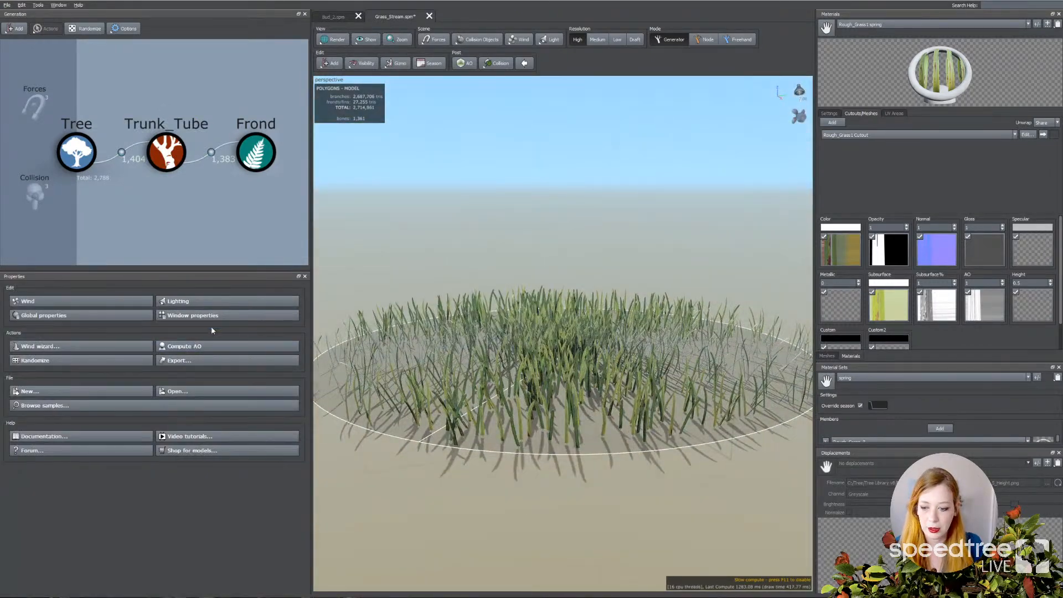
Step: Make the Trunk_Tube's Absolute length variance fully favor outliers and fully cohesive, with a cohesion scale of 10
{"action": "left_click", "coordinate": [178, 163]}
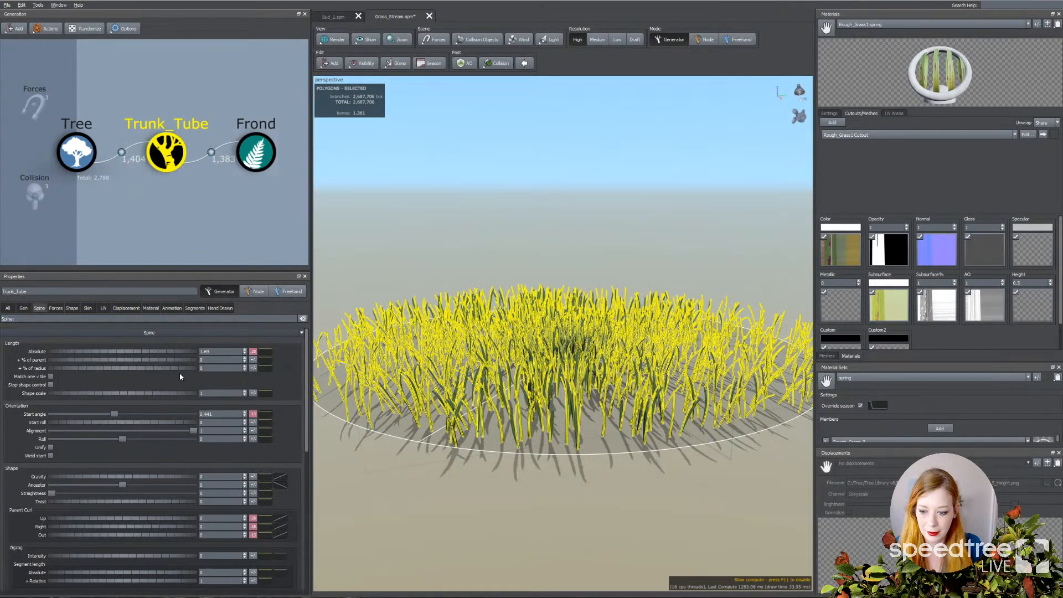
{"action": "left_click", "coordinate": [253, 351]}
{"action": "left_click_drag", "start_coordinate": [299, 391], "coordinate": [363, 383]}
{"action": "left_click", "coordinate": [356, 413]}
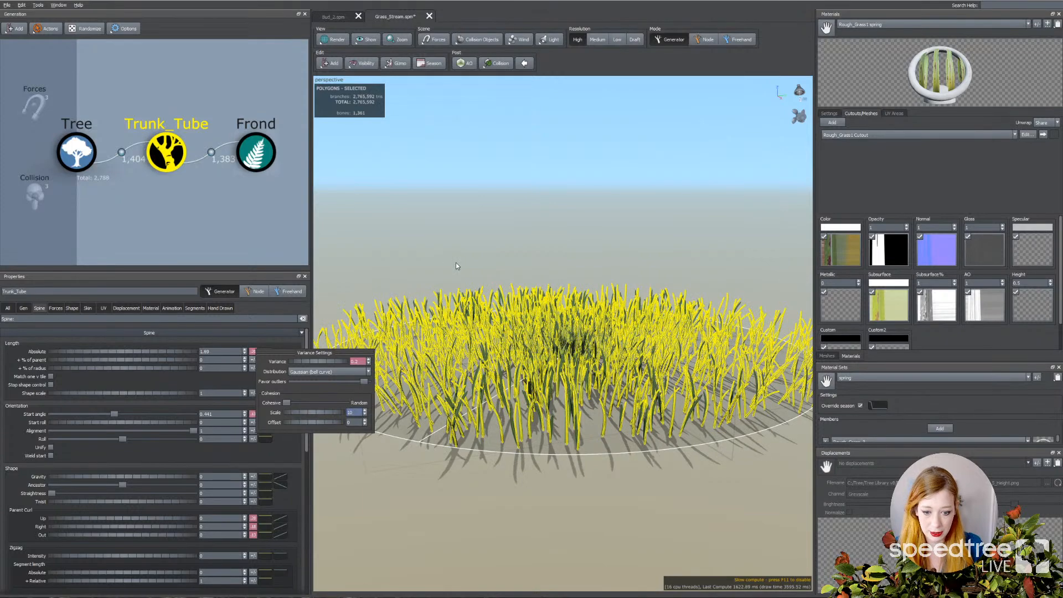
{"action": "left_click_drag", "start_coordinate": [456, 263], "coordinate": [460, 321]}
{"action": "left_click", "coordinate": [467, 195]}
{"action": "left_click_drag", "start_coordinate": [466, 195], "coordinate": [443, 189]}
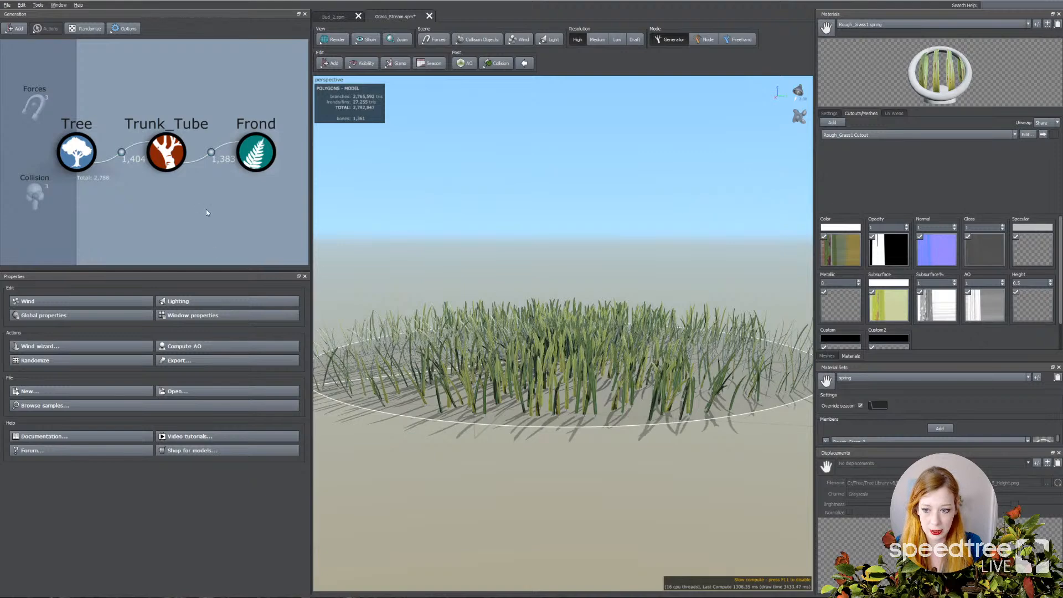
Step: Try an Absolute length variance of 1 on the Trunk_Tube spines and inspect the blades up close
{"action": "left_click", "coordinate": [166, 152]}
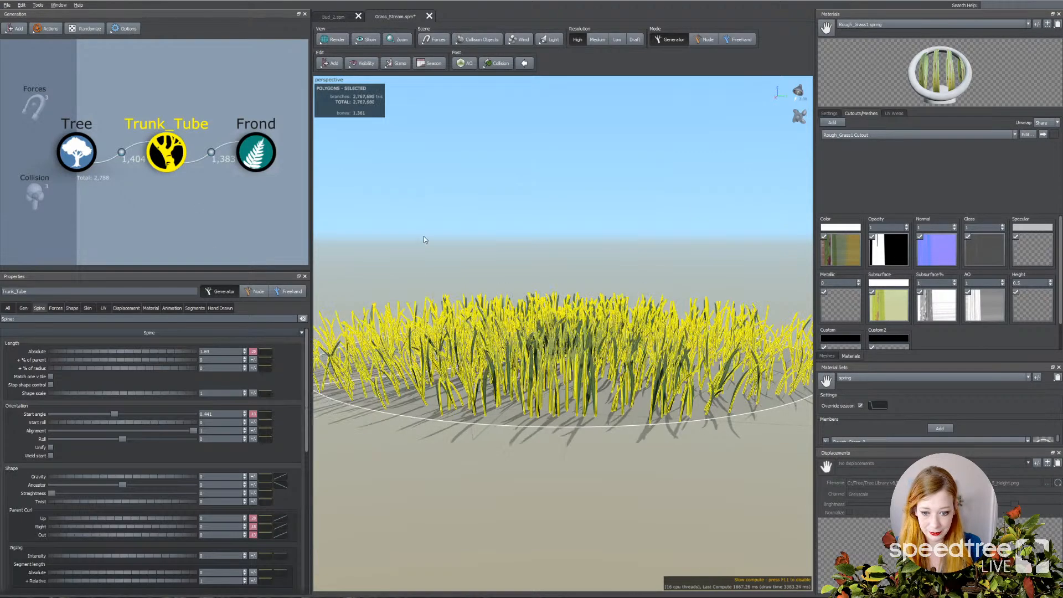
{"action": "left_click", "coordinate": [253, 351]}
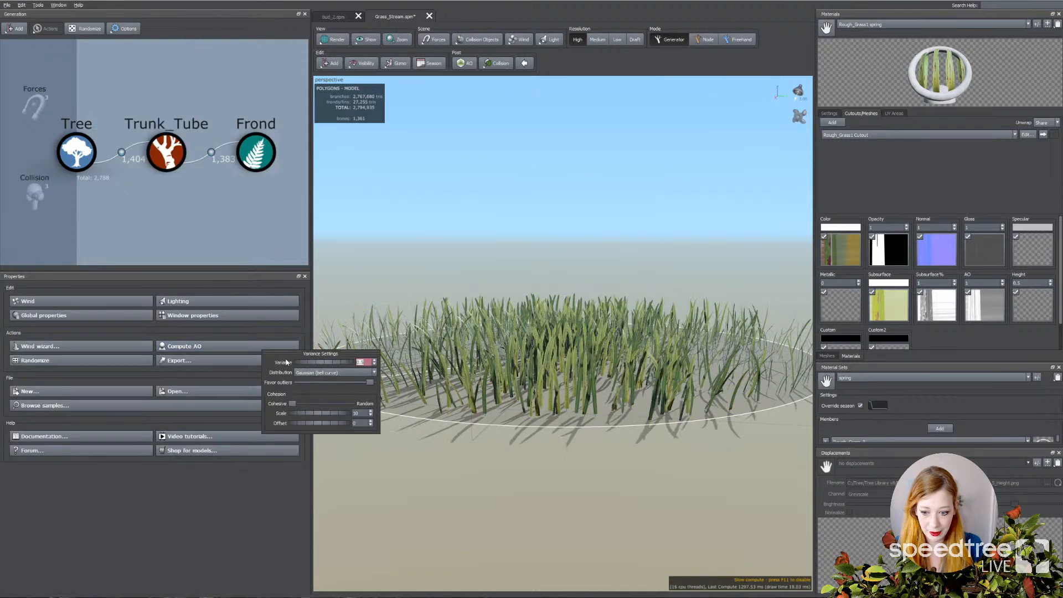
{"action": "type", "text": "1"}
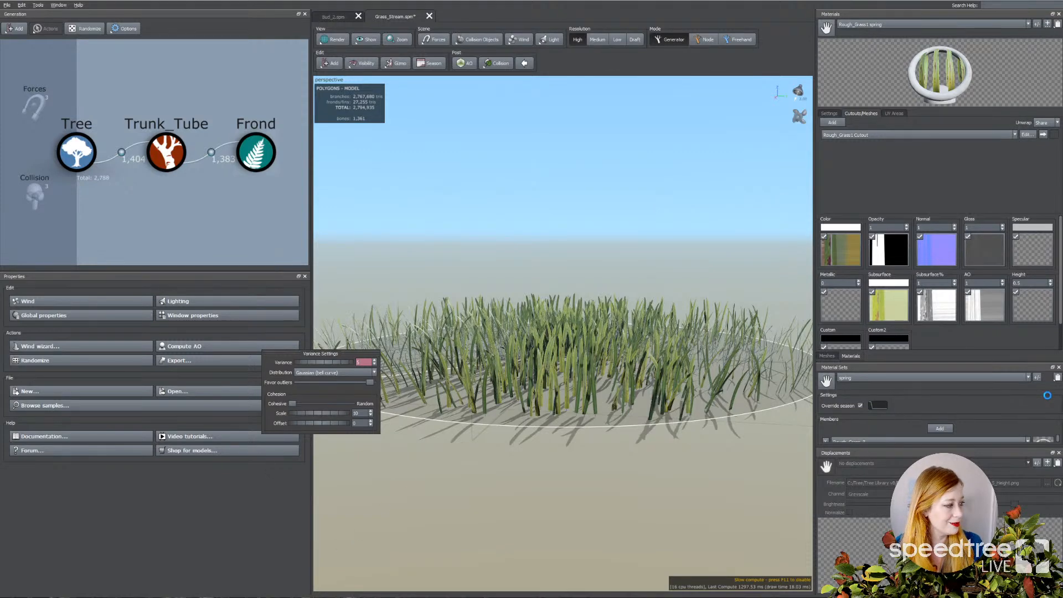
{"action": "left_click_drag", "start_coordinate": [465, 183], "coordinate": [454, 337]}
{"action": "left_click_drag", "start_coordinate": [417, 373], "coordinate": [421, 353]}
{"action": "scroll", "coordinate": [421, 353], "scroll_direction": "up", "scroll_amount": 5}
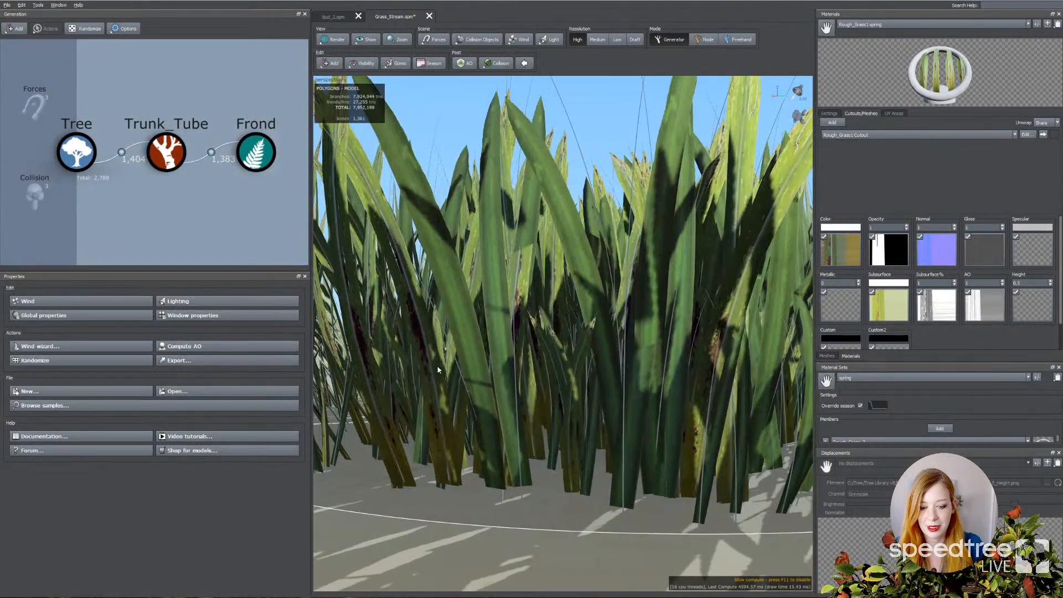
Step: Restore the previous lower variance on the Trunk_Tube's Absolute length
{"action": "left_click", "coordinate": [166, 153]}
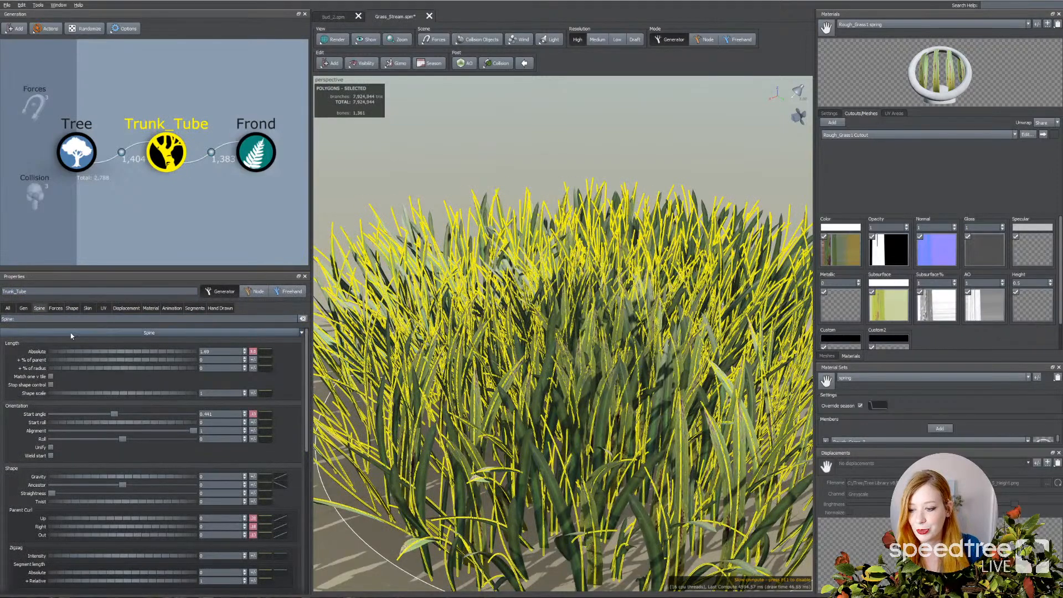
{"action": "left_click", "coordinate": [252, 351]}
{"action": "key", "text": "BackSpace"}
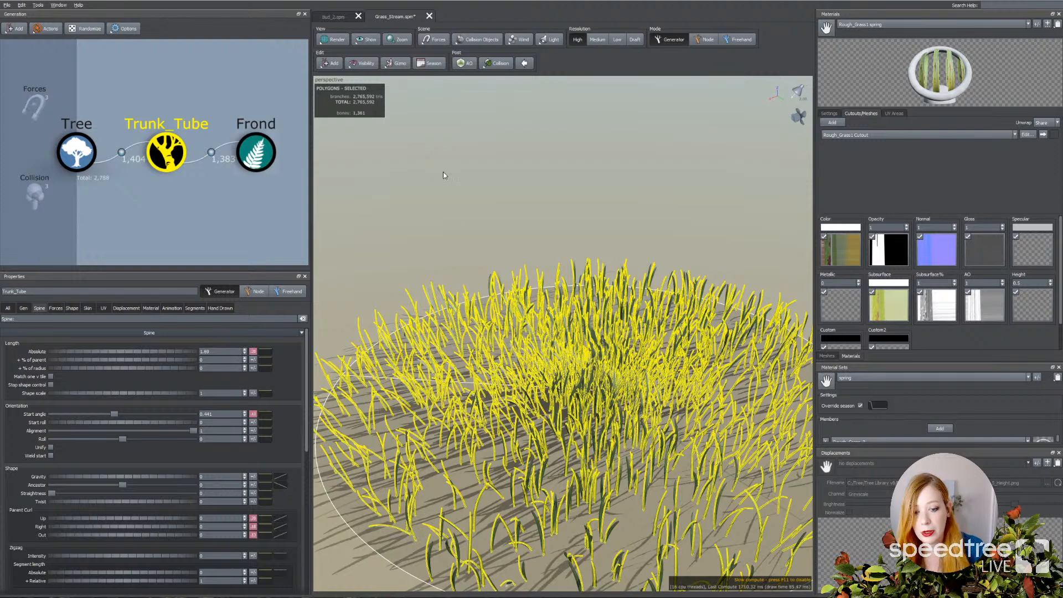
{"action": "left_click", "coordinate": [567, 272]}
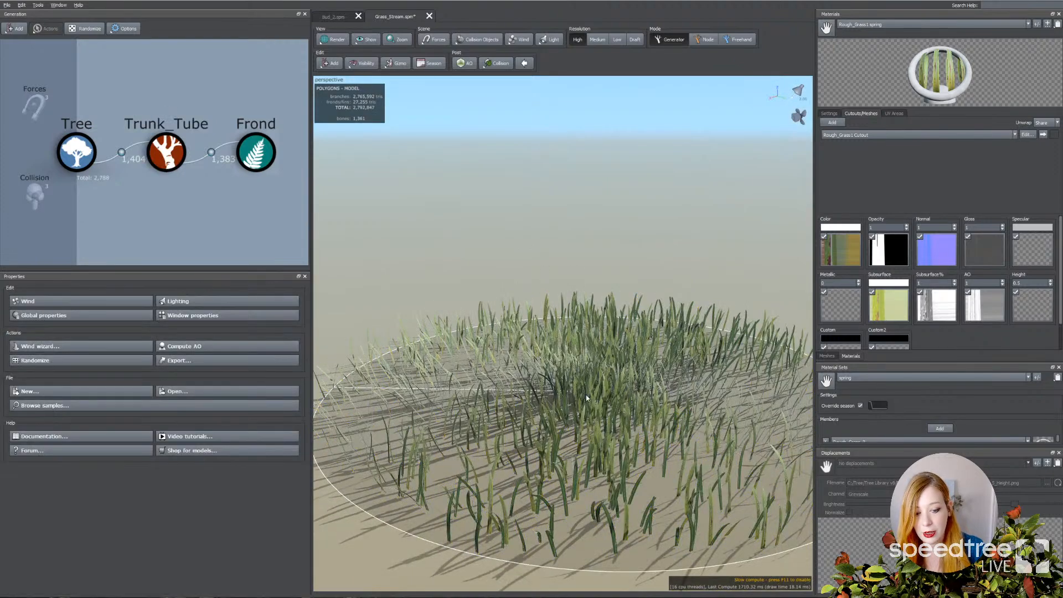
Step: Set the Trunk_Tube generation's Last boundary to 0.3 and its Pass to 2
{"action": "left_click", "coordinate": [167, 172]}
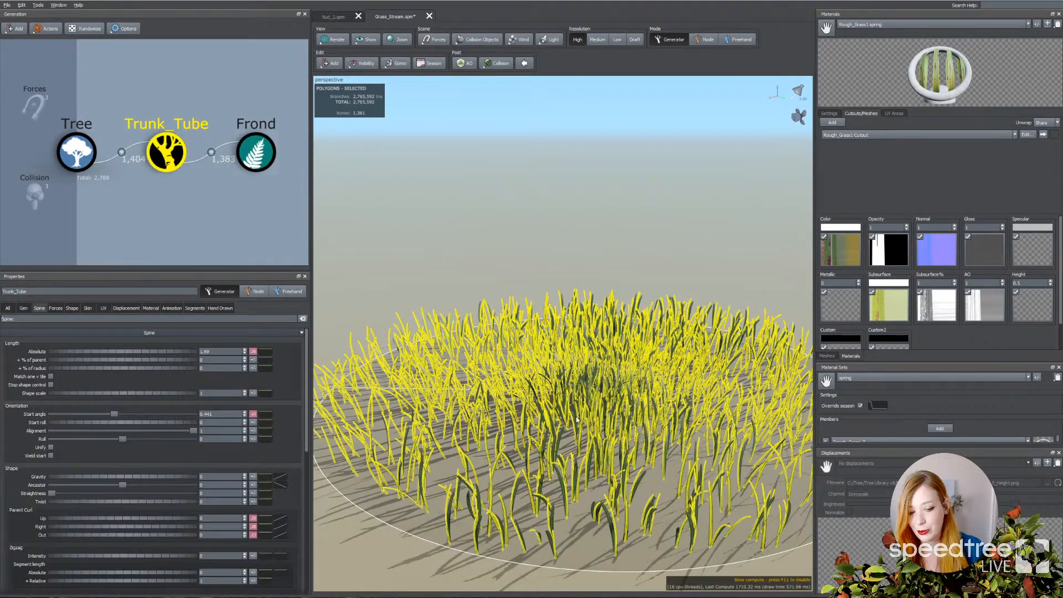
{"action": "left_click", "coordinate": [23, 308]}
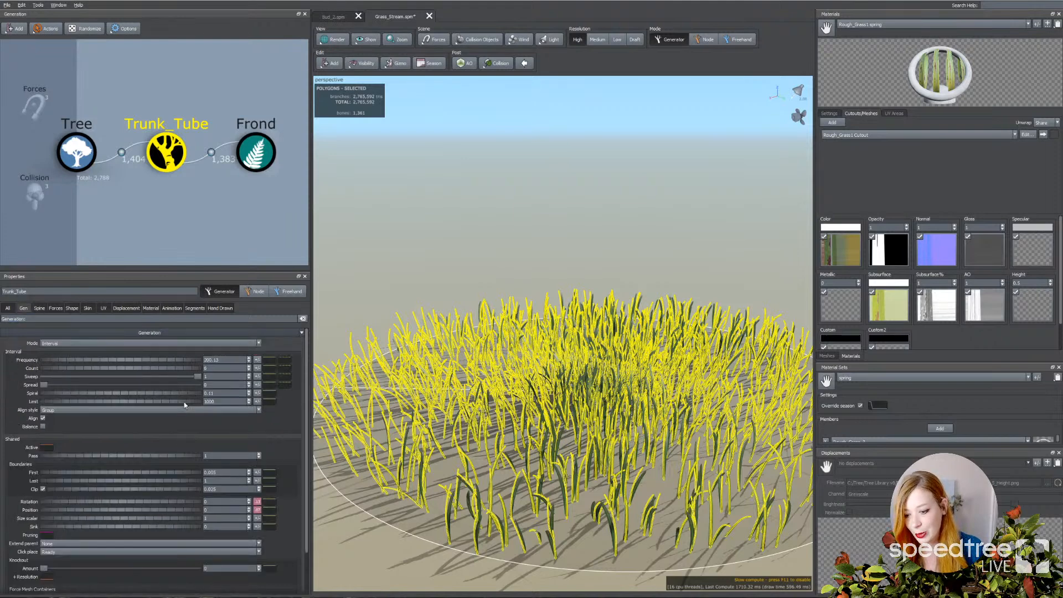
{"action": "left_click", "coordinate": [228, 480]}
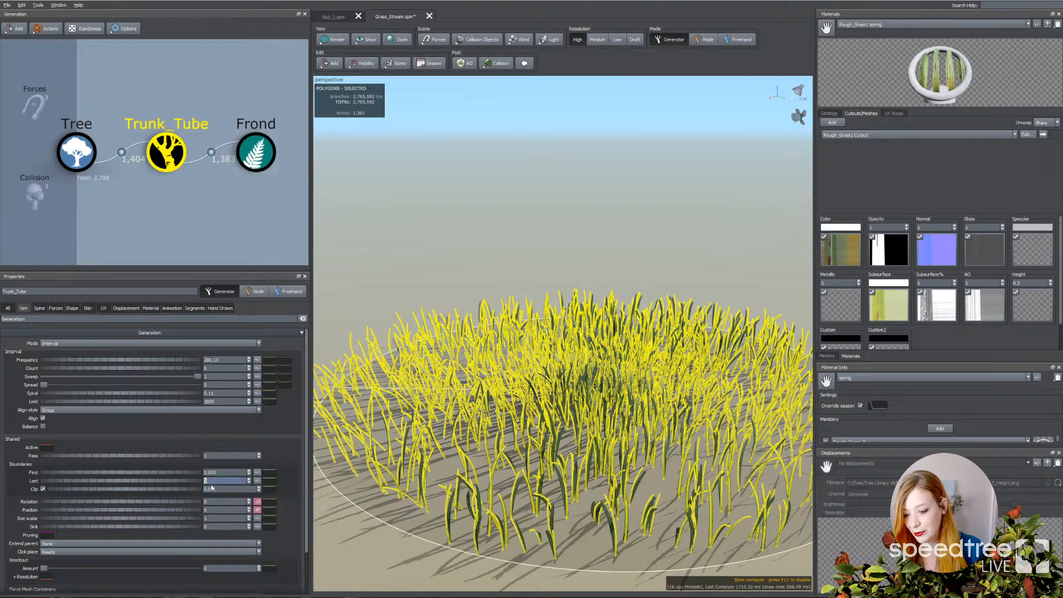
{"action": "key", "text": "Return"}
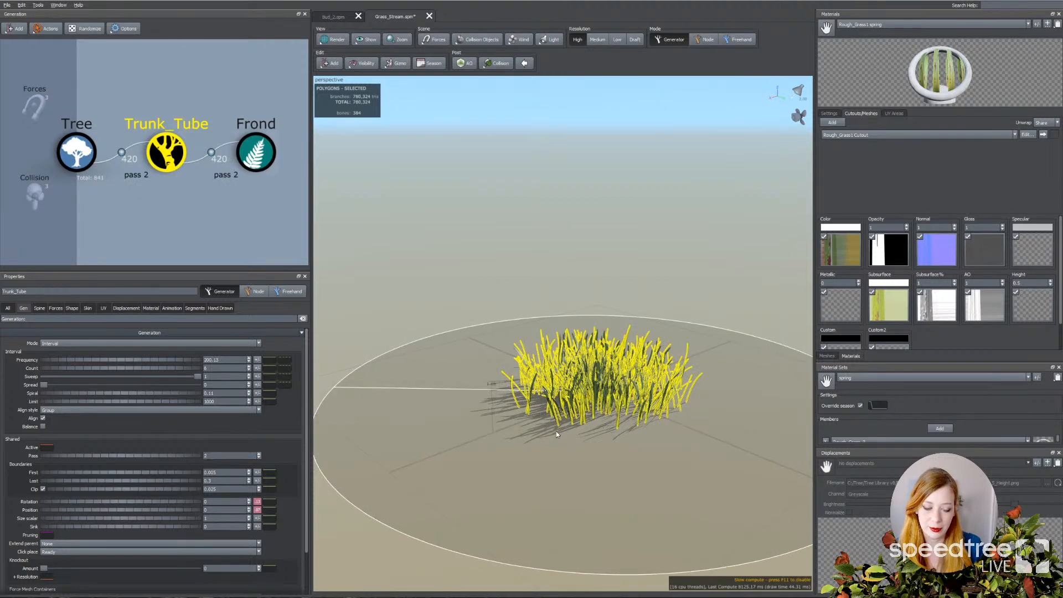
{"action": "left_click_drag", "start_coordinate": [545, 399], "coordinate": [549, 434]}
{"action": "left_click", "coordinate": [626, 441]}
{"action": "scroll", "coordinate": [626, 441], "scroll_direction": "up", "scroll_amount": 3}
{"action": "left_click_drag", "start_coordinate": [626, 441], "coordinate": [586, 384]}
{"action": "scroll", "coordinate": [585, 385], "scroll_direction": "up", "scroll_amount": 1}
{"action": "left_click", "coordinate": [494, 214]}
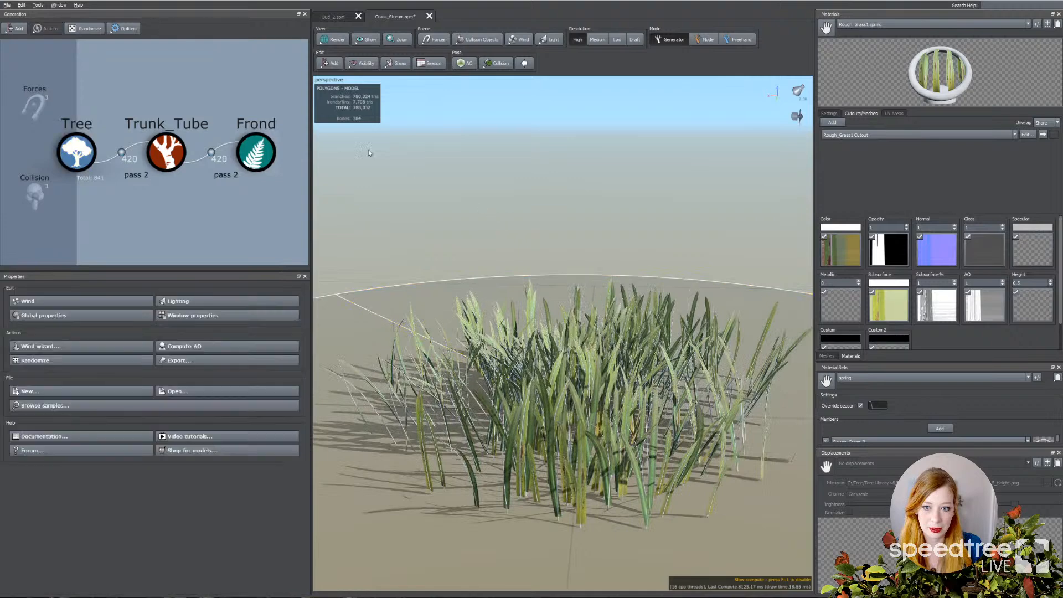
Step: Change the Trunk_Tube skin type from Polygons to Spine only
{"action": "left_click", "coordinate": [167, 151]}
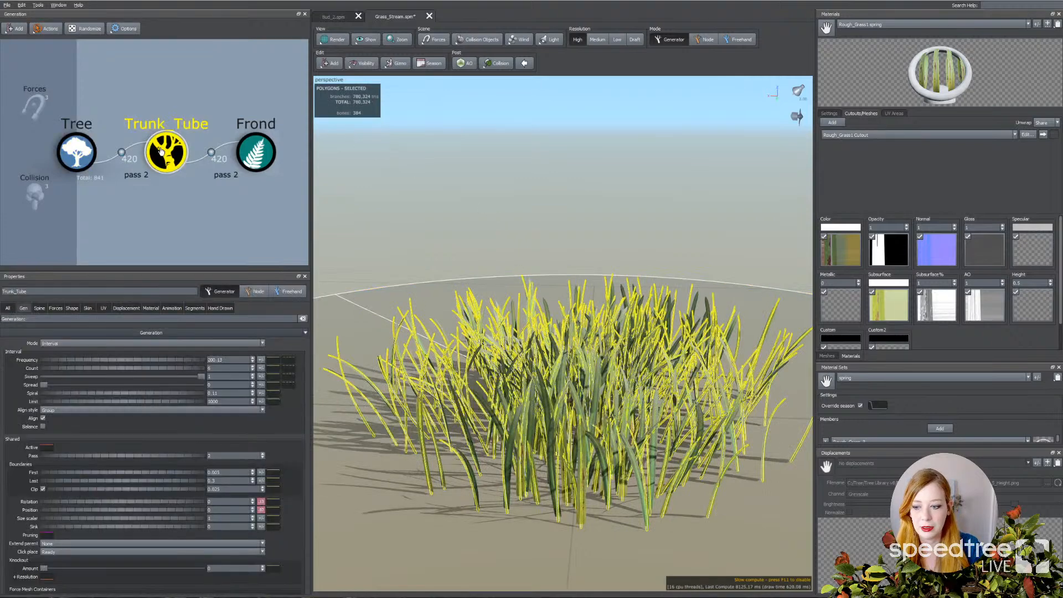
{"action": "left_click", "coordinate": [87, 308]}
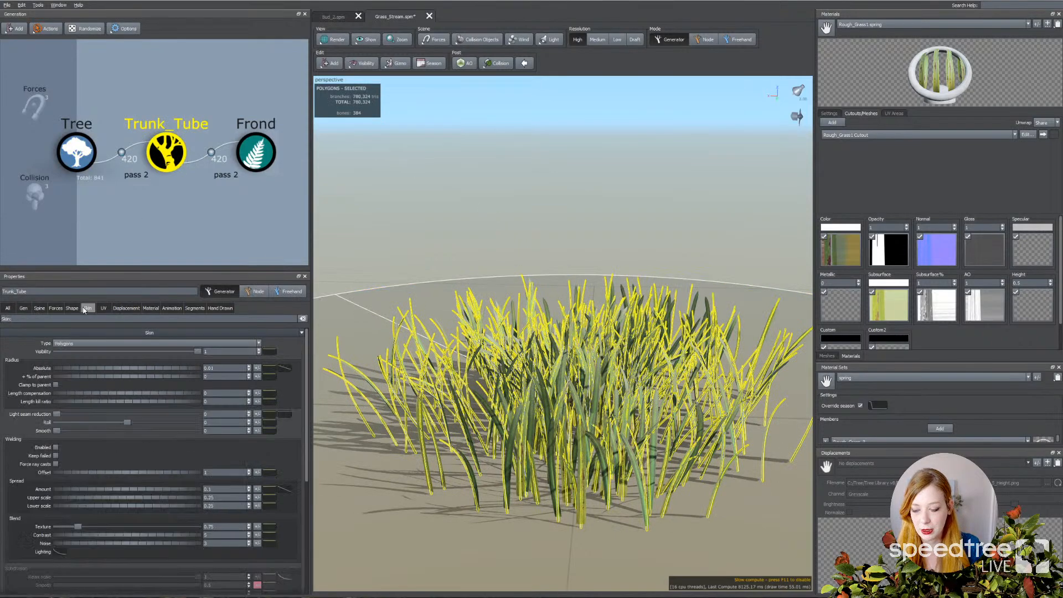
{"action": "left_click", "coordinate": [65, 343]}
{"action": "left_click", "coordinate": [64, 378]}
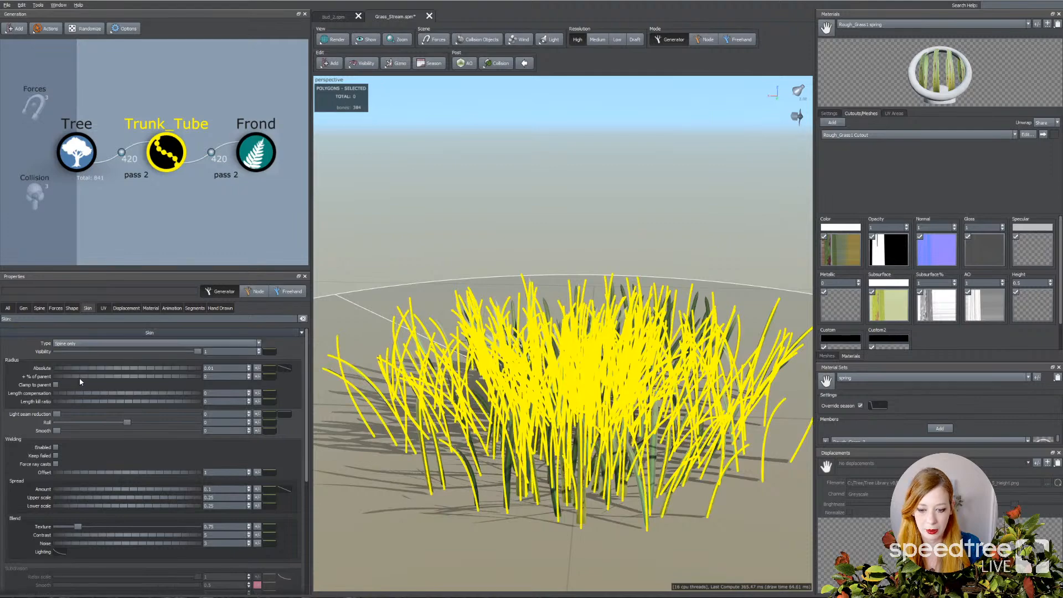
{"action": "left_click", "coordinate": [447, 263]}
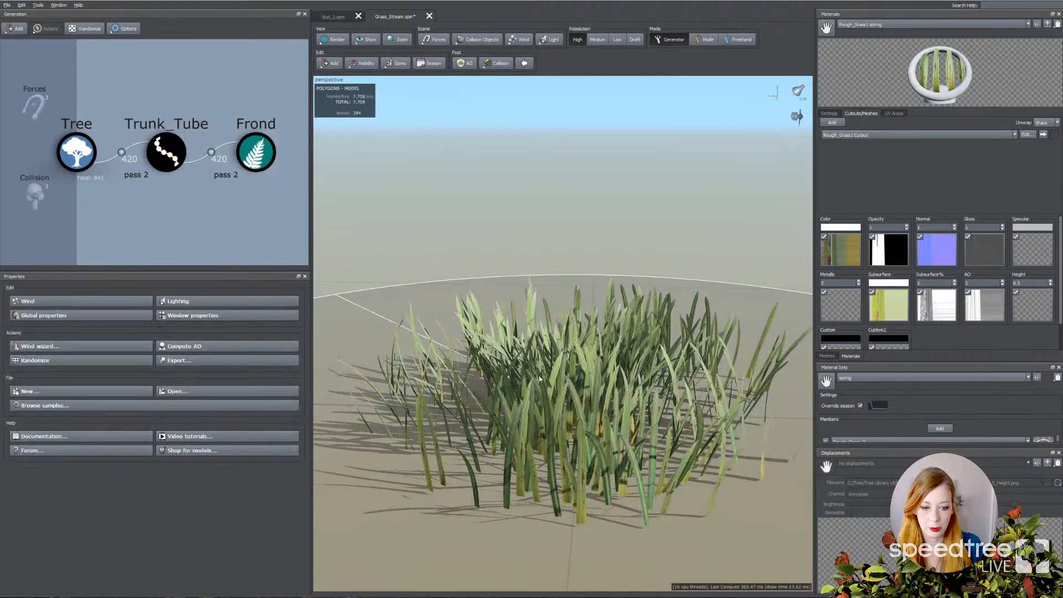
{"action": "left_click_drag", "start_coordinate": [553, 398], "coordinate": [497, 396]}
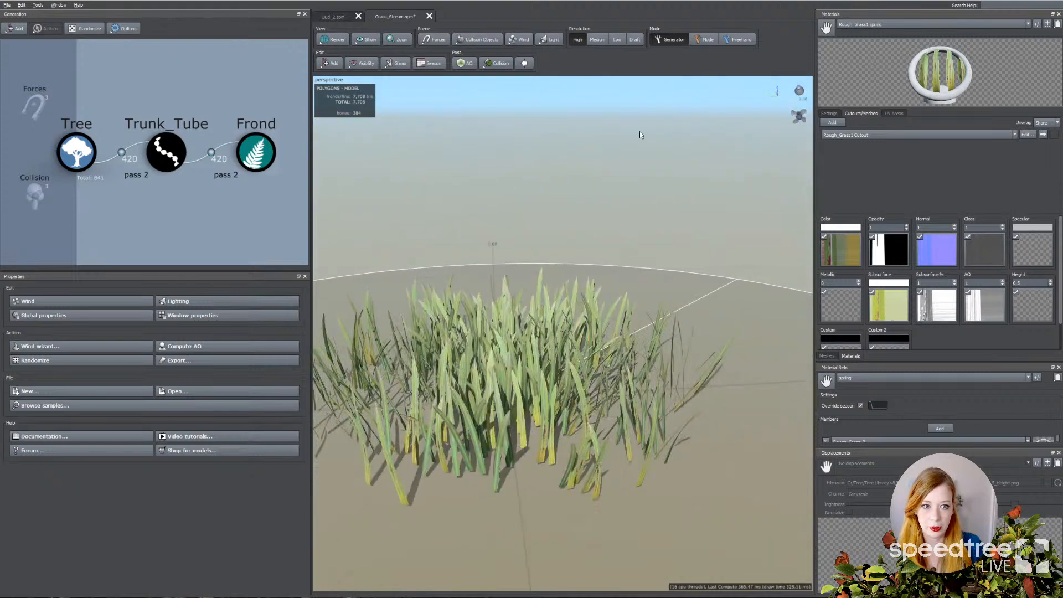
Step: Examine the clump's blades and spines in Node mode, then through the Frond and Trunk_Tube generators in Generator mode
{"action": "left_click", "coordinate": [703, 40]}
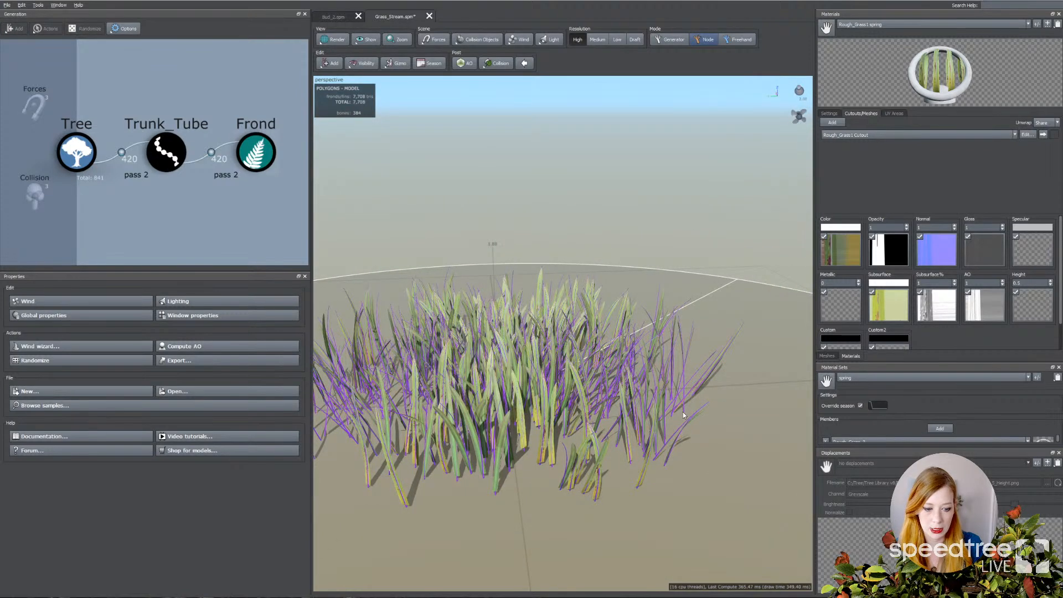
{"action": "left_click", "coordinate": [670, 39]}
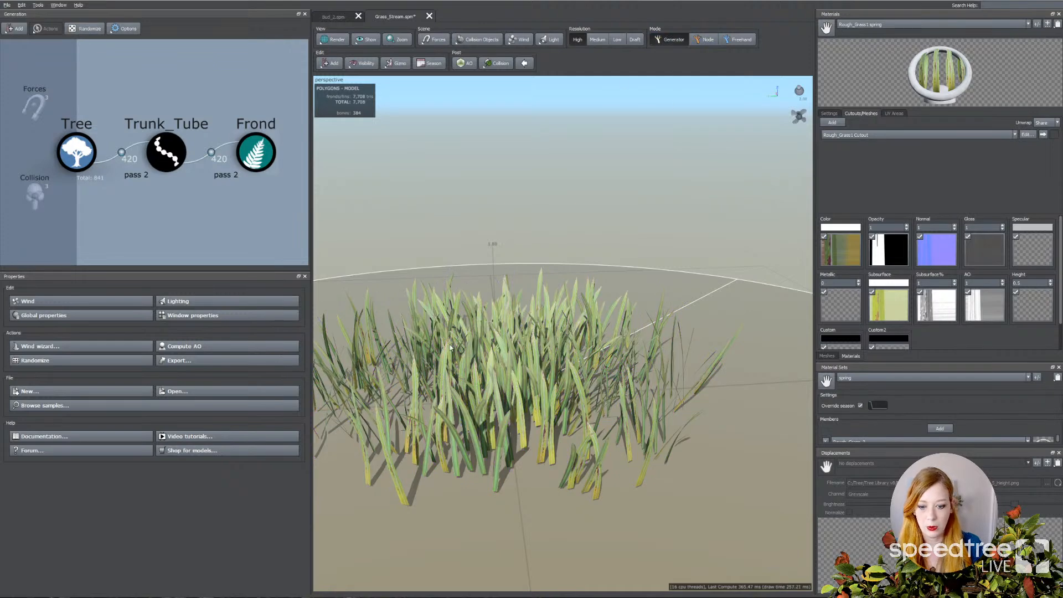
{"action": "left_click_drag", "start_coordinate": [450, 344], "coordinate": [471, 340]}
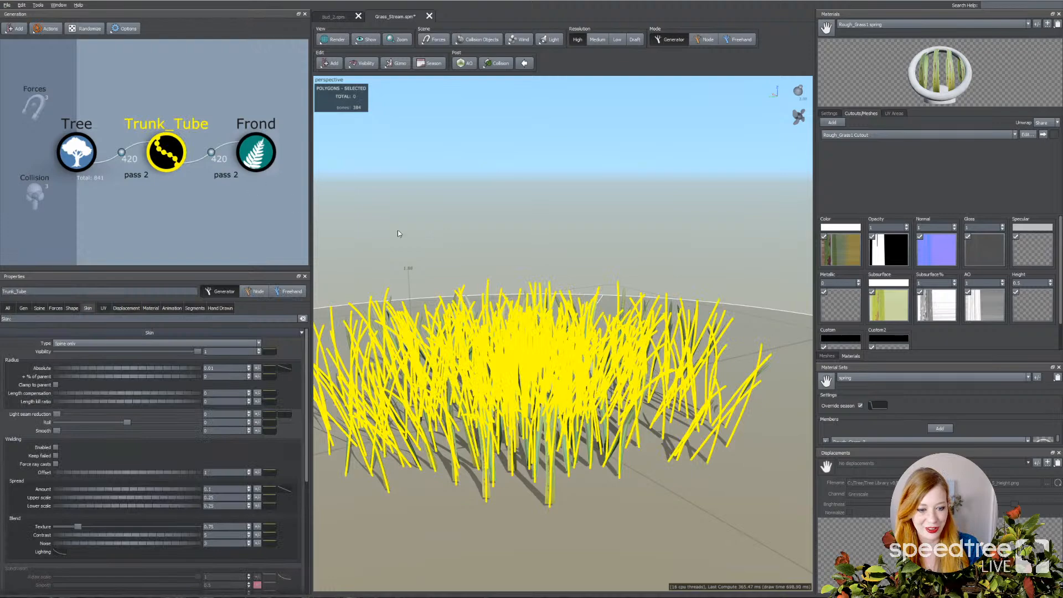
{"action": "left_click_drag", "start_coordinate": [488, 253], "coordinate": [424, 254]}
{"action": "left_click", "coordinate": [244, 160]}
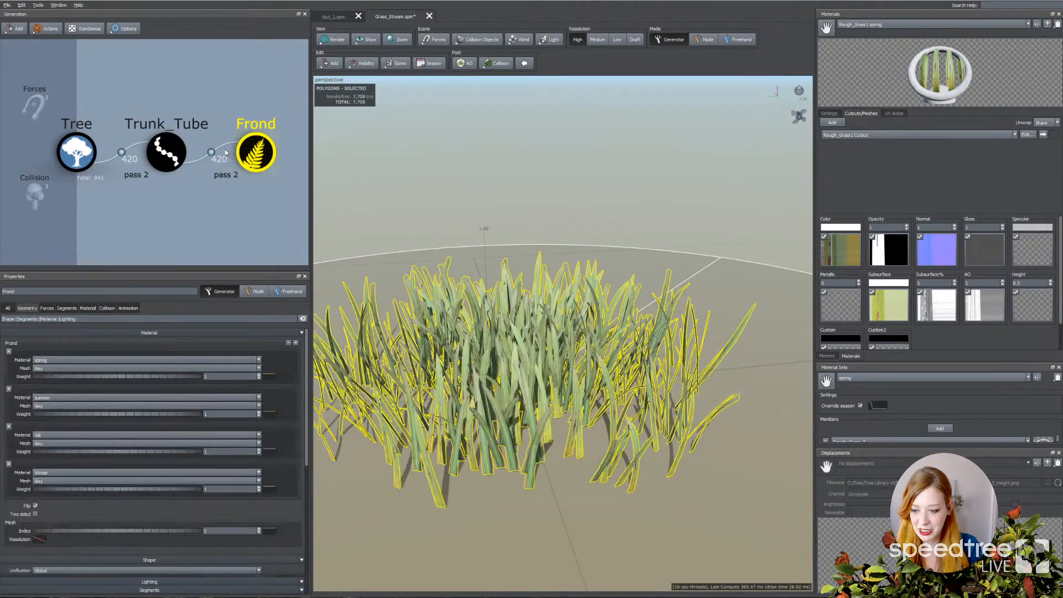
{"action": "left_click", "coordinate": [168, 158]}
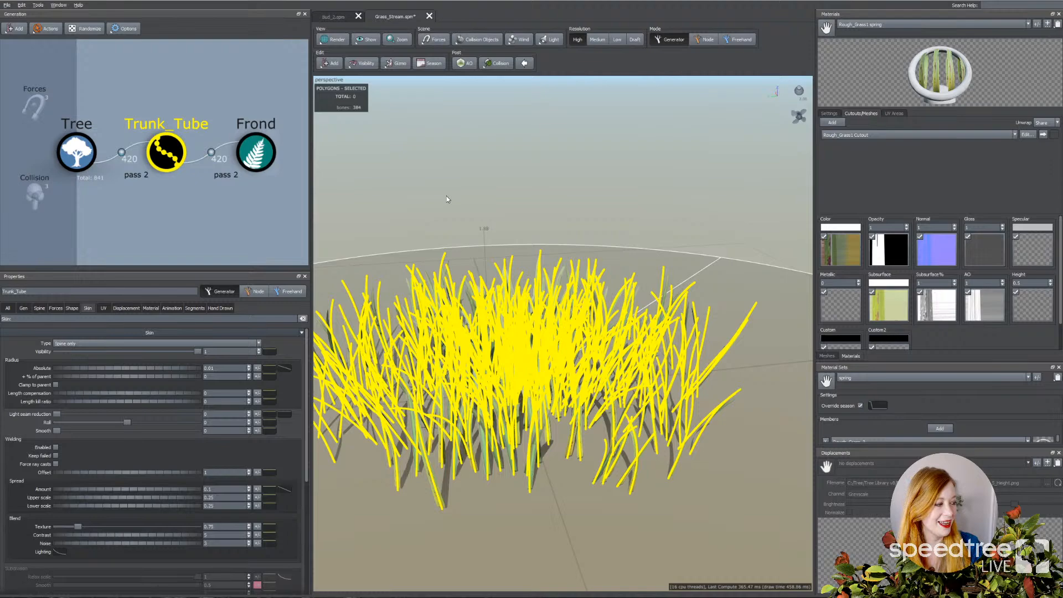
Step: Save the grass model as a new incremental version
{"action": "left_click_drag", "start_coordinate": [469, 170], "coordinate": [650, 190]}
{"action": "left_click", "coordinate": [649, 190]}
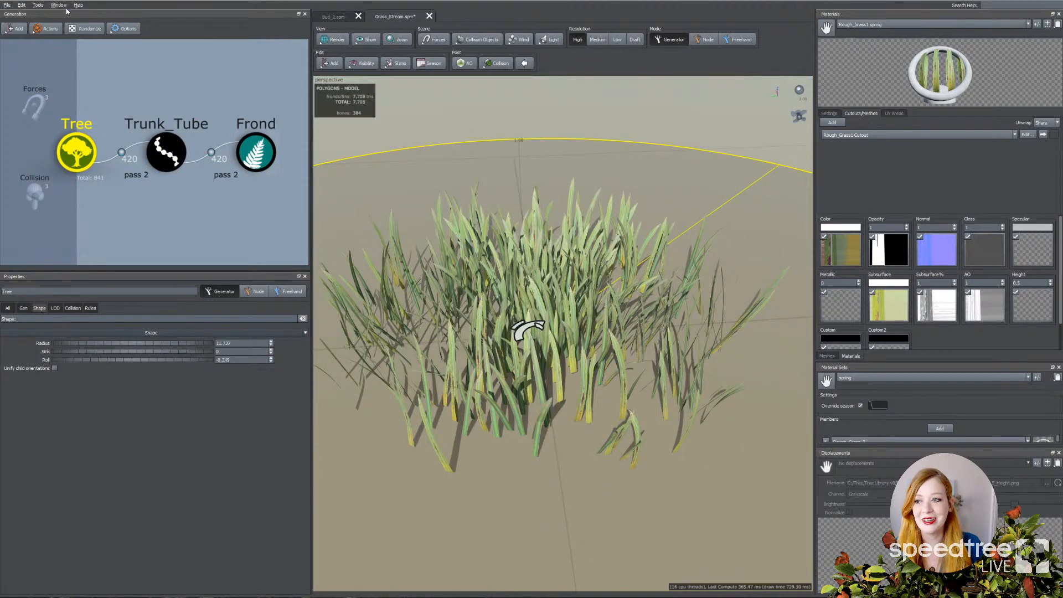
{"action": "left_click", "coordinate": [7, 6]}
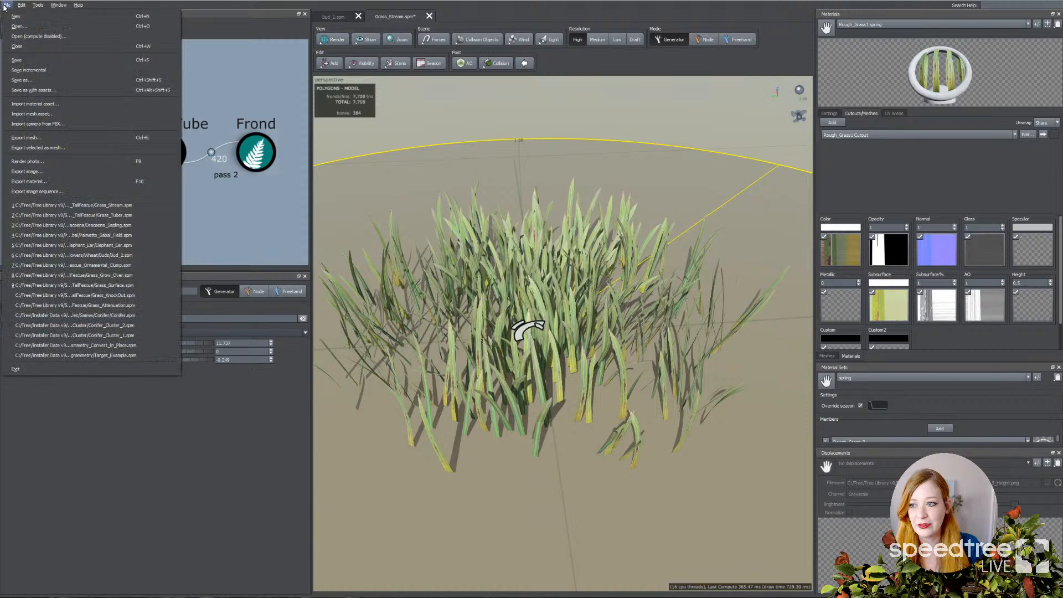
{"action": "left_click", "coordinate": [15, 71]}
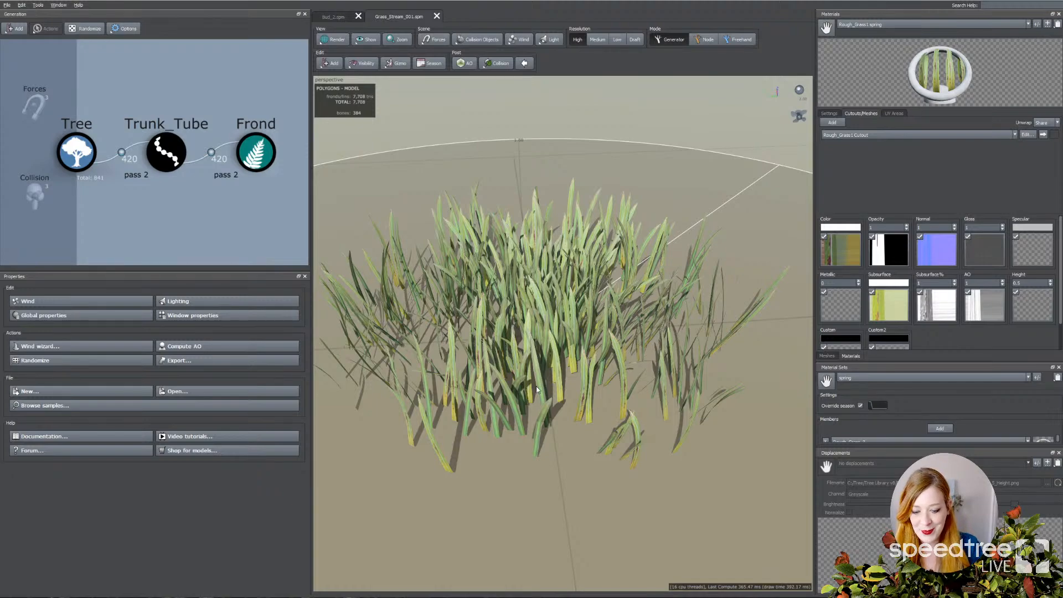
Step: Set the Frond generator's Boundary Start to 0 so the blades begin at the very base of their spines
{"action": "left_click_drag", "start_coordinate": [559, 427], "coordinate": [519, 407]}
{"action": "left_click_drag", "start_coordinate": [545, 366], "coordinate": [545, 354]}
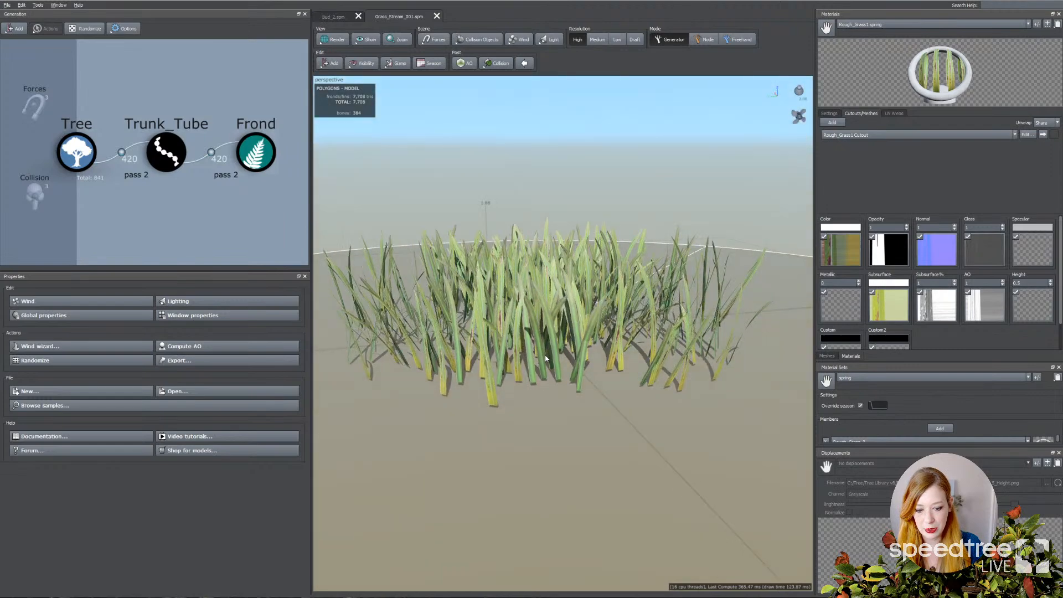
{"action": "scroll", "coordinate": [545, 354], "scroll_direction": "up", "scroll_amount": 5}
{"action": "left_click", "coordinate": [461, 327]}
{"action": "middle_click_drag", "start_coordinate": [461, 326], "coordinate": [492, 365]}
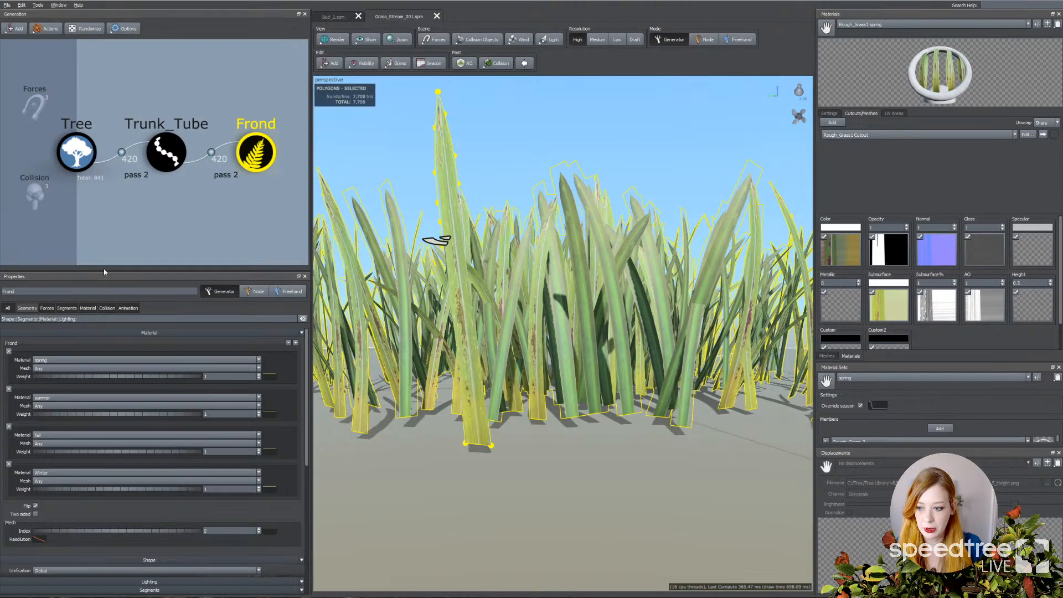
{"action": "left_click", "coordinate": [243, 146]}
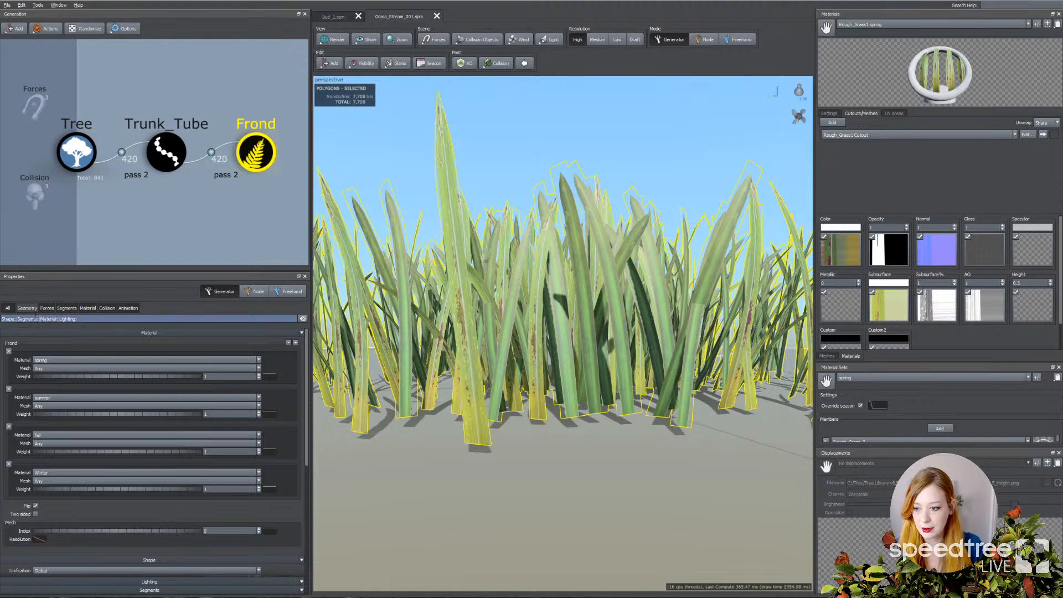
{"action": "scroll", "coordinate": [132, 424], "scroll_direction": "down", "scroll_amount": 1}
{"action": "scroll", "coordinate": [131, 425], "scroll_direction": "down", "scroll_amount": 9}
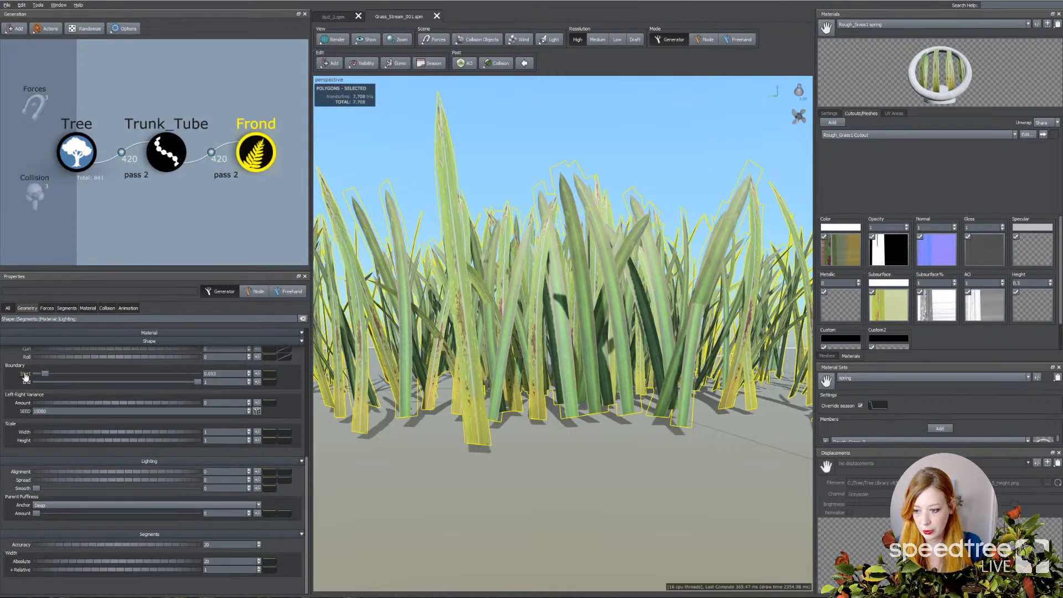
{"action": "left_click_drag", "start_coordinate": [38, 378], "coordinate": [43, 376]}
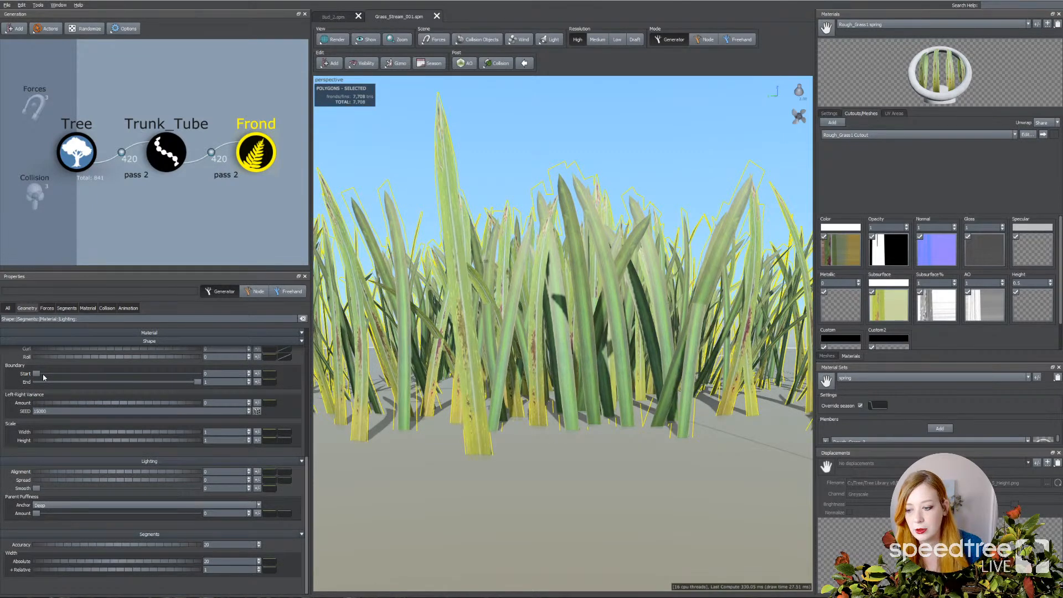
{"action": "left_click", "coordinate": [42, 374]}
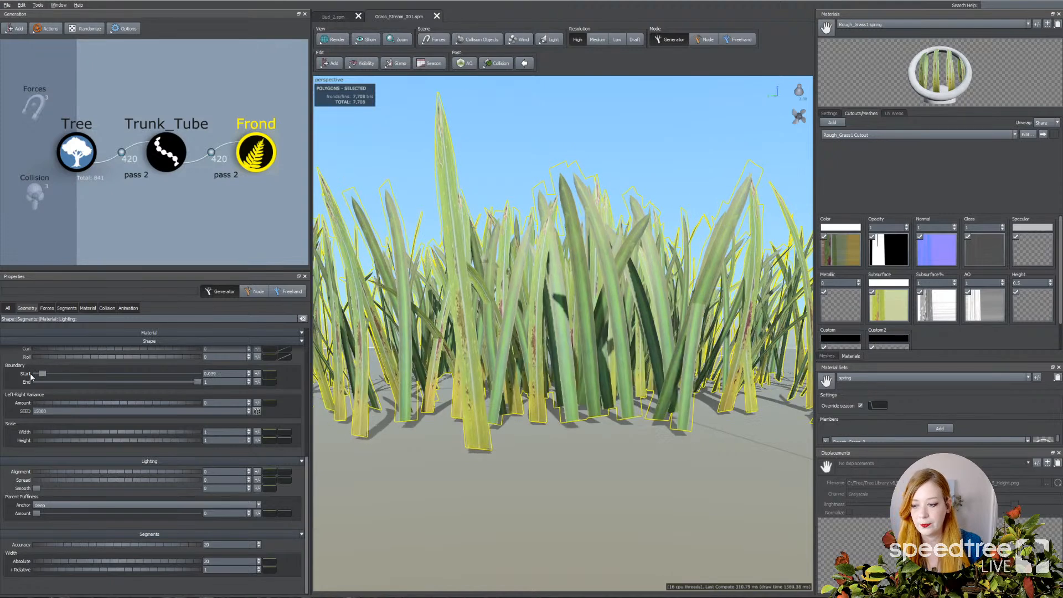
{"action": "left_click", "coordinate": [31, 376]}
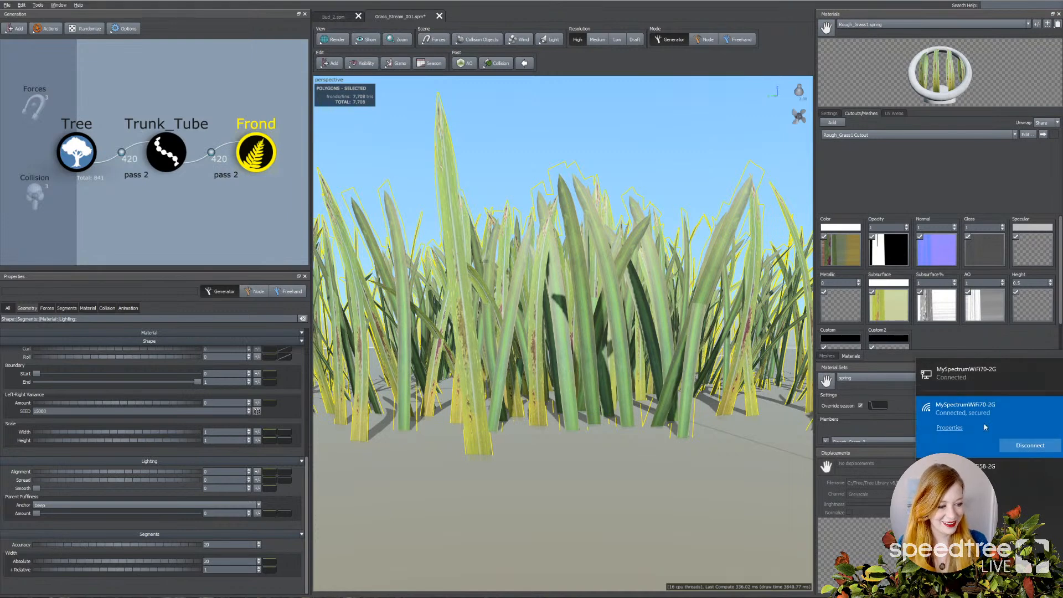
{"action": "left_click", "coordinate": [946, 432]}
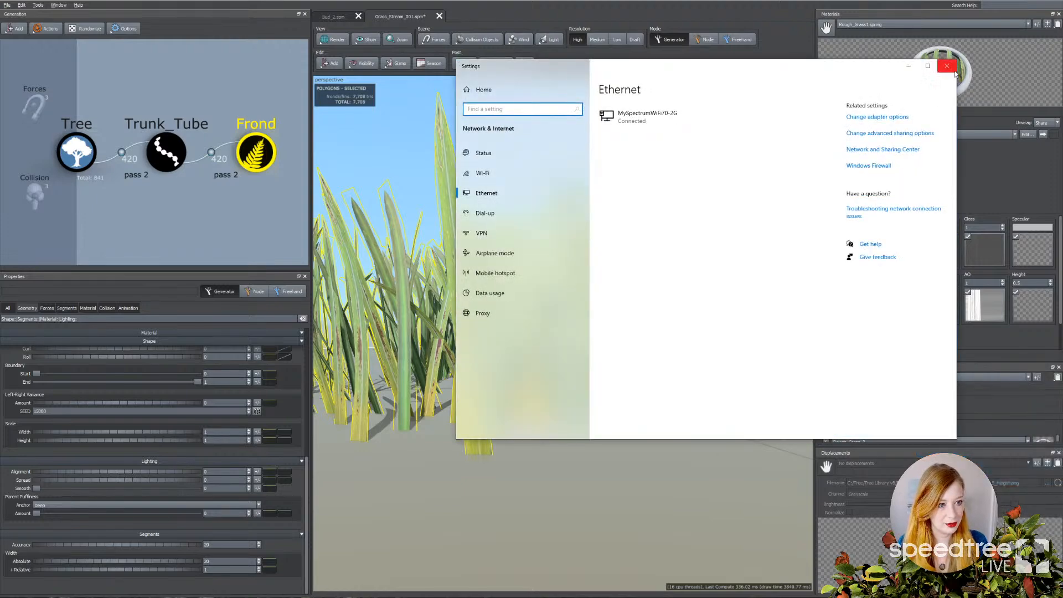
{"action": "left_click", "coordinate": [948, 65]}
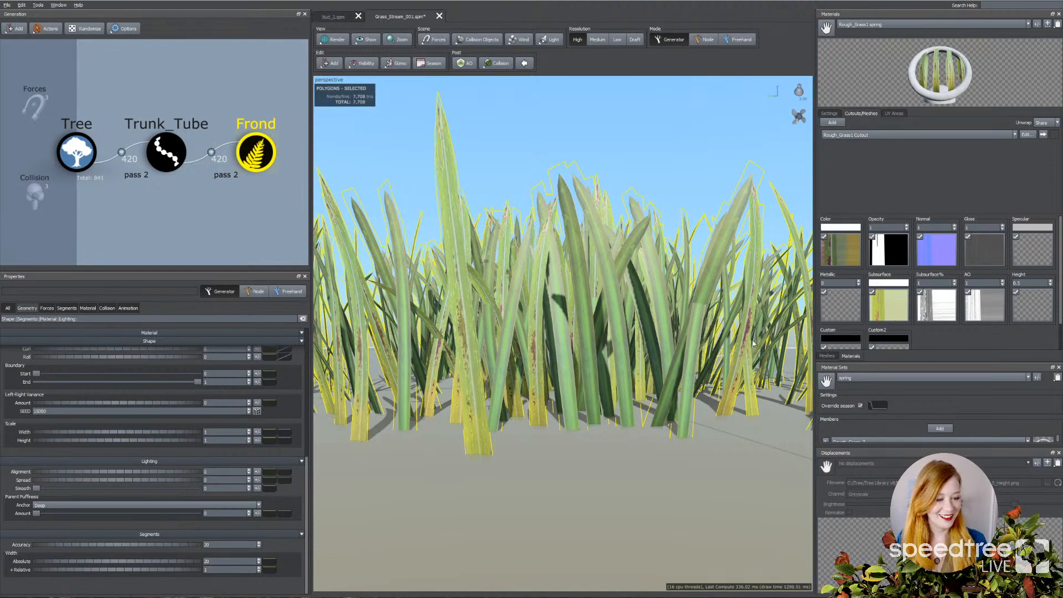
Step: Taper the blade bases by lowering the start of the Frond's Scale Width profile curve and smoothing its rise to full width
{"action": "left_click_drag", "start_coordinate": [475, 436], "coordinate": [481, 437]}
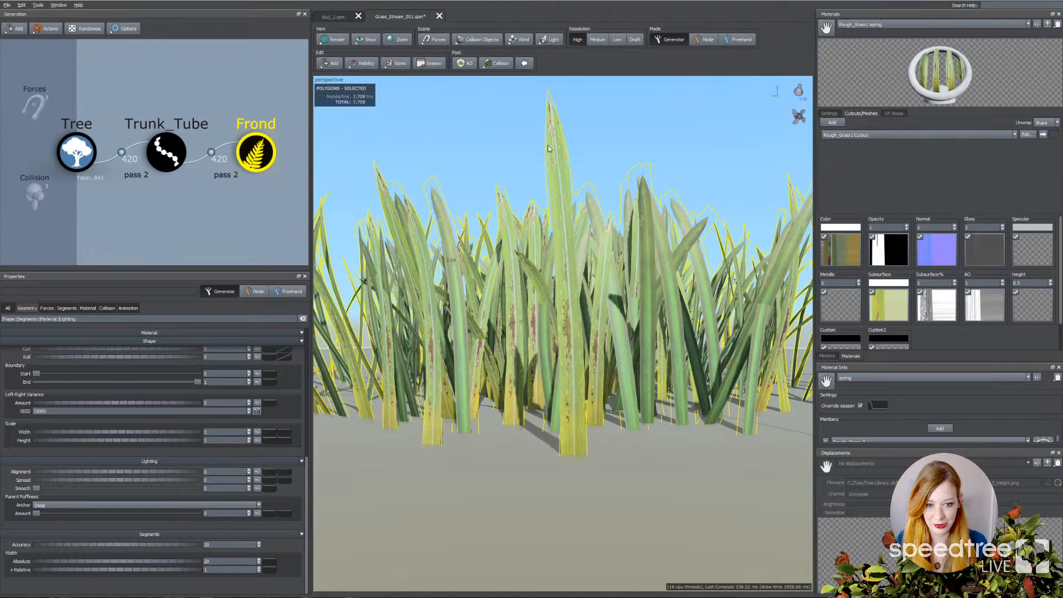
{"action": "scroll", "coordinate": [564, 440], "scroll_direction": "up", "scroll_amount": 3}
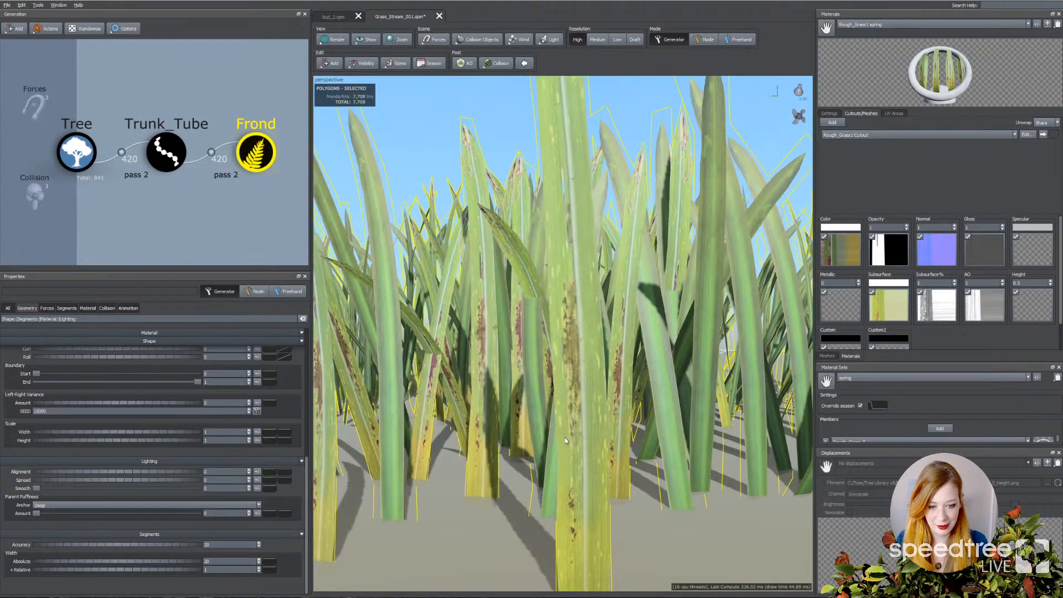
{"action": "scroll", "coordinate": [564, 441], "scroll_direction": "down", "scroll_amount": 1}
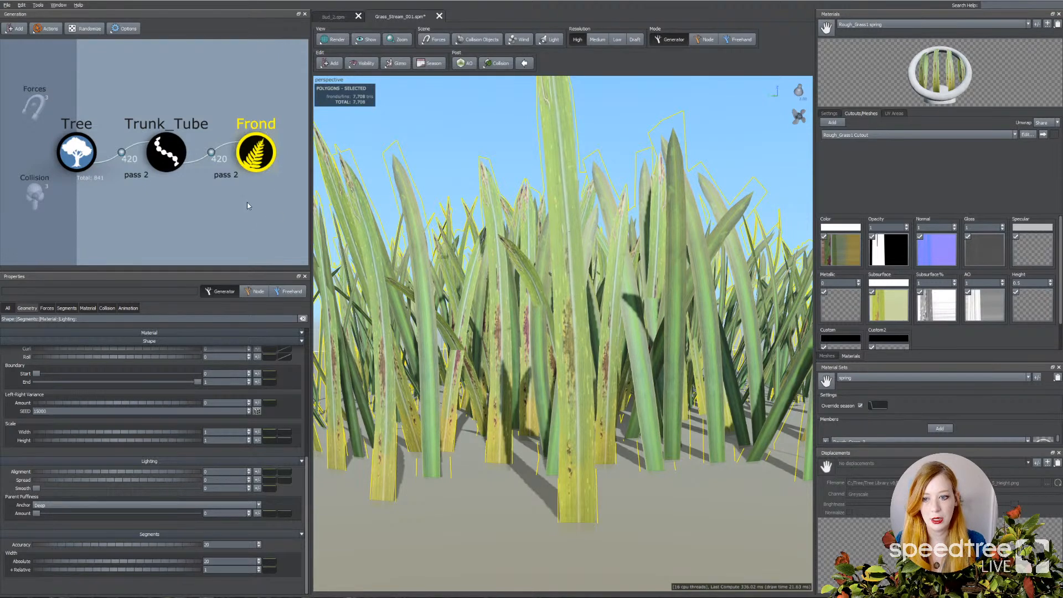
{"action": "left_click", "coordinate": [284, 432]}
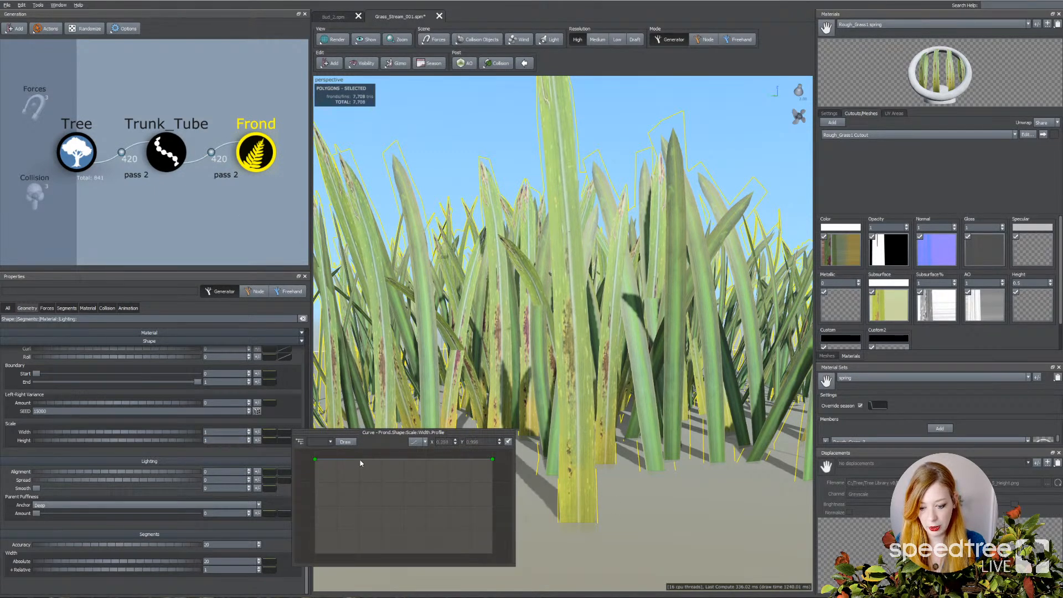
{"action": "left_click_drag", "start_coordinate": [316, 460], "coordinate": [315, 523]}
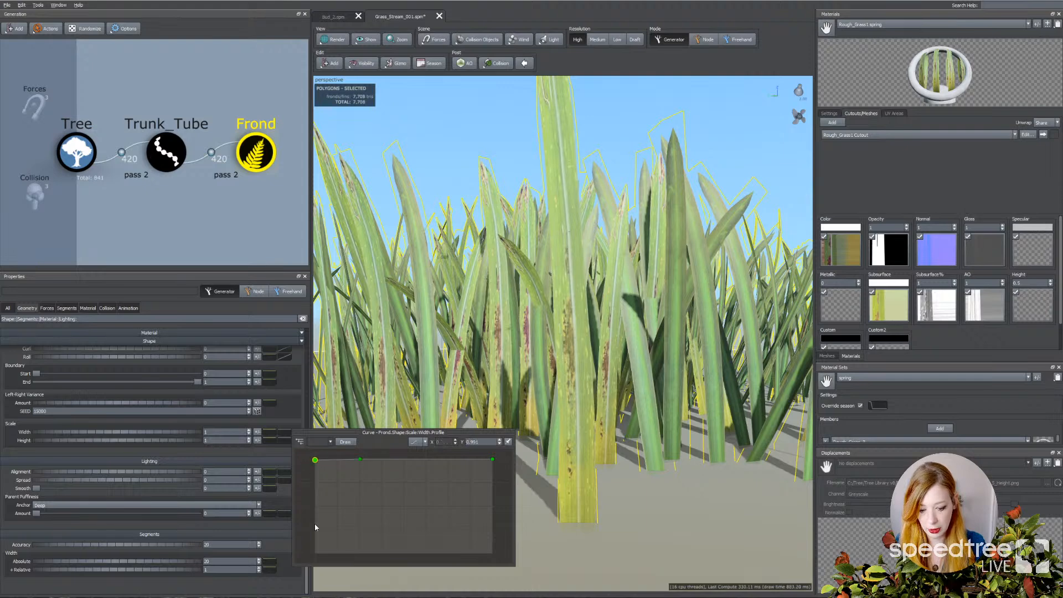
{"action": "left_click", "coordinate": [318, 502]}
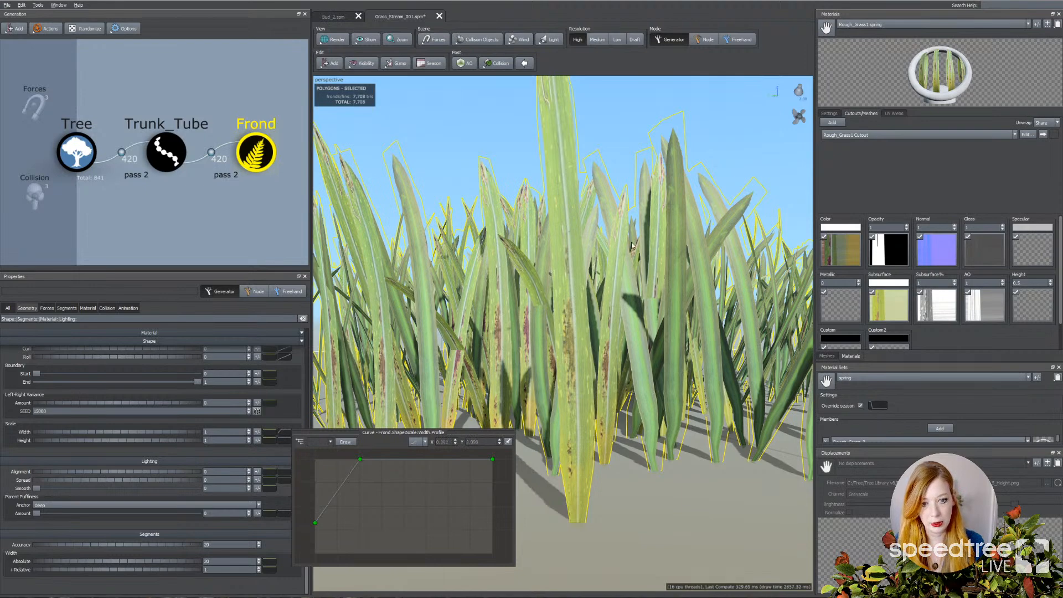
{"action": "left_click", "coordinate": [377, 459]}
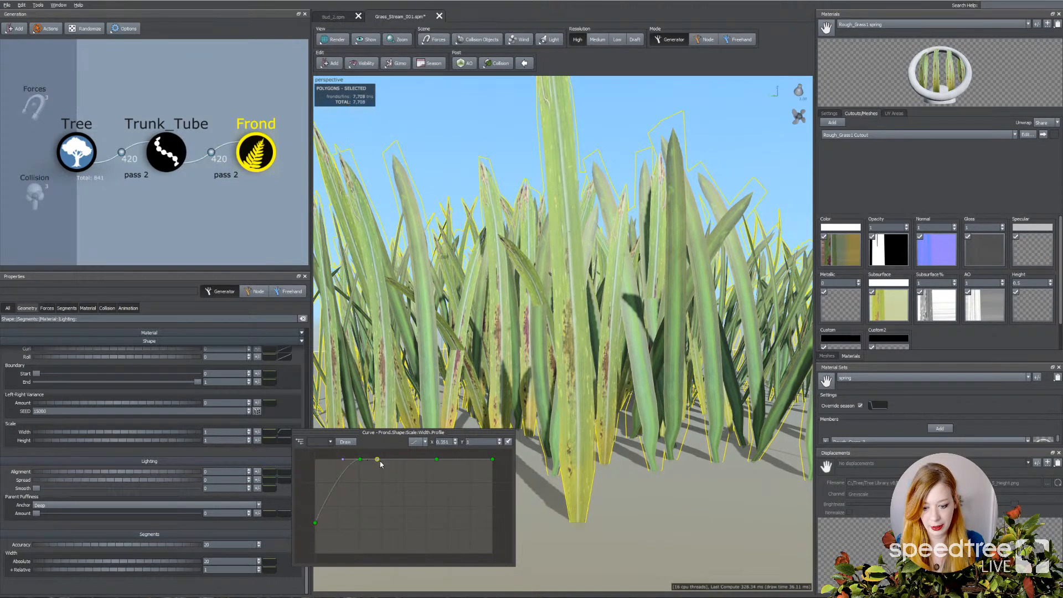
Step: Narrow the blade tips by lowering the end point of the Frond's Scale Width profile curve to a little over half
{"action": "left_click_drag", "start_coordinate": [492, 458], "coordinate": [491, 481]}
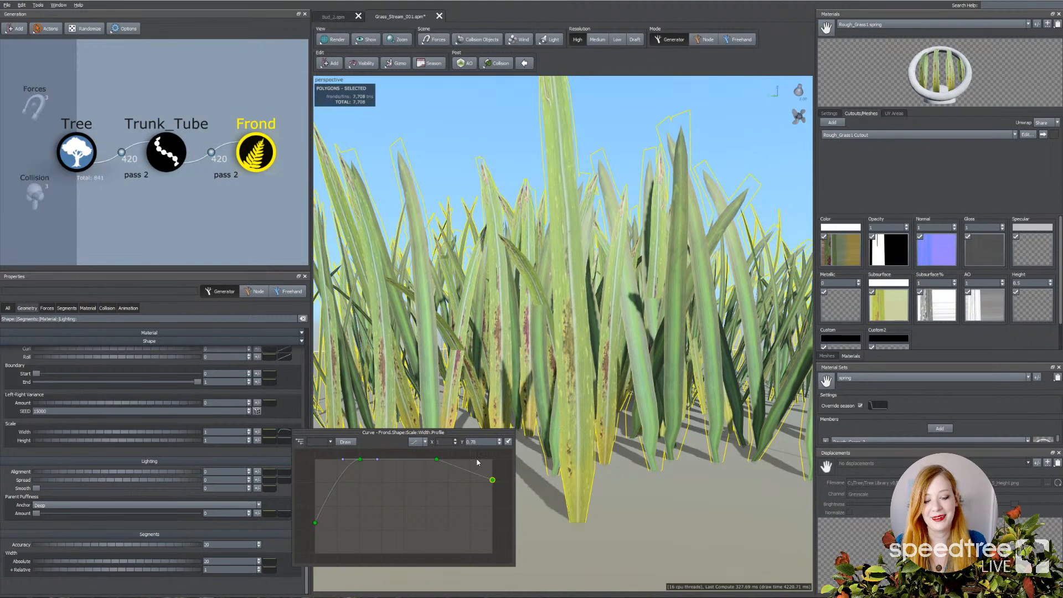
{"action": "left_click_drag", "start_coordinate": [492, 480], "coordinate": [493, 499]}
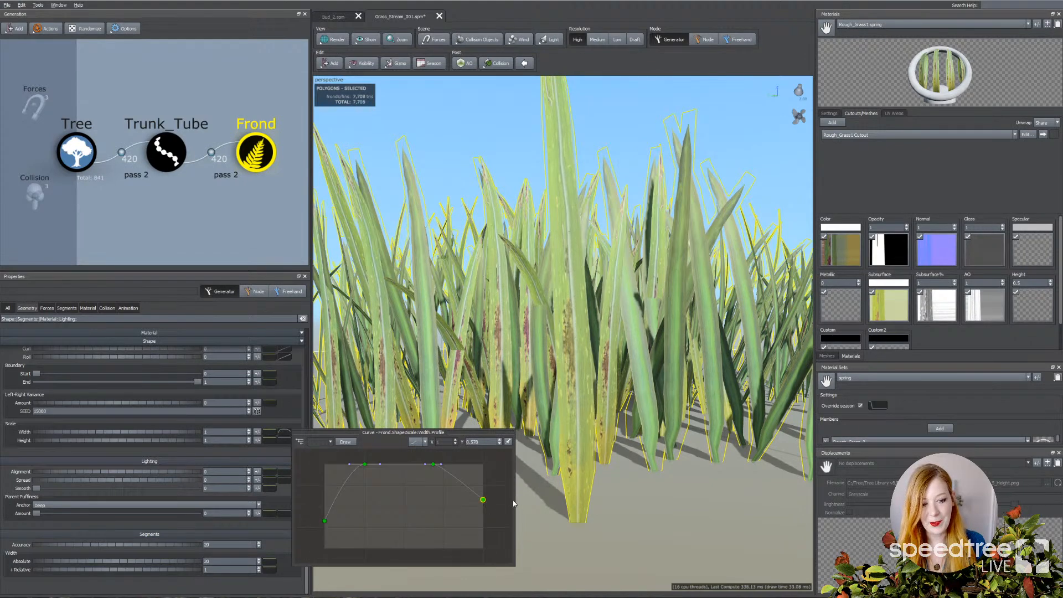
{"action": "scroll", "coordinate": [551, 406], "scroll_direction": "down", "scroll_amount": 3}
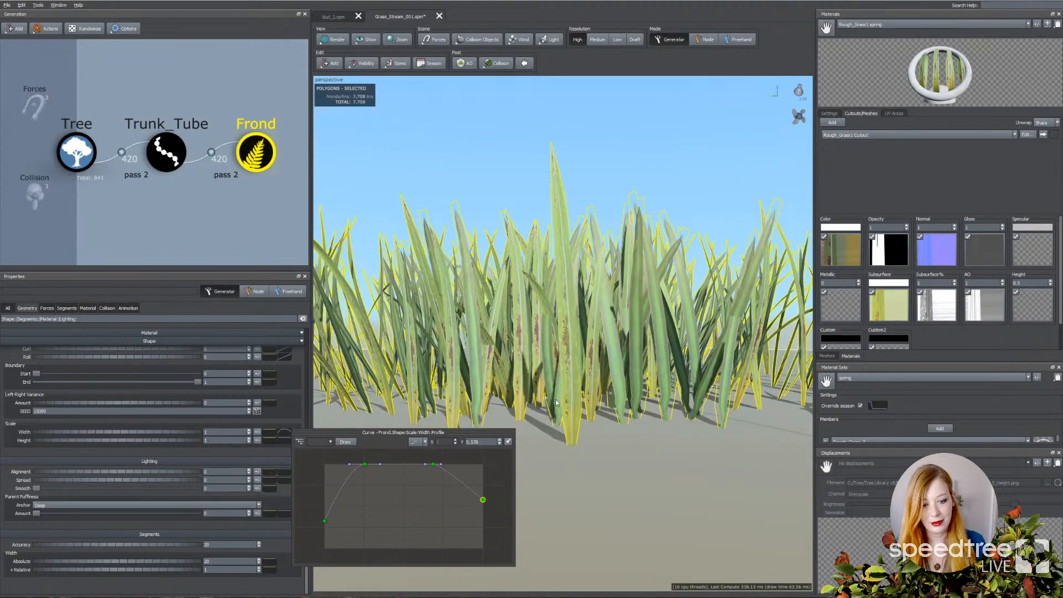
{"action": "scroll", "coordinate": [554, 404], "scroll_direction": "up", "scroll_amount": 5}
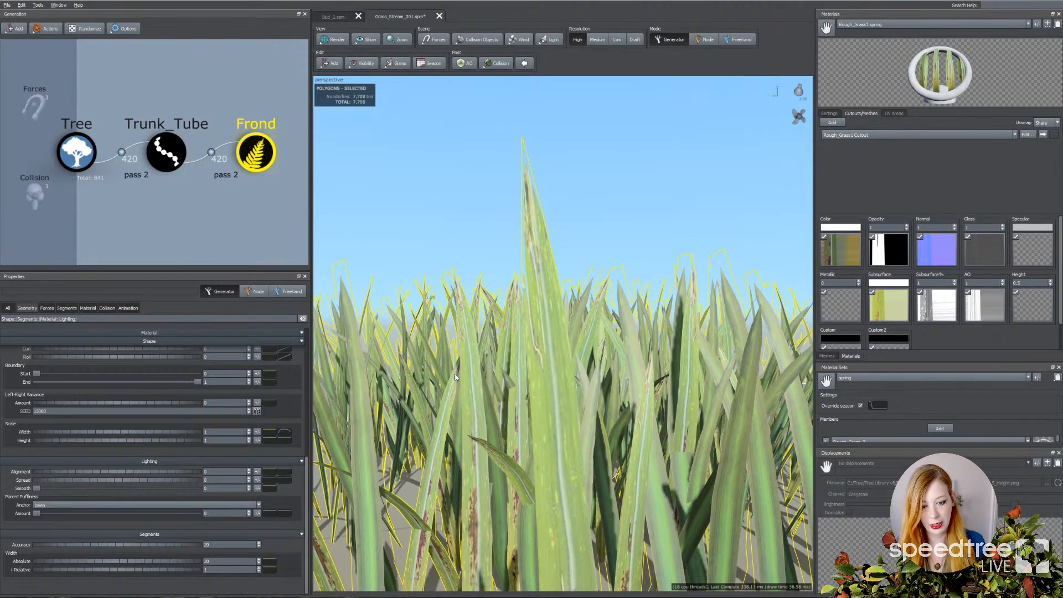
{"action": "left_click", "coordinate": [284, 433]}
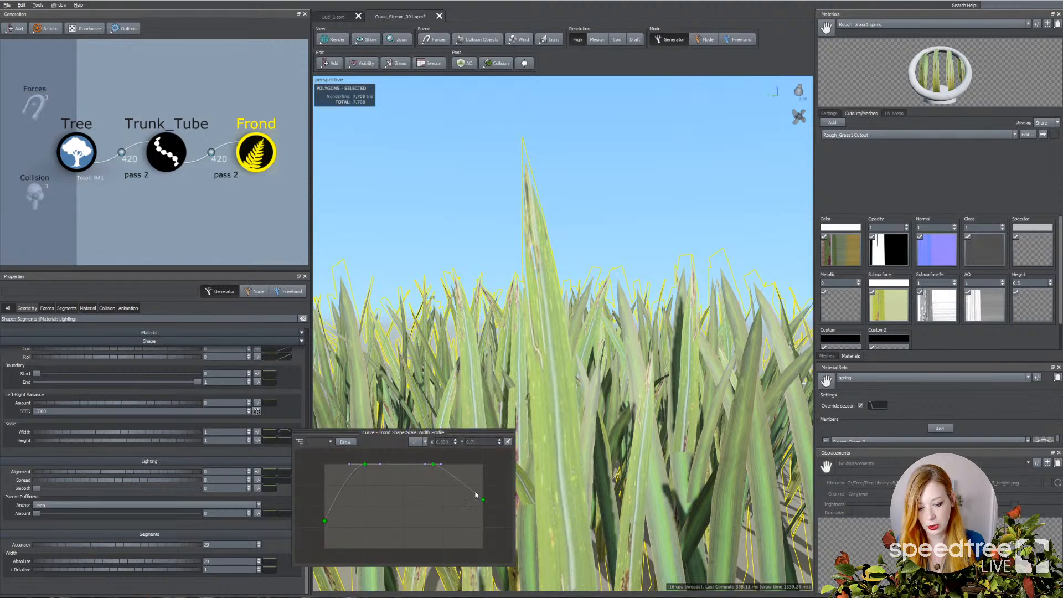
{"action": "left_click", "coordinate": [490, 457]}
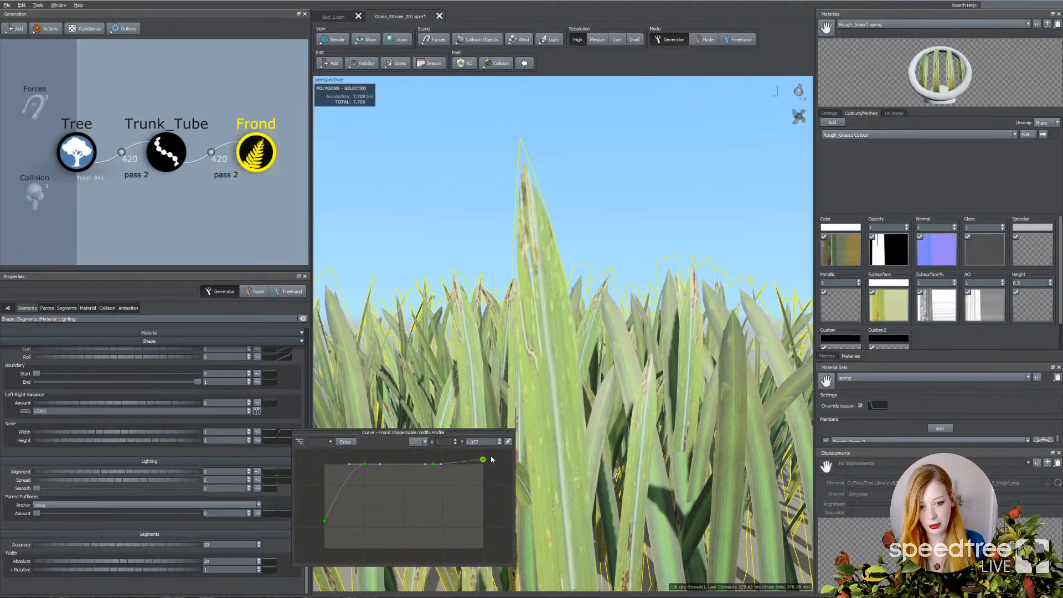
{"action": "left_click_drag", "start_coordinate": [486, 484], "coordinate": [485, 501]}
{"action": "left_click", "coordinate": [461, 252]}
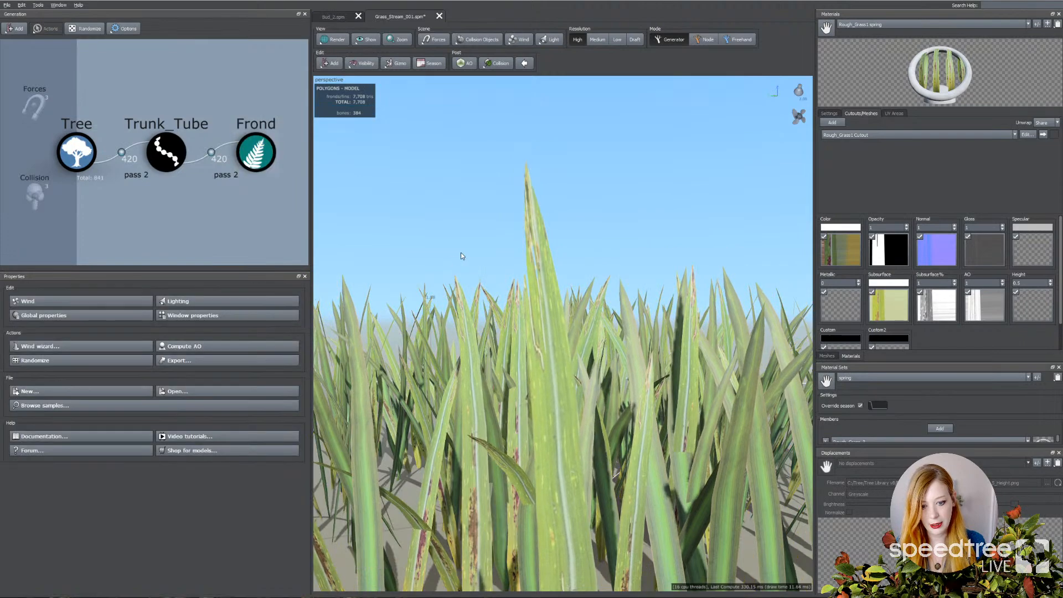
Step: Examine the tapered blades and their bases from several angles and distances around the clump
{"action": "scroll", "coordinate": [474, 251], "scroll_direction": "down", "scroll_amount": 5}
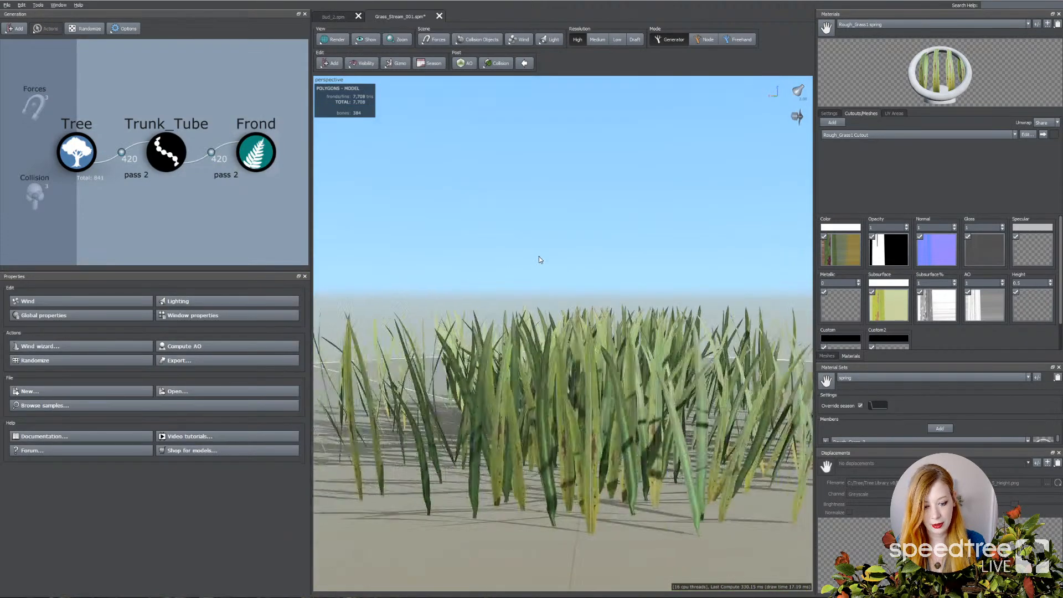
{"action": "left_click_drag", "start_coordinate": [539, 259], "coordinate": [505, 315]}
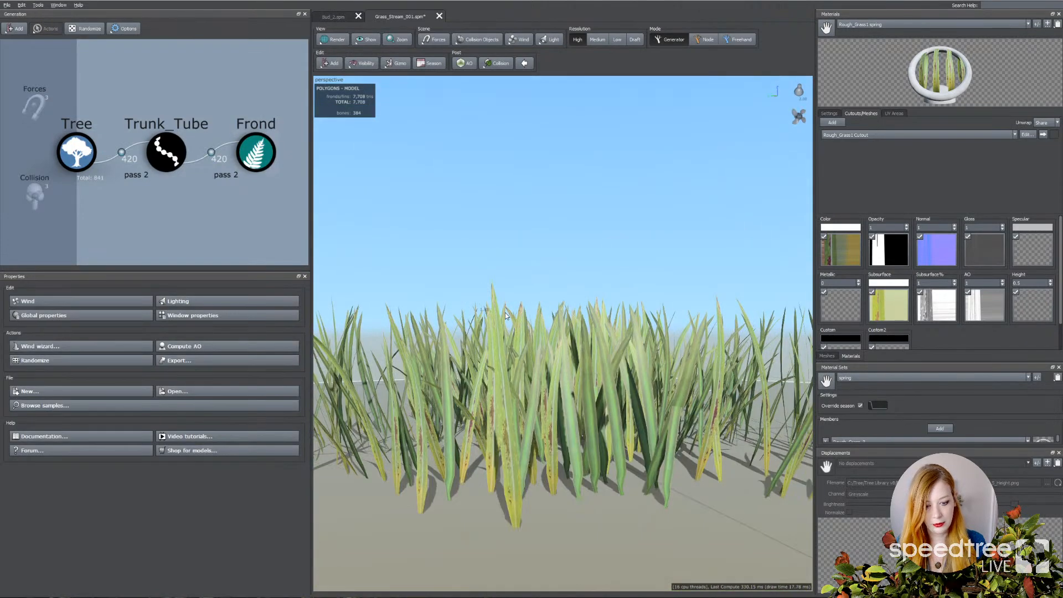
{"action": "left_click", "coordinate": [503, 364]}
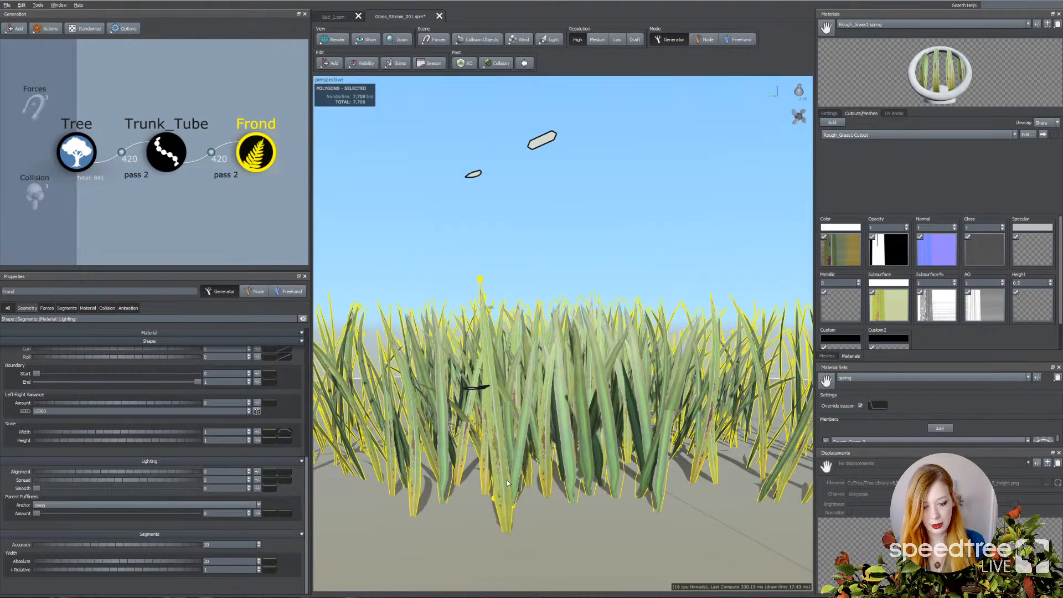
{"action": "left_click", "coordinate": [520, 524]}
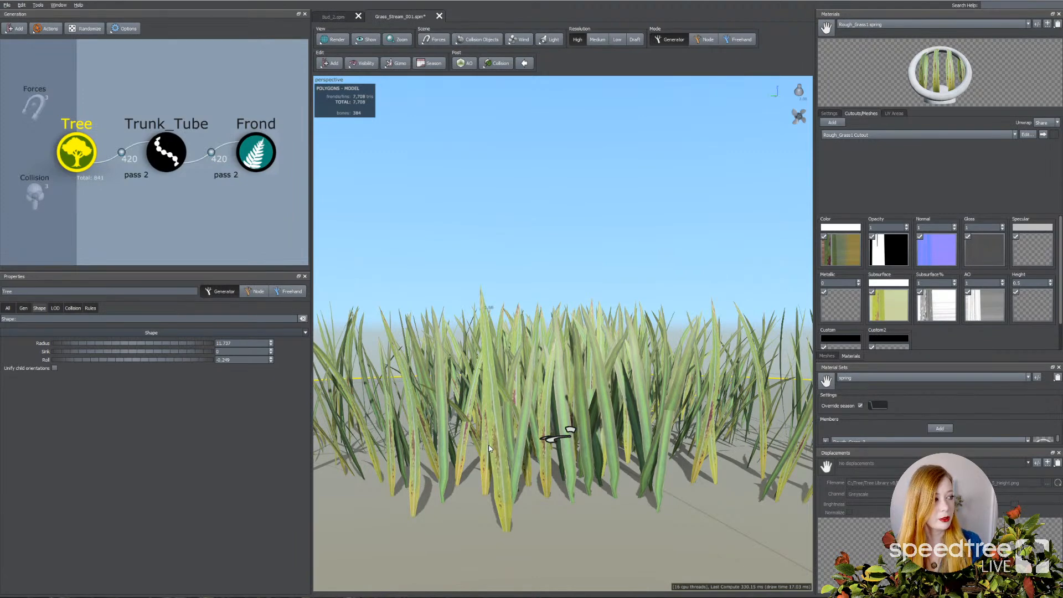
{"action": "scroll", "coordinate": [520, 481], "scroll_direction": "down", "scroll_amount": 2}
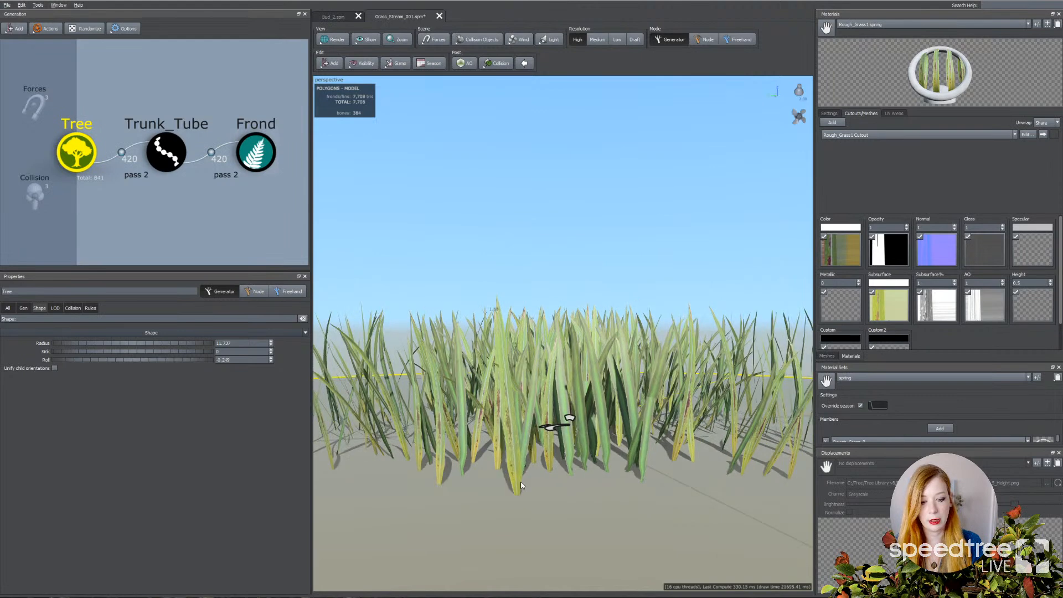
{"action": "left_click_drag", "start_coordinate": [519, 482], "coordinate": [518, 443]}
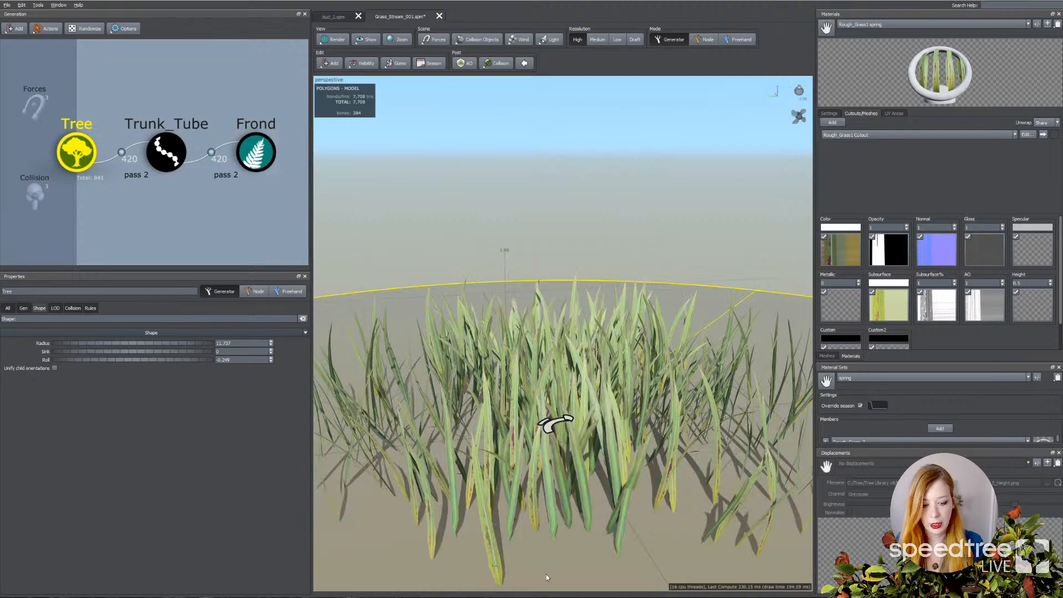
{"action": "left_click_drag", "start_coordinate": [545, 573], "coordinate": [542, 552]}
Step: Replace the Rough_Grass1 spring material's AO map with Rough_Grass1_SubsurfaceAmount_2 from the Rough_grass_1 folder
{"action": "left_click", "coordinate": [506, 481]}
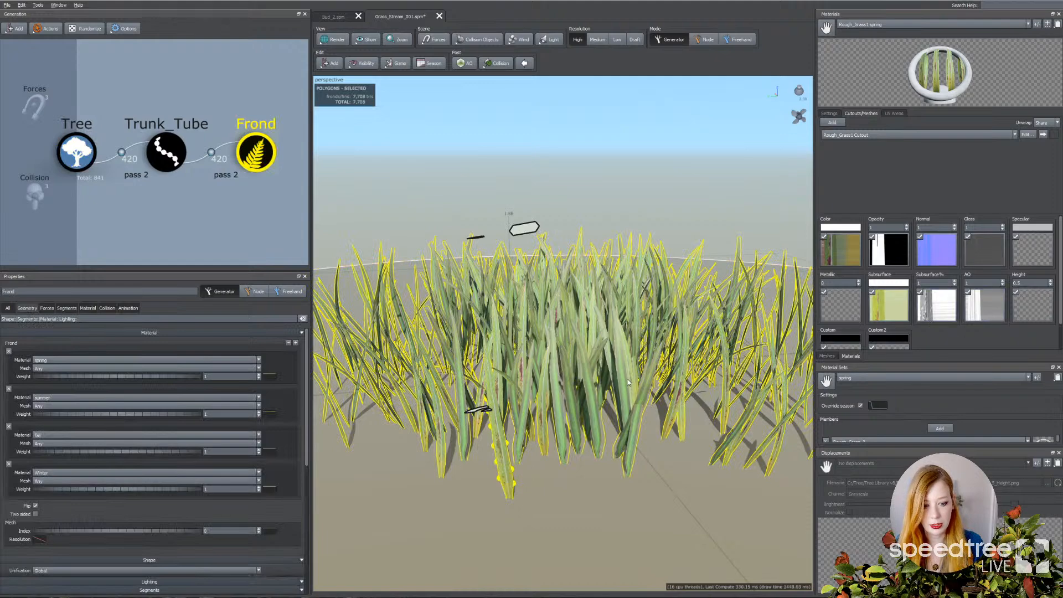
{"action": "left_click", "coordinate": [984, 308]}
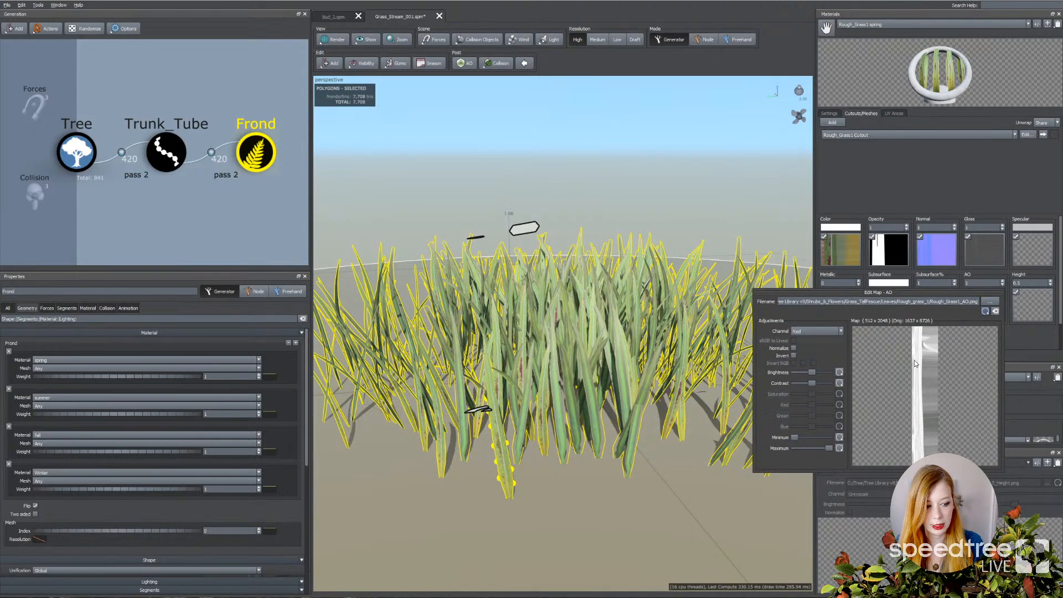
{"action": "left_click", "coordinate": [990, 301]}
{"action": "scroll", "coordinate": [541, 327], "scroll_direction": "down", "scroll_amount": 10}
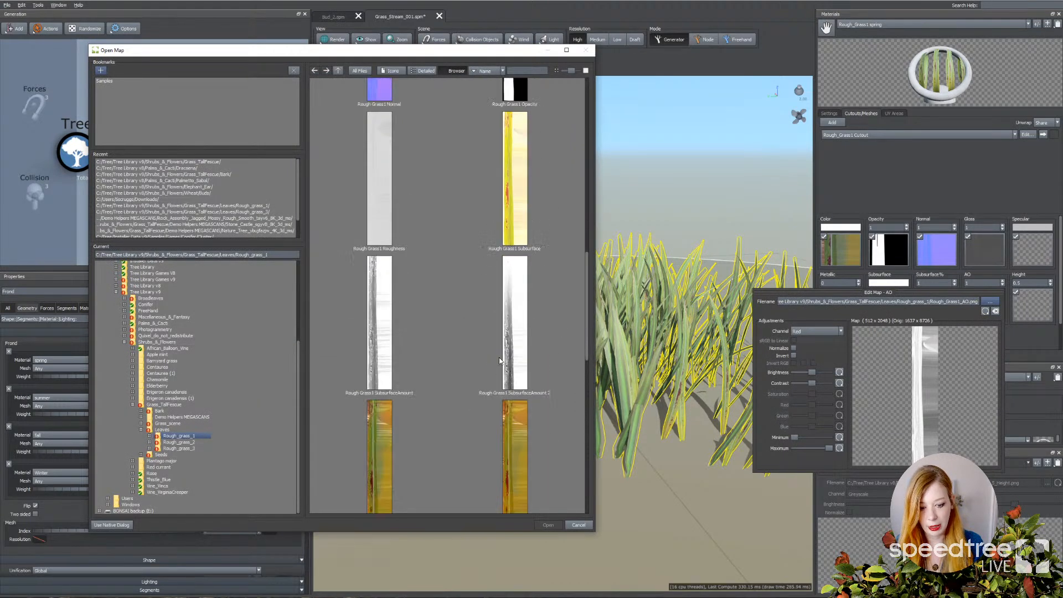
{"action": "scroll", "coordinate": [516, 364], "scroll_direction": "down", "scroll_amount": 2}
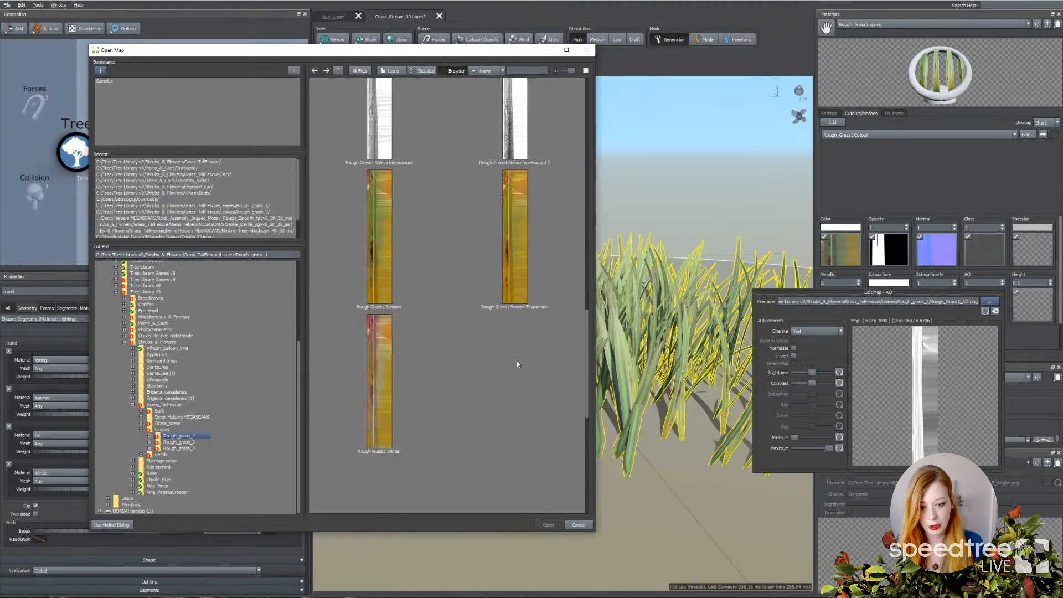
{"action": "left_click", "coordinate": [515, 250]}
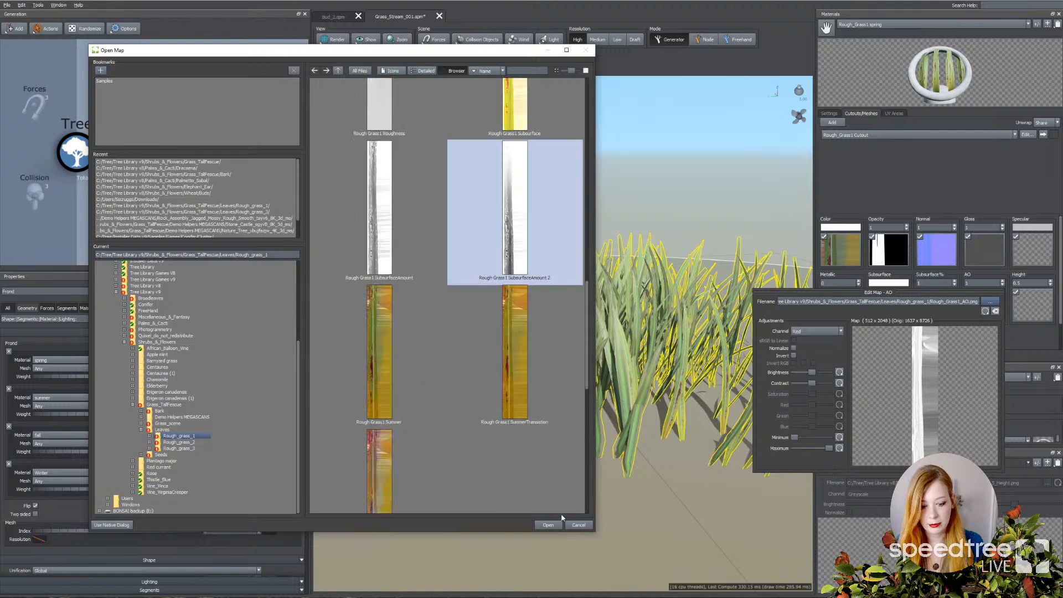
{"action": "left_click", "coordinate": [548, 525]}
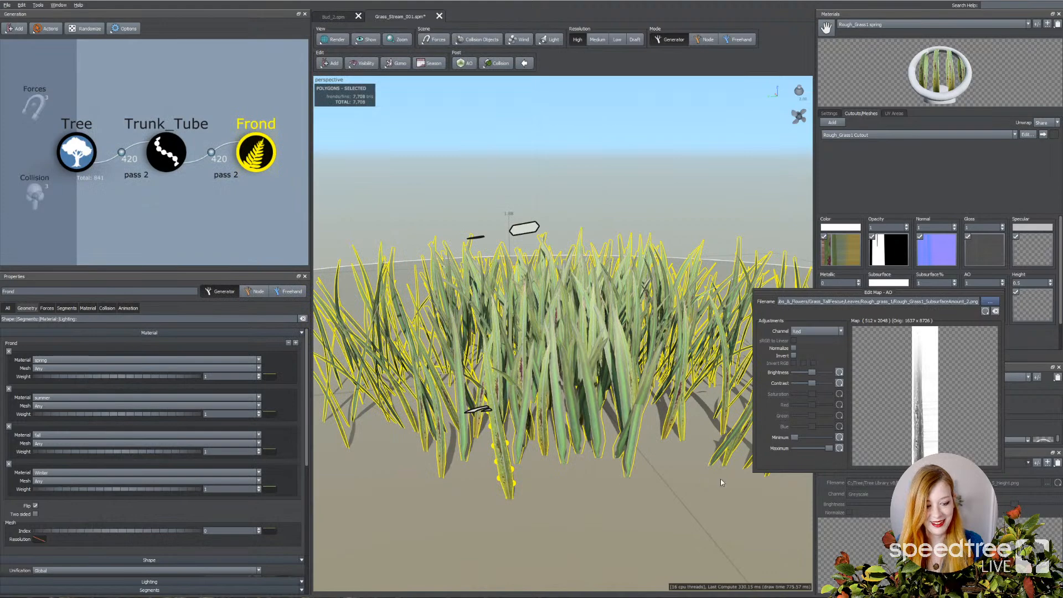
Step: Replace the Rough_Grass1 spring material's Gloss map with Rough_Grass1_SubsurfaceAmount_2 from the Rough_grass_1 folder
{"action": "left_click", "coordinate": [680, 485]}
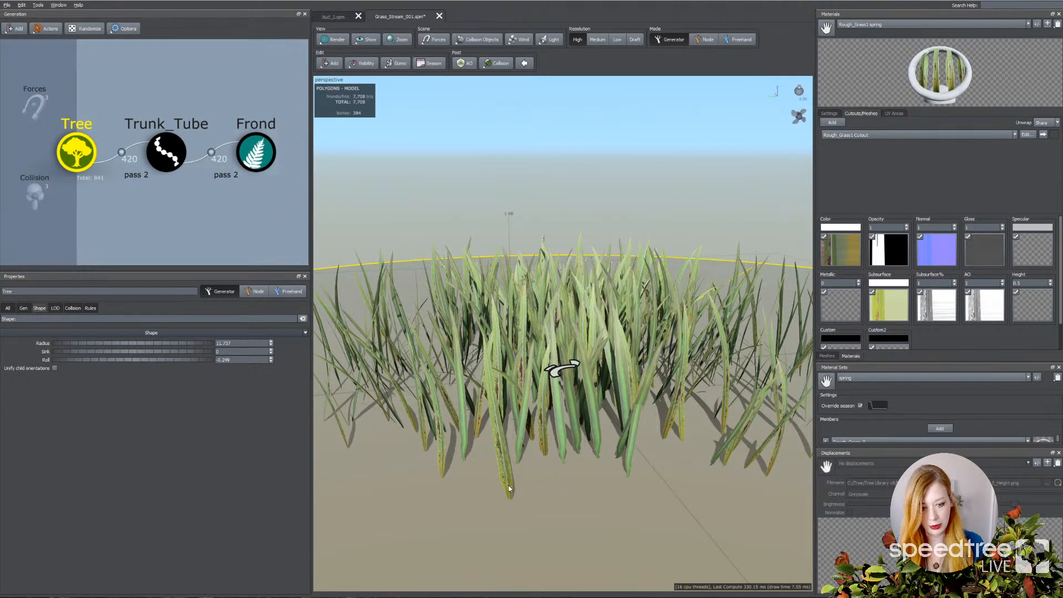
{"action": "left_click", "coordinate": [968, 245]}
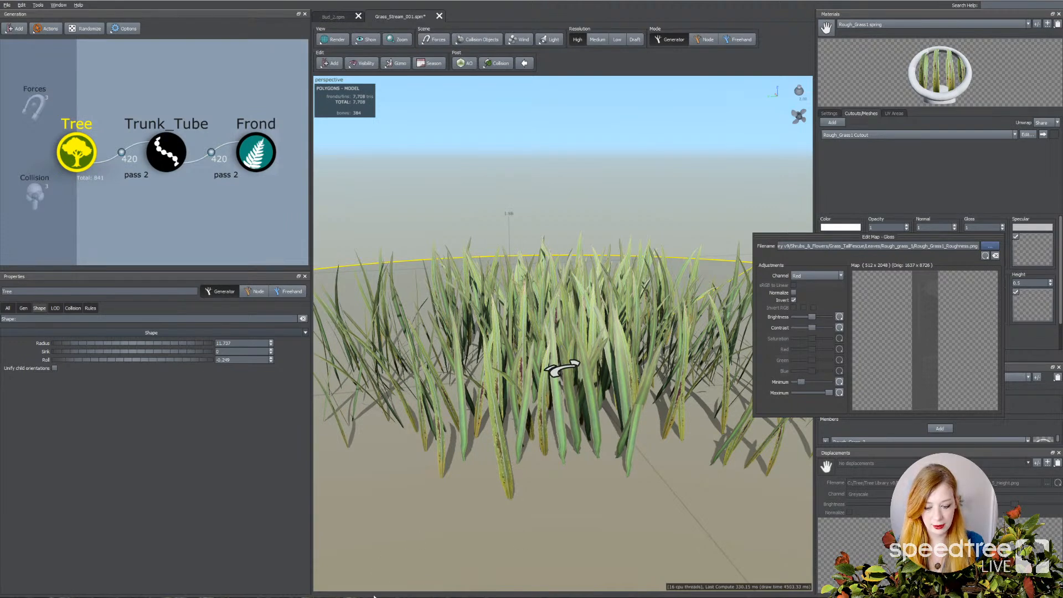
{"action": "left_click", "coordinate": [978, 202]}
{"action": "left_click", "coordinate": [988, 249]}
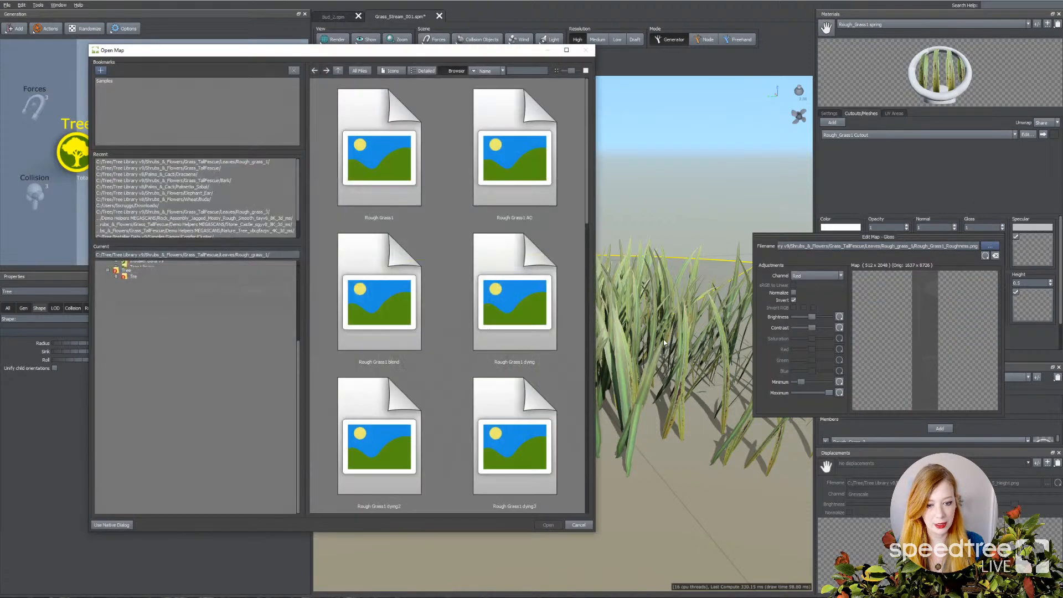
{"action": "scroll", "coordinate": [498, 254], "scroll_direction": "down", "scroll_amount": 4}
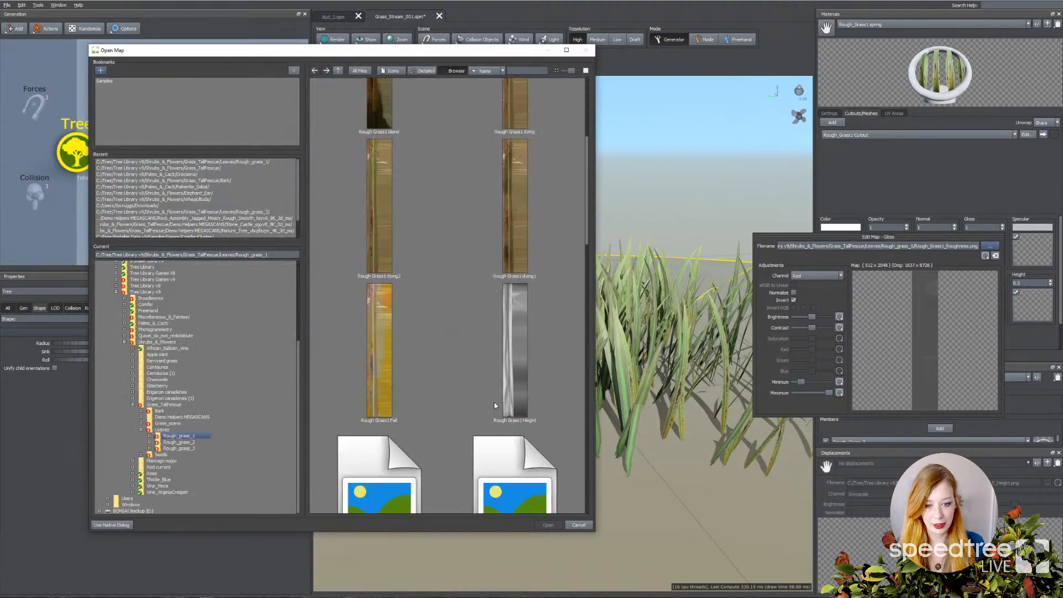
{"action": "scroll", "coordinate": [520, 390], "scroll_direction": "down", "scroll_amount": 6}
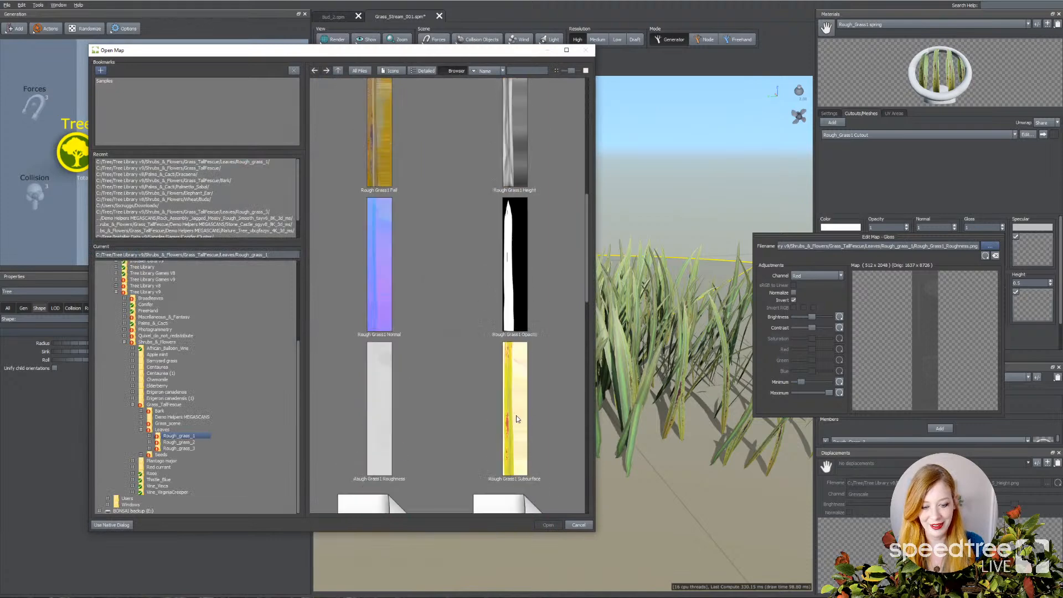
{"action": "left_click", "coordinate": [516, 420]}
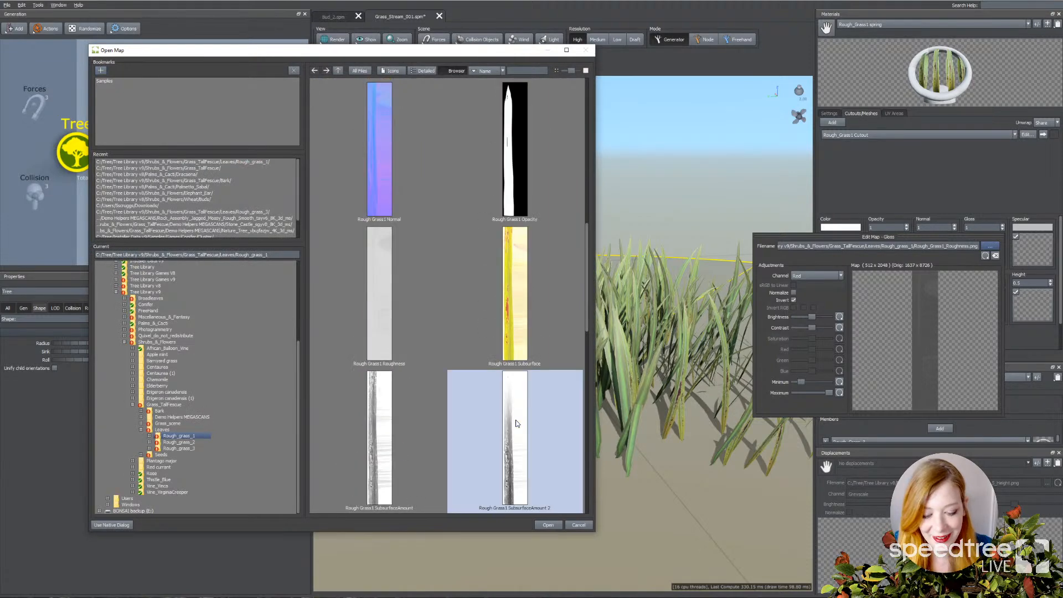
{"action": "left_click", "coordinate": [551, 524]}
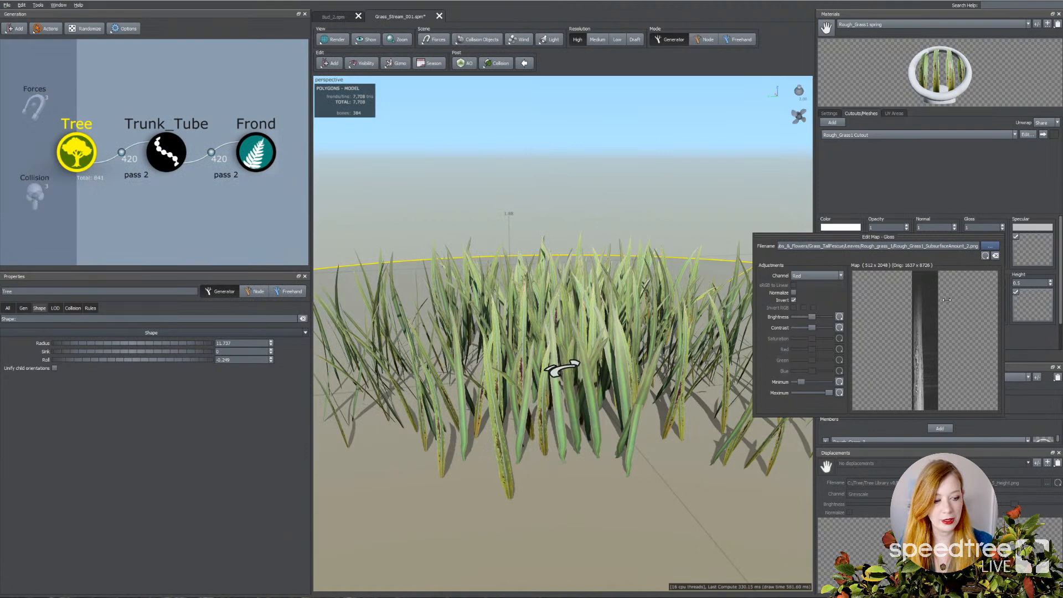
Step: Turn off Invert on the Gloss map, lower its Maximum, raise its Contrast slightly and lower its Brightness a little
{"action": "left_click", "coordinate": [793, 300]}
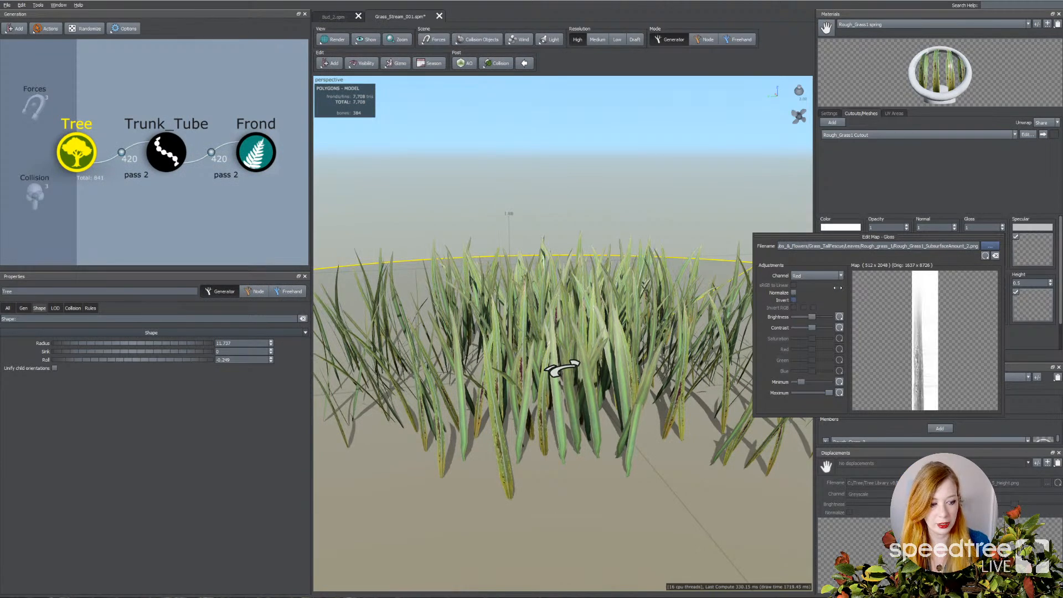
{"action": "left_click_drag", "start_coordinate": [829, 393], "coordinate": [817, 393]}
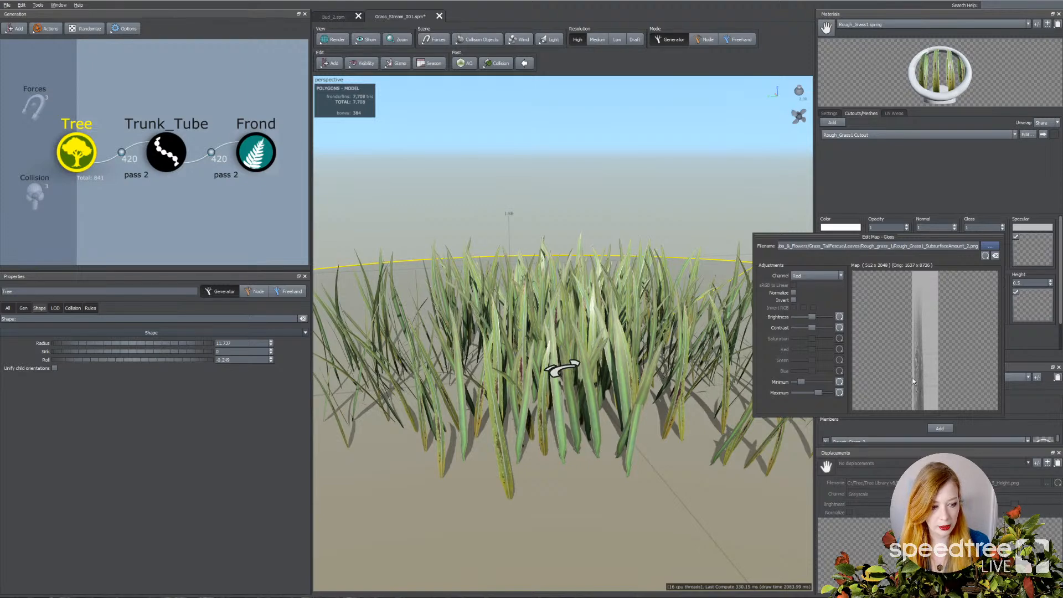
{"action": "left_click_drag", "start_coordinate": [812, 327], "coordinate": [818, 330]}
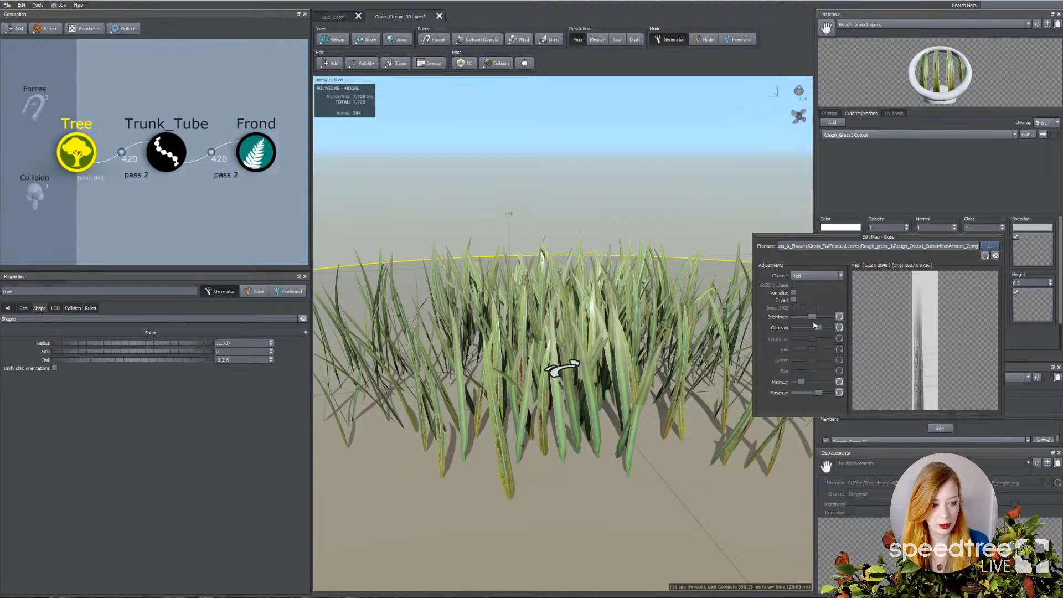
{"action": "left_click_drag", "start_coordinate": [812, 317], "coordinate": [809, 320]}
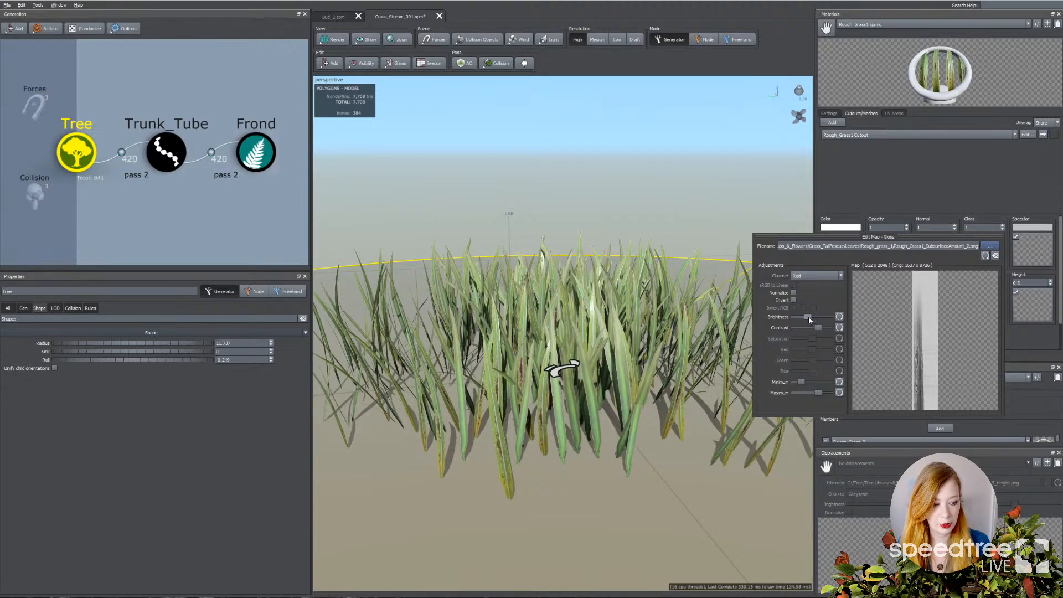
{"action": "left_click", "coordinate": [674, 210]}
{"action": "mouse_move", "coordinate": [674, 211]}
{"action": "left_mouse_down"}
{"action": "mouse_move", "coordinate": [624, 208]}
{"action": "mouse_move", "coordinate": [676, 209]}
{"action": "left_mouse_up"}
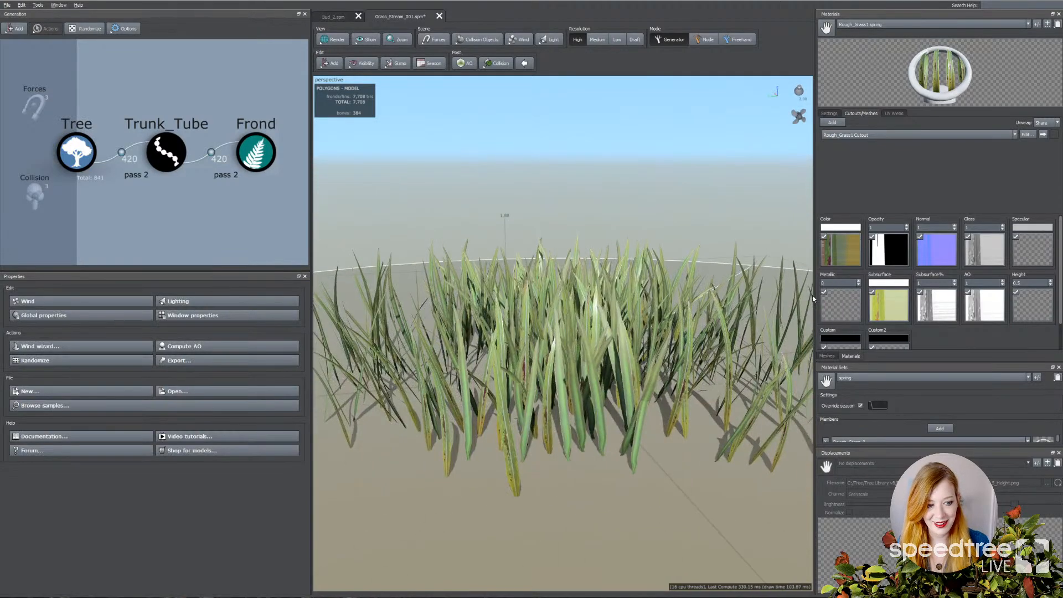
Step: Check the Rough_Grass1 spring material's Normal map and its adjustments
{"action": "left_click", "coordinate": [940, 254]}
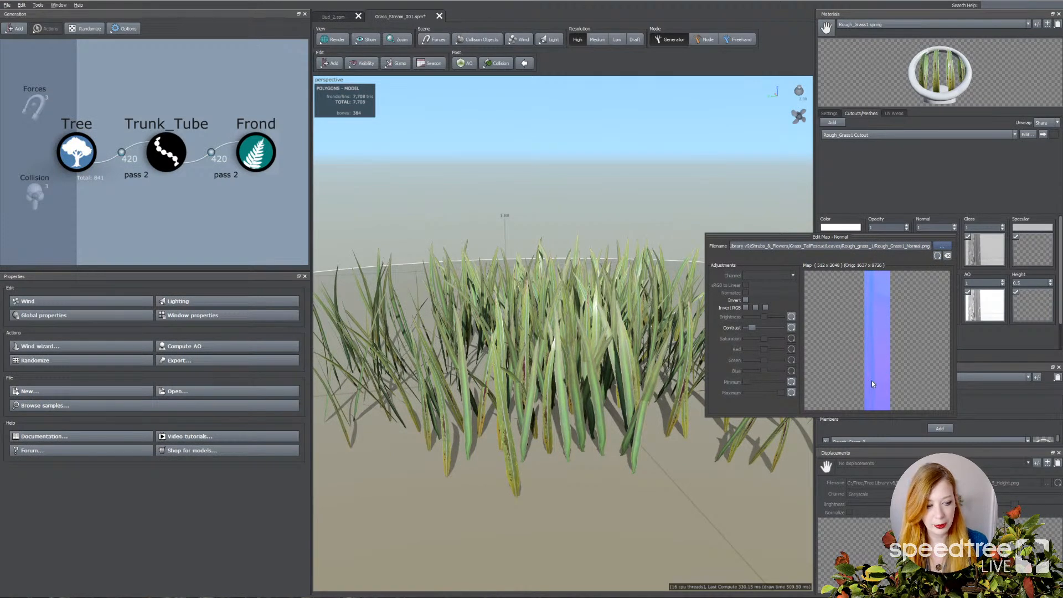
{"action": "left_click", "coordinate": [973, 330]}
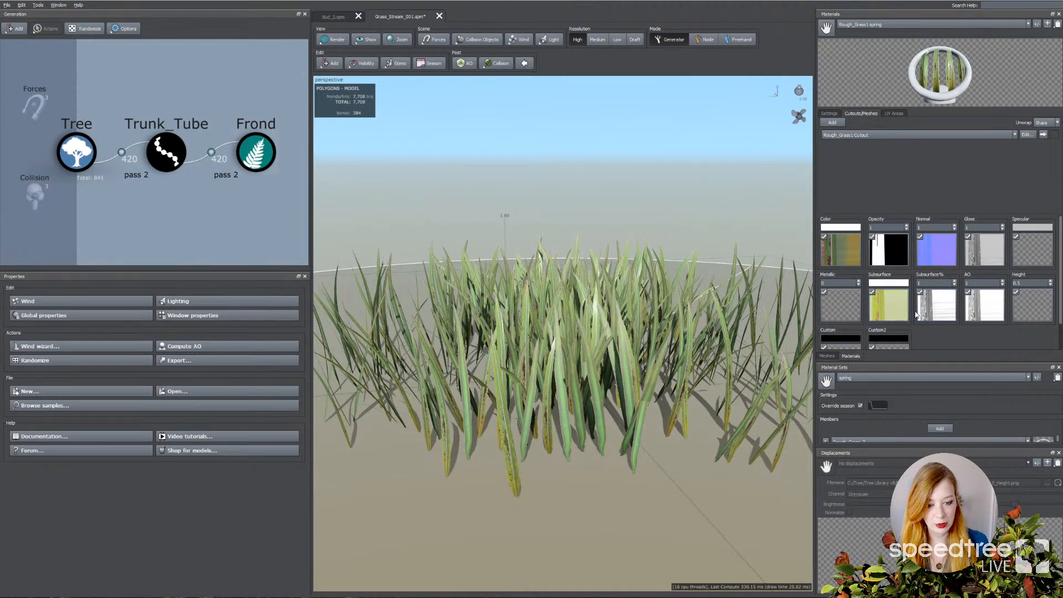
Step: Rotate the scene light so it shines from behind the clump and casts the blades' shadows forward
{"action": "scroll", "coordinate": [728, 218], "scroll_direction": "up", "scroll_amount": 2}
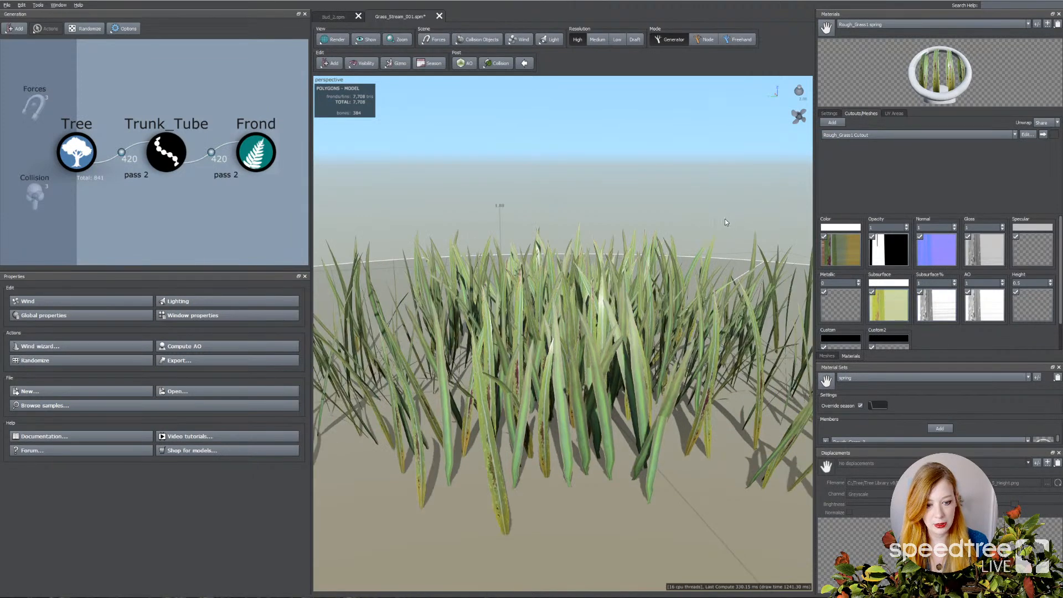
{"action": "left_click", "coordinate": [801, 92]}
{"action": "left_click_drag", "start_coordinate": [801, 92], "coordinate": [745, 187]}
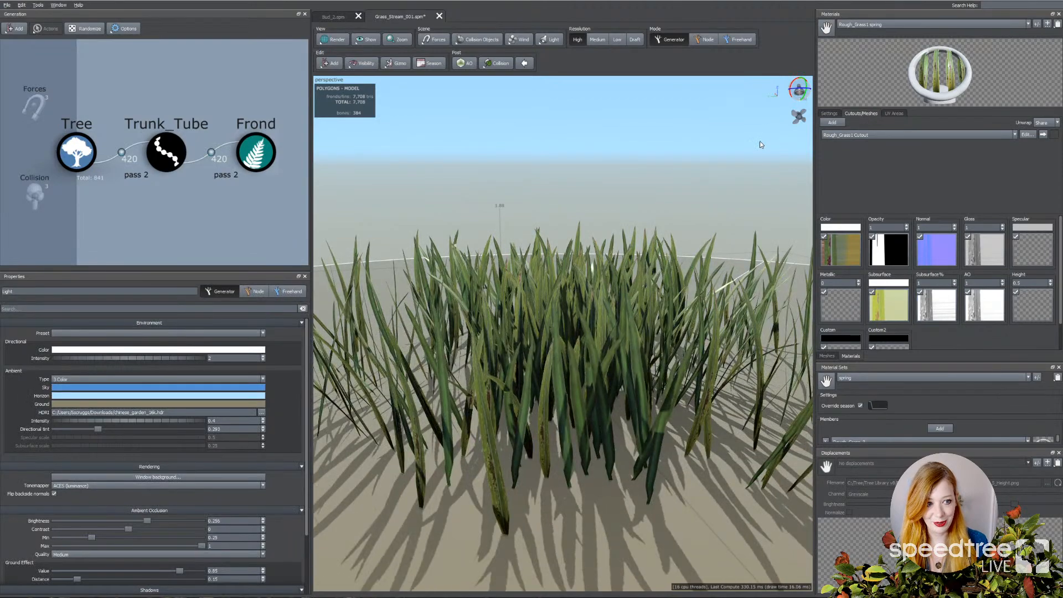
{"action": "left_click_drag", "start_coordinate": [803, 93], "coordinate": [799, 85]}
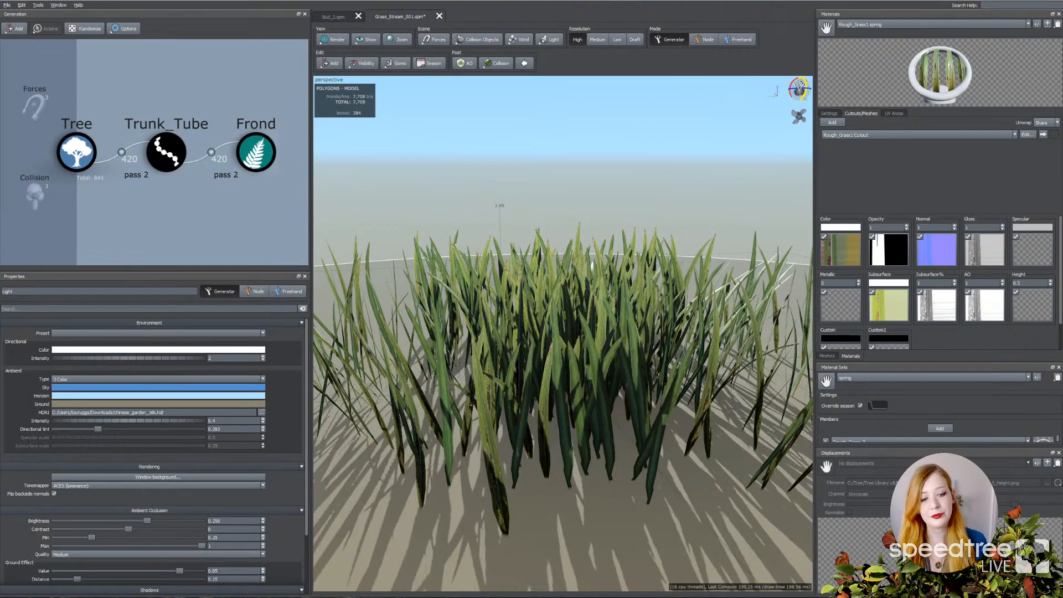
{"action": "scroll", "coordinate": [666, 187], "scroll_direction": "up", "scroll_amount": 6}
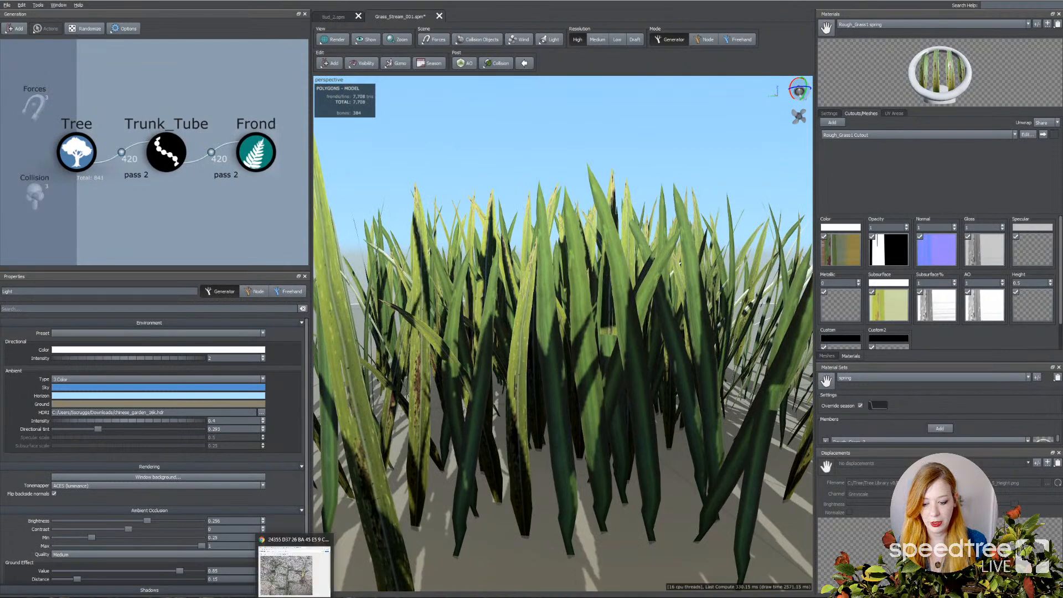
Step: Switch to the browser to study the grass reference photos, including the backlit close-up, and return to SpeedTree
{"action": "left_click", "coordinate": [293, 564]}
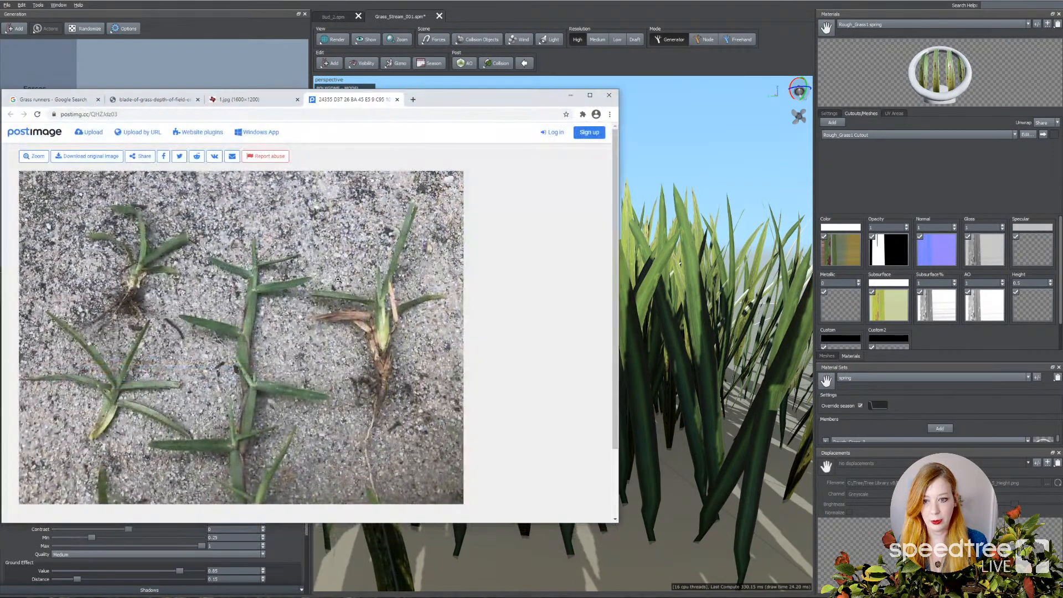
{"action": "left_click", "coordinate": [221, 99]}
{"action": "left_click", "coordinate": [165, 100]}
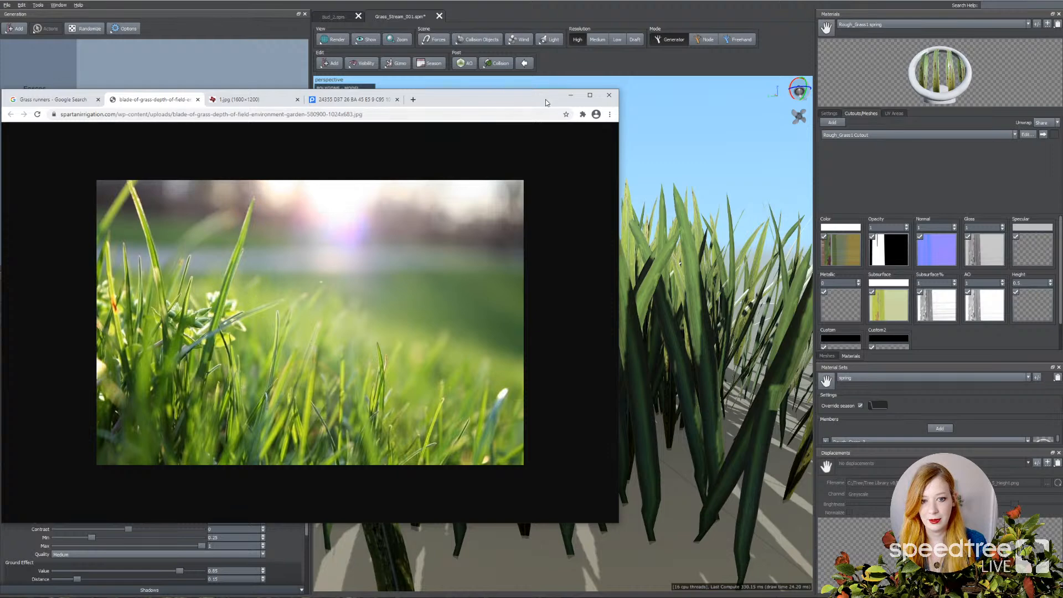
{"action": "left_click", "coordinate": [570, 95]}
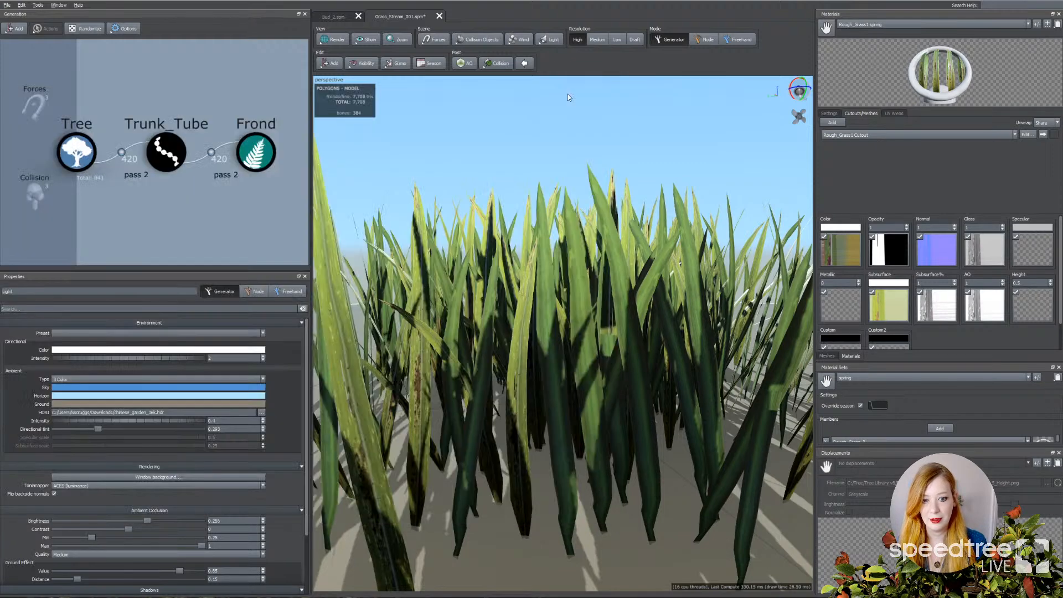
Step: Raise the Brightness of the Subsurface color map in the Rough_Grass_3 material
{"action": "left_click", "coordinate": [611, 232]}
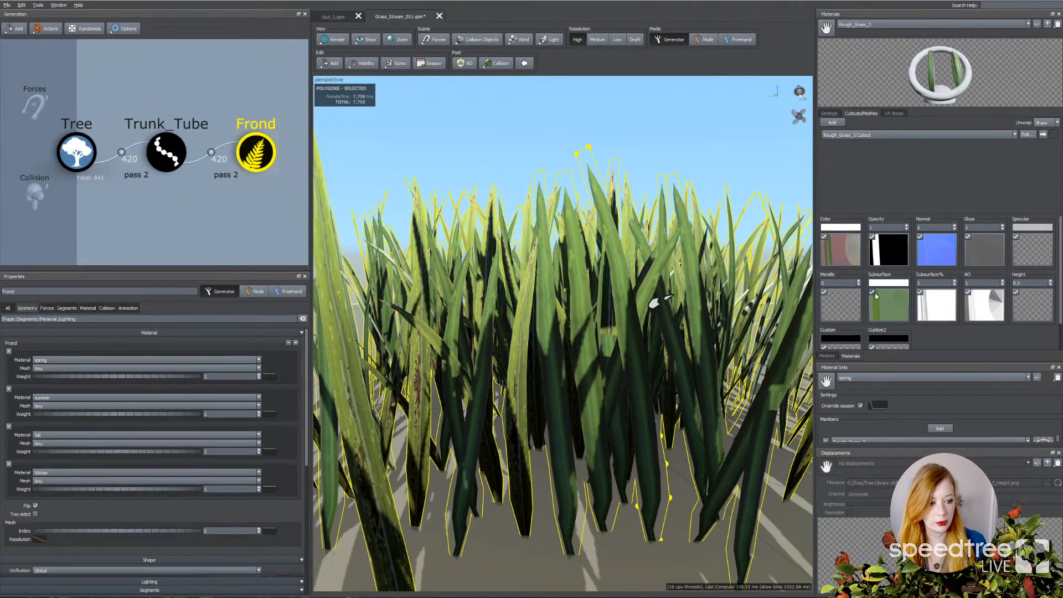
{"action": "left_click", "coordinate": [895, 307]}
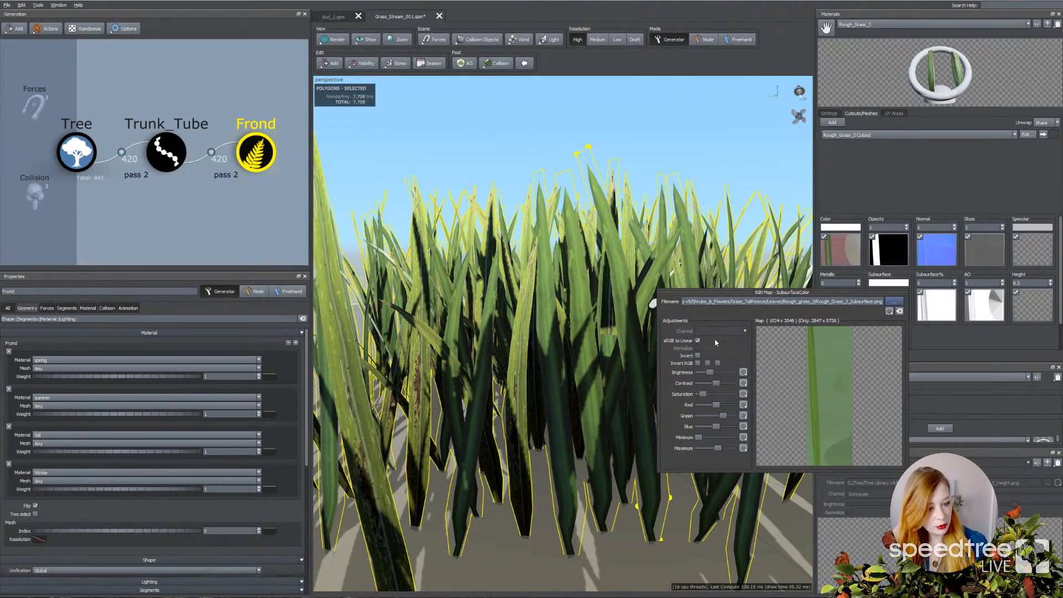
{"action": "left_click_drag", "start_coordinate": [709, 372], "coordinate": [722, 376]}
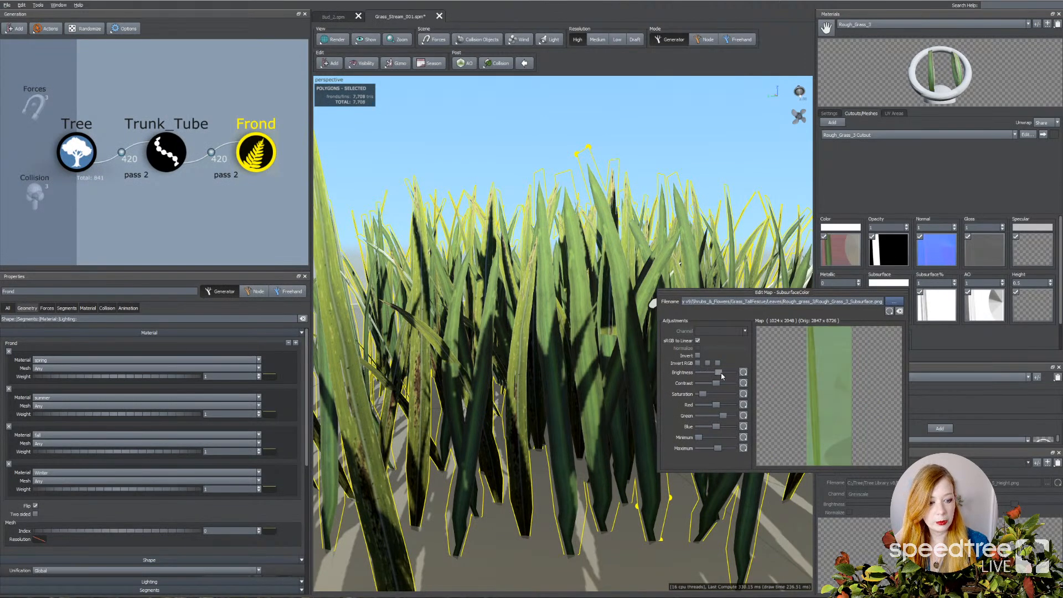
Step: Replace the Rough_Grass_3 material's Subsurface% map with Rough_Grass_3_SubsurfaceAmount_2 and lower its Maximum slightly
{"action": "left_click", "coordinate": [939, 296]}
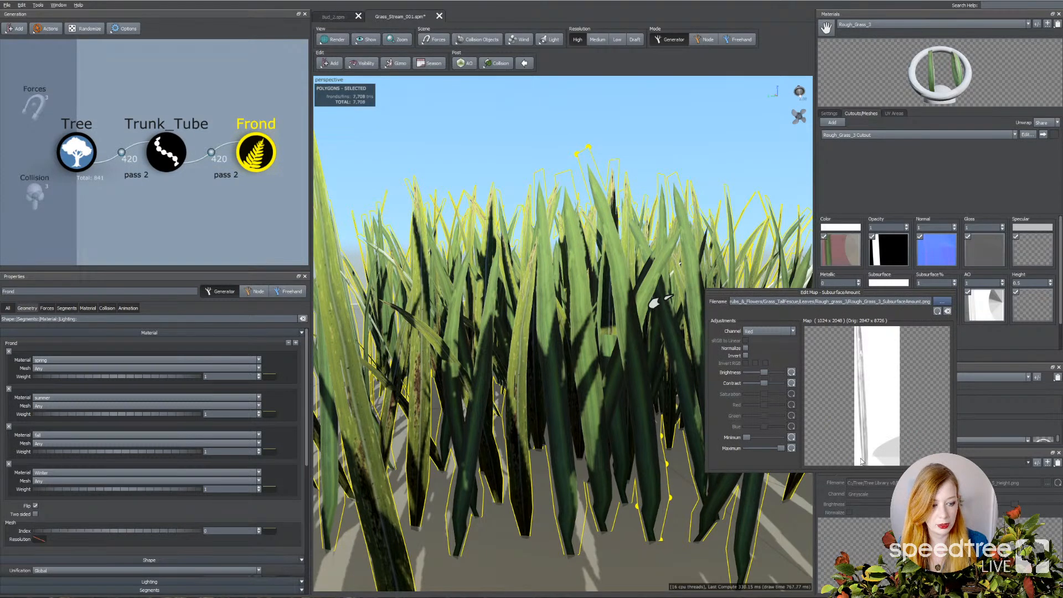
{"action": "left_click", "coordinate": [940, 301]}
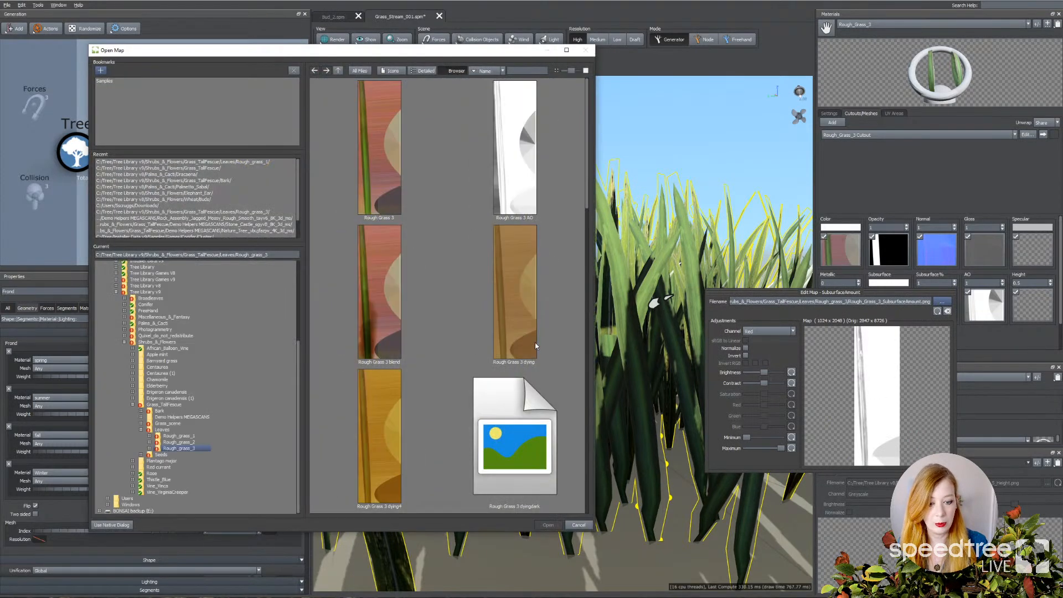
{"action": "scroll", "coordinate": [526, 339], "scroll_direction": "down", "scroll_amount": 4}
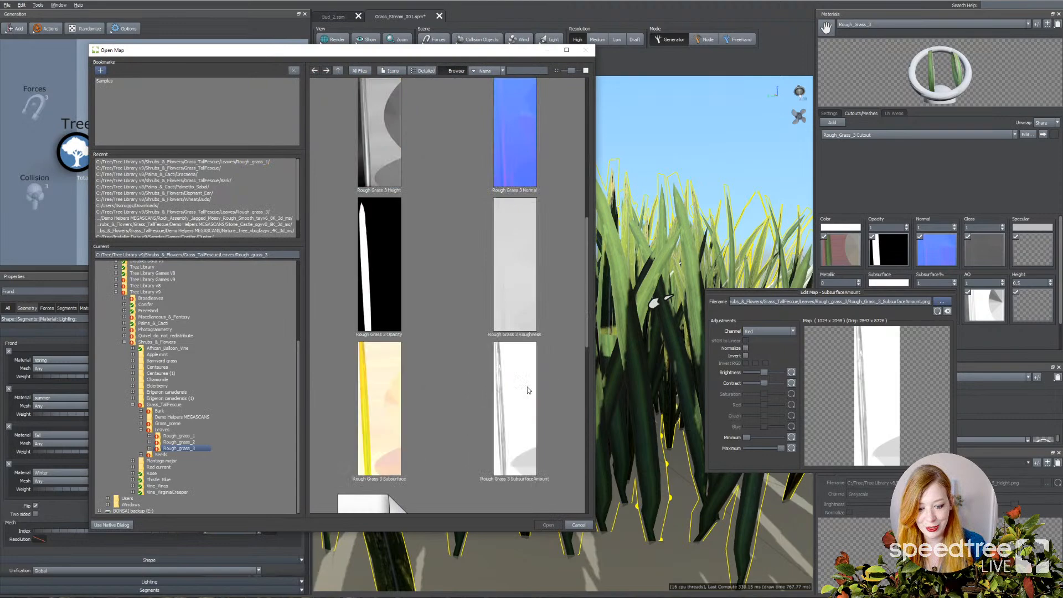
{"action": "scroll", "coordinate": [523, 441], "scroll_direction": "down", "scroll_amount": 4}
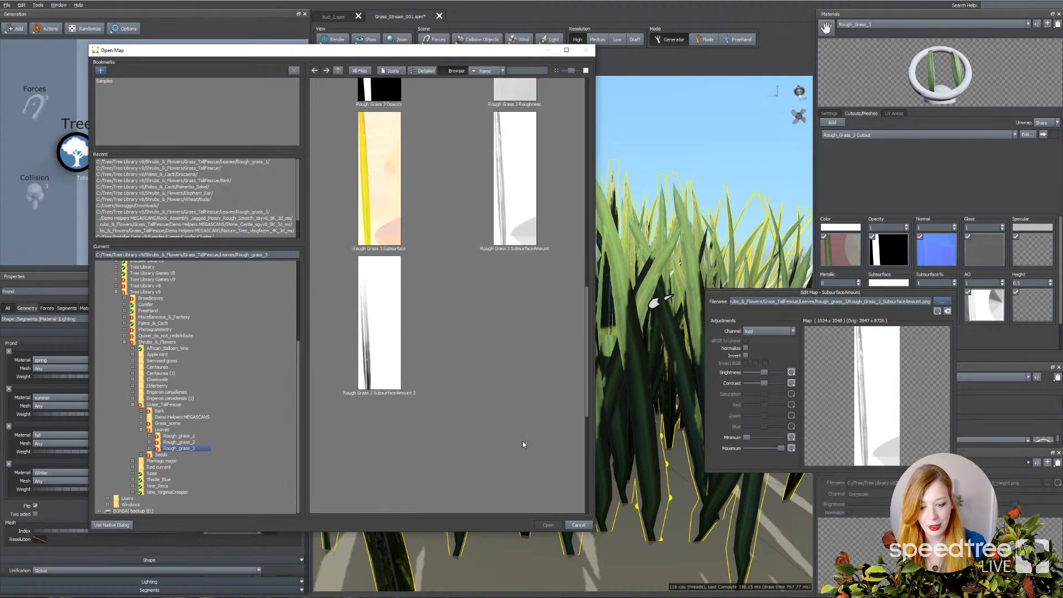
{"action": "double_click", "coordinate": [389, 364]}
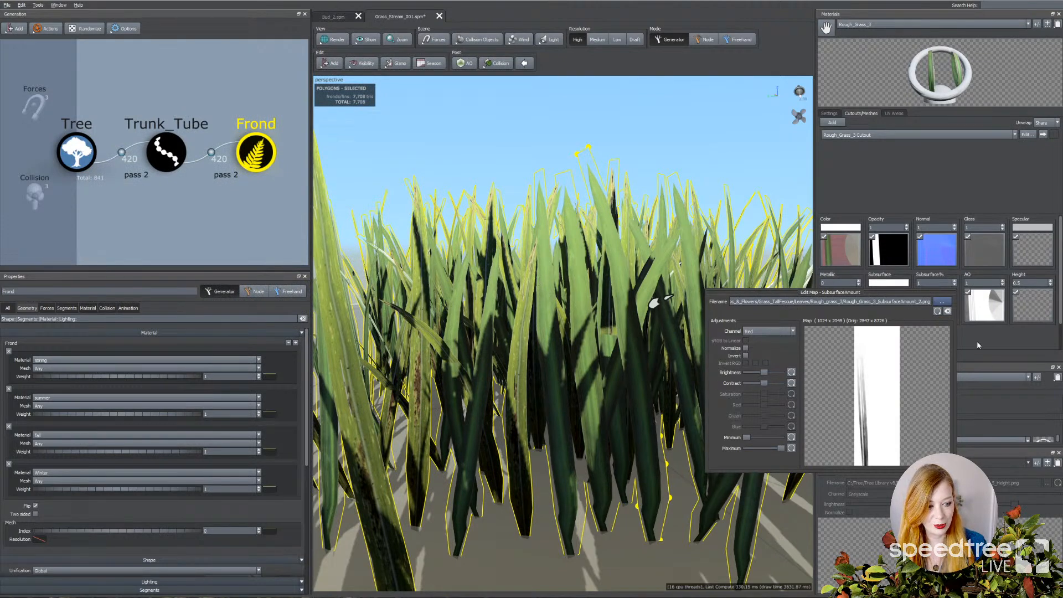
{"action": "left_click_drag", "start_coordinate": [780, 449], "coordinate": [773, 452]}
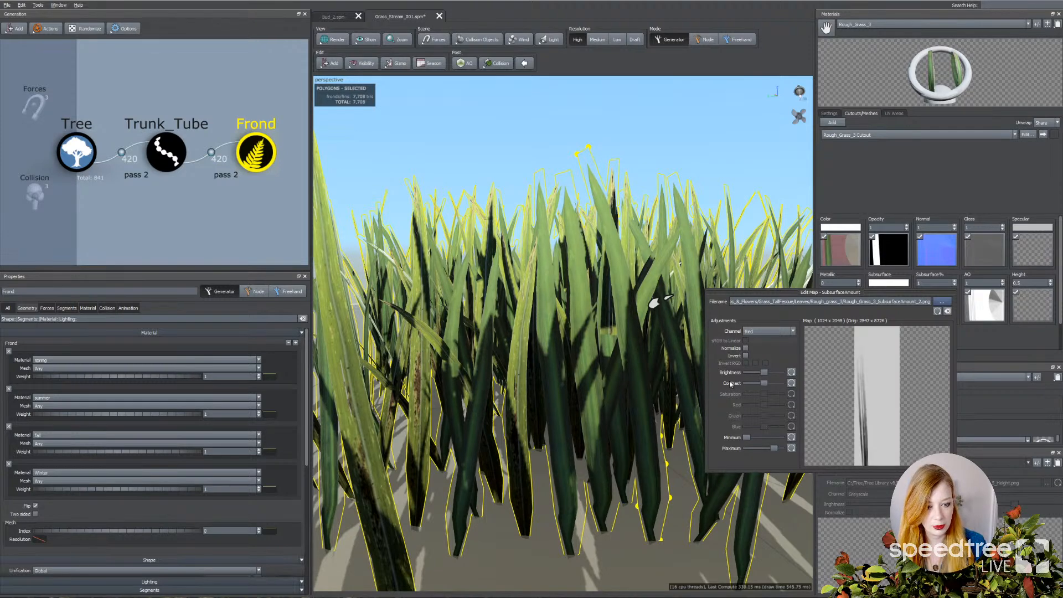
{"action": "left_click", "coordinate": [620, 245]}
Step: Adjust the light direction slightly and examine the backlit blades from several angles and distances
{"action": "middle_click_drag", "start_coordinate": [620, 245], "coordinate": [550, 309]}
{"action": "scroll", "coordinate": [616, 253], "scroll_direction": "up", "scroll_amount": 3}
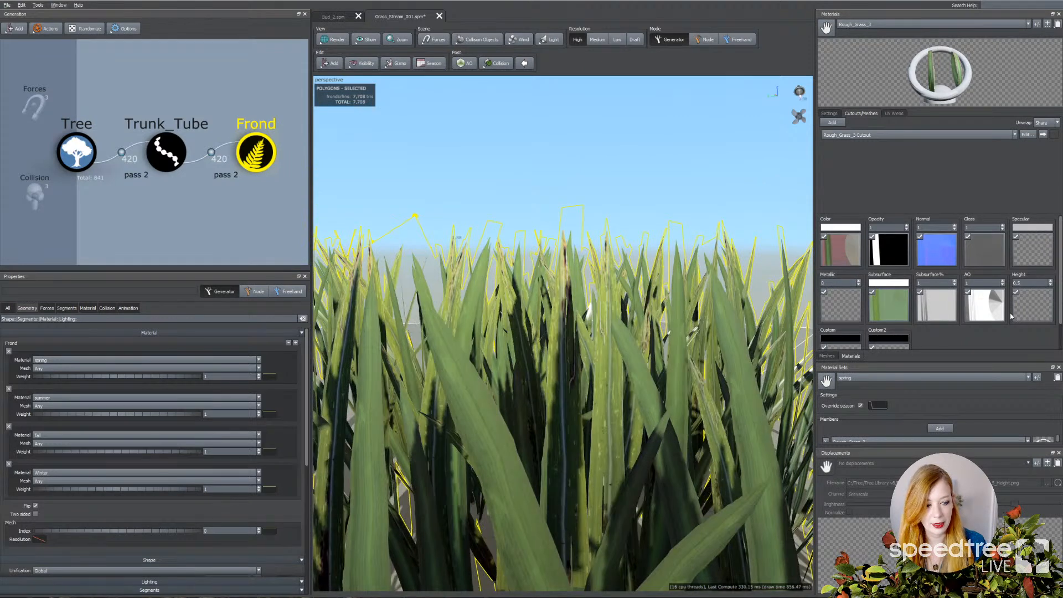
{"action": "scroll", "coordinate": [918, 328], "scroll_direction": "down", "scroll_amount": 2}
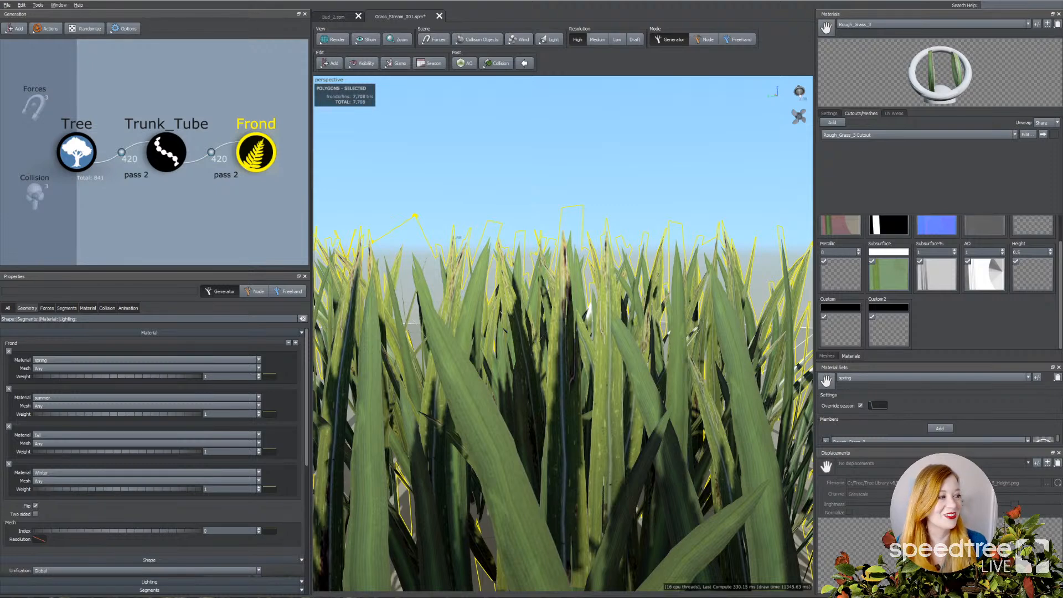
{"action": "left_click_drag", "start_coordinate": [593, 174], "coordinate": [625, 190]}
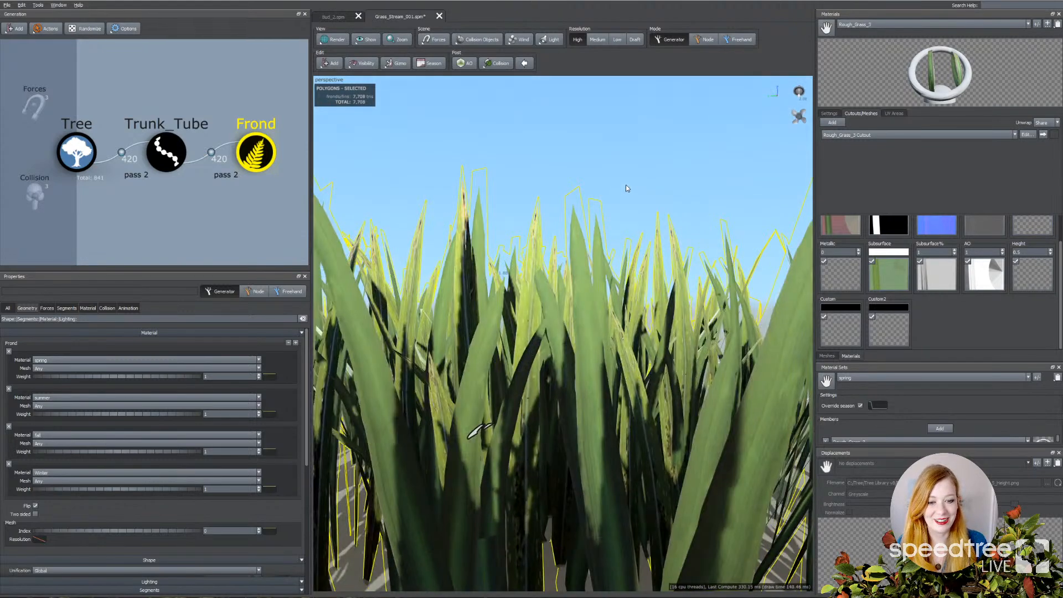
{"action": "left_click", "coordinate": [800, 90]}
{"action": "left_click_drag", "start_coordinate": [801, 90], "coordinate": [799, 89]}
{"action": "scroll", "coordinate": [659, 223], "scroll_direction": "down", "scroll_amount": 3}
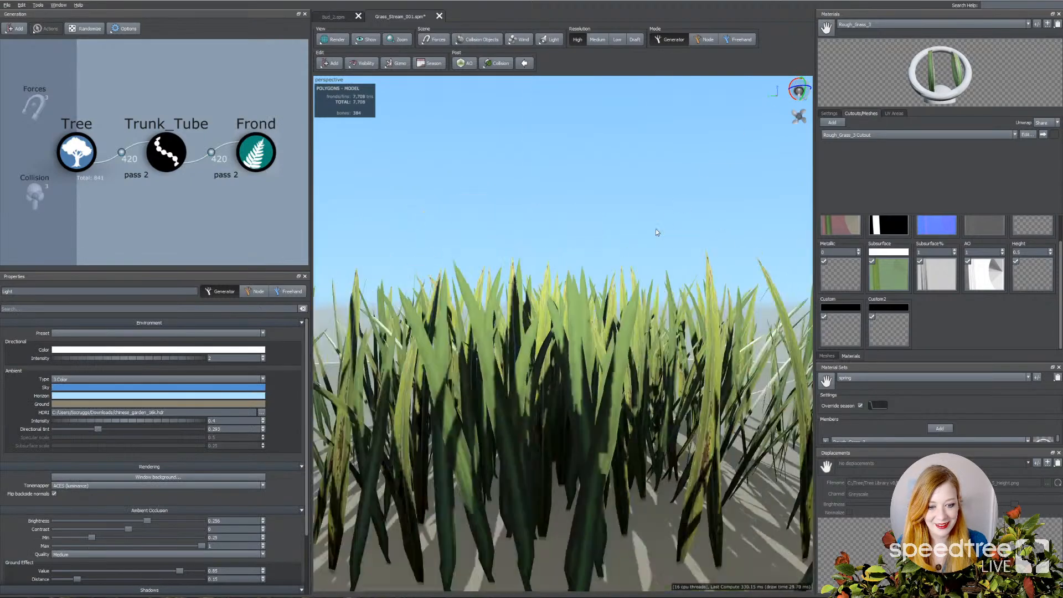
{"action": "left_click_drag", "start_coordinate": [659, 223], "coordinate": [647, 221]}
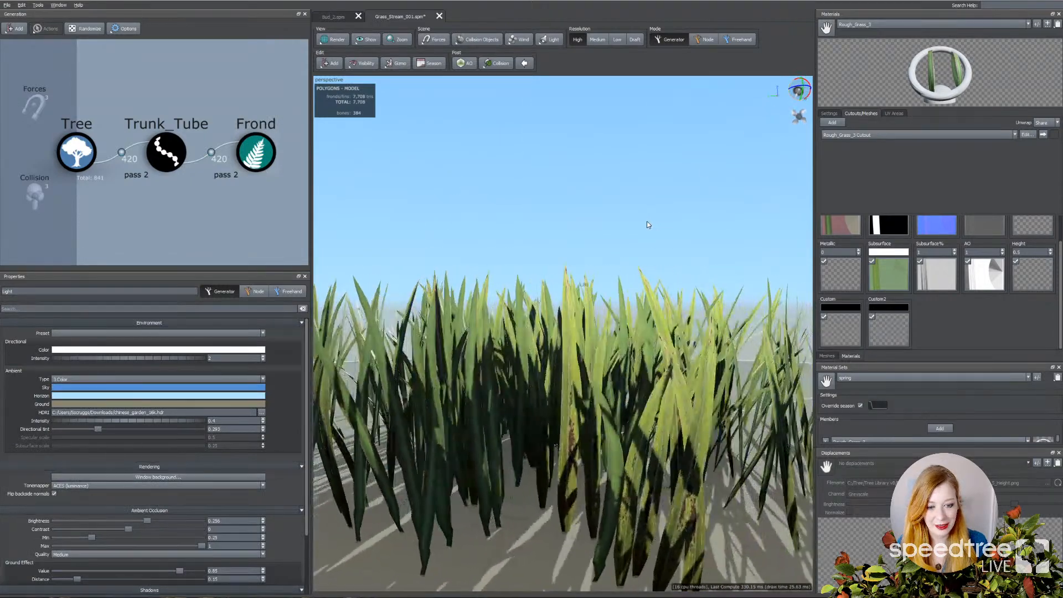
Step: Swing the light behind the grass clump and examine the backlit blades up close and from the opposite side
{"action": "left_click_drag", "start_coordinate": [799, 90], "coordinate": [798, 95]}
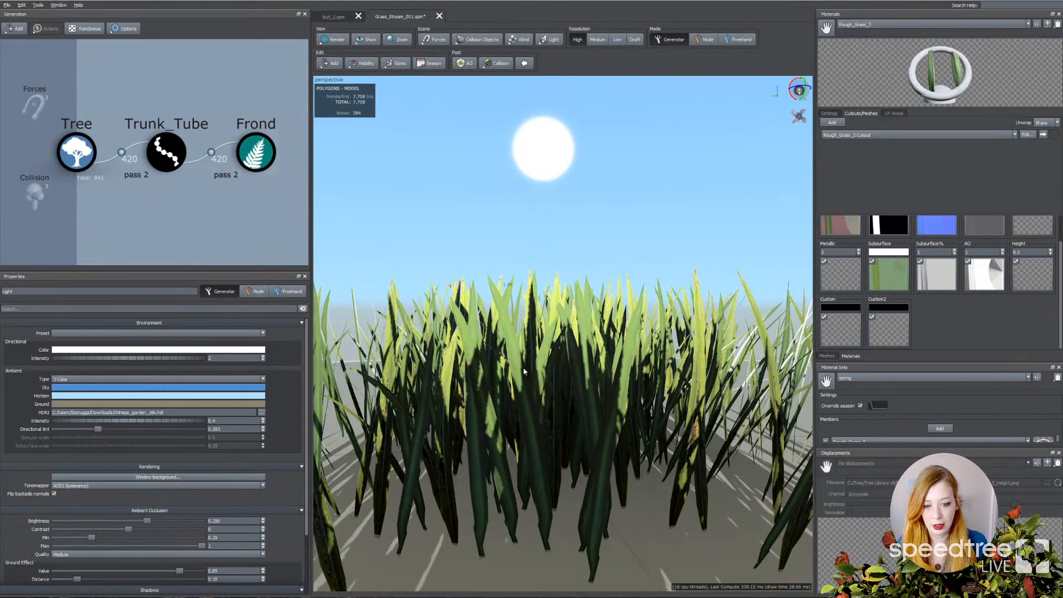
{"action": "left_click_drag", "start_coordinate": [579, 388], "coordinate": [575, 383]}
{"action": "scroll", "coordinate": [575, 383], "scroll_direction": "down", "scroll_amount": 3}
{"action": "left_click_drag", "start_coordinate": [539, 277], "coordinate": [487, 265]}
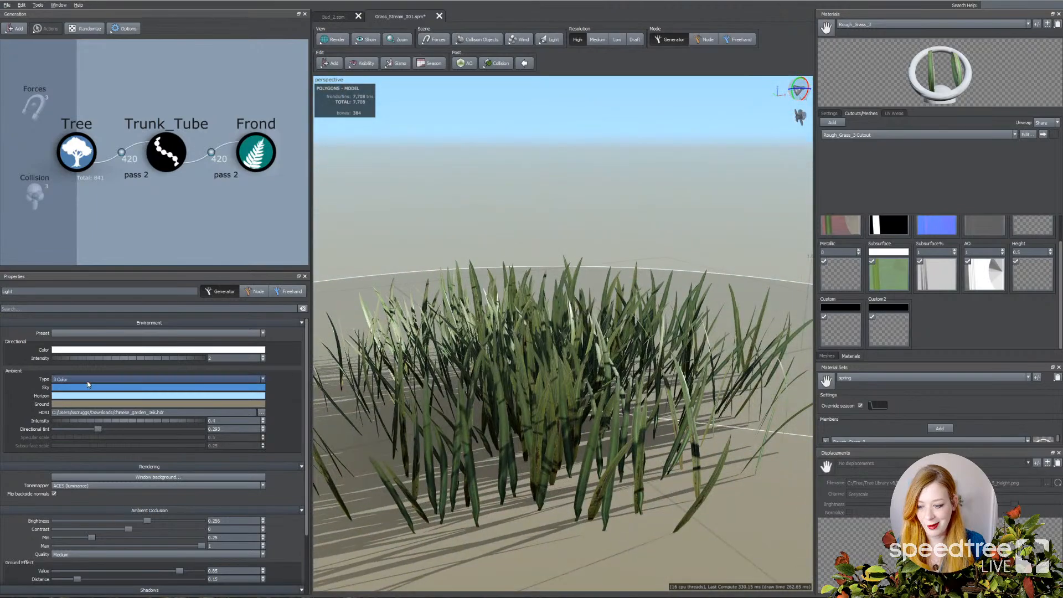
Step: Switch the ambient lighting type to HDRI and examine the grass under it from several angles and distances
{"action": "left_click", "coordinate": [67, 380]}
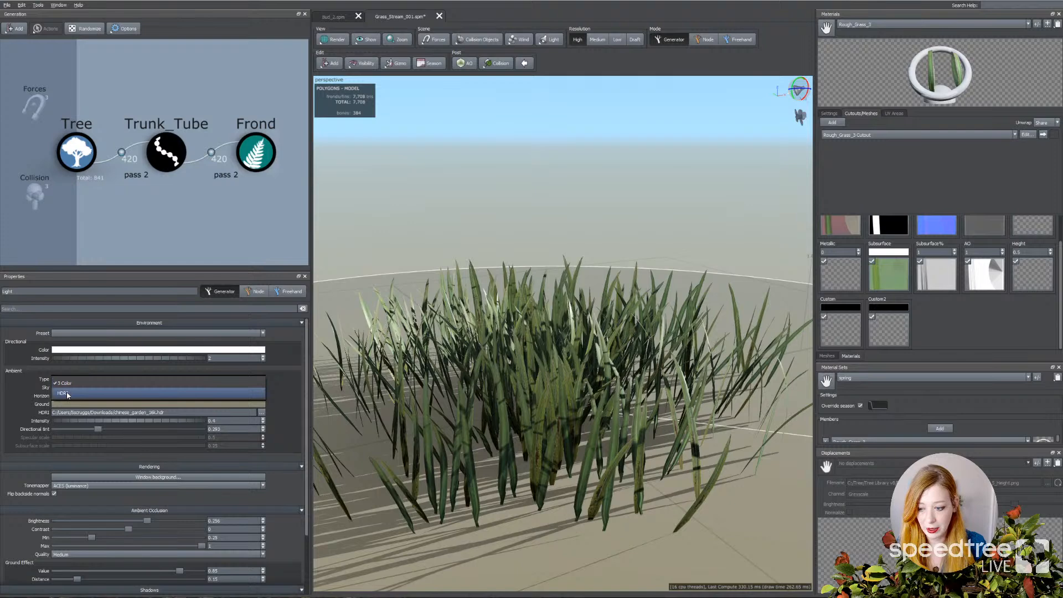
{"action": "left_click", "coordinate": [67, 394]}
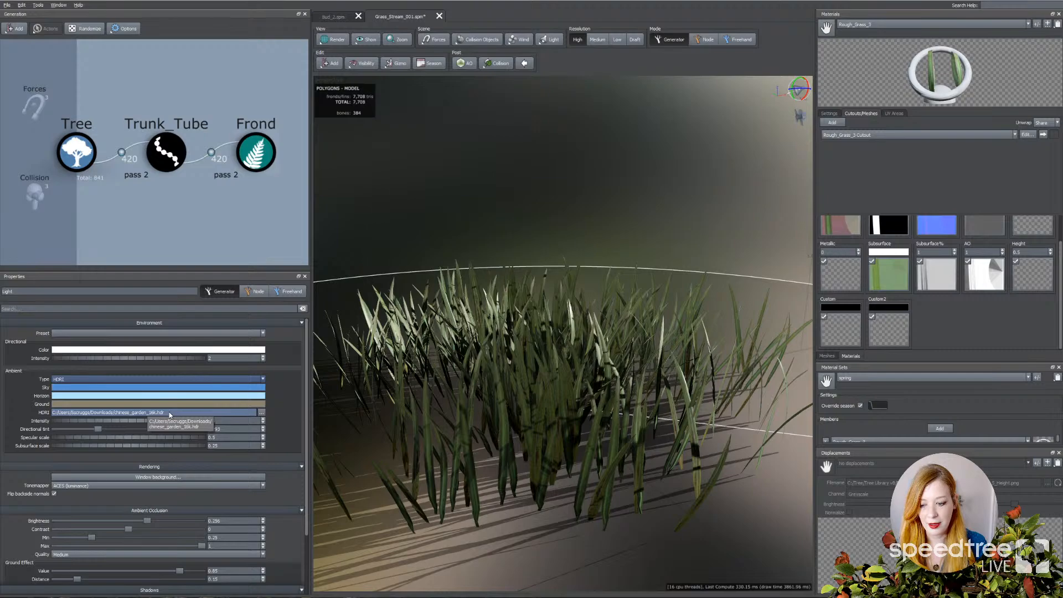
{"action": "left_click_drag", "start_coordinate": [536, 432], "coordinate": [494, 425]}
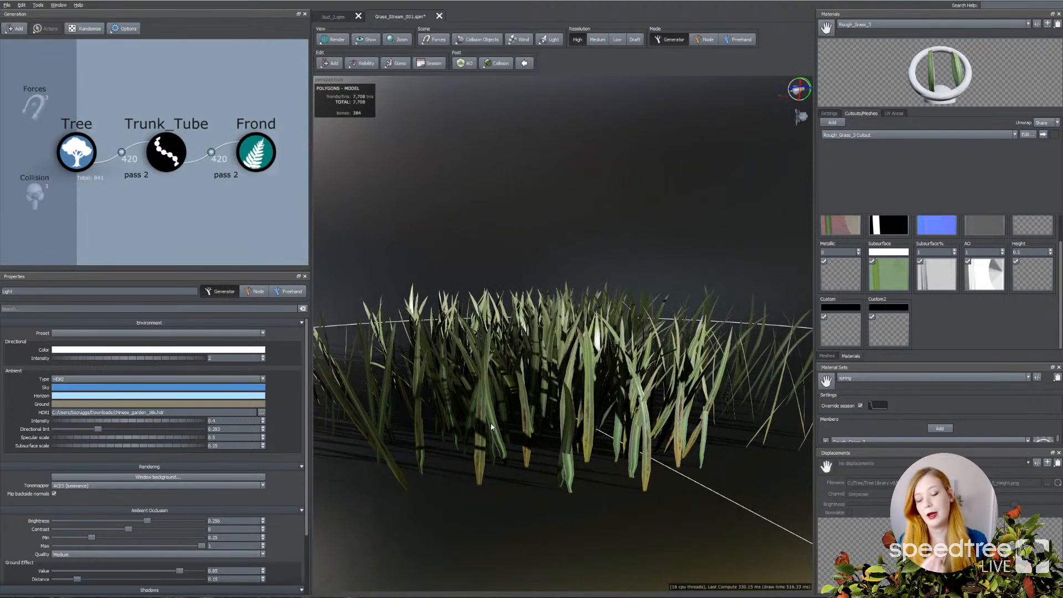
{"action": "left_click_drag", "start_coordinate": [509, 374], "coordinate": [480, 416]}
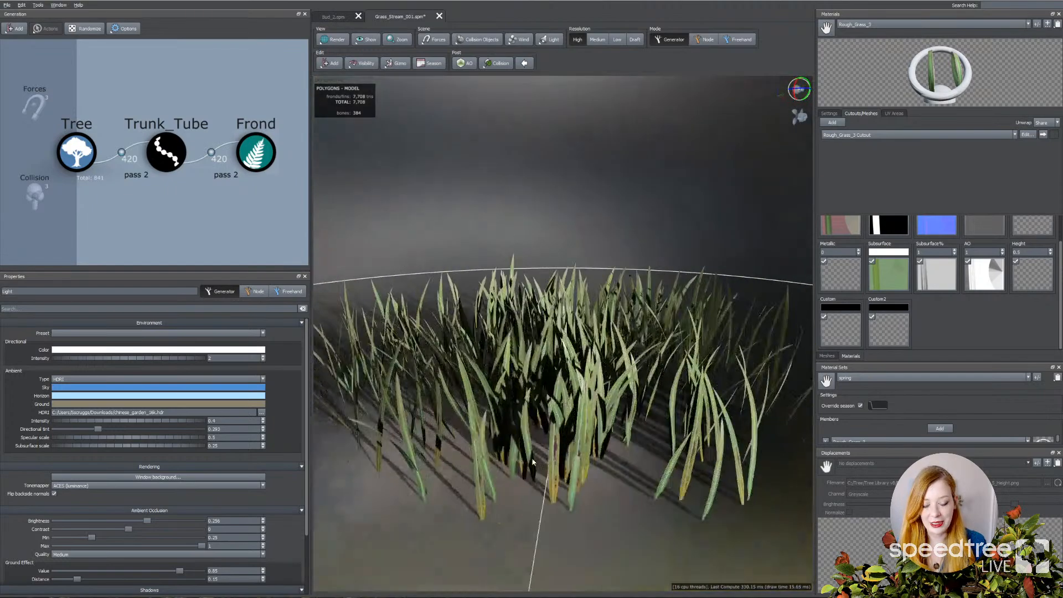
{"action": "left_click_drag", "start_coordinate": [332, 442], "coordinate": [353, 427]}
{"action": "scroll", "coordinate": [355, 428], "scroll_direction": "up", "scroll_amount": 3}
{"action": "left_click_drag", "start_coordinate": [443, 432], "coordinate": [347, 437]}
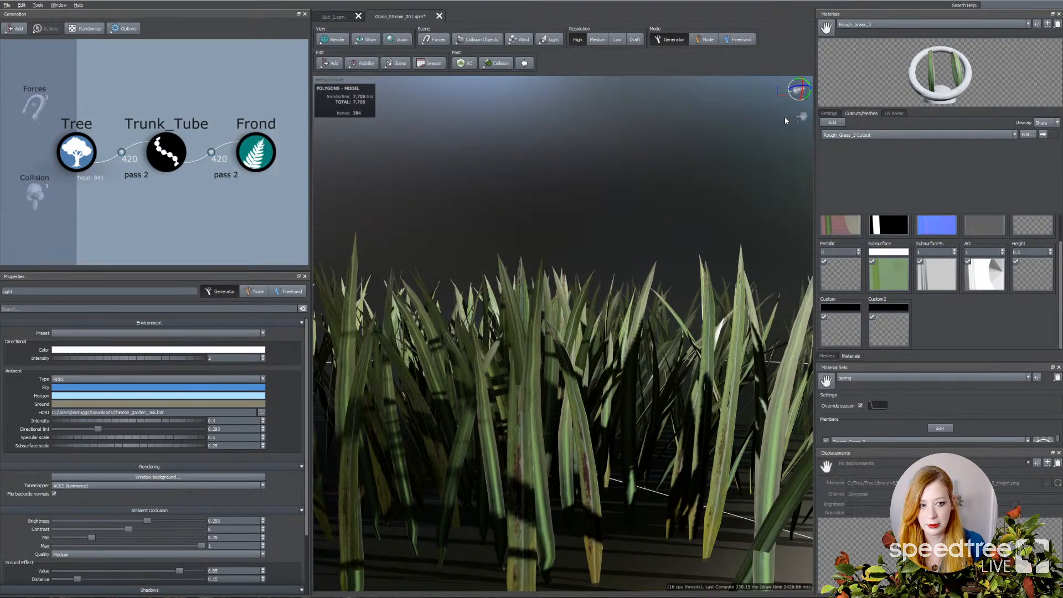
Step: Rotate the light behind the HDRI-lit grass, set the ambient Subsurface scale to 0.24, and review the whole clump
{"action": "left_click_drag", "start_coordinate": [799, 87], "coordinate": [842, 101]}
{"action": "left_click_drag", "start_coordinate": [644, 327], "coordinate": [606, 363]}
{"action": "left_click_drag", "start_coordinate": [105, 446], "coordinate": [115, 446]}
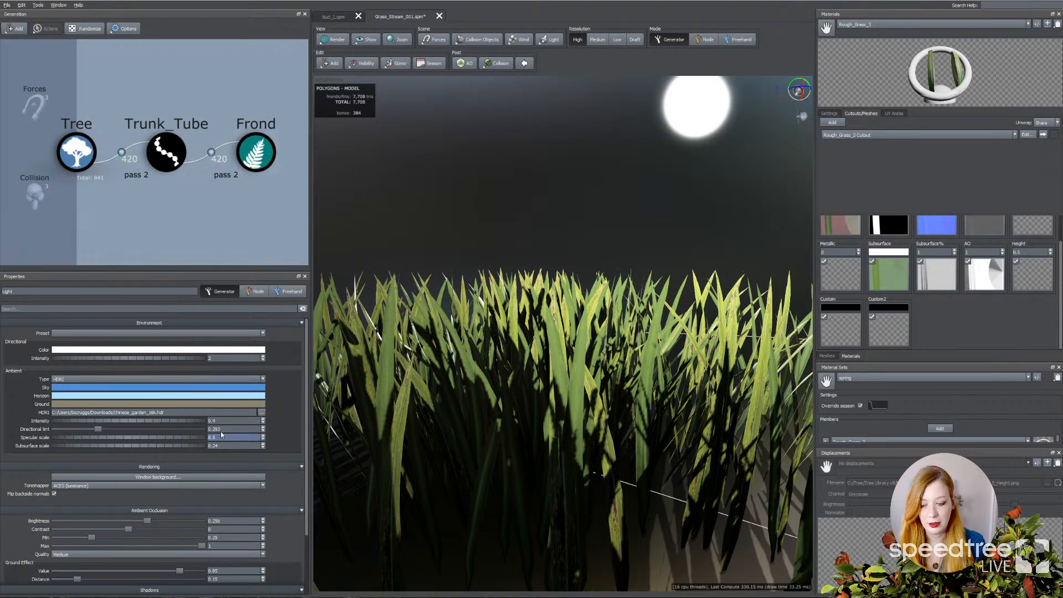
{"action": "left_click_drag", "start_coordinate": [533, 220], "coordinate": [344, 232]}
{"action": "scroll", "coordinate": [419, 274], "scroll_direction": "down", "scroll_amount": 5}
{"action": "left_click_drag", "start_coordinate": [487, 290], "coordinate": [566, 353]}
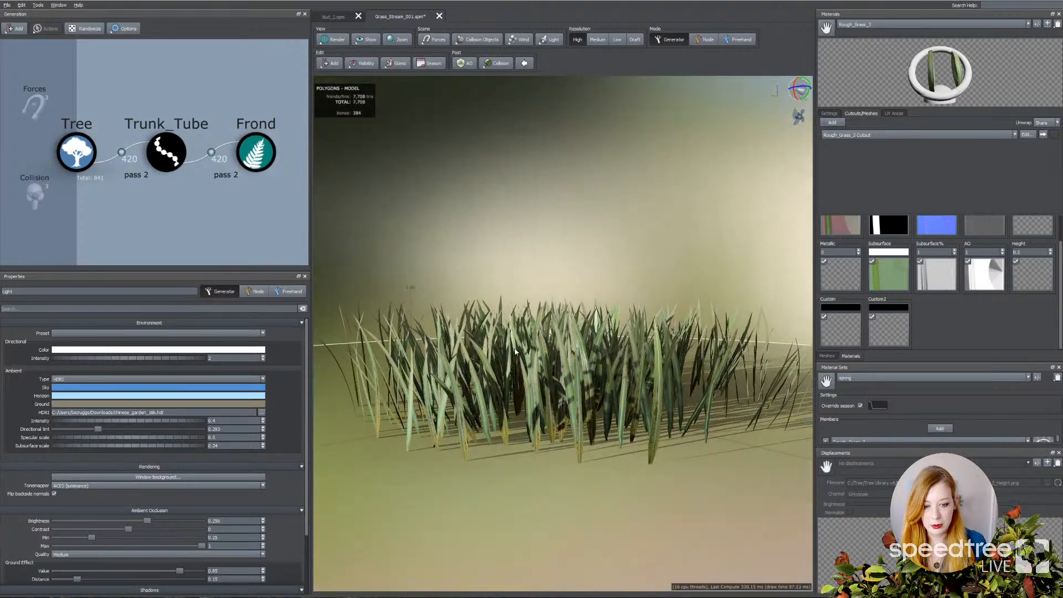
Step: Render the viewport with only the Specular material channel
{"action": "left_click", "coordinate": [334, 40]}
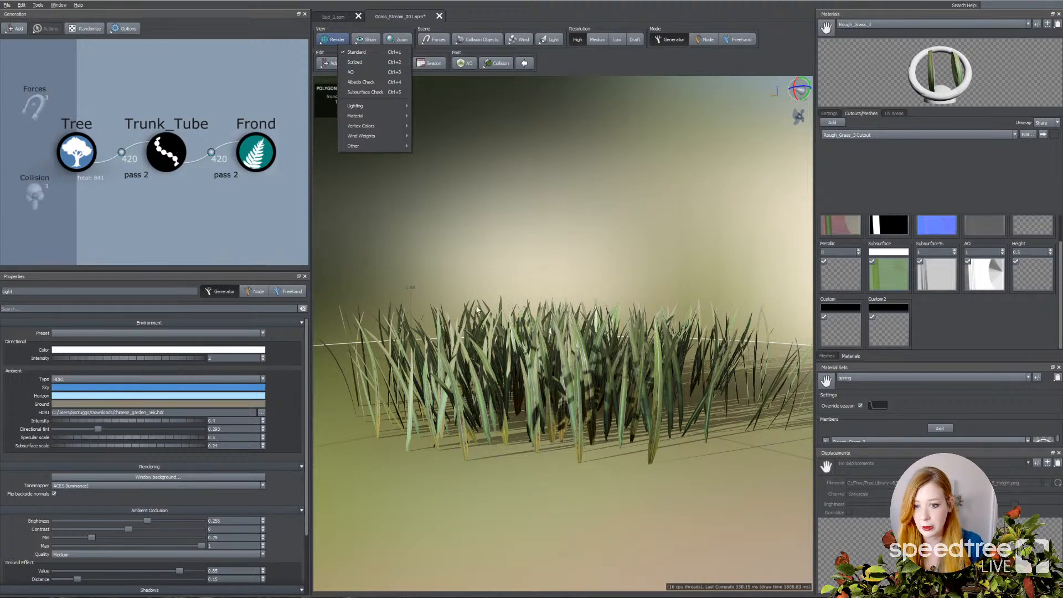
{"action": "mouse_move", "coordinate": [361, 116]}
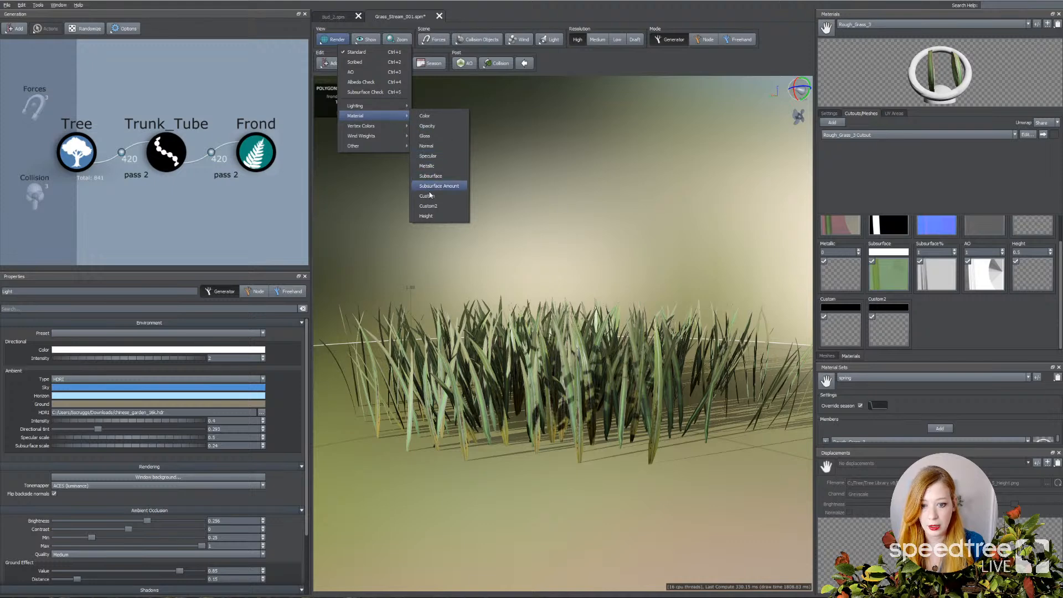
{"action": "left_click", "coordinate": [433, 158]}
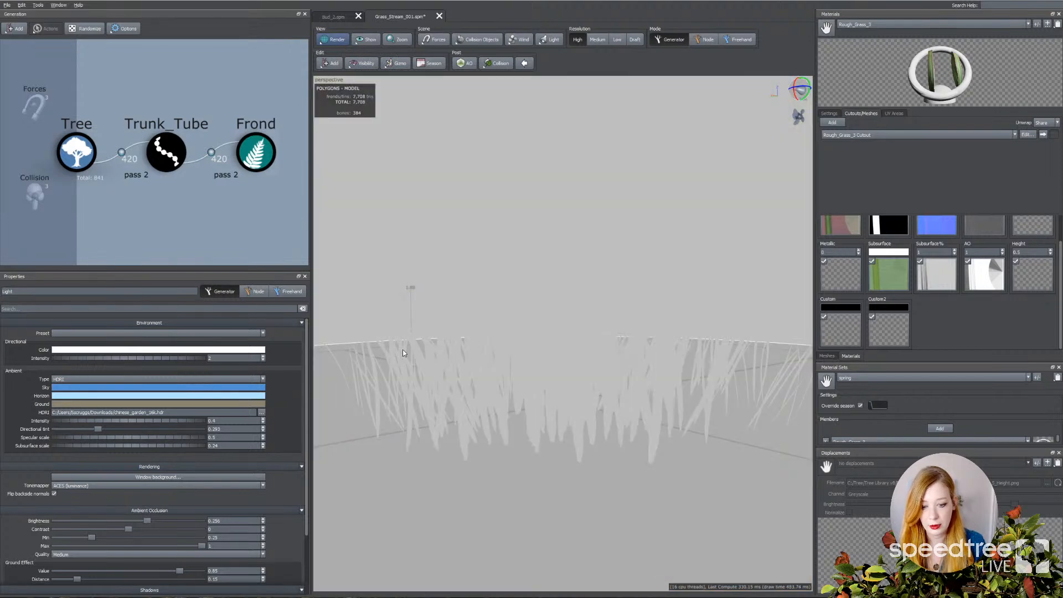
Step: Switch the viewport render to the Specular lighting pass and examine the highlights on the blades from several angles
{"action": "left_click", "coordinate": [332, 39]}
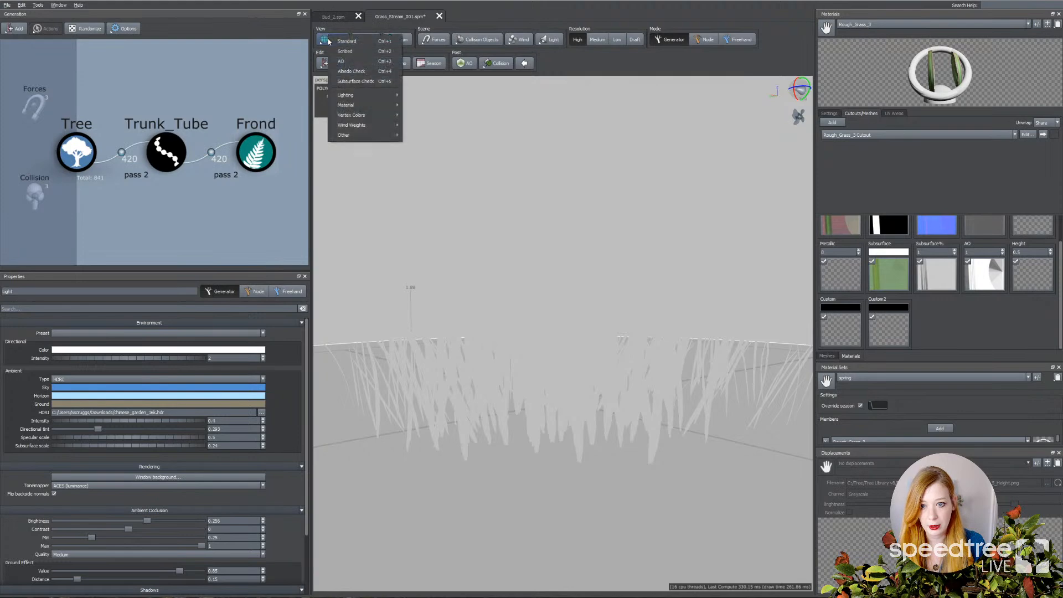
{"action": "mouse_move", "coordinate": [353, 107]}
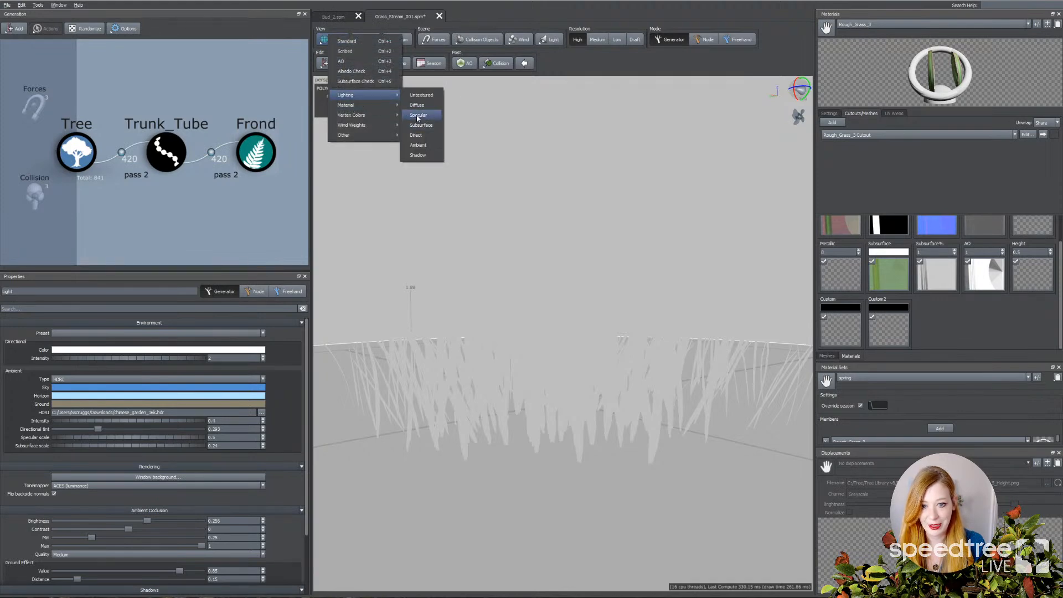
{"action": "left_click", "coordinate": [418, 114]}
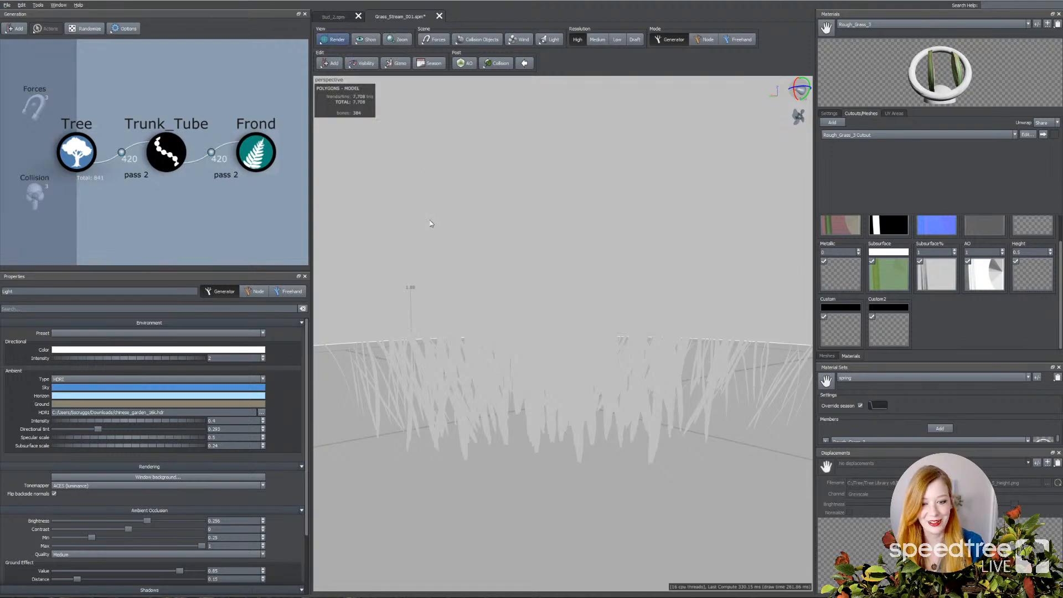
{"action": "left_click", "coordinate": [517, 320]}
{"action": "left_click", "coordinate": [499, 244]}
{"action": "left_click_drag", "start_coordinate": [499, 243], "coordinate": [530, 228]}
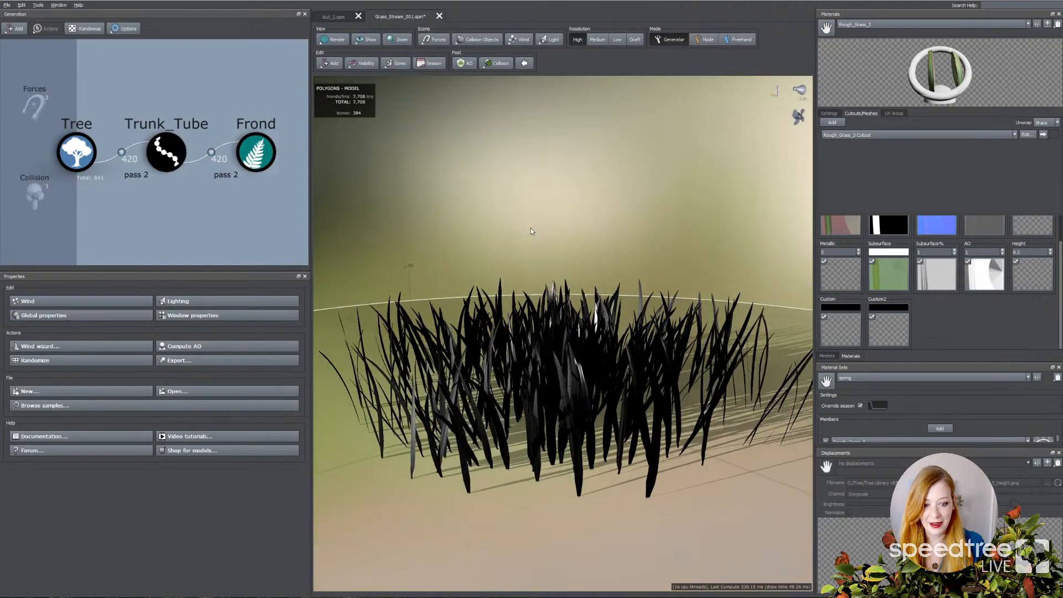
{"action": "scroll", "coordinate": [549, 294], "scroll_direction": "up", "scroll_amount": 2}
{"action": "left_click_drag", "start_coordinate": [549, 295], "coordinate": [564, 277]}
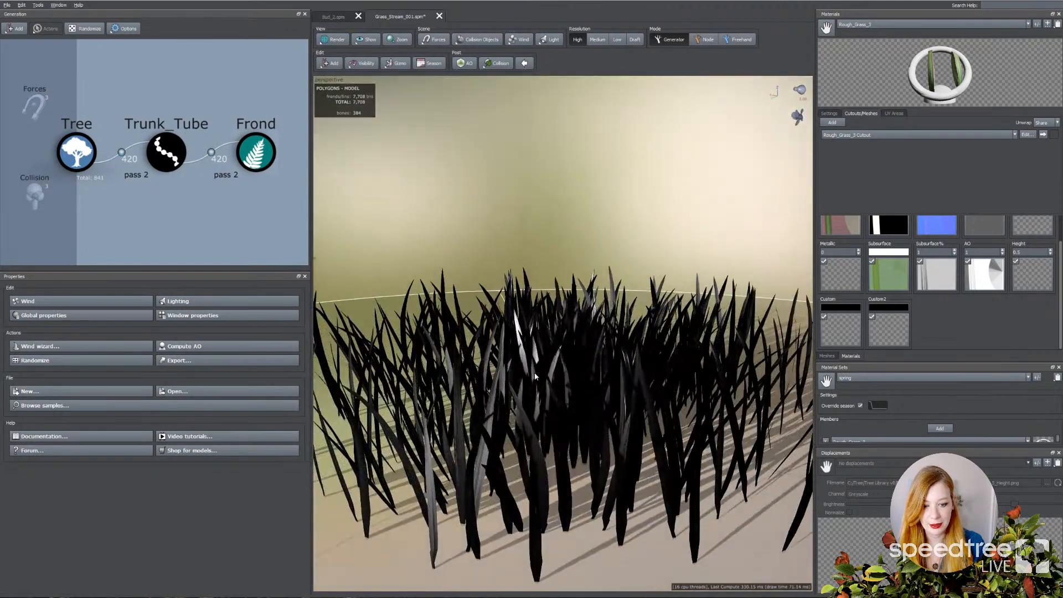
{"action": "mouse_move", "coordinate": [529, 367]}
{"action": "left_mouse_down"}
{"action": "mouse_move", "coordinate": [540, 346]}
{"action": "mouse_move", "coordinate": [532, 366]}
{"action": "left_mouse_up"}
{"action": "left_click_drag", "start_coordinate": [524, 323], "coordinate": [532, 353]}
{"action": "left_click_drag", "start_coordinate": [621, 369], "coordinate": [621, 369]}
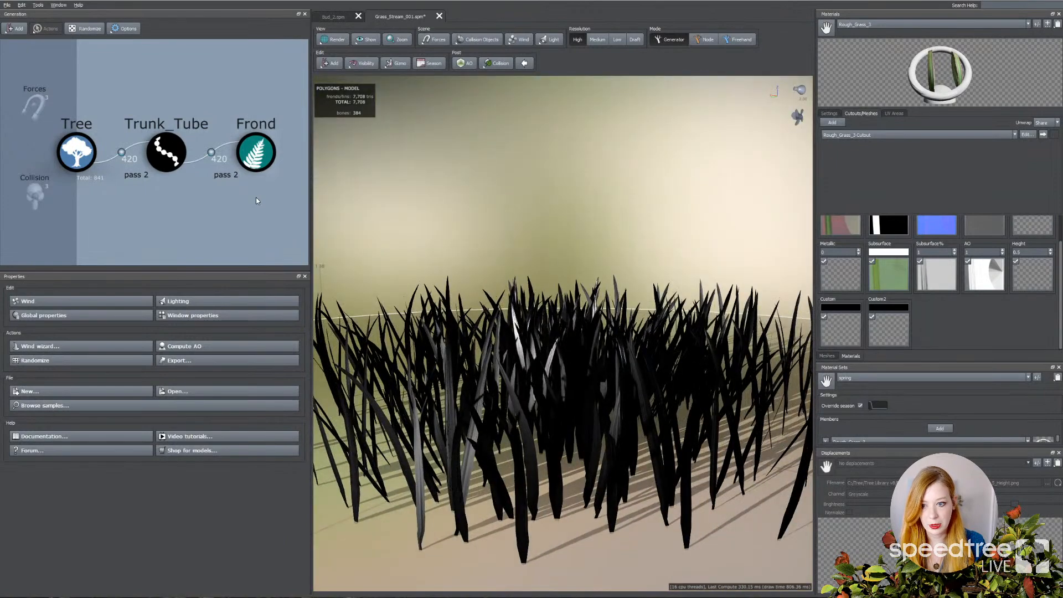
Step: Select the Frond generator and look through its Geometry and Material properties to reach the Lighting settings
{"action": "left_click", "coordinate": [255, 152]}
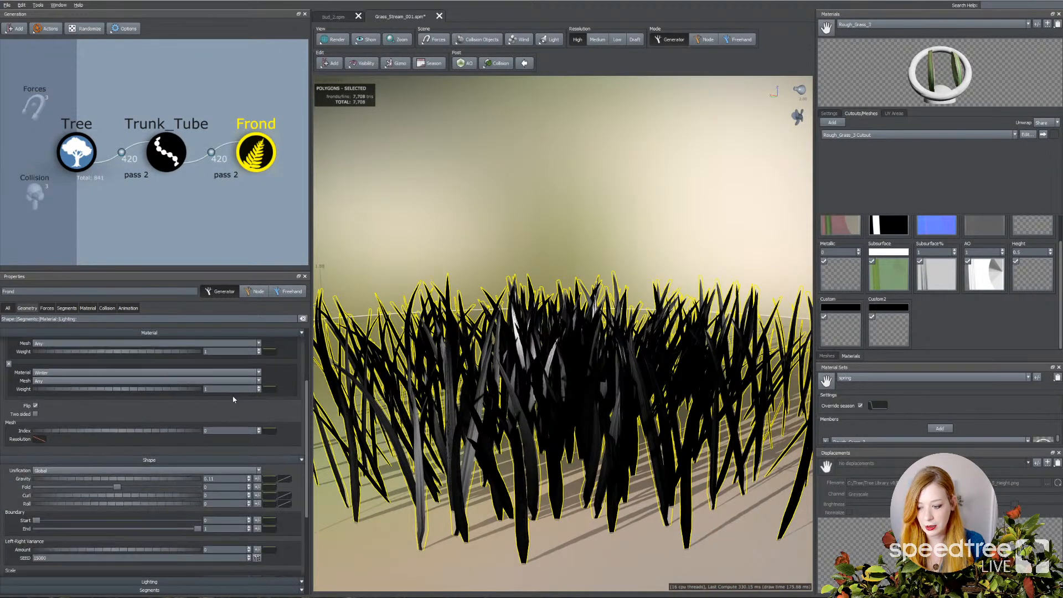
{"action": "scroll", "coordinate": [100, 504], "scroll_direction": "down", "scroll_amount": 5}
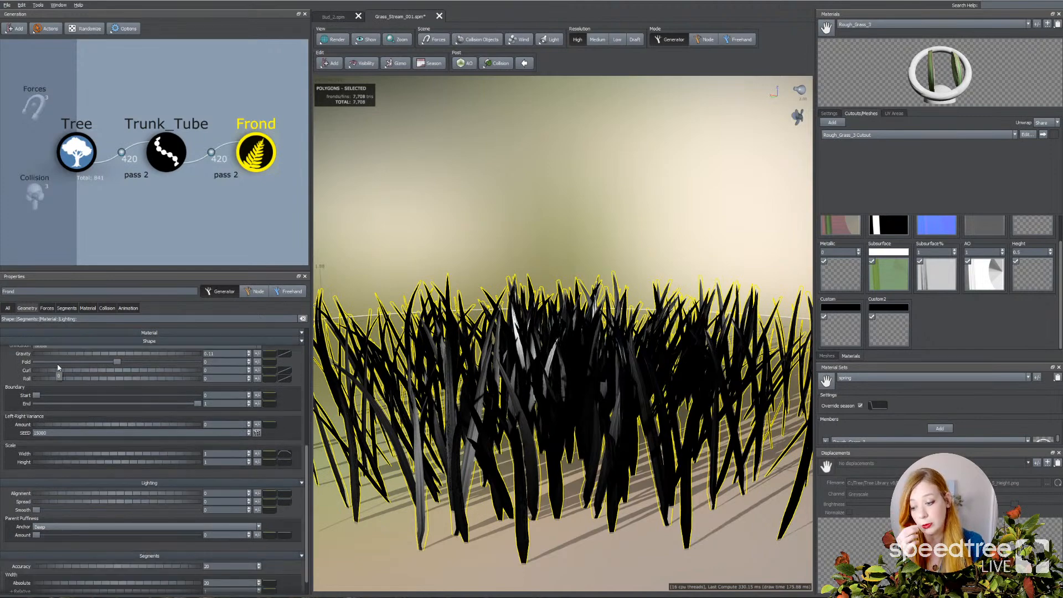
{"action": "left_click", "coordinate": [88, 308]}
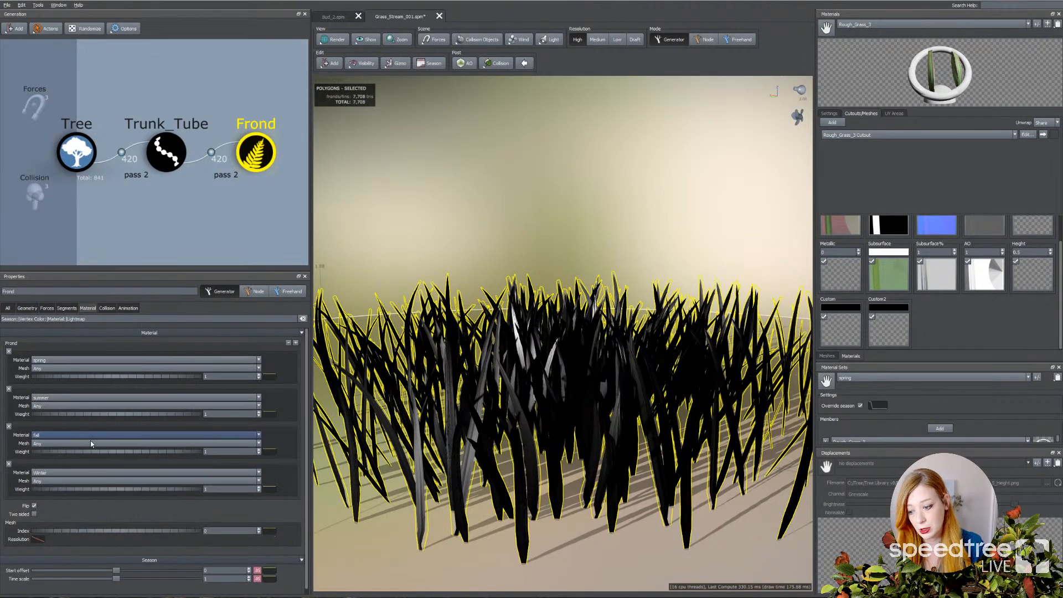
{"action": "scroll", "coordinate": [91, 443], "scroll_direction": "down", "scroll_amount": 1}
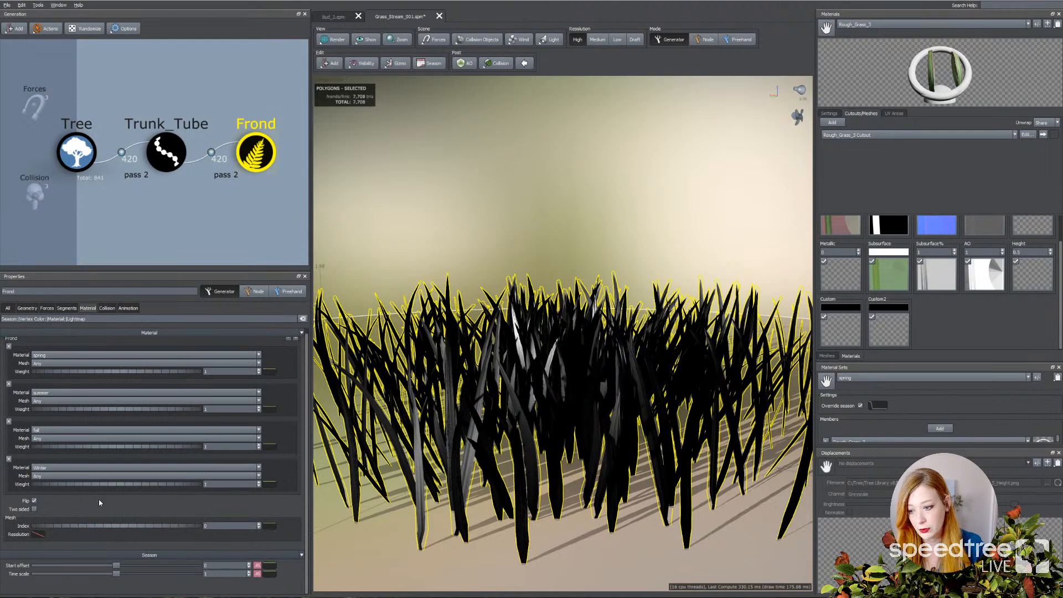
{"action": "left_click", "coordinate": [28, 308]}
{"action": "scroll", "coordinate": [138, 471], "scroll_direction": "down", "scroll_amount": 5}
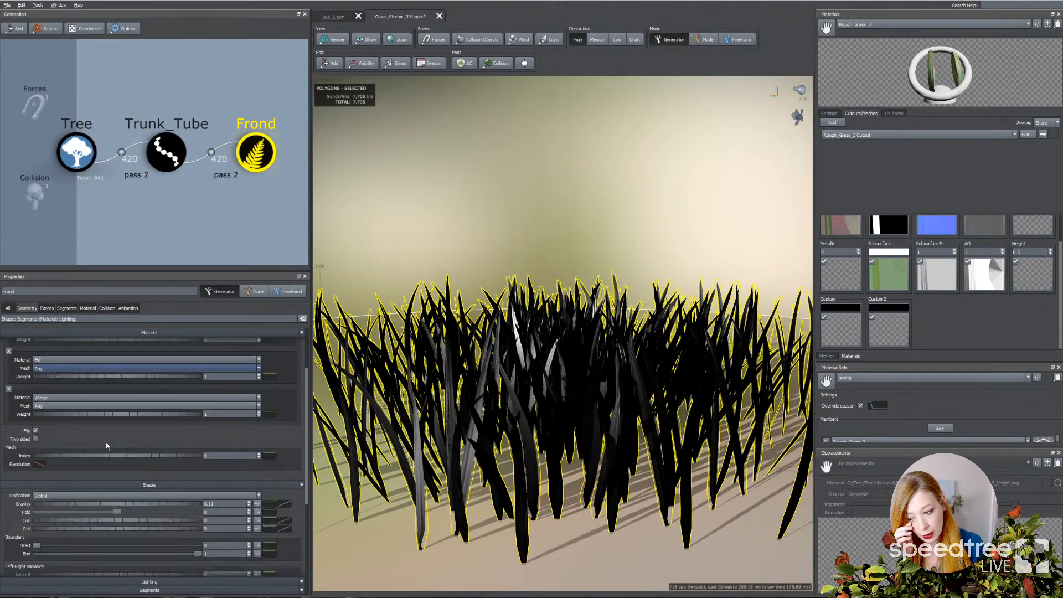
{"action": "left_click", "coordinate": [158, 581]}
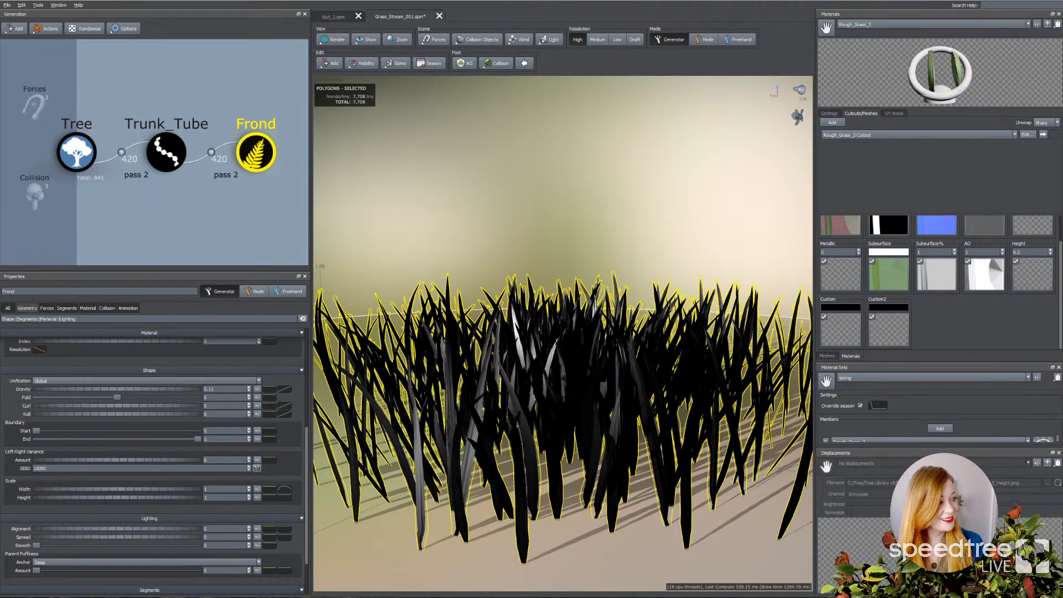
Step: Turn on the display of normals and examine their directions on the blades up close and across the whole clump
{"action": "mouse_move", "coordinate": [583, 250]}
{"action": "left_mouse_down"}
{"action": "mouse_move", "coordinate": [584, 241]}
{"action": "mouse_move", "coordinate": [609, 250]}
{"action": "mouse_move", "coordinate": [601, 248]}
{"action": "left_mouse_up"}
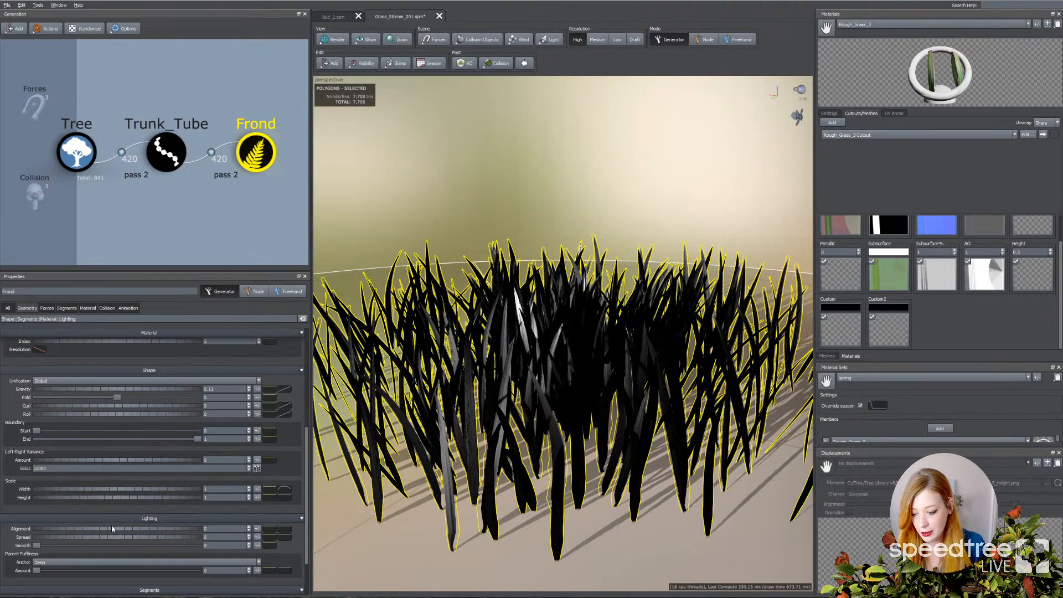
{"action": "left_click", "coordinate": [367, 39]}
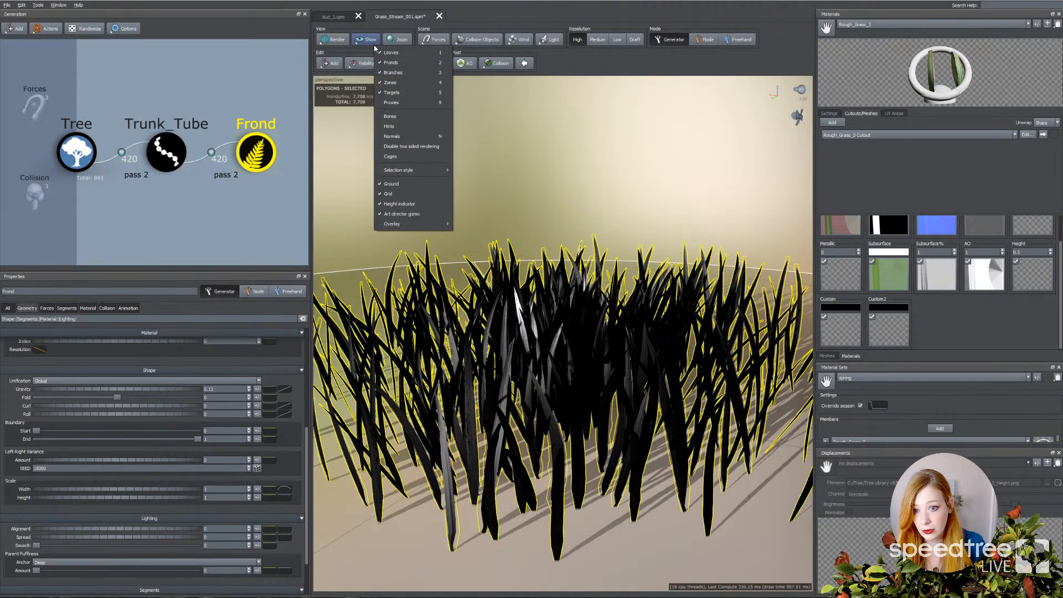
{"action": "left_click", "coordinate": [391, 136]}
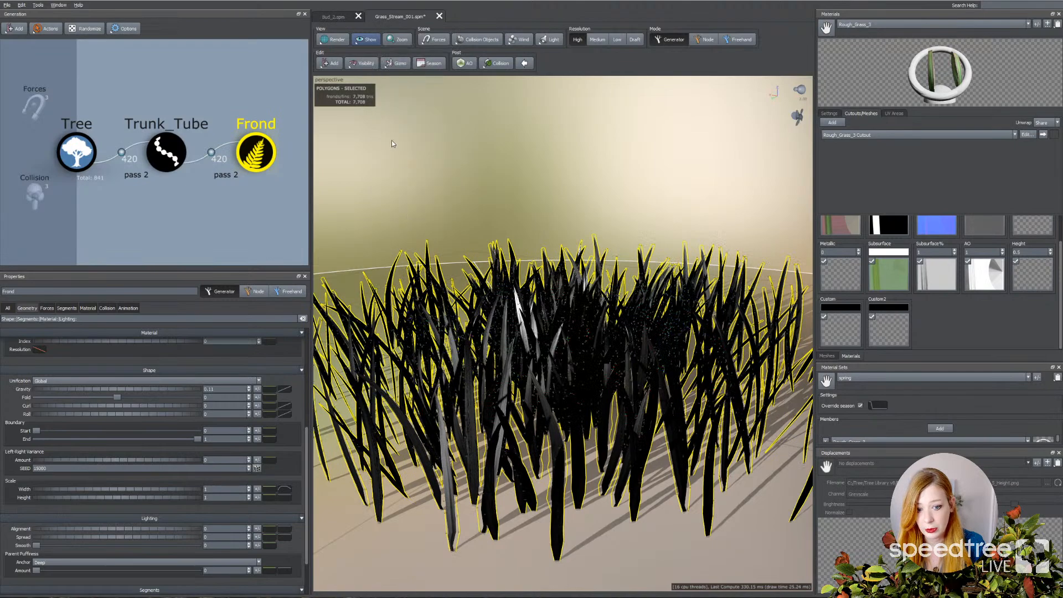
{"action": "scroll", "coordinate": [513, 323], "scroll_direction": "up", "scroll_amount": 3}
{"action": "scroll", "coordinate": [513, 322], "scroll_direction": "up", "scroll_amount": 3}
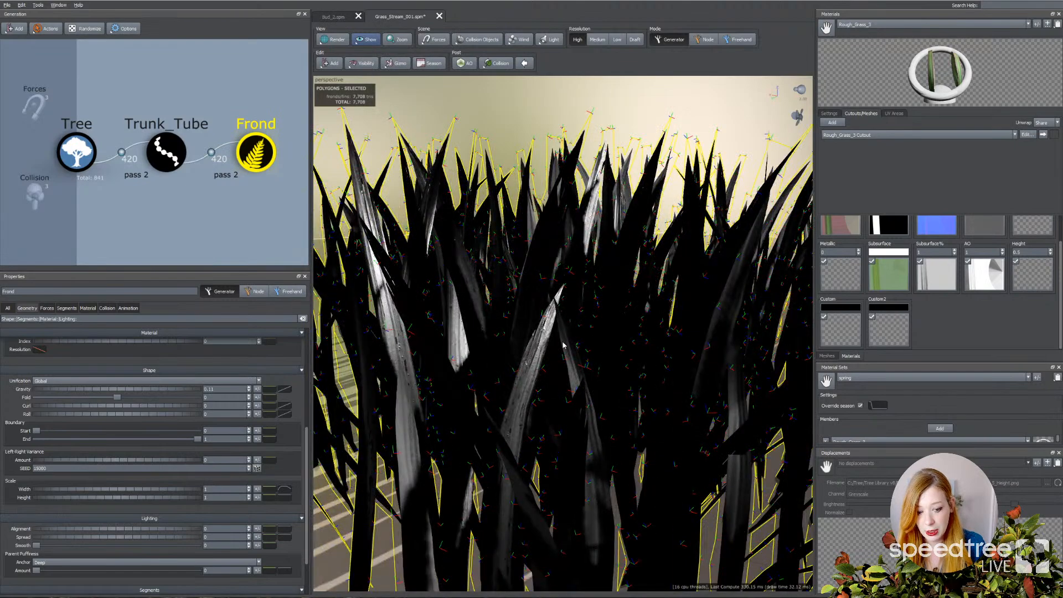
{"action": "scroll", "coordinate": [512, 322], "scroll_direction": "down", "scroll_amount": 3}
{"action": "scroll", "coordinate": [513, 324], "scroll_direction": "up", "scroll_amount": 4}
{"action": "left_click_drag", "start_coordinate": [513, 327], "coordinate": [532, 333]}
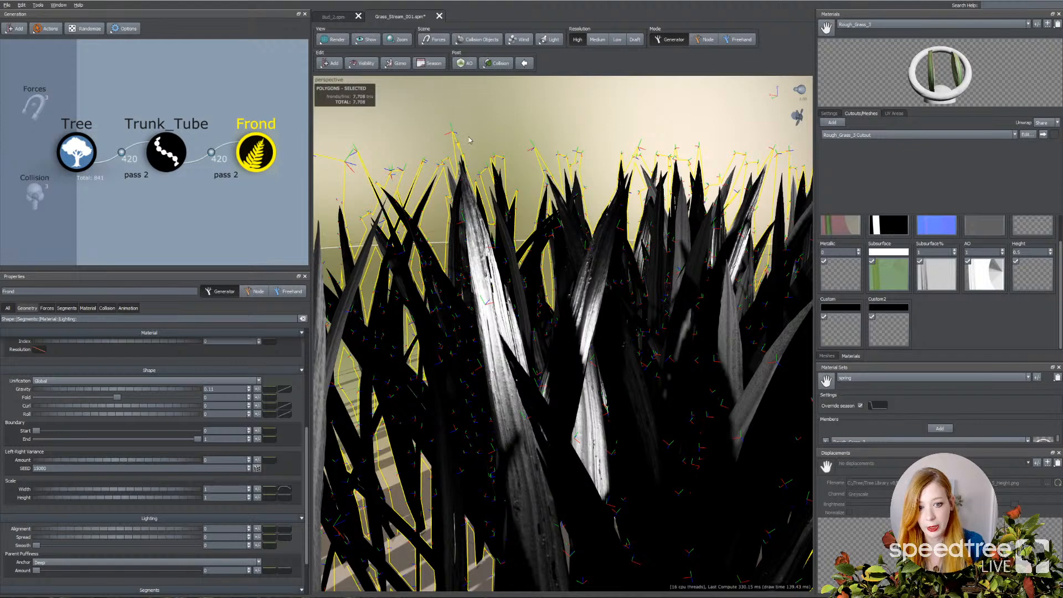
{"action": "scroll", "coordinate": [562, 213], "scroll_direction": "down", "scroll_amount": 5}
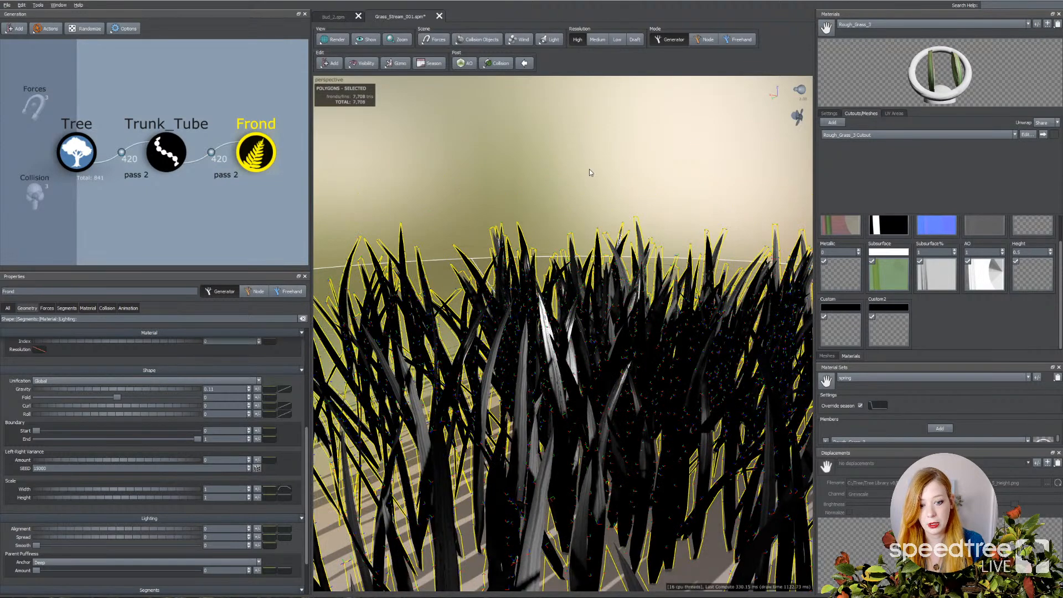
{"action": "scroll", "coordinate": [587, 174], "scroll_direction": "down", "scroll_amount": 5}
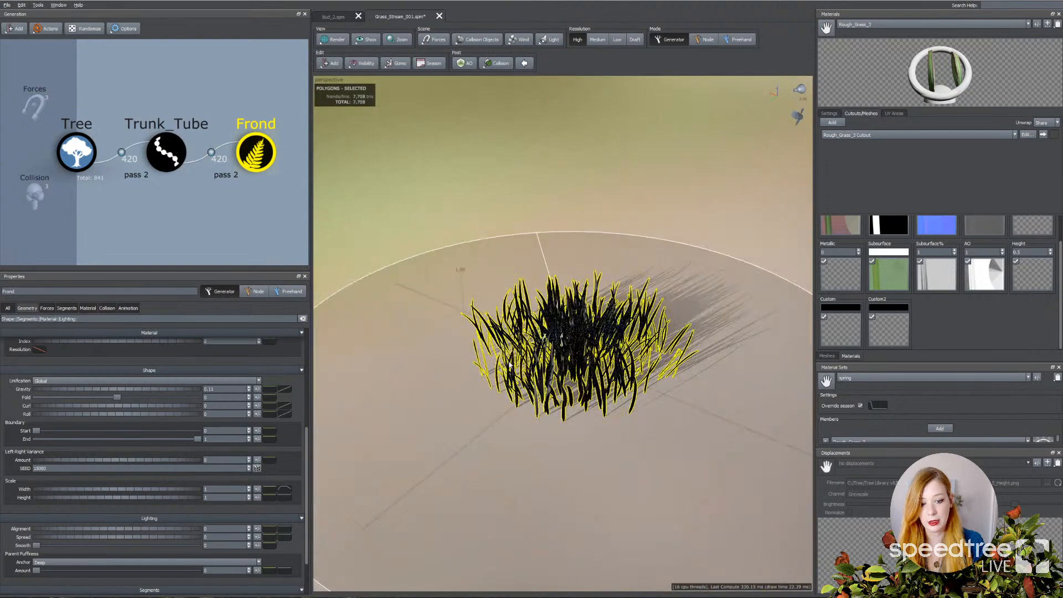
{"action": "mouse_move", "coordinate": [614, 312]}
{"action": "left_mouse_down"}
{"action": "mouse_move", "coordinate": [646, 285]}
{"action": "mouse_move", "coordinate": [622, 304]}
{"action": "left_mouse_up"}
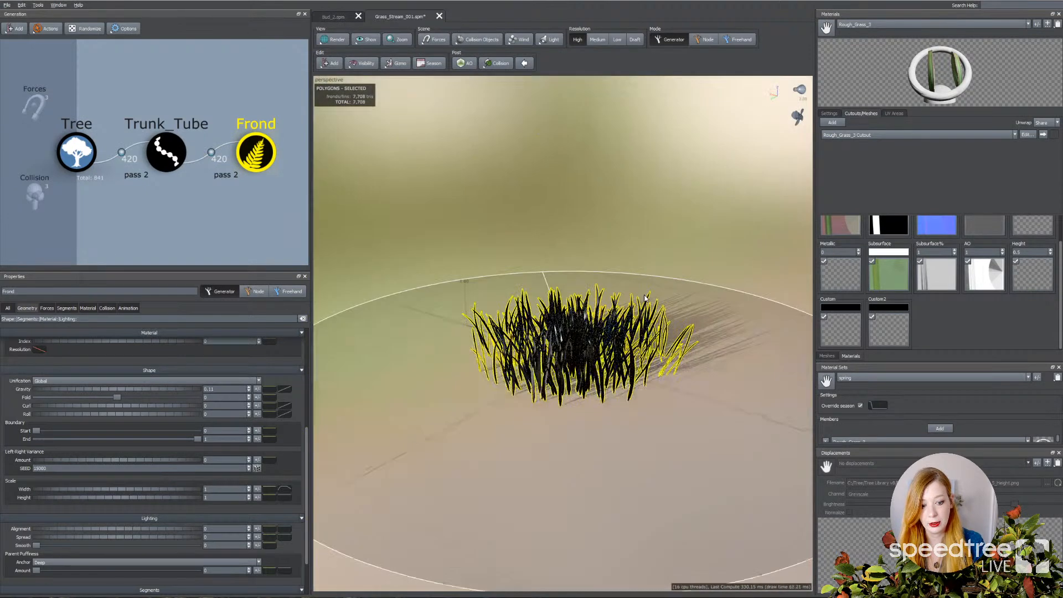
{"action": "scroll", "coordinate": [622, 303], "scroll_direction": "up", "scroll_amount": 8}
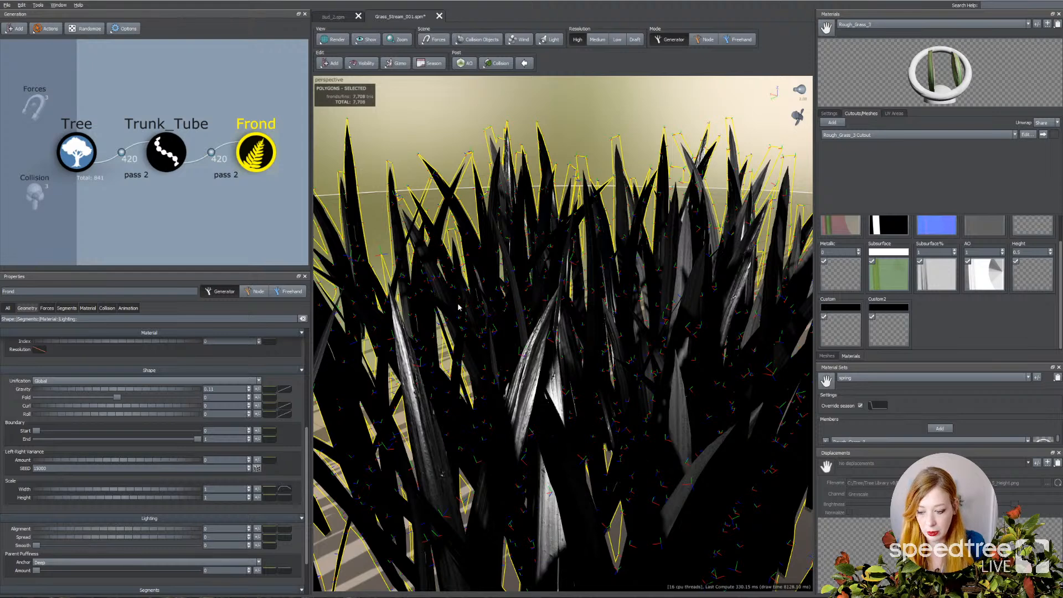
Step: Test a higher lighting Spread on the Frond generator, return it to 0, and raise the lighting Alignment to 0.67
{"action": "left_click_drag", "start_coordinate": [71, 540], "coordinate": [178, 537]}
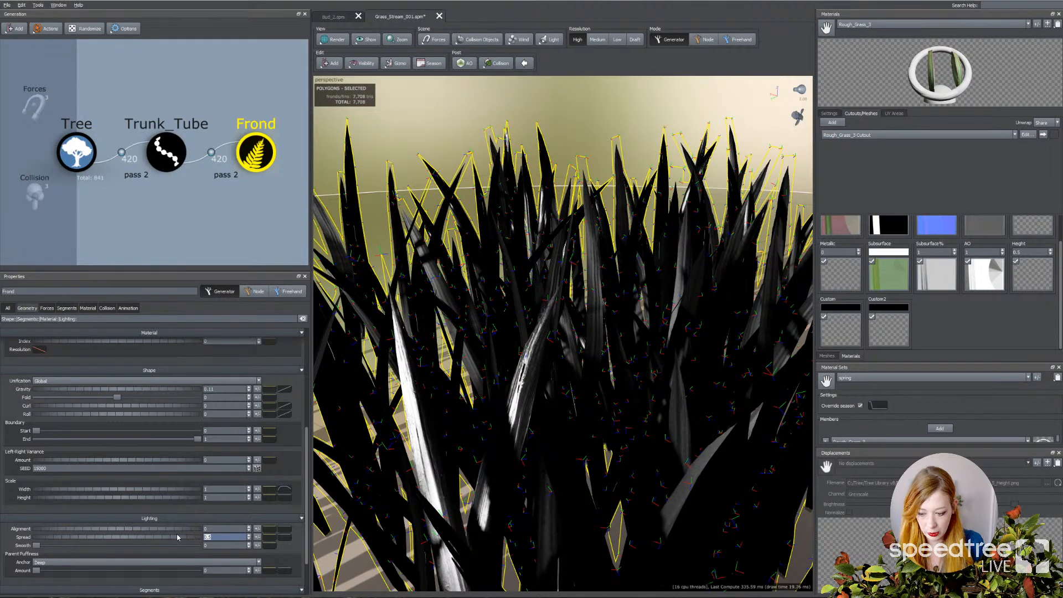
{"action": "key", "text": "Return"}
{"action": "left_click_drag", "start_coordinate": [48, 530], "coordinate": [80, 531]}
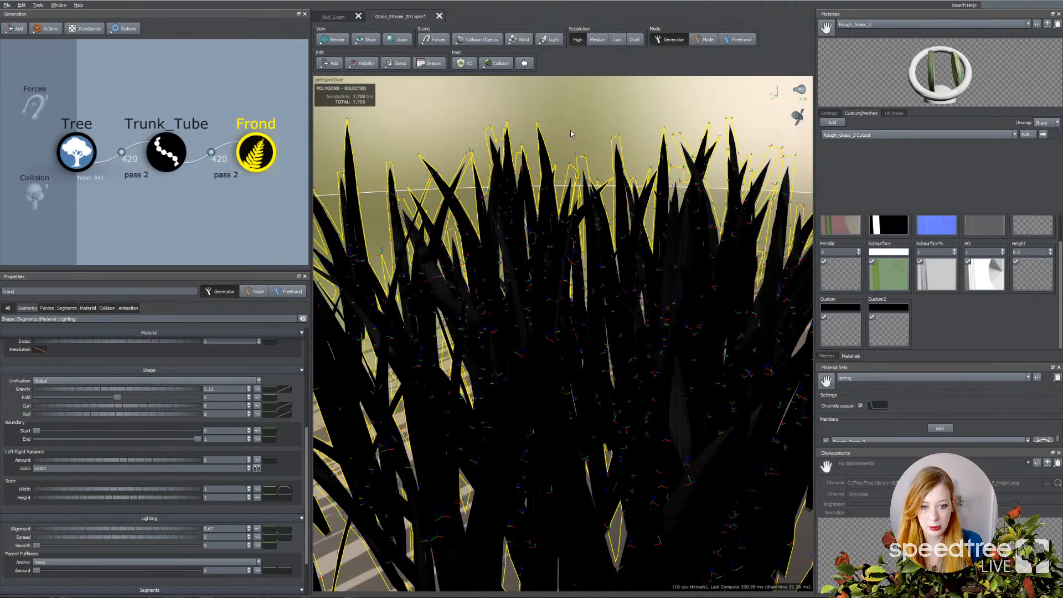
Step: Reduce the generation Frequency of the Trunk_Tube generator so that only three grass blades remain in the clump
{"action": "right_click_drag", "start_coordinate": [570, 119], "coordinate": [569, 158]}
{"action": "left_click", "coordinate": [166, 152]}
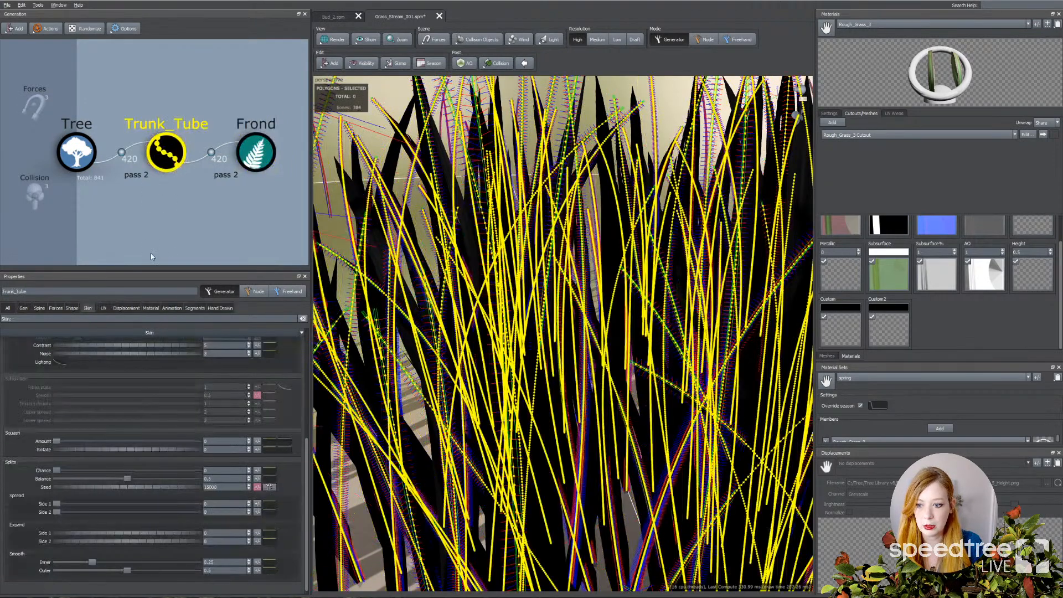
{"action": "right_click_drag", "start_coordinate": [524, 288], "coordinate": [505, 277]}
{"action": "right_click_drag", "start_coordinate": [531, 403], "coordinate": [529, 380]}
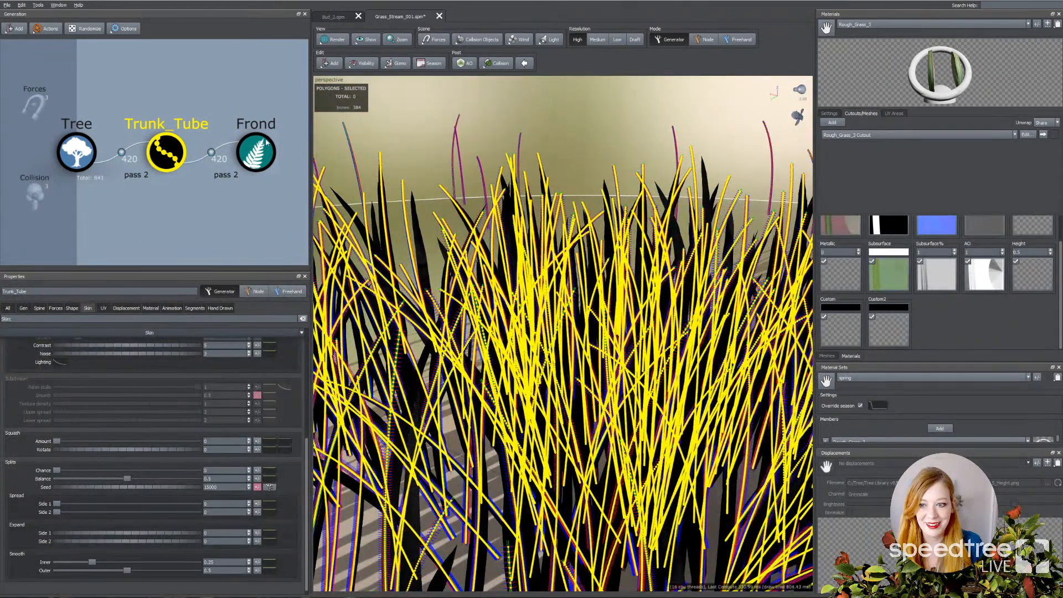
{"action": "left_click", "coordinate": [25, 308]}
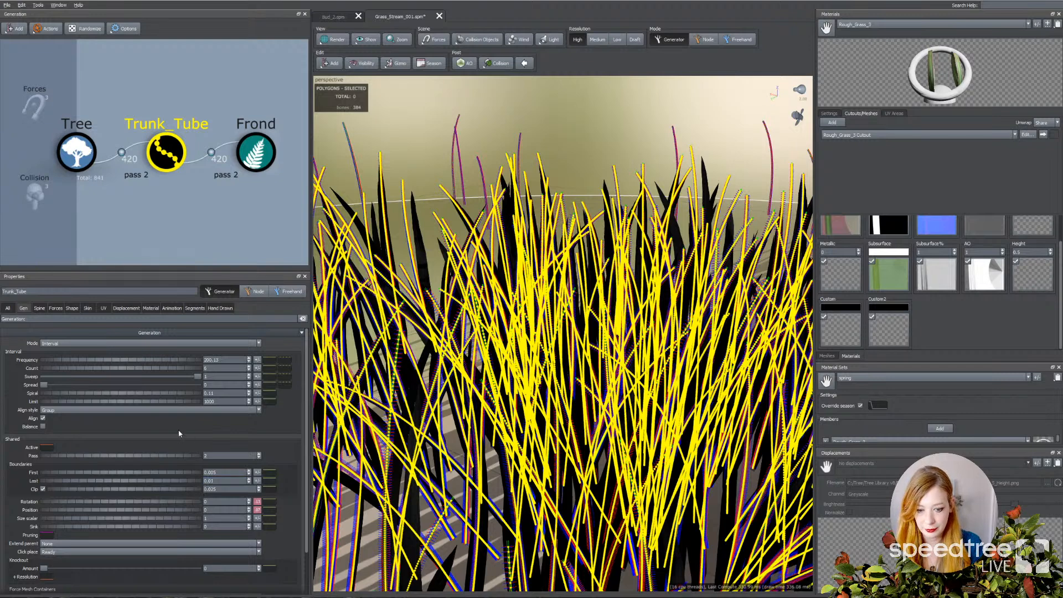
{"action": "left_click", "coordinate": [269, 213]}
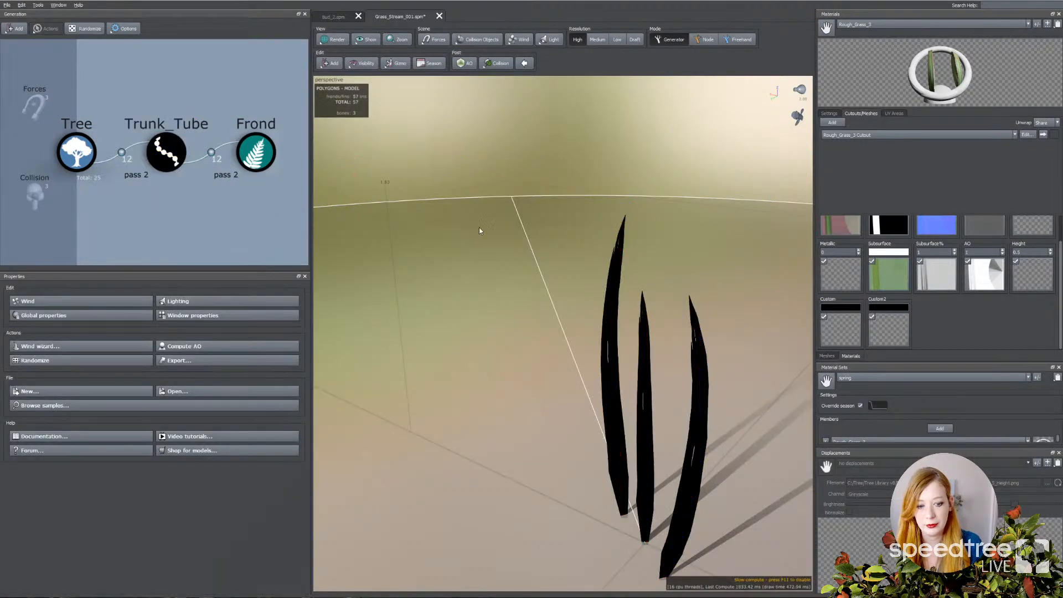
Step: Rotate the scene light around the three remaining blades so that their shadows fall behind them
{"action": "scroll", "coordinate": [535, 205], "scroll_direction": "up", "scroll_amount": 4}
{"action": "left_click_drag", "start_coordinate": [535, 205], "coordinate": [704, 164]}
{"action": "left_click", "coordinate": [797, 90]}
{"action": "mouse_move", "coordinate": [804, 89]}
{"action": "left_mouse_down"}
{"action": "mouse_move", "coordinate": [796, 60]}
{"action": "mouse_move", "coordinate": [796, 94]}
{"action": "left_mouse_up"}
{"action": "left_click_drag", "start_coordinate": [767, 136], "coordinate": [597, 183]}
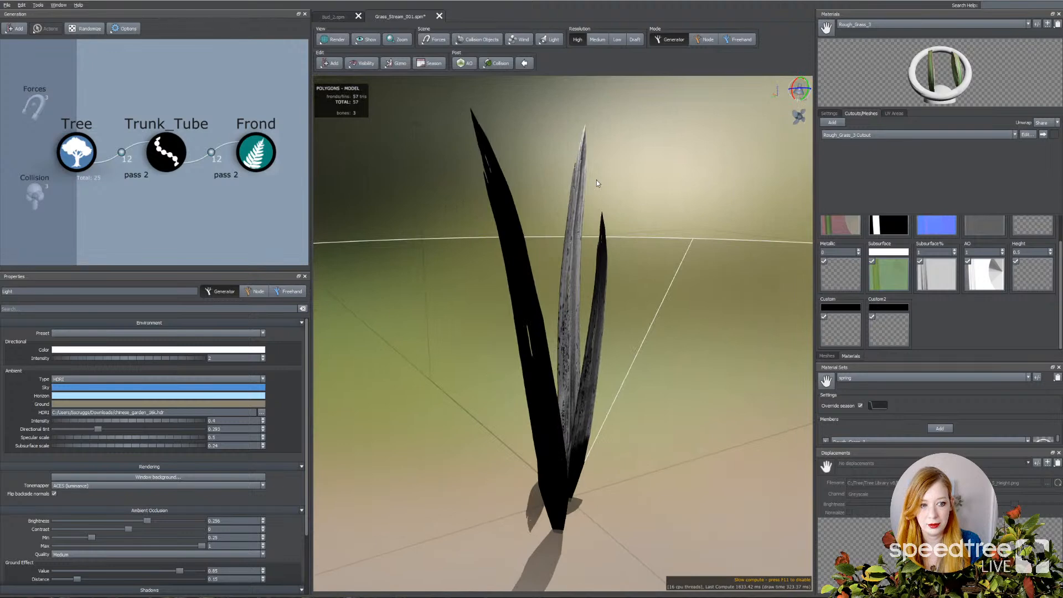
{"action": "left_click_drag", "start_coordinate": [796, 78], "coordinate": [799, 86]}
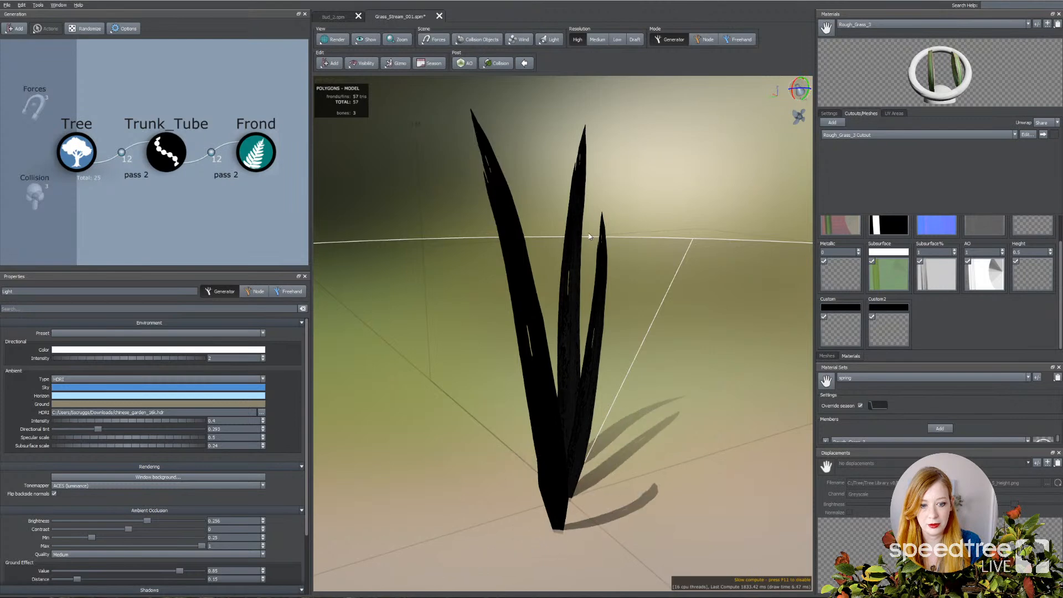
Step: Lower the Frond generator's lighting Alignment to 0.34 and inspect the normals along a single blade up close
{"action": "left_click", "coordinate": [581, 250]}
{"action": "left_click_drag", "start_coordinate": [581, 249], "coordinate": [669, 173]}
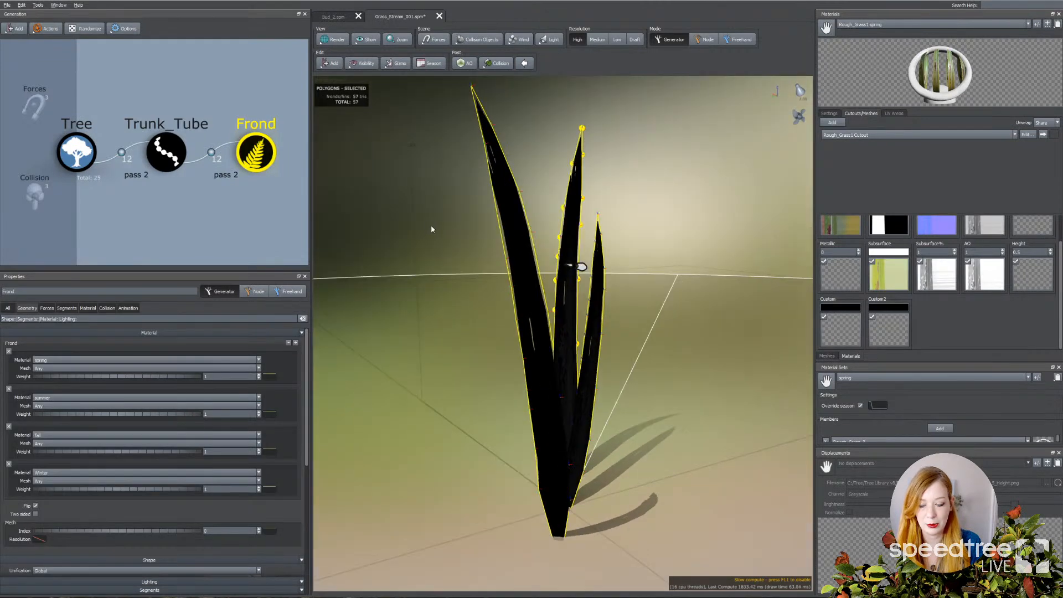
{"action": "scroll", "coordinate": [90, 503], "scroll_direction": "down", "scroll_amount": 8}
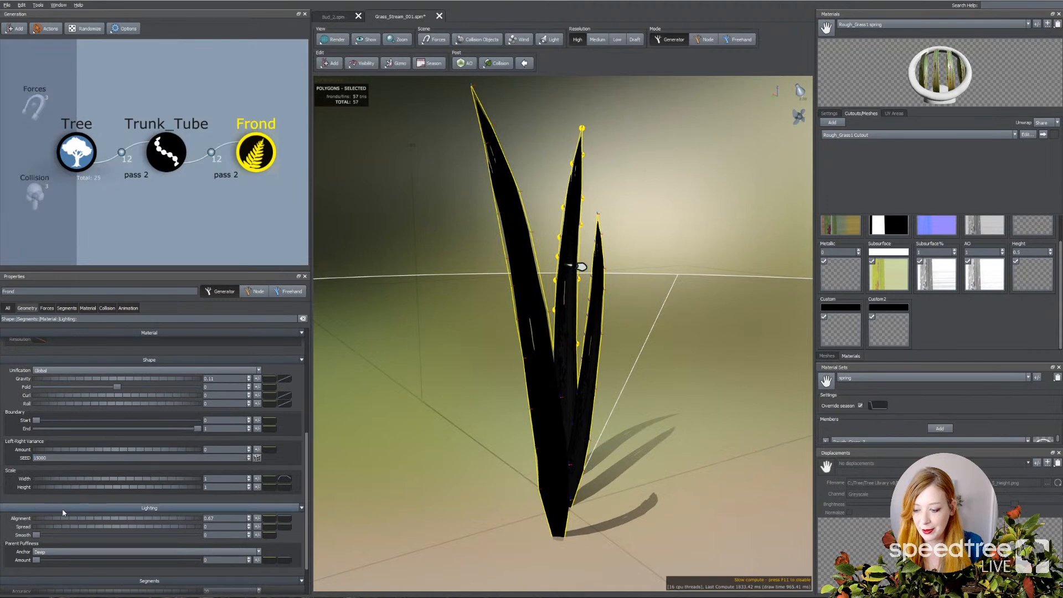
{"action": "left_click_drag", "start_coordinate": [153, 520], "coordinate": [167, 520]}
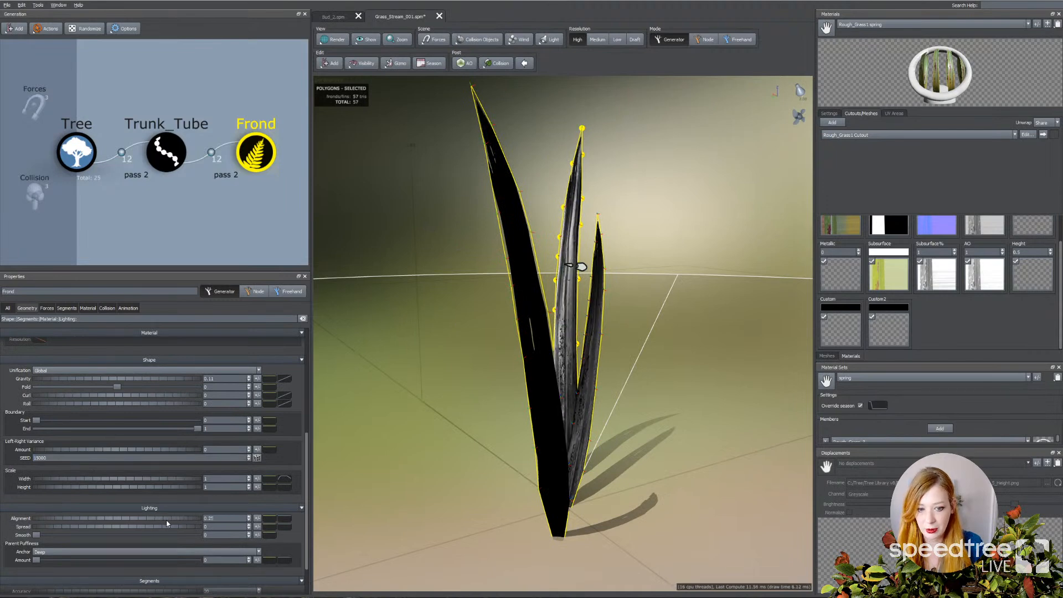
{"action": "left_click_drag", "start_coordinate": [488, 448], "coordinate": [457, 453]}
{"action": "scroll", "coordinate": [457, 450], "scroll_direction": "up", "scroll_amount": 3}
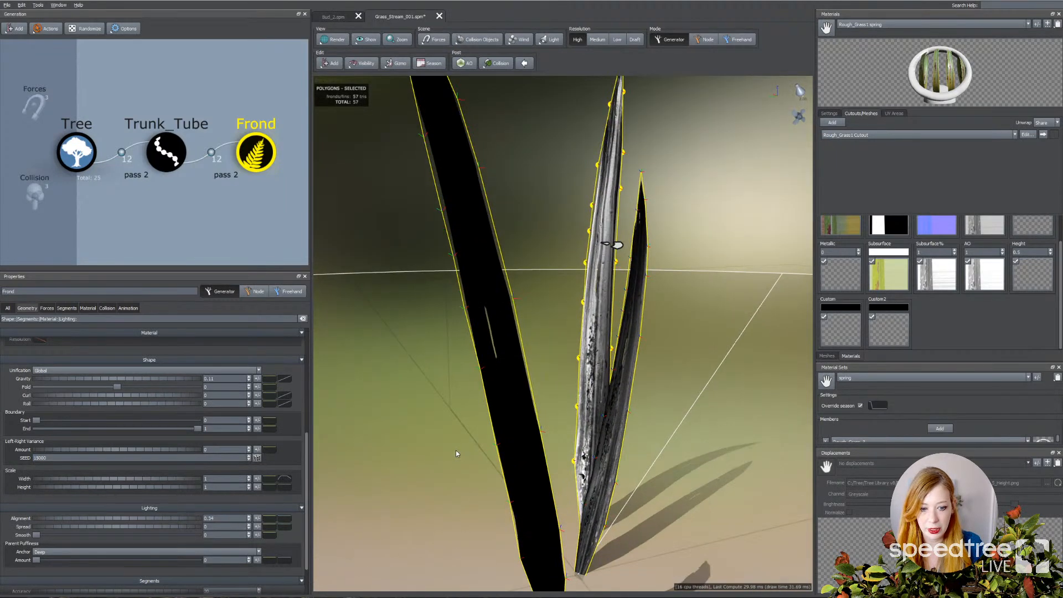
{"action": "middle_click_drag", "start_coordinate": [521, 345], "coordinate": [520, 368]}
{"action": "left_click_drag", "start_coordinate": [522, 366], "coordinate": [616, 340]}
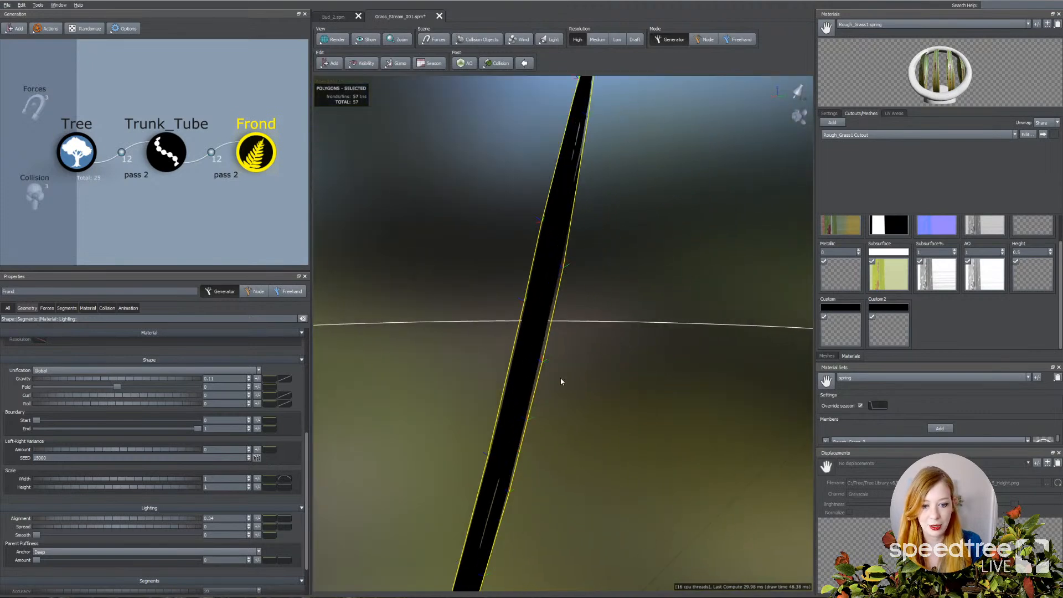
{"action": "left_click_drag", "start_coordinate": [473, 258], "coordinate": [493, 270]}
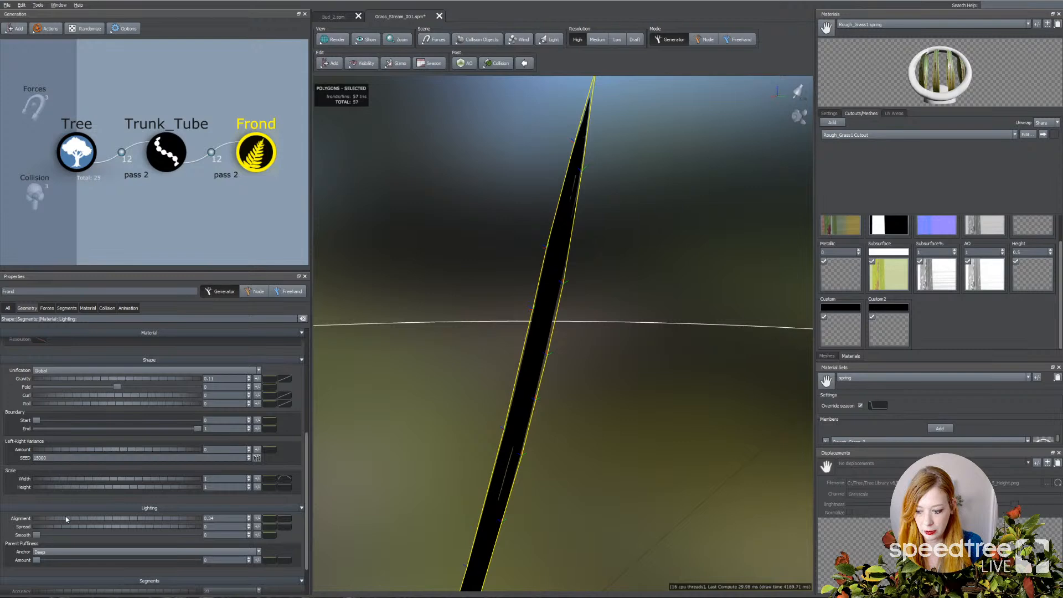
Step: Set the Frond's lighting Alignment to 0.63 and make its profile curve rise from zero at the base to full strength partway along
{"action": "left_click_drag", "start_coordinate": [67, 517], "coordinate": [90, 521]}
{"action": "left_click", "coordinate": [284, 521]}
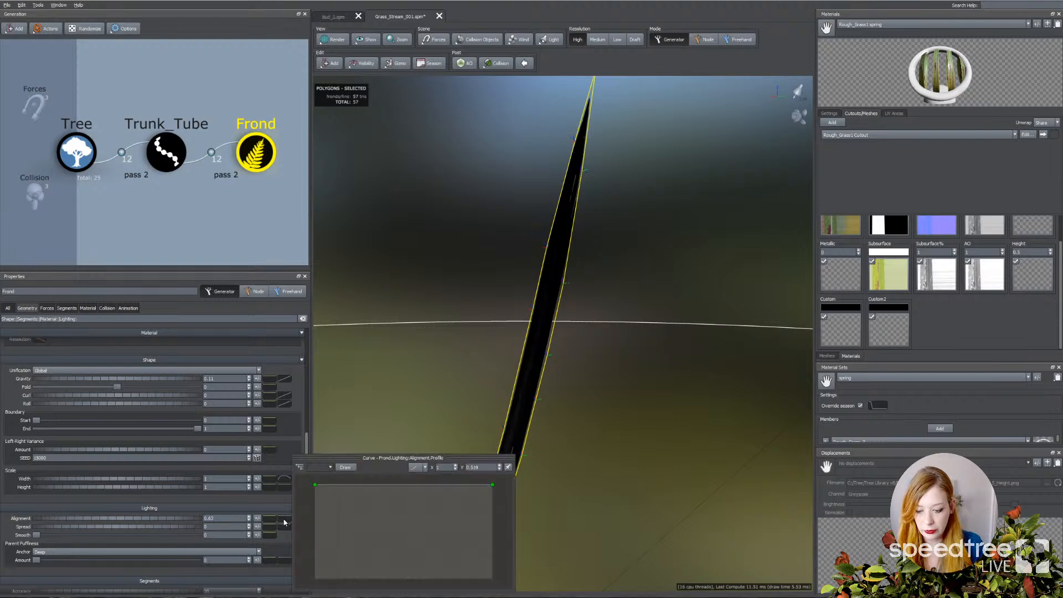
{"action": "left_click", "coordinate": [425, 485]}
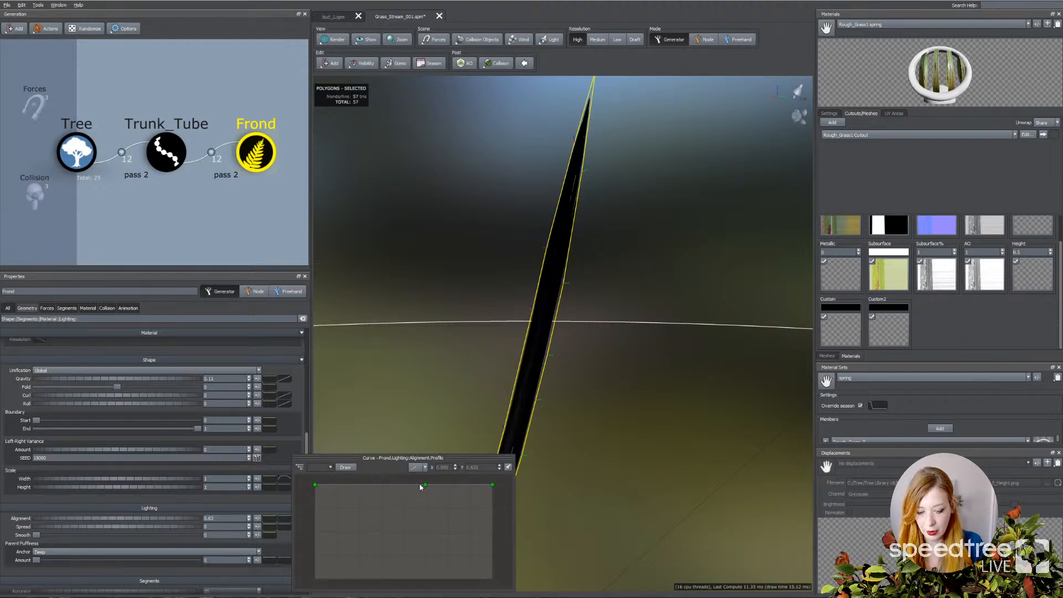
{"action": "left_click_drag", "start_coordinate": [314, 484], "coordinate": [316, 578]}
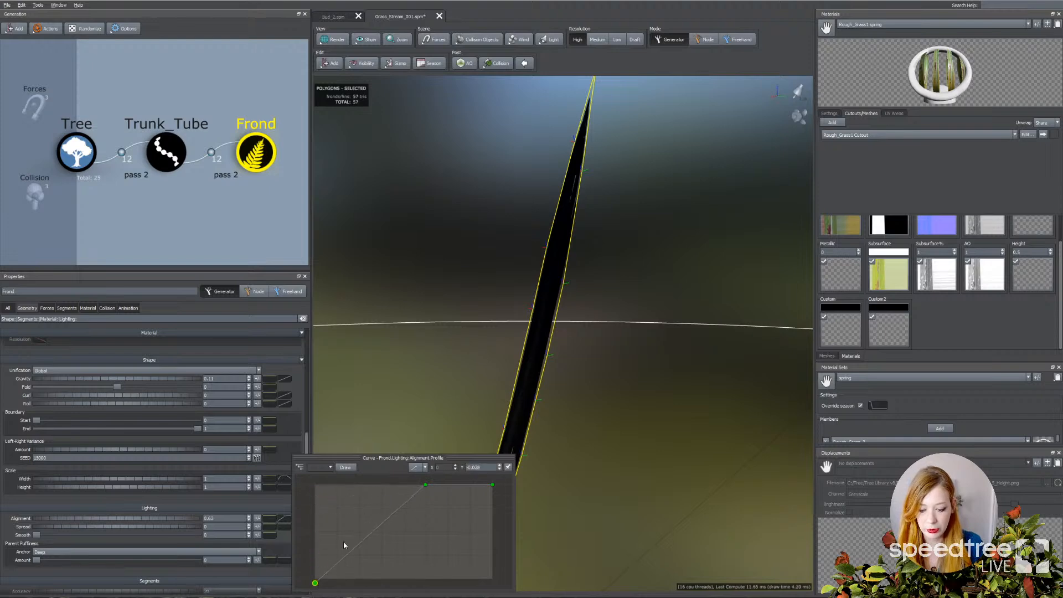
{"action": "scroll", "coordinate": [399, 397], "scroll_direction": "down", "scroll_amount": 5}
{"action": "left_click_drag", "start_coordinate": [422, 402], "coordinate": [434, 363]}
{"action": "scroll", "coordinate": [434, 388], "scroll_direction": "up", "scroll_amount": 4}
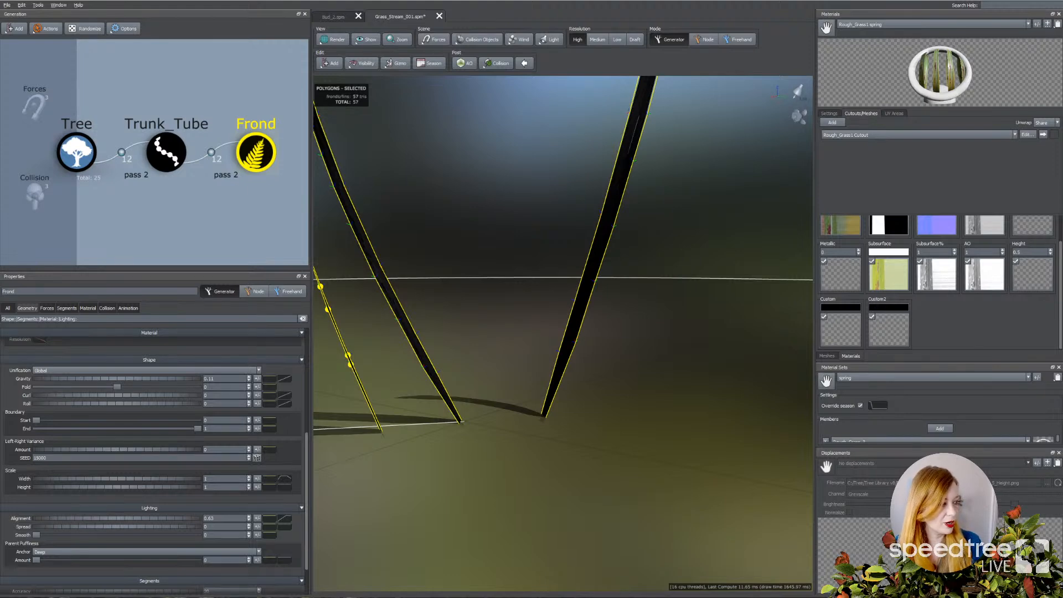
{"action": "left_click_drag", "start_coordinate": [565, 398], "coordinate": [627, 420]}
{"action": "left_click_drag", "start_coordinate": [550, 434], "coordinate": [518, 466]}
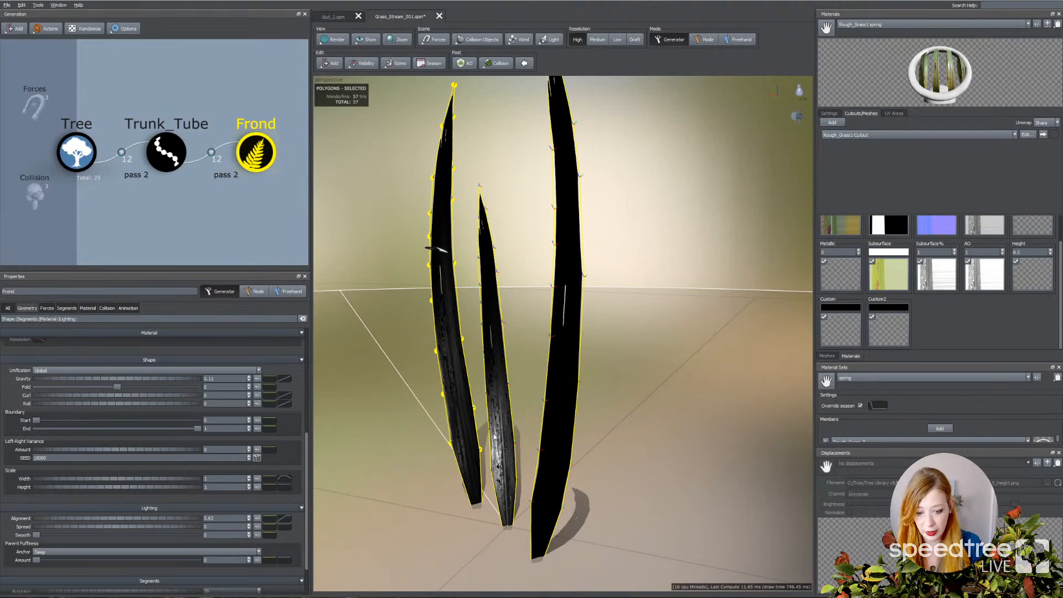
{"action": "left_click_drag", "start_coordinate": [499, 435], "coordinate": [516, 433]}
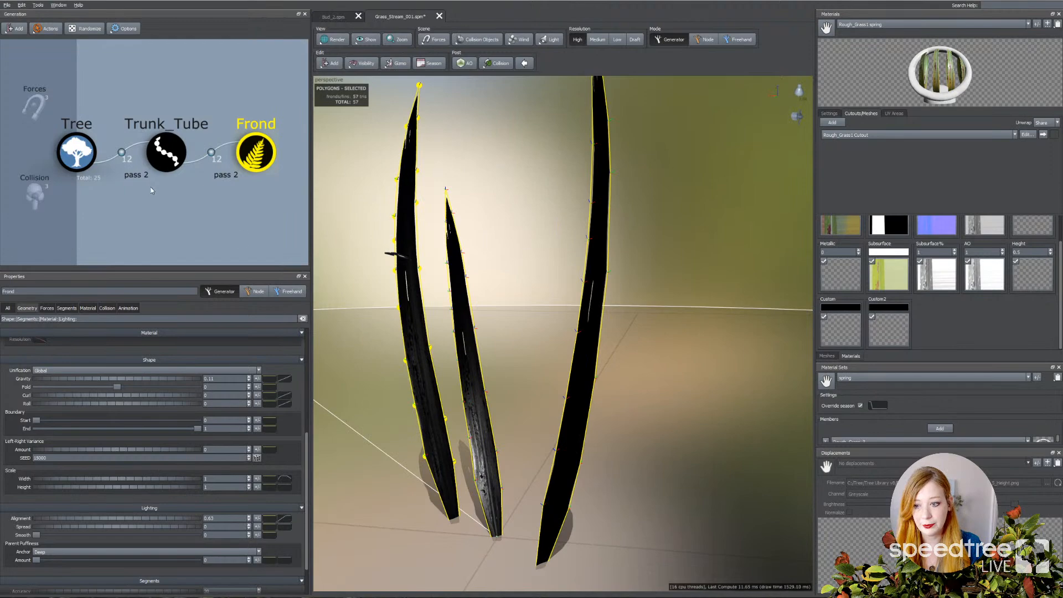
Step: Look through the file formats available for exporting the mesh and cancel the export
{"action": "left_click", "coordinate": [6, 5]}
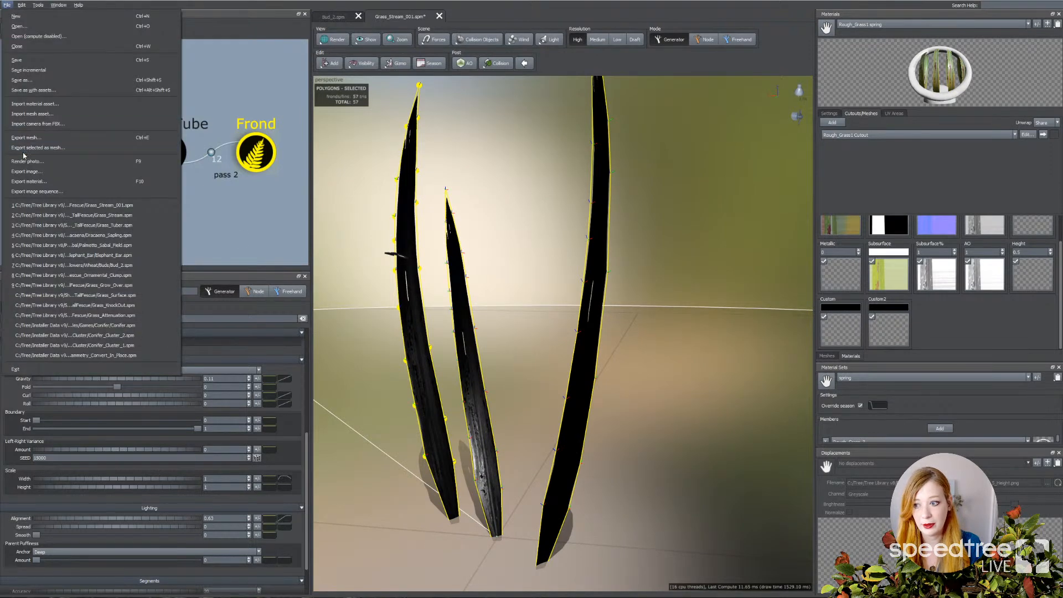
{"action": "key", "text": "Escape"}
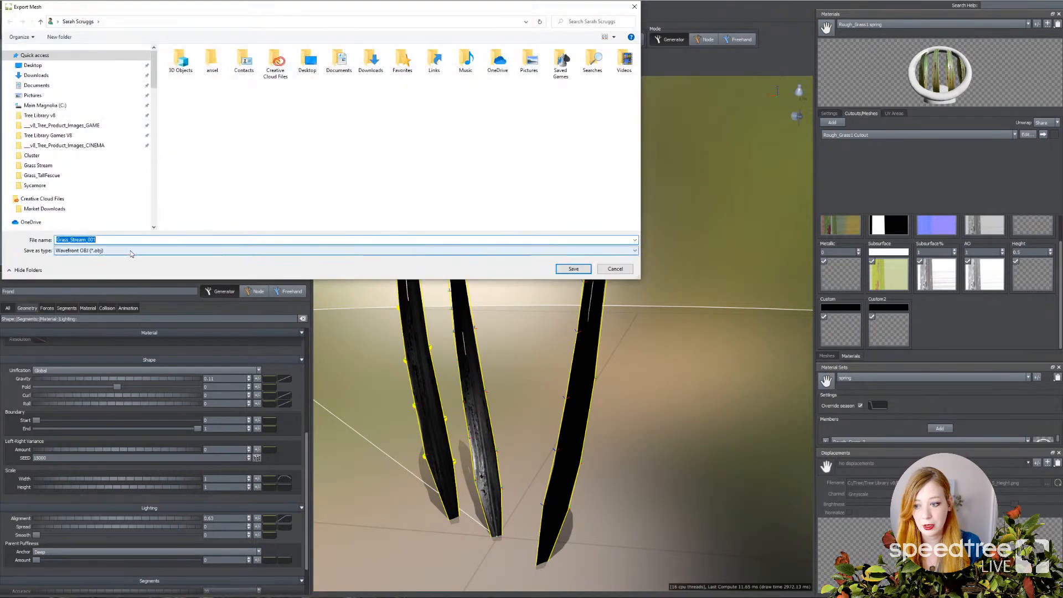
{"action": "left_click", "coordinate": [131, 251]}
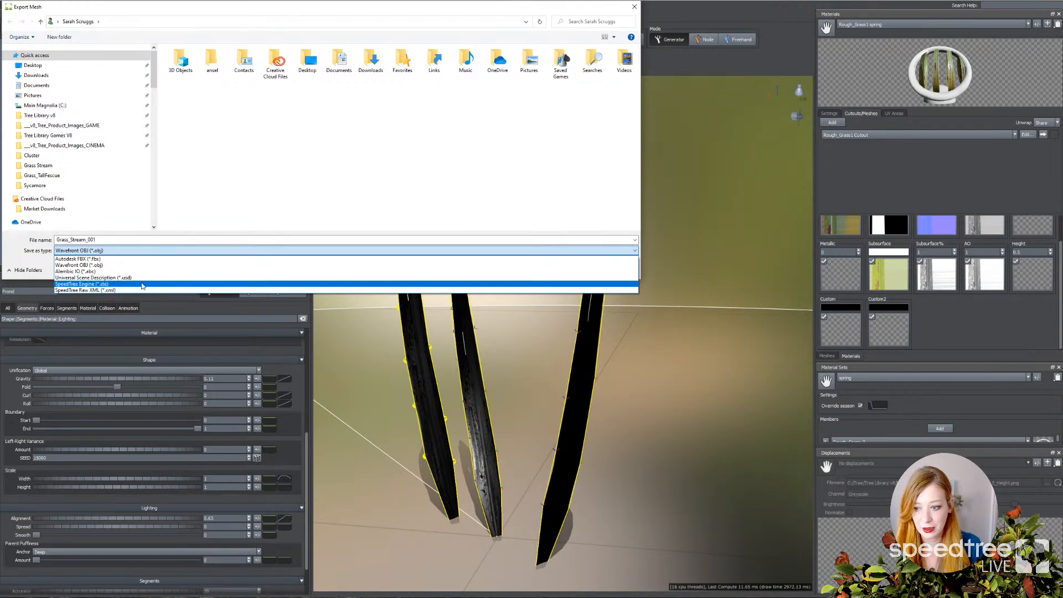
{"action": "left_click", "coordinate": [634, 9]}
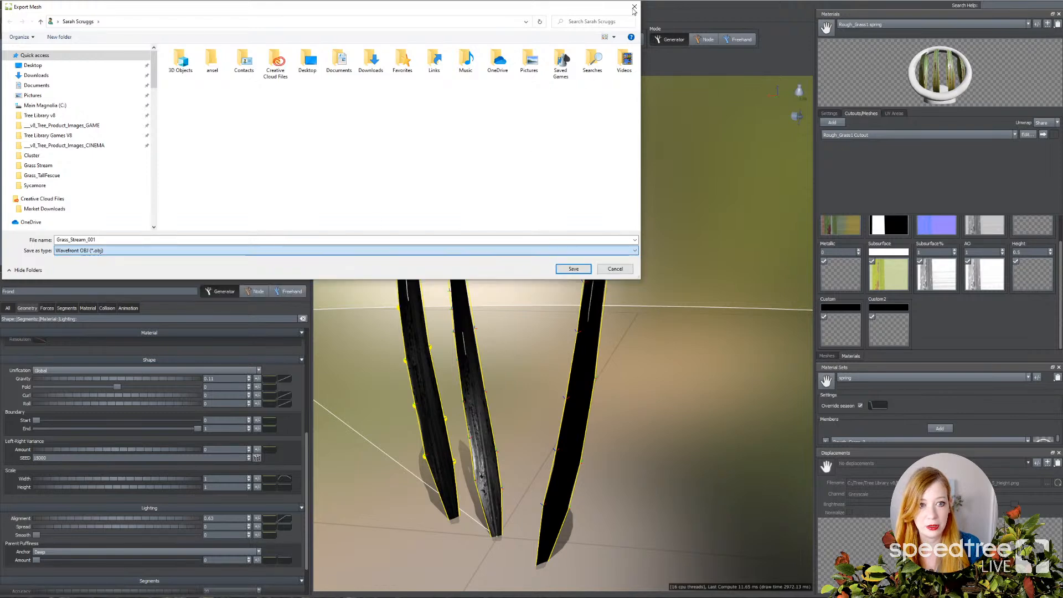
{"action": "left_click", "coordinate": [614, 270]}
Step: Examine the highlights and normals on the three selected blades from several angles
{"action": "left_click_drag", "start_coordinate": [558, 286], "coordinate": [511, 319]}
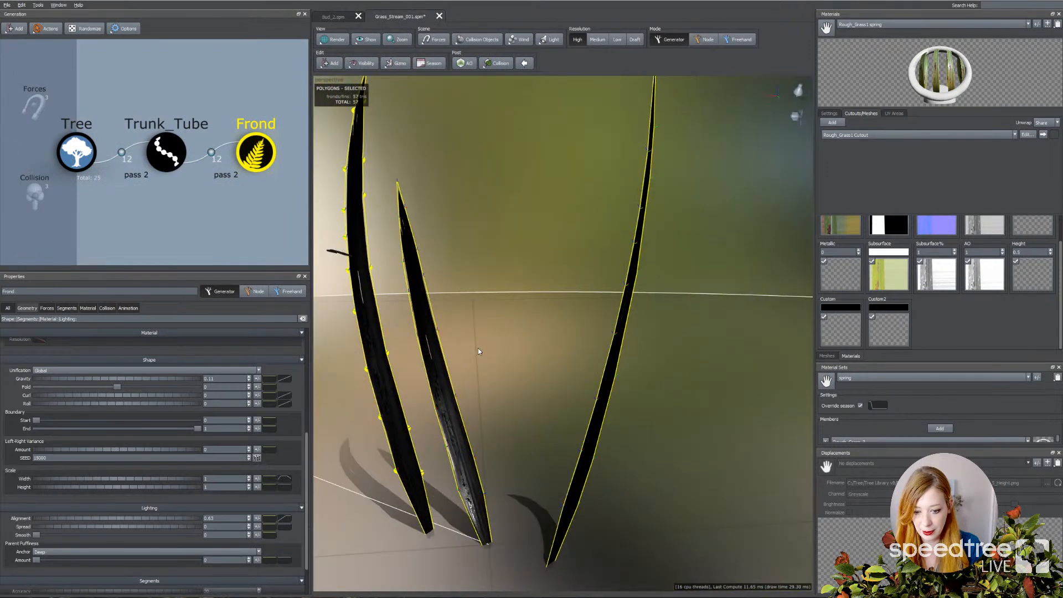
{"action": "left_click_drag", "start_coordinate": [450, 382], "coordinate": [547, 414]}
{"action": "left_click_drag", "start_coordinate": [486, 402], "coordinate": [504, 400]}
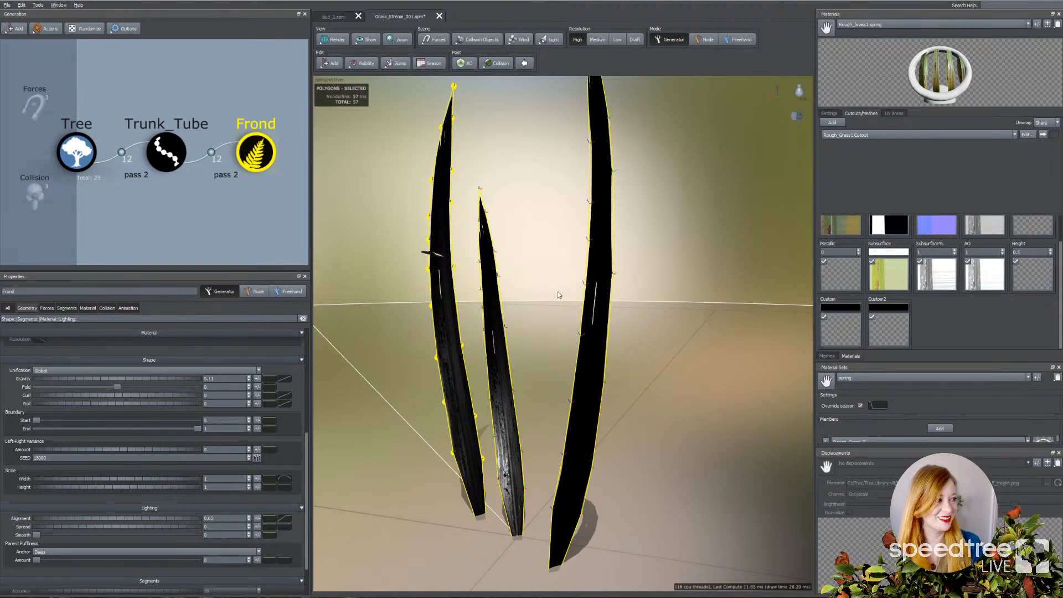
{"action": "middle_click_drag", "start_coordinate": [505, 324], "coordinate": [516, 323]}
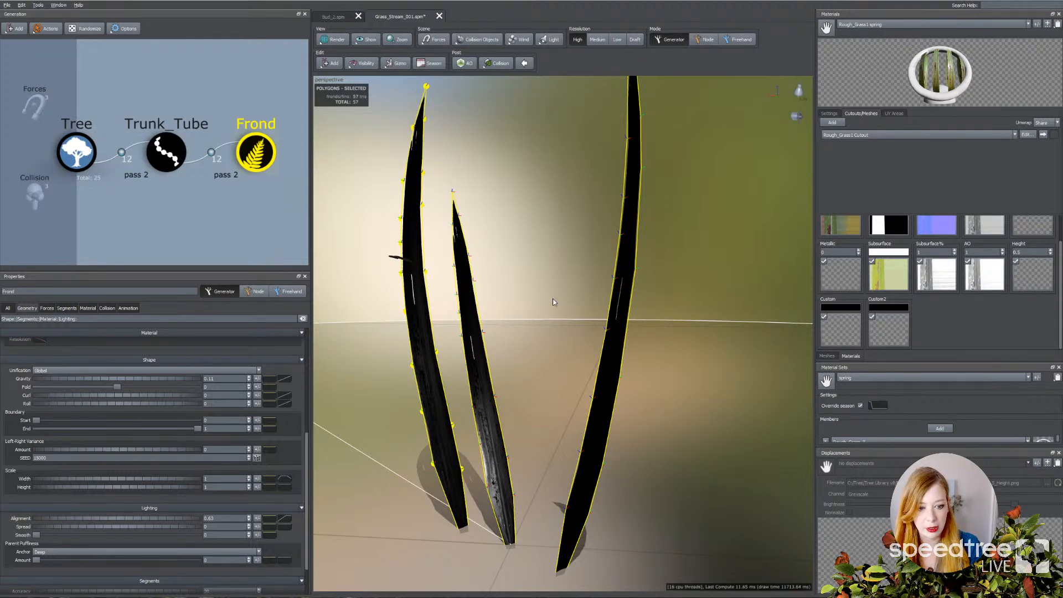
{"action": "middle_click_drag", "start_coordinate": [556, 297], "coordinate": [597, 268]}
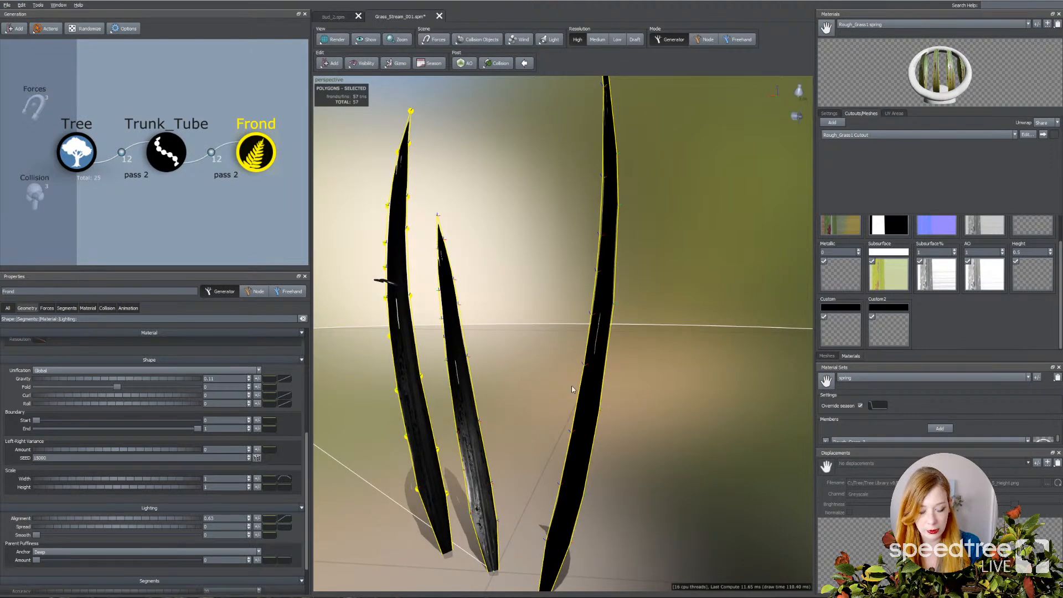
{"action": "middle_click_drag", "start_coordinate": [580, 383], "coordinate": [543, 391]}
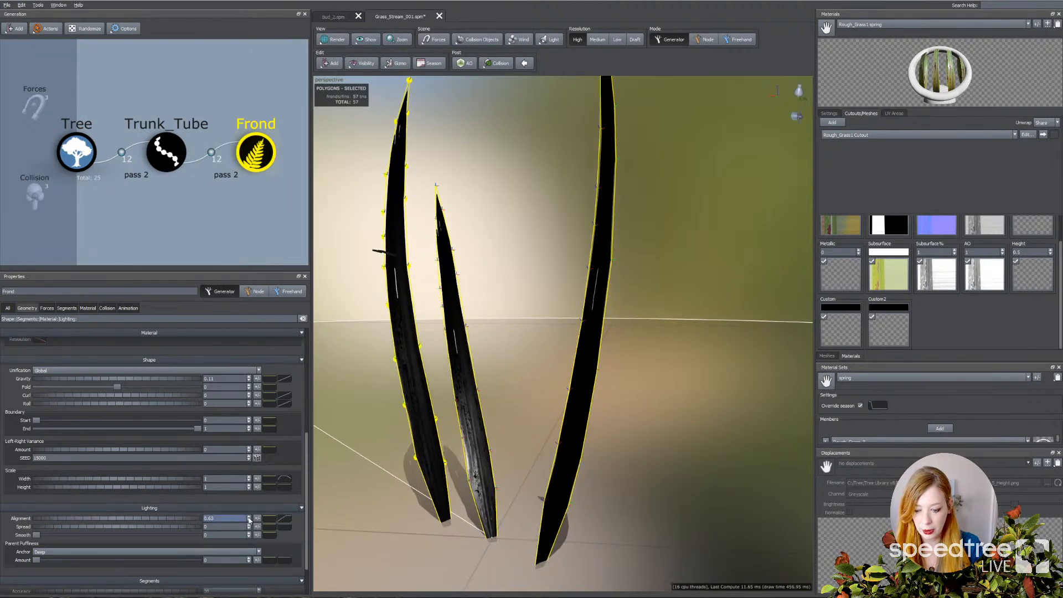
Step: Reshape the lighting Alignment profile curve to stay near zero over the lower half of the blade and climb steeply towards the tip
{"action": "left_click", "coordinate": [283, 519]}
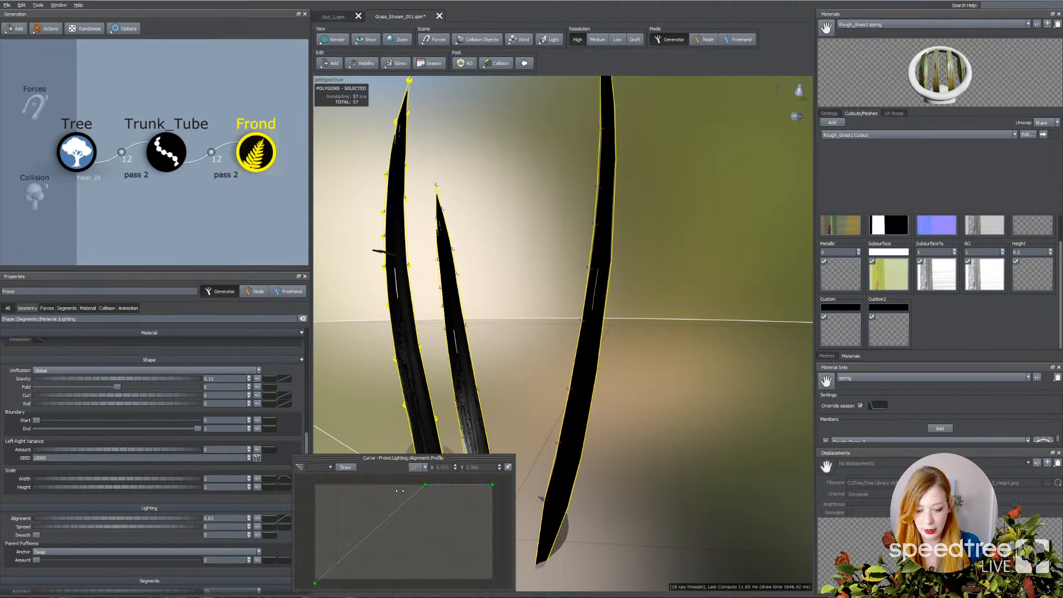
{"action": "left_click_drag", "start_coordinate": [417, 489], "coordinate": [416, 576]}
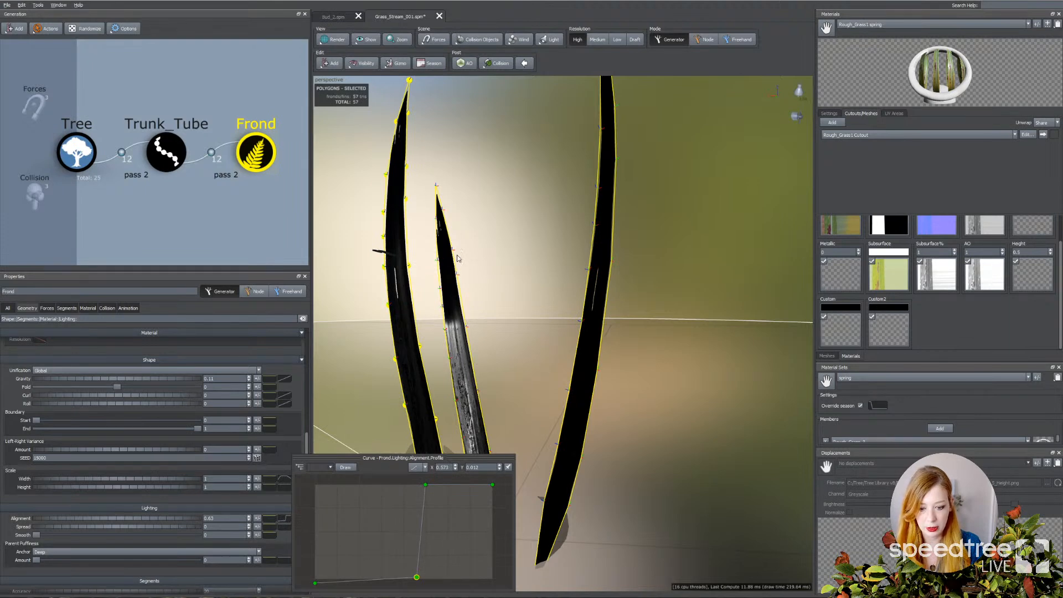
{"action": "left_click", "coordinate": [425, 485]}
{"action": "mouse_move", "coordinate": [426, 492]}
{"action": "left_mouse_down"}
{"action": "mouse_move", "coordinate": [446, 540]}
{"action": "mouse_move", "coordinate": [458, 522]}
{"action": "mouse_move", "coordinate": [439, 525]}
{"action": "mouse_move", "coordinate": [462, 558]}
{"action": "mouse_move", "coordinate": [459, 549]}
{"action": "left_mouse_up"}
{"action": "left_click", "coordinate": [443, 536]}
{"action": "scroll", "coordinate": [437, 502], "scroll_direction": "down", "scroll_amount": 2}
{"action": "left_click_drag", "start_coordinate": [436, 458], "coordinate": [275, 357]}
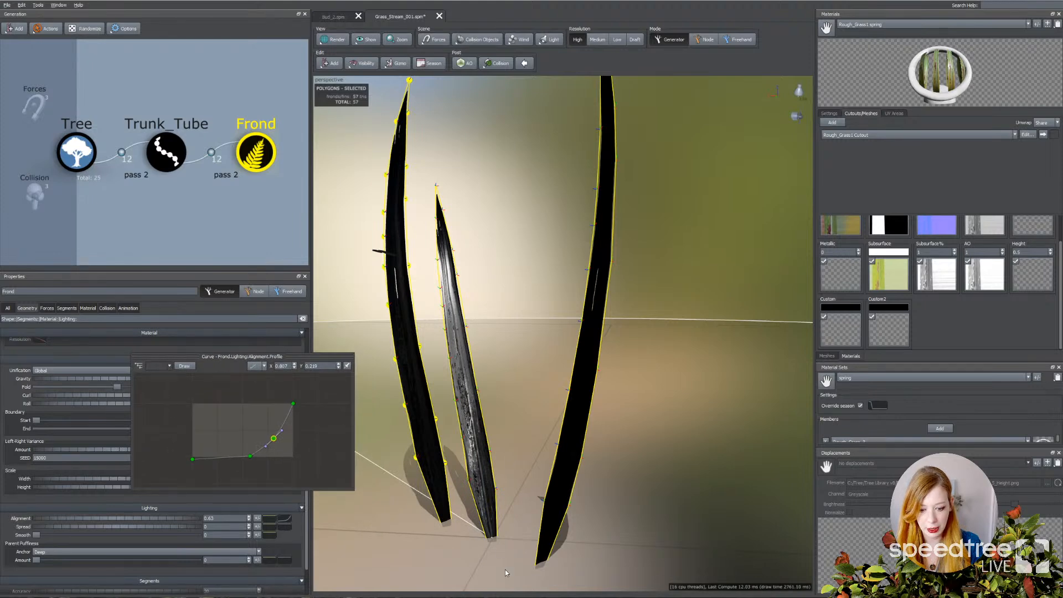
{"action": "left_click_drag", "start_coordinate": [193, 463], "coordinate": [200, 475]}
Step: Examine the specular response up close at a blade's base and across all three blades, with and without the Frond generator selected
{"action": "left_click_drag", "start_coordinate": [498, 501], "coordinate": [509, 465]}
{"action": "scroll", "coordinate": [510, 461], "scroll_direction": "up", "scroll_amount": 4}
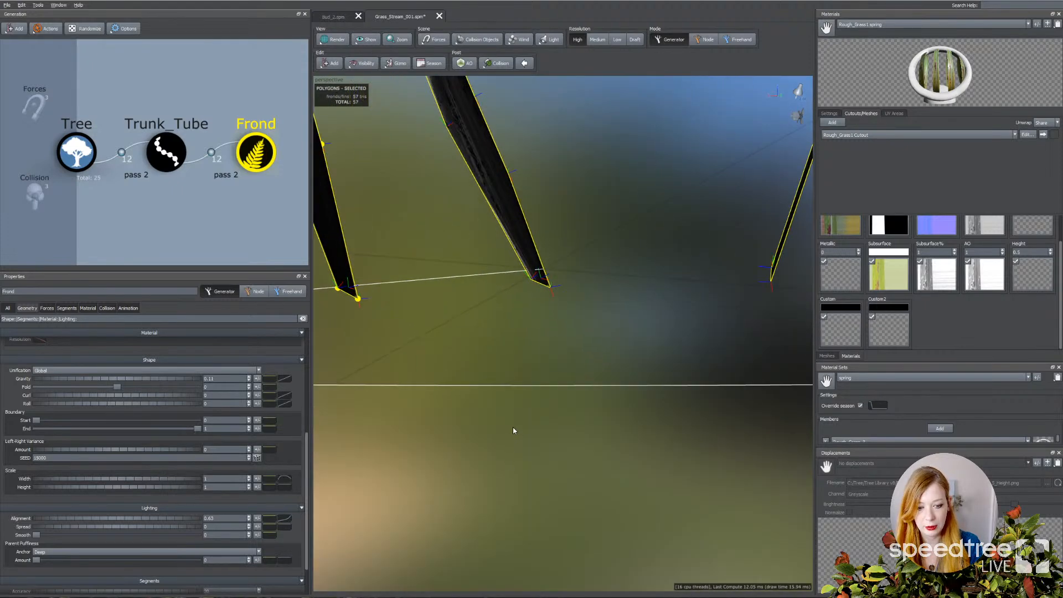
{"action": "middle_click_drag", "start_coordinate": [514, 377], "coordinate": [516, 416]}
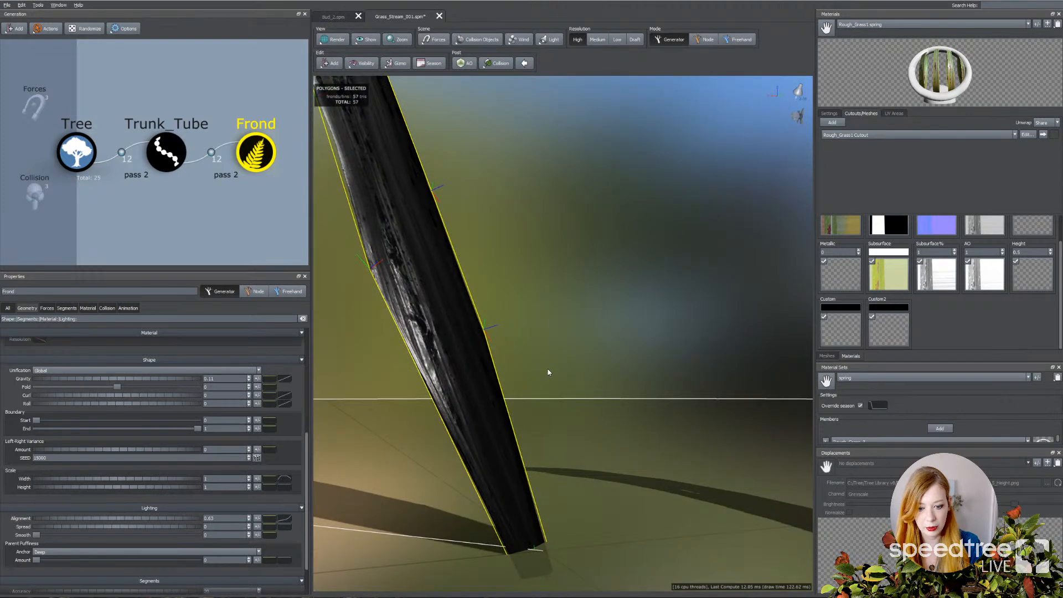
{"action": "left_click", "coordinate": [569, 320]}
{"action": "key", "text": "z"}
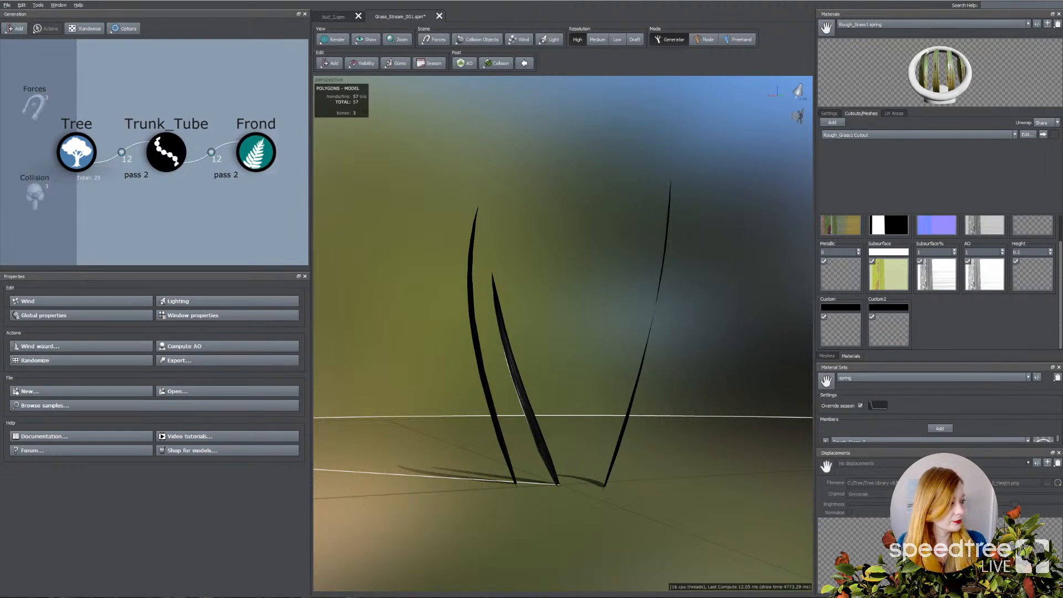
{"action": "left_click_drag", "start_coordinate": [586, 290], "coordinate": [601, 286]}
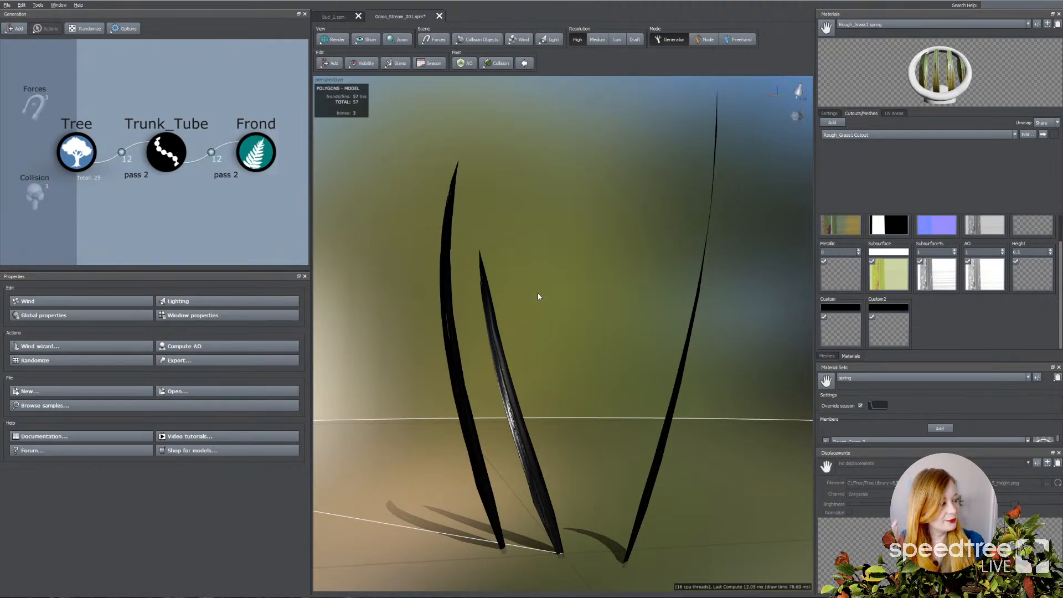
{"action": "left_click", "coordinate": [441, 247]}
{"action": "left_click_drag", "start_coordinate": [496, 262], "coordinate": [482, 222]}
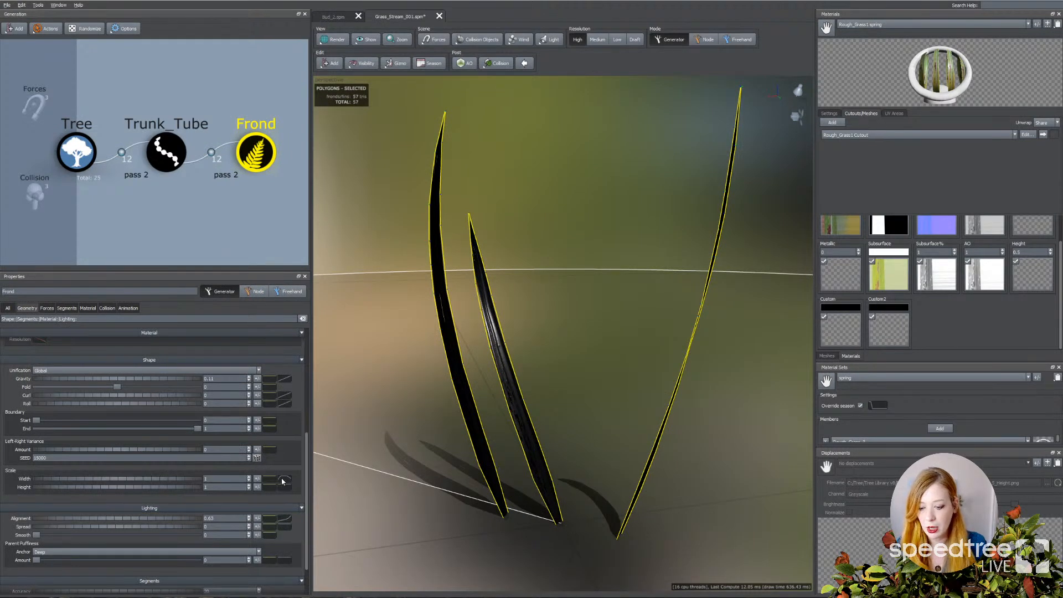
Step: Raise the tip end point of the Frond's lighting Alignment profile curve and check the highlight near a blade's tip
{"action": "left_click", "coordinate": [271, 521]}
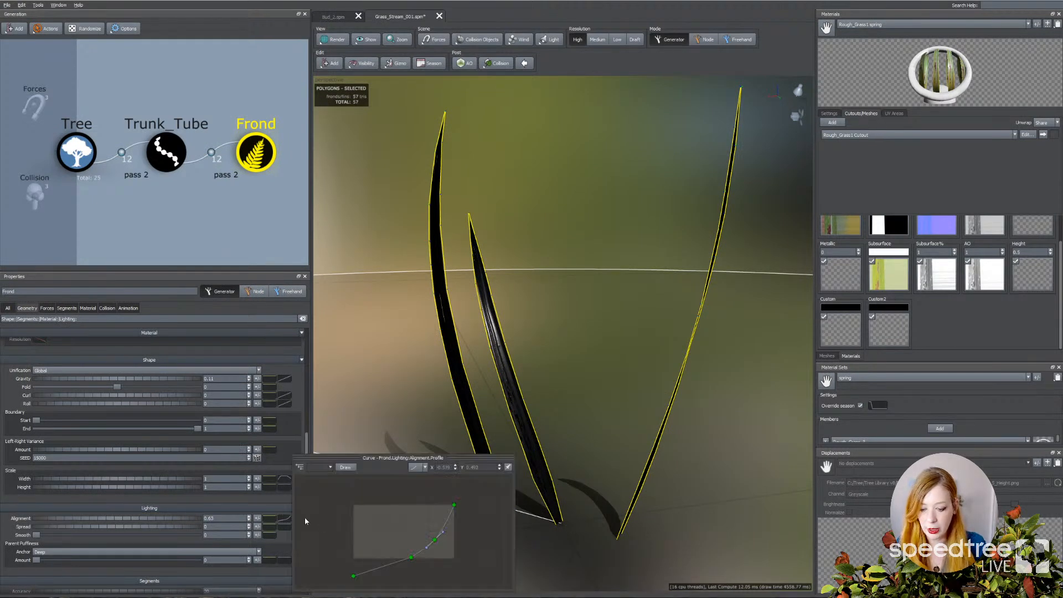
{"action": "left_click_drag", "start_coordinate": [455, 507], "coordinate": [451, 477]}
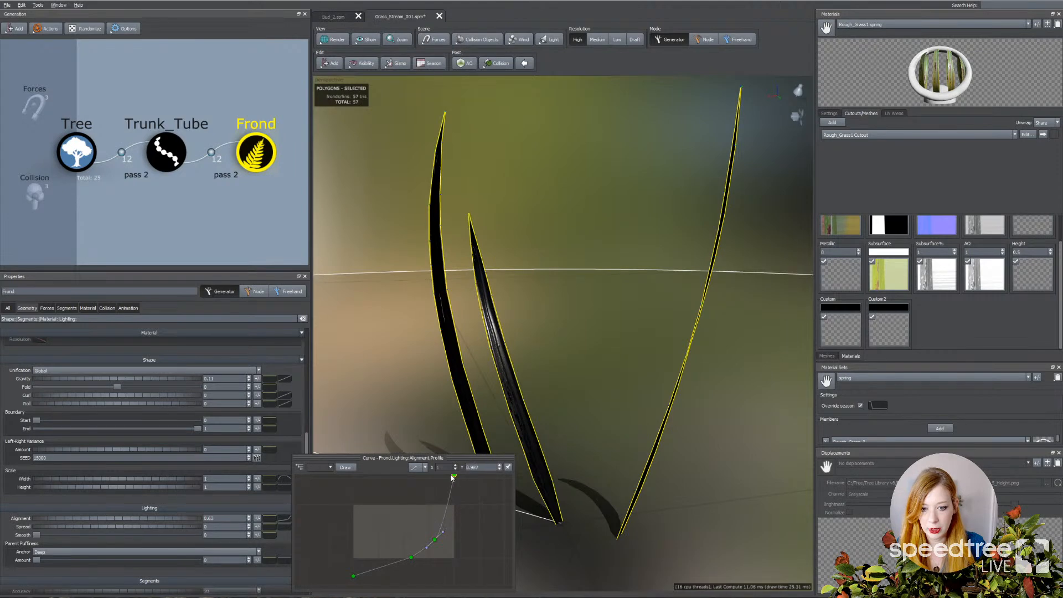
{"action": "scroll", "coordinate": [472, 422], "scroll_direction": "up", "scroll_amount": 3}
{"action": "middle_click_drag", "start_coordinate": [472, 422], "coordinate": [524, 443]}
{"action": "scroll", "coordinate": [490, 429], "scroll_direction": "up", "scroll_amount": 2}
{"action": "left_click", "coordinate": [235, 486]}
{"action": "key", "text": "Return"}
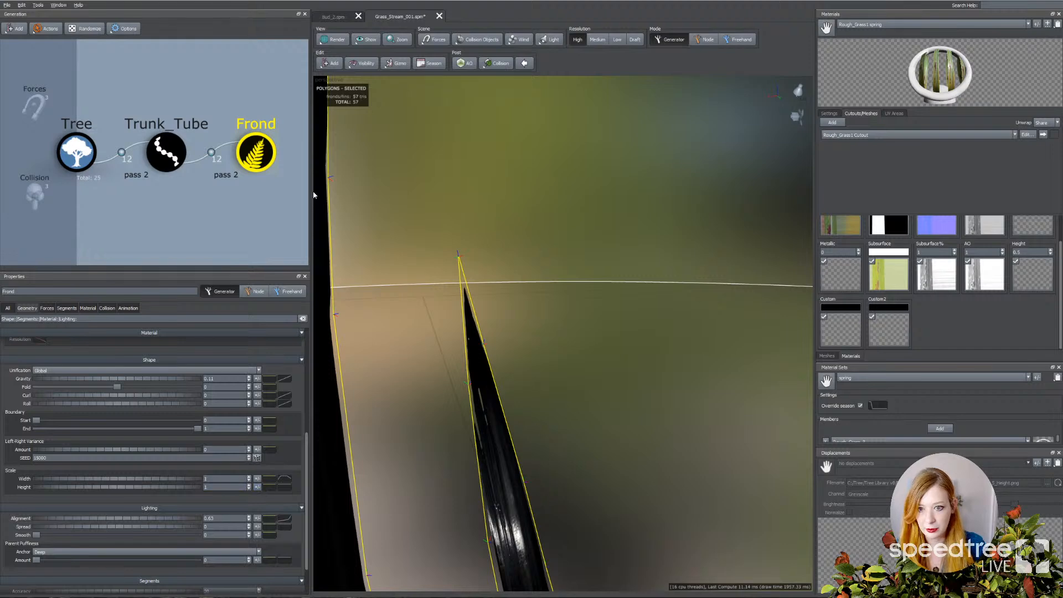
{"action": "left_click", "coordinate": [59, 5]}
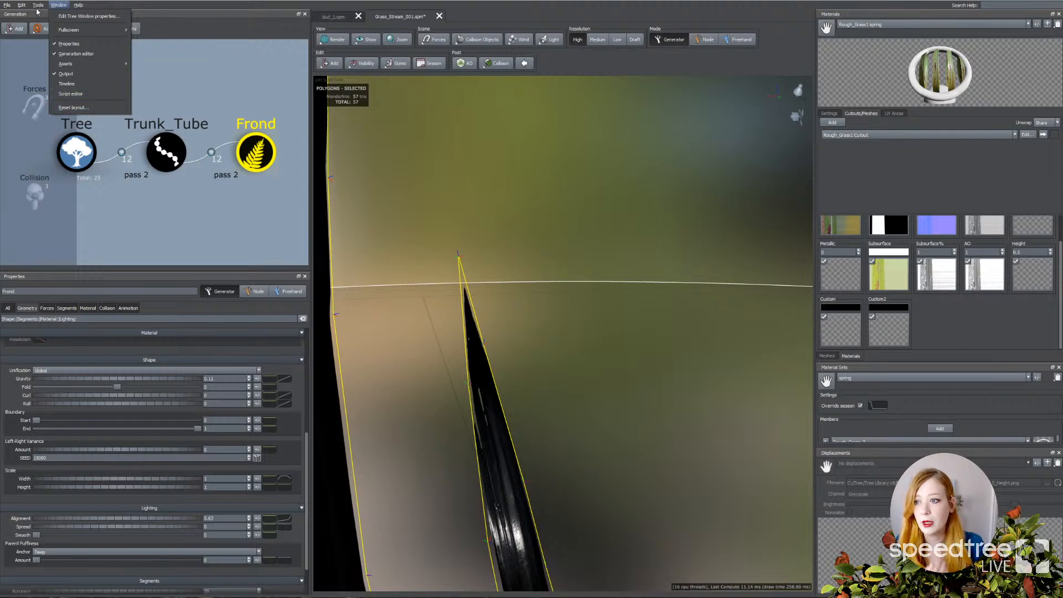
{"action": "mouse_move", "coordinate": [37, 5]}
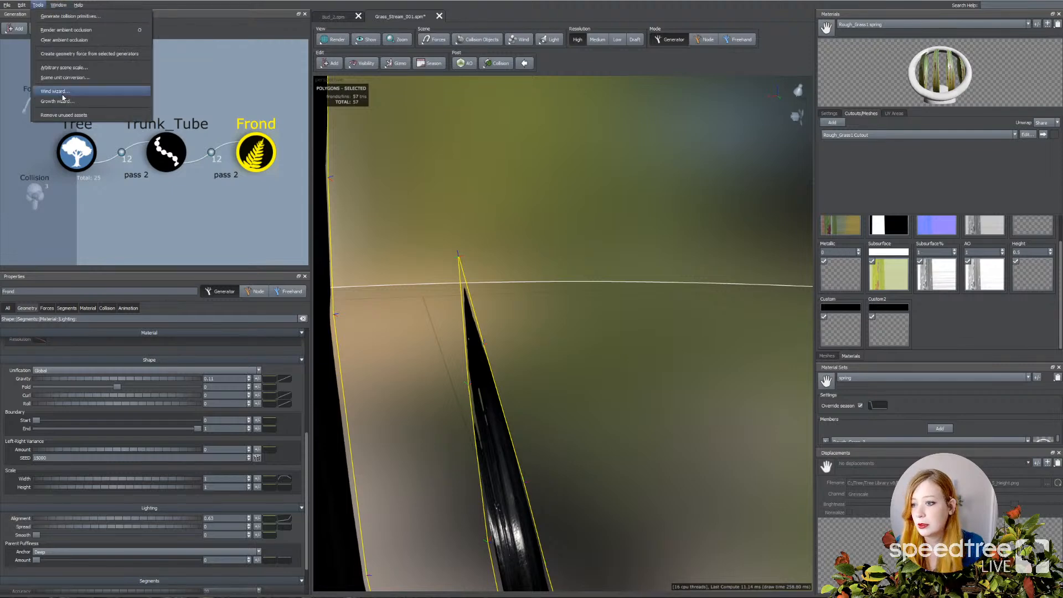
{"action": "mouse_move", "coordinate": [81, 7]}
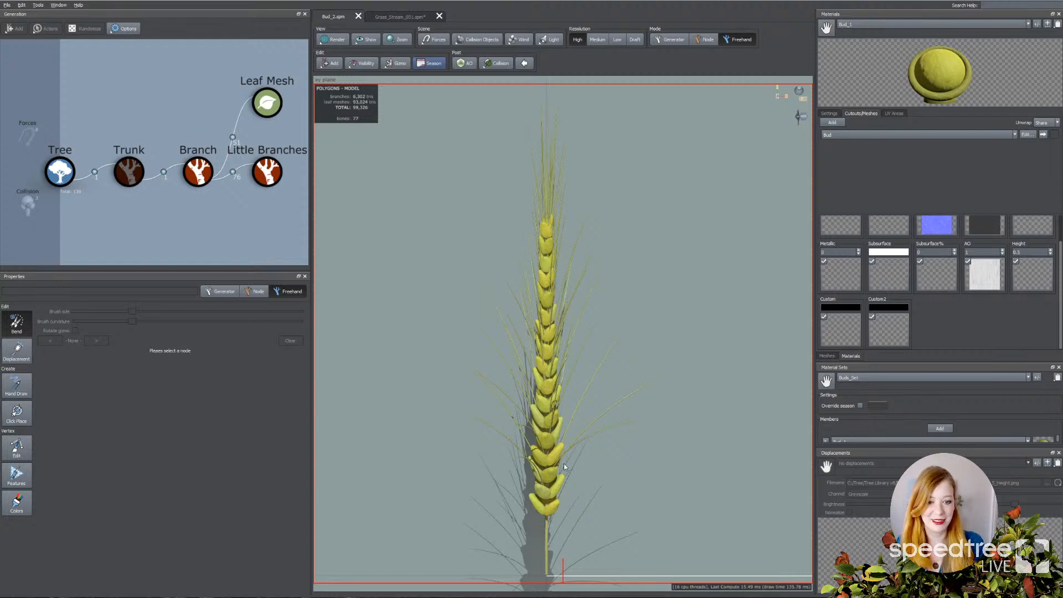
Step: Return to the Grass_Stream_001.spm document and examine the specular highlights up close and across all three deselected blades
{"action": "left_click", "coordinate": [413, 17]}
{"action": "middle_click_drag", "start_coordinate": [529, 442], "coordinate": [526, 422]}
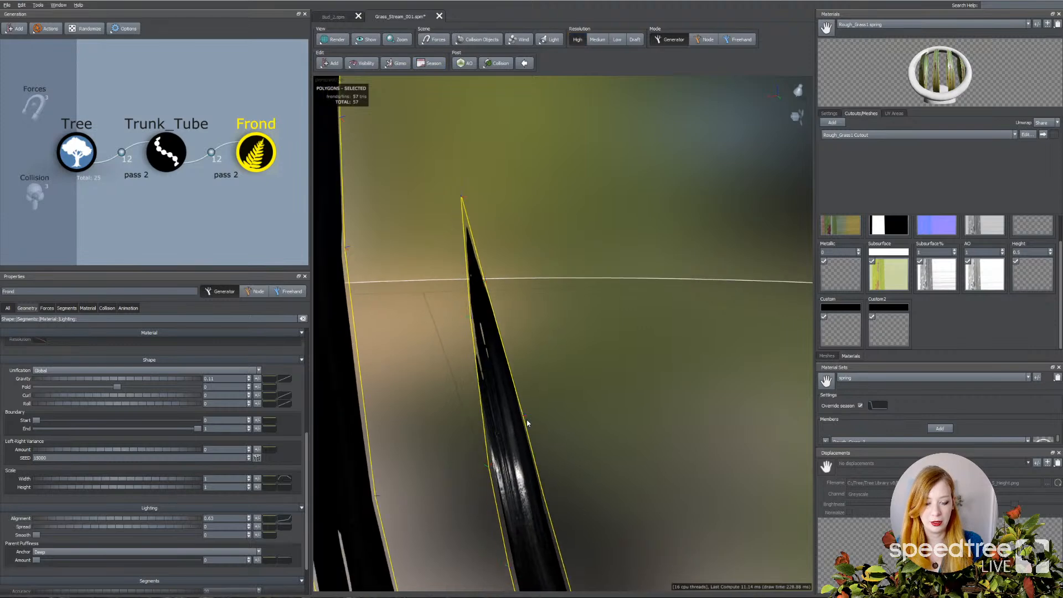
{"action": "scroll", "coordinate": [527, 420], "scroll_direction": "down", "scroll_amount": 3}
{"action": "scroll", "coordinate": [497, 475], "scroll_direction": "down", "scroll_amount": 2}
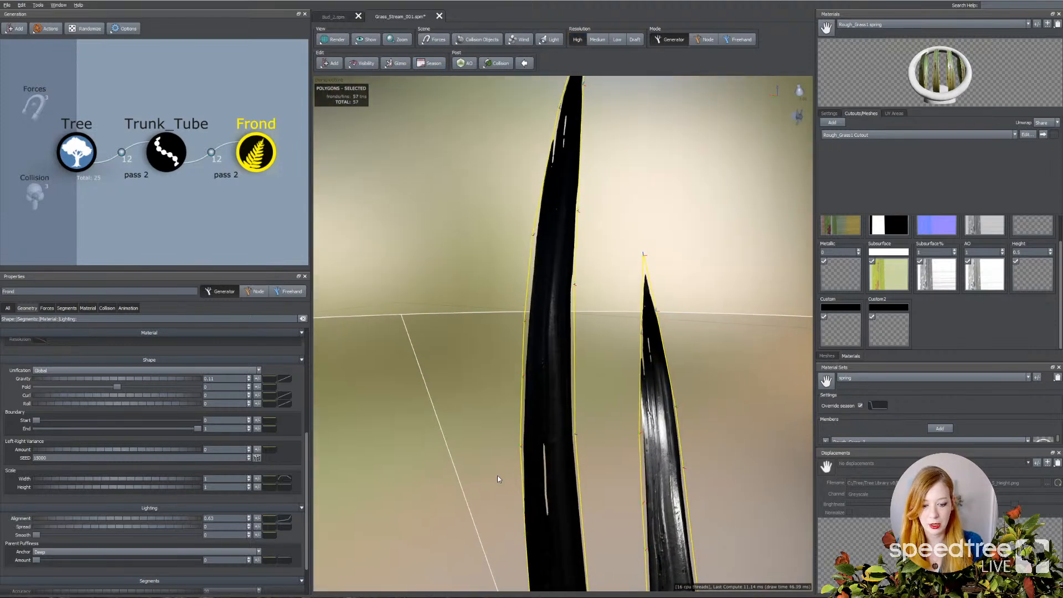
{"action": "left_click", "coordinate": [422, 292]}
{"action": "scroll", "coordinate": [422, 292], "scroll_direction": "down", "scroll_amount": 4}
{"action": "left_click_drag", "start_coordinate": [421, 291], "coordinate": [497, 330]}
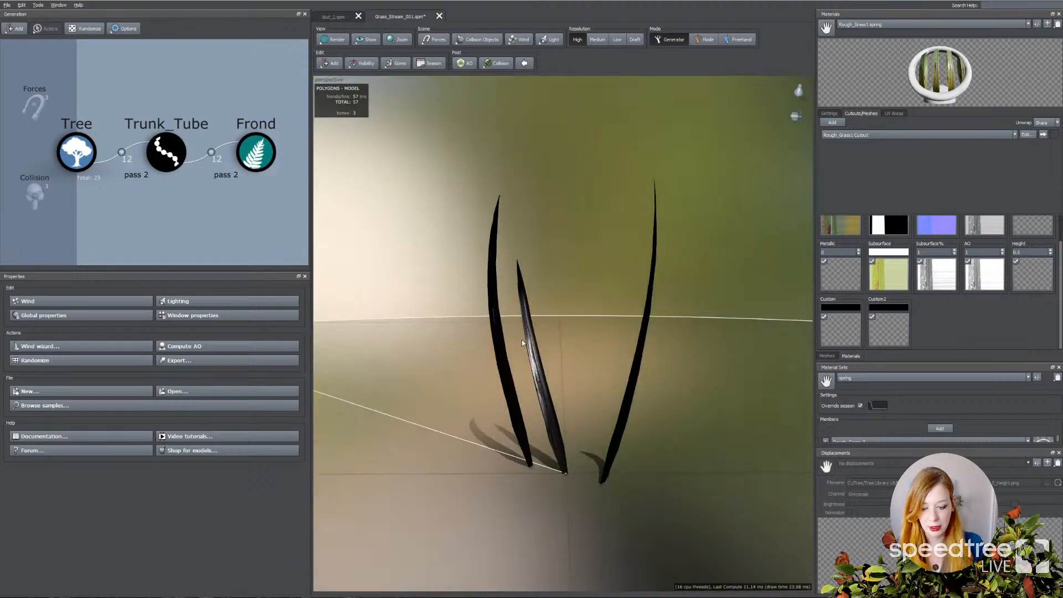
Step: Switch to the browser to study the backlit grass photo, return to SpeedTree and compare the blades' highlights from several angles
{"action": "mouse_move", "coordinate": [294, 595]}
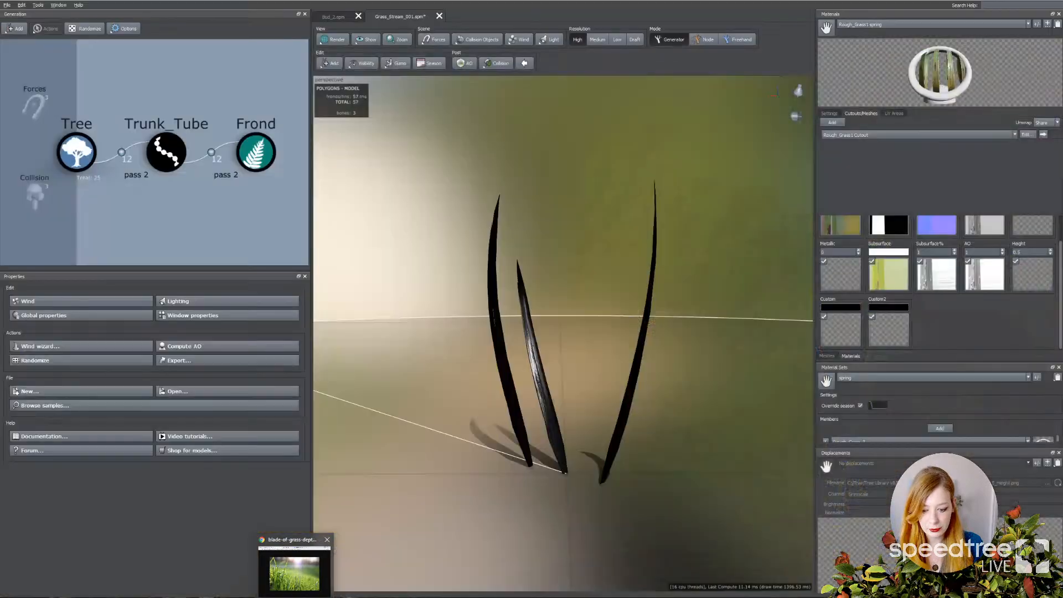
{"action": "left_click", "coordinate": [302, 571]}
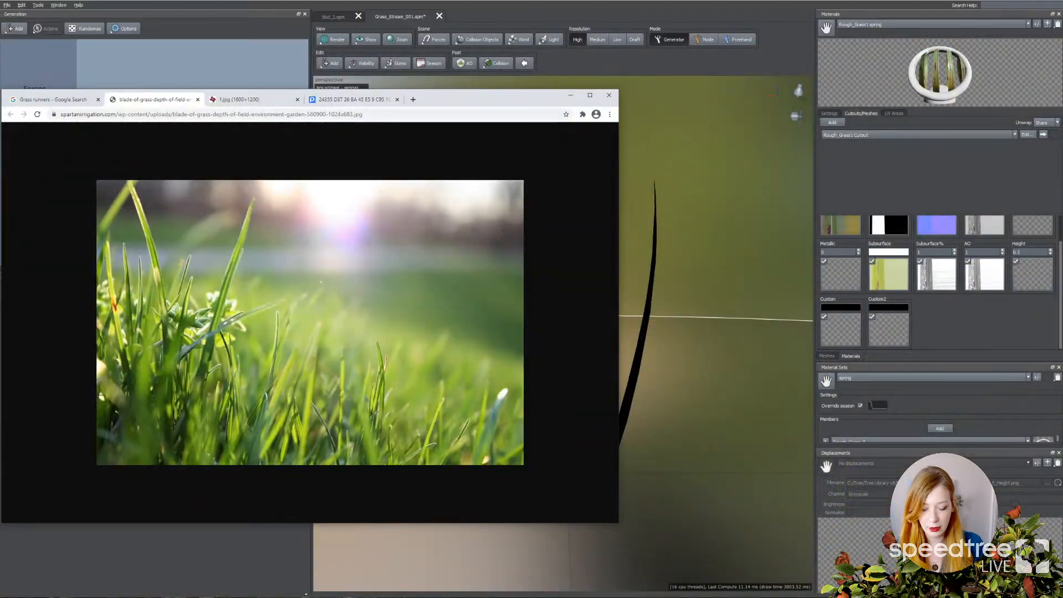
{"action": "left_click", "coordinate": [769, 295]}
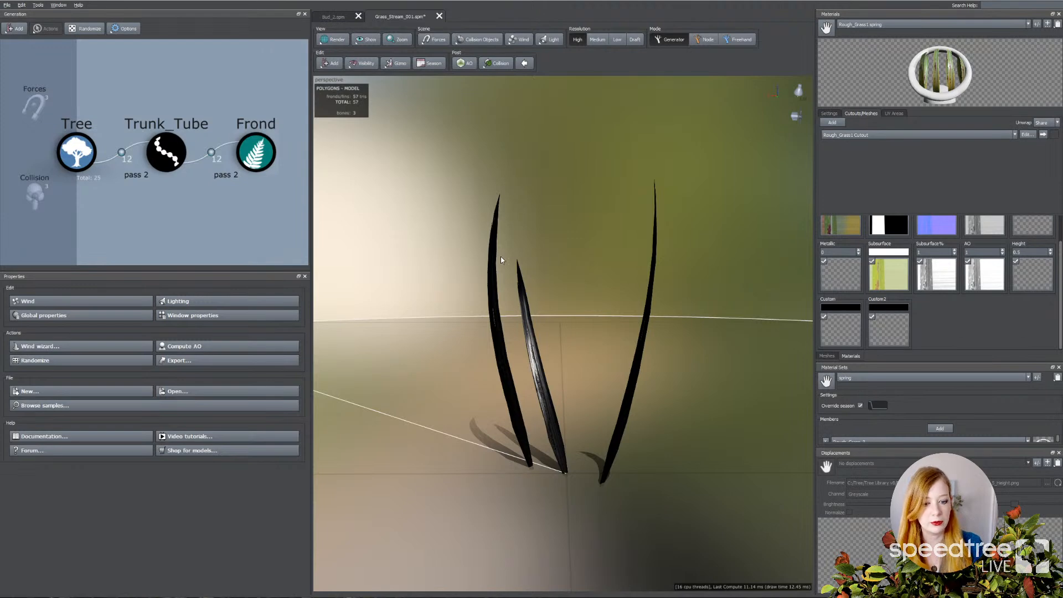
{"action": "left_click_drag", "start_coordinate": [573, 319], "coordinate": [584, 381]}
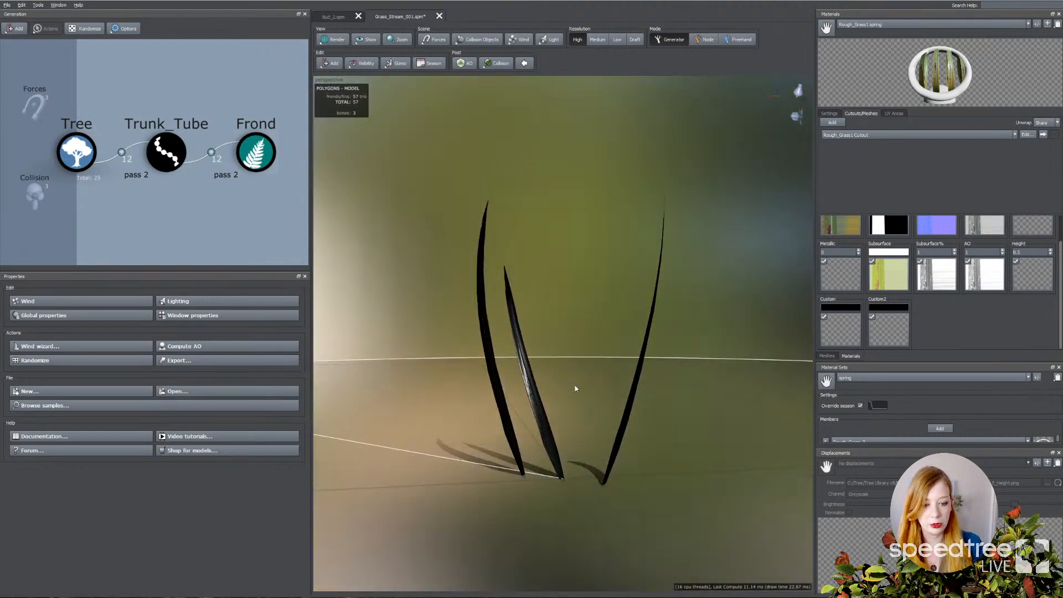
{"action": "left_click_drag", "start_coordinate": [616, 319], "coordinate": [558, 344]}
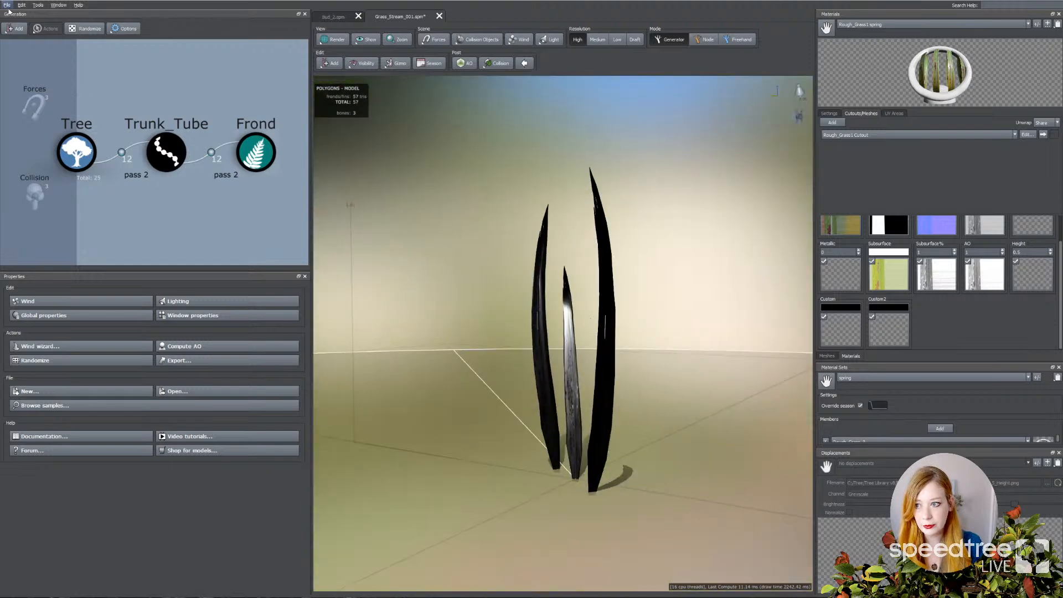
{"action": "left_click_drag", "start_coordinate": [532, 311], "coordinate": [554, 314]}
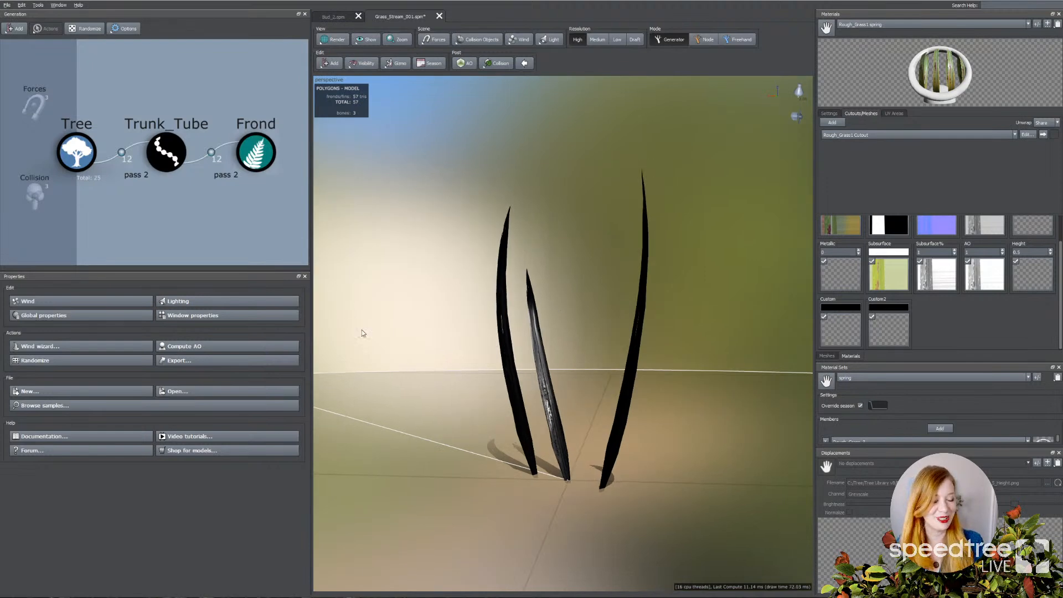
{"action": "left_click_drag", "start_coordinate": [510, 367], "coordinate": [497, 351]}
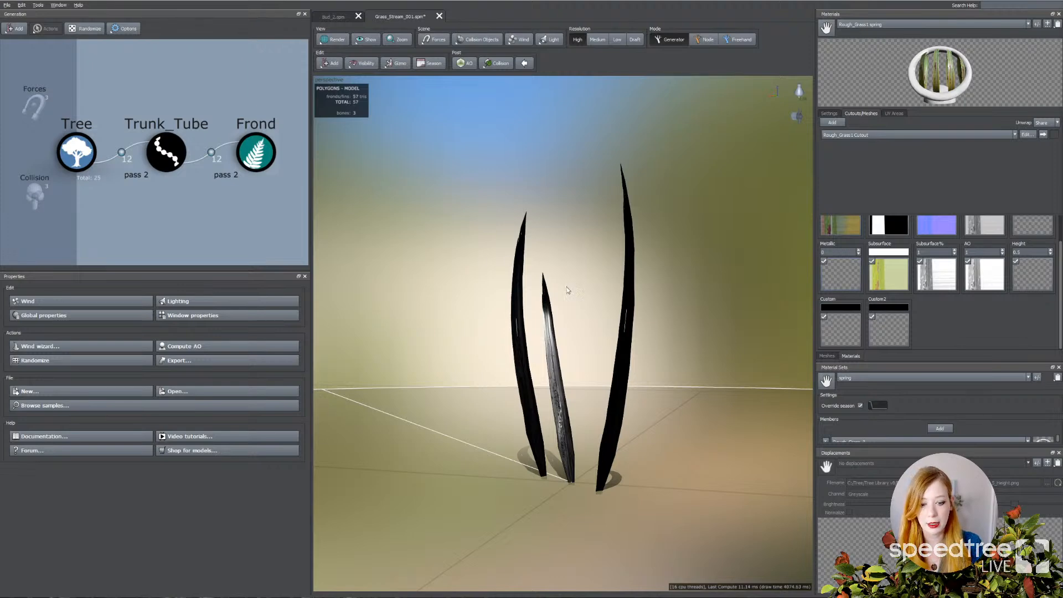
{"action": "scroll", "coordinate": [542, 302], "scroll_direction": "up", "scroll_amount": 3}
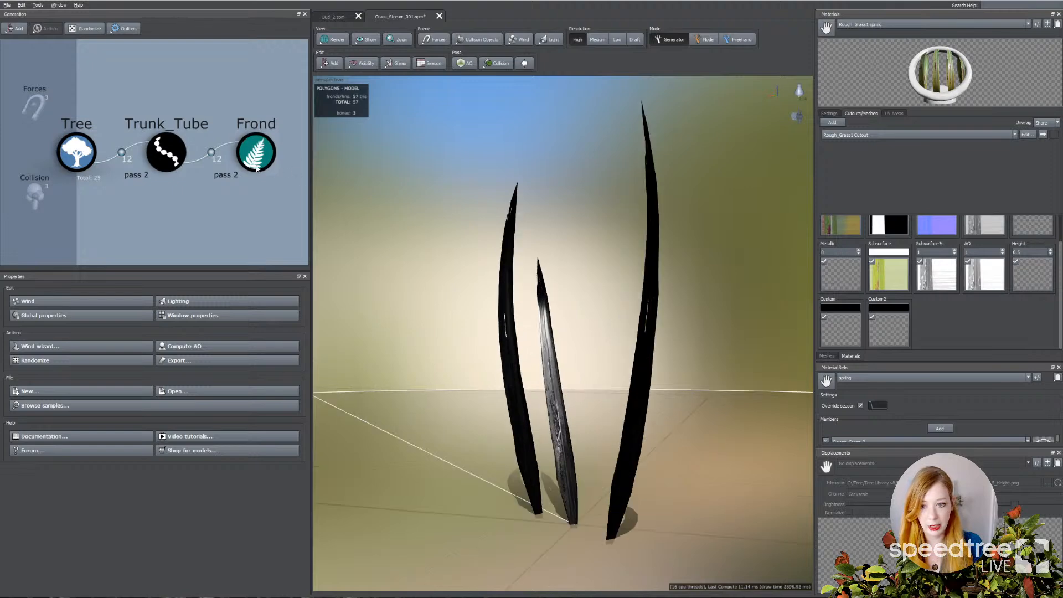
{"action": "left_click", "coordinate": [538, 408]}
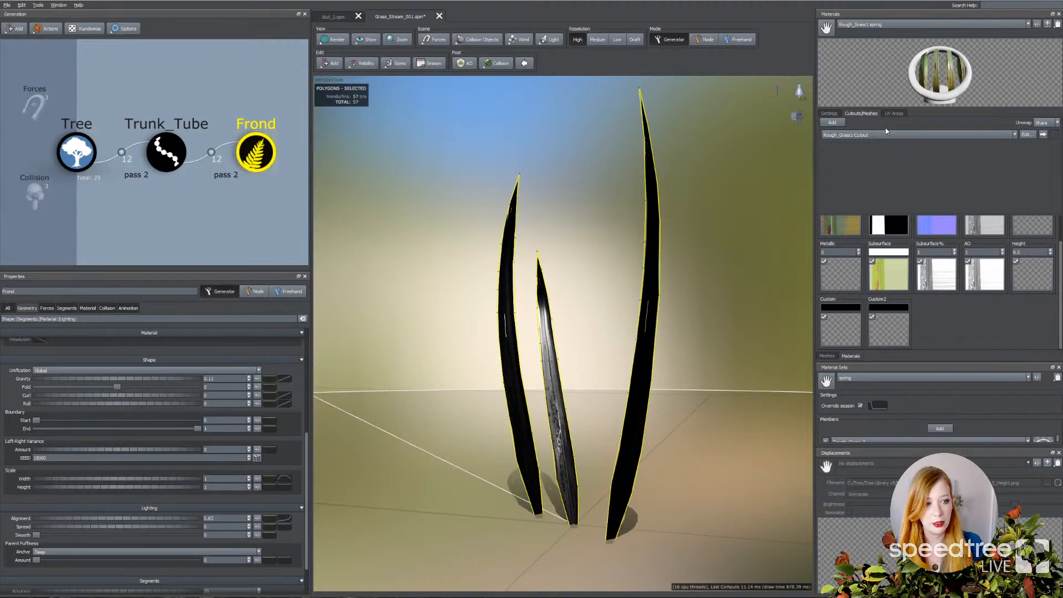
{"action": "left_click", "coordinate": [883, 24]}
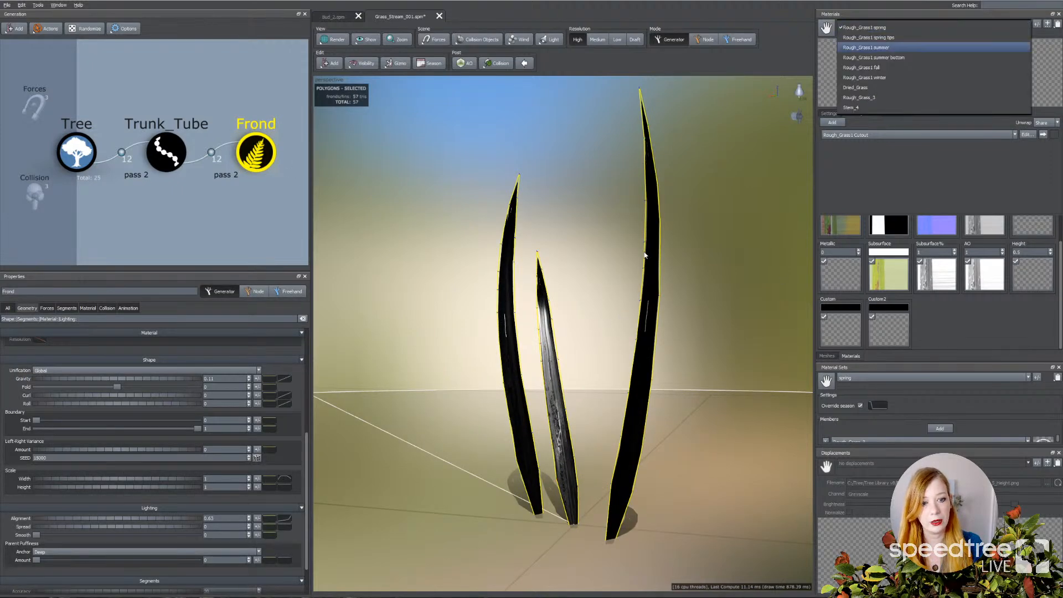
{"action": "left_click", "coordinate": [431, 338]}
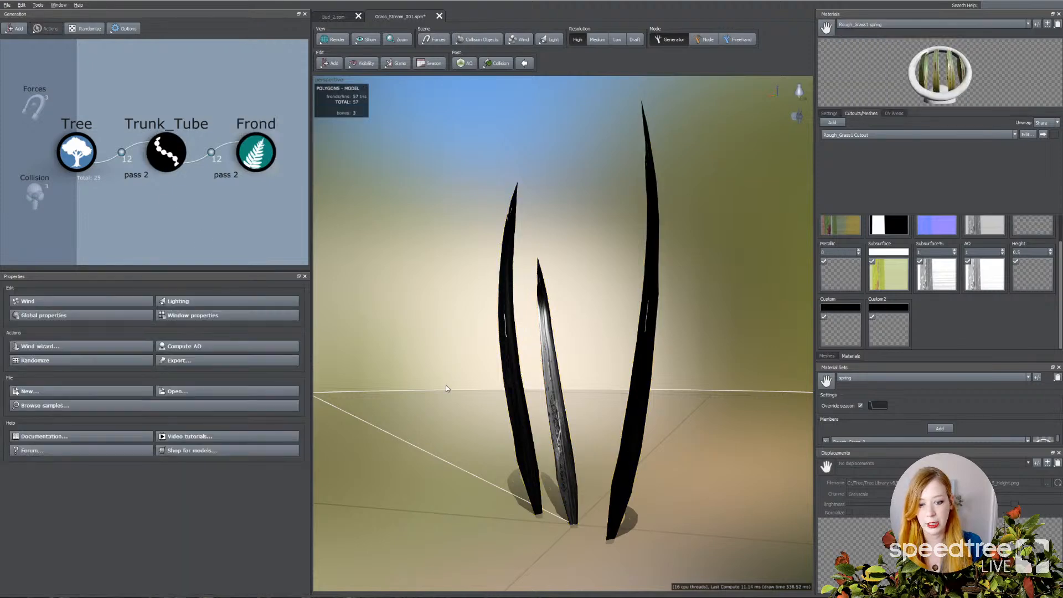
Step: Switch the viewport's render mode to Standard
{"action": "left_click", "coordinate": [339, 40]}
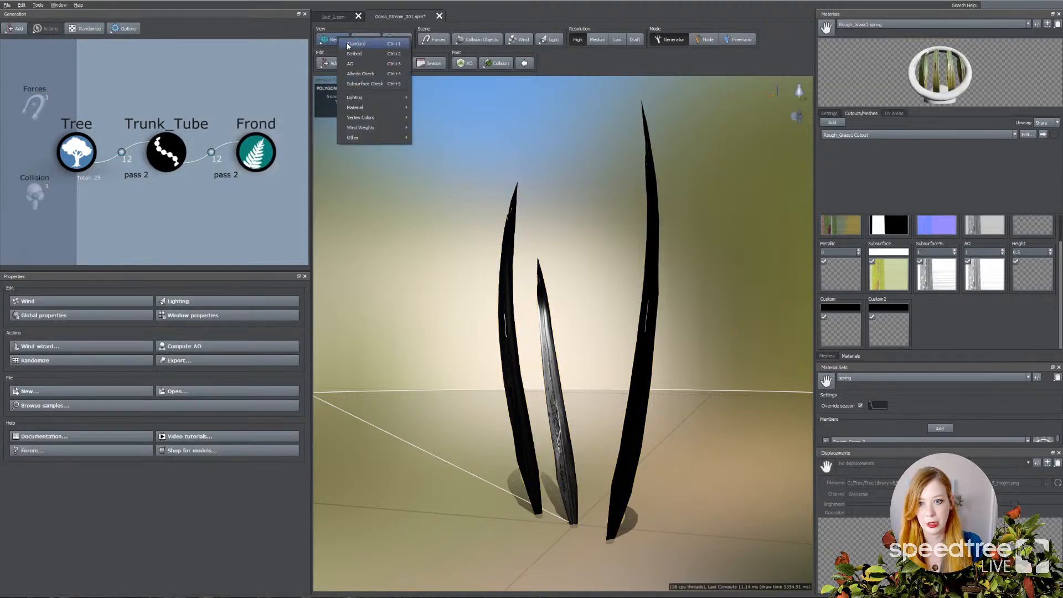
{"action": "left_click", "coordinate": [349, 44]}
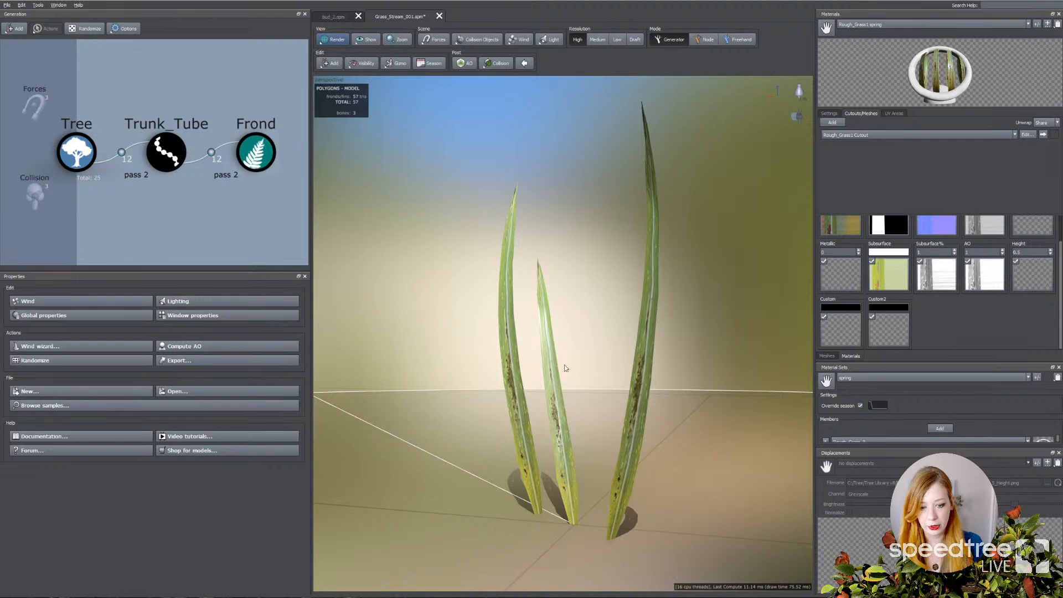
Step: Set the Trunk_Tube generator's spine Gravity to 0.26 so the blades arch over, and inspect the bent spines
{"action": "left_click", "coordinate": [166, 152]}
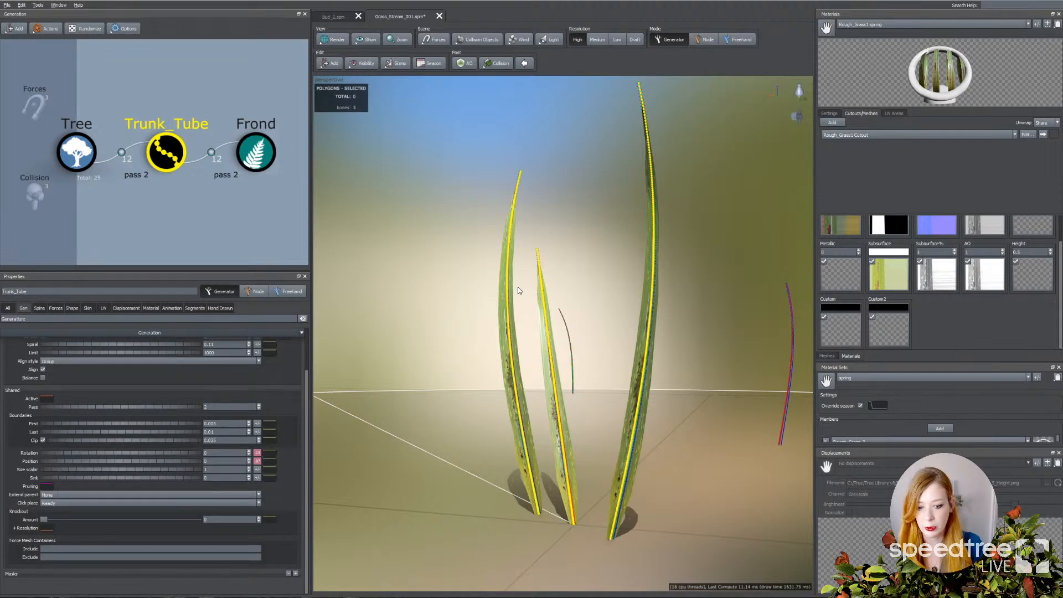
{"action": "left_click", "coordinate": [40, 309]}
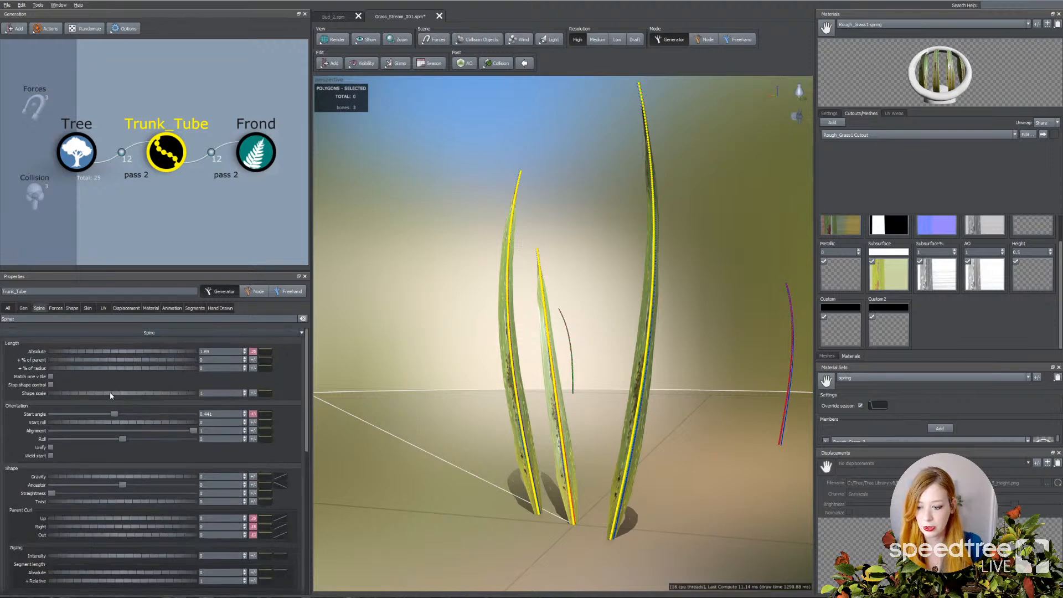
{"action": "left_click_drag", "start_coordinate": [119, 476], "coordinate": [132, 478]}
{"action": "left_click_drag", "start_coordinate": [406, 434], "coordinate": [563, 394]}
{"action": "scroll", "coordinate": [558, 410], "scroll_direction": "up", "scroll_amount": 4}
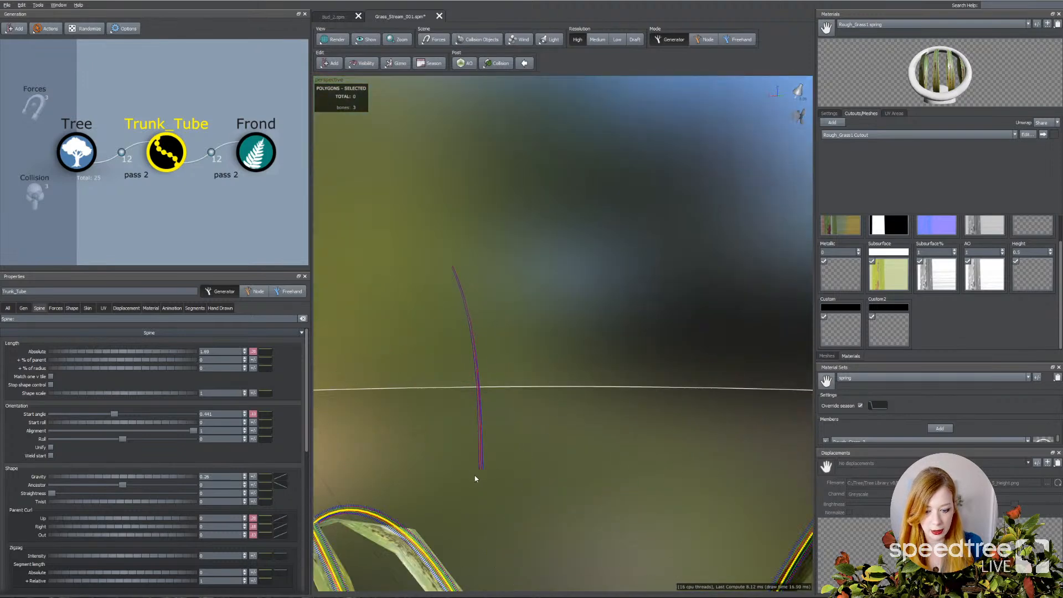
{"action": "middle_click_drag", "start_coordinate": [473, 476], "coordinate": [517, 424]}
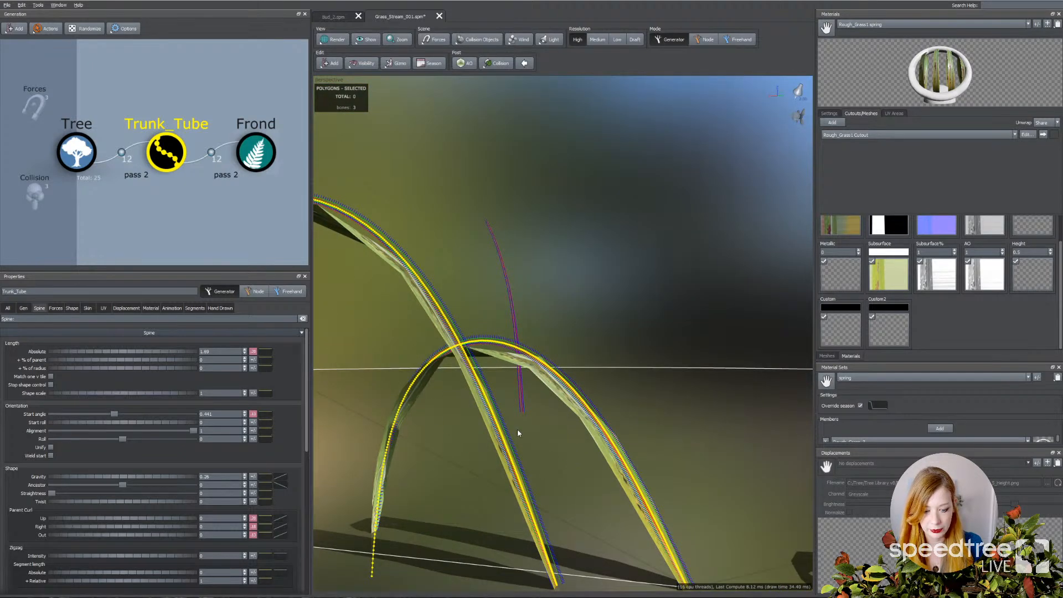
Step: Select a bent blade's frond, open Rough_Grass1 Cutout for mesh editing and place the editor so the blade stays in view
{"action": "left_click", "coordinate": [445, 334]}
{"action": "left_click_drag", "start_coordinate": [397, 348], "coordinate": [391, 301]}
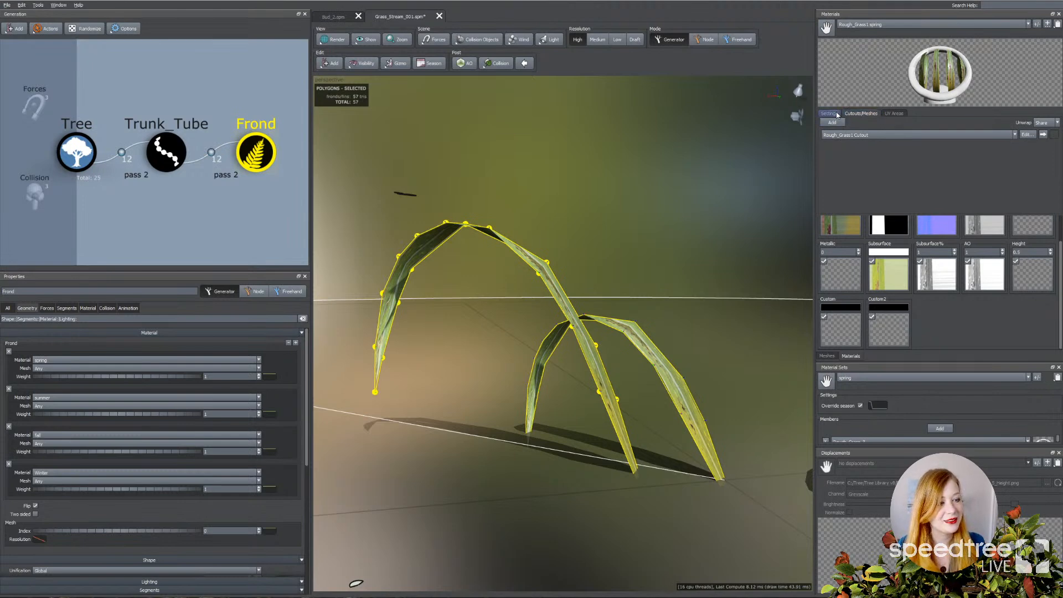
{"action": "left_click", "coordinate": [1027, 135]}
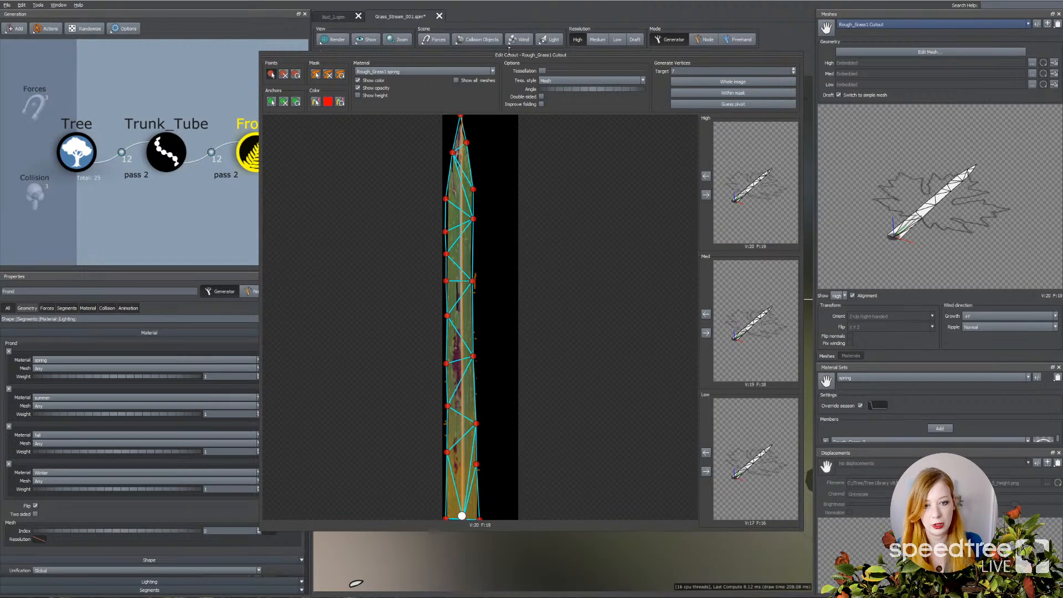
{"action": "left_click_drag", "start_coordinate": [419, 56], "coordinate": [820, 86]}
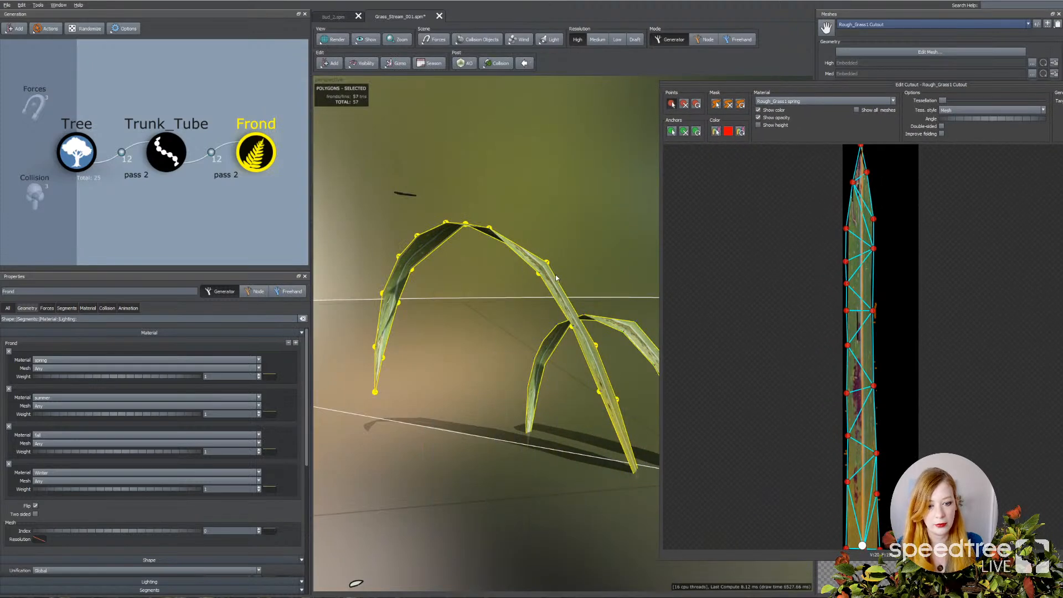
Step: Try adding three vertices along the long right edge of the grass cutout's outline, and close the cutout editor
{"action": "left_click", "coordinate": [874, 348]}
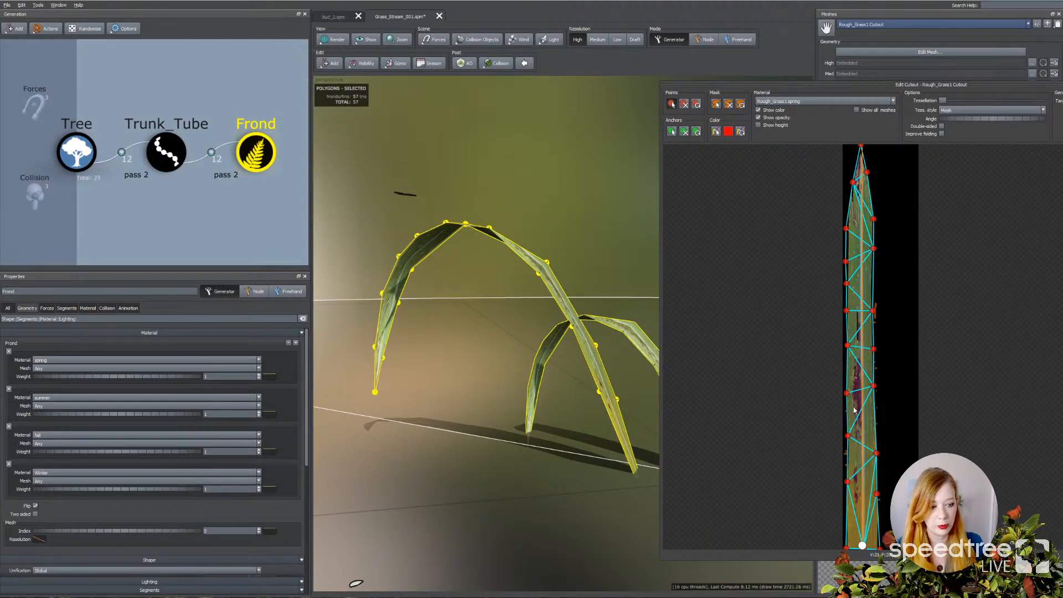
{"action": "left_click", "coordinate": [846, 375]}
{"action": "left_click_drag", "start_coordinate": [847, 376], "coordinate": [875, 420]}
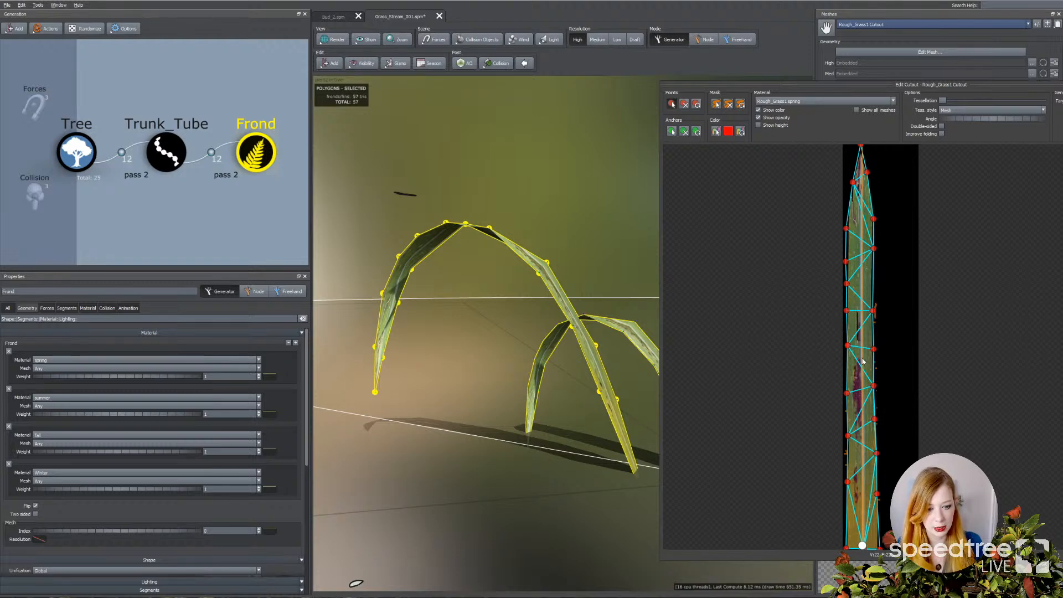
{"action": "left_click", "coordinate": [873, 279]}
{"action": "left_click_drag", "start_coordinate": [873, 279], "coordinate": [873, 279]}
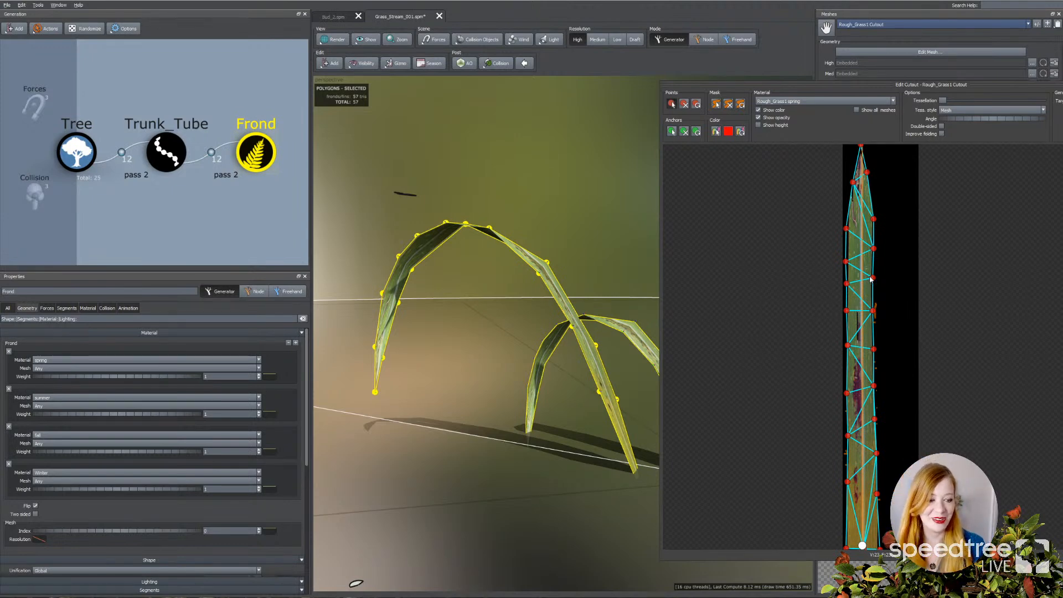
{"action": "left_click_drag", "start_coordinate": [873, 278], "coordinate": [875, 275]}
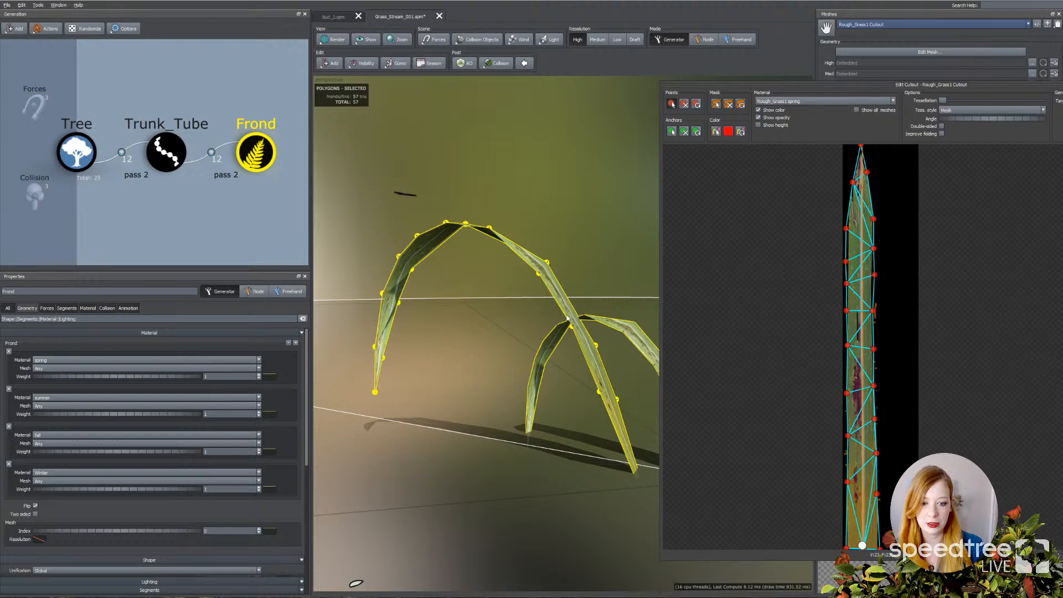
{"action": "left_click", "coordinate": [621, 208]}
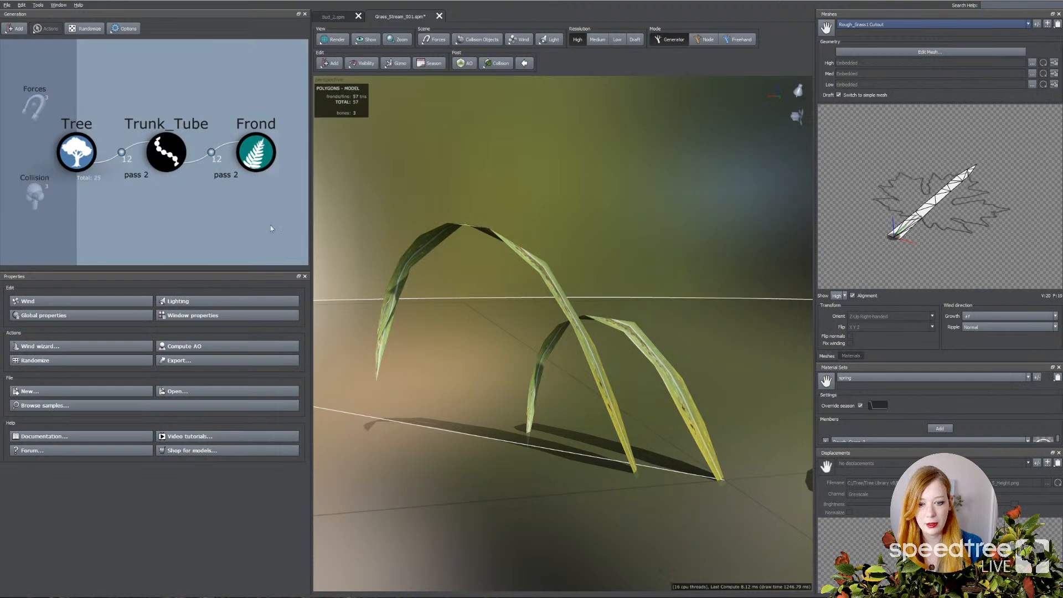
Step: Set the Trunk_Tube generator's spine Gravity to 0 so the blades no longer arch over
{"action": "left_click", "coordinate": [165, 158]}
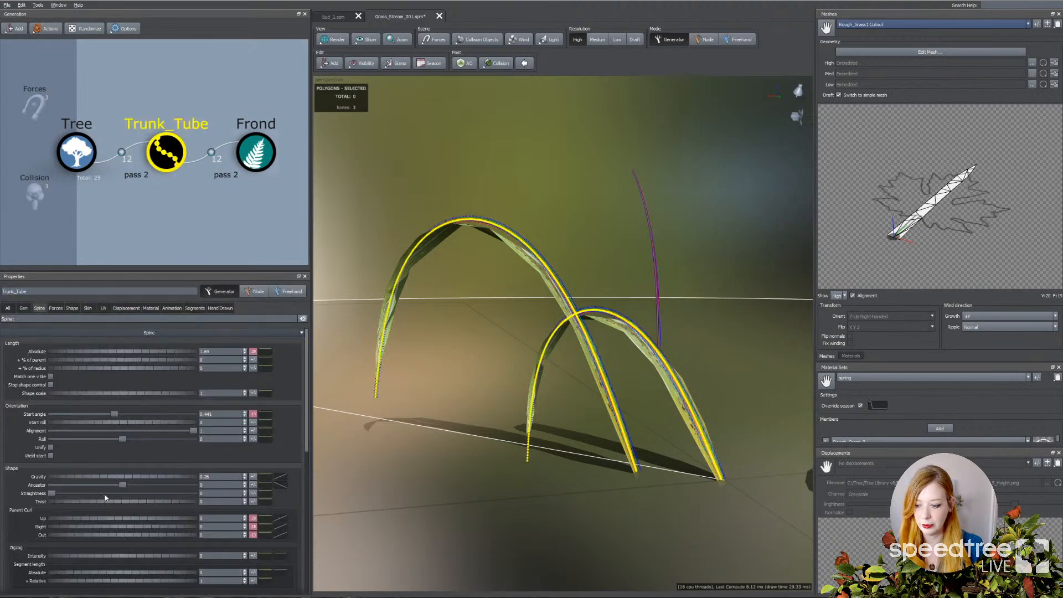
{"action": "left_click", "coordinate": [198, 478]}
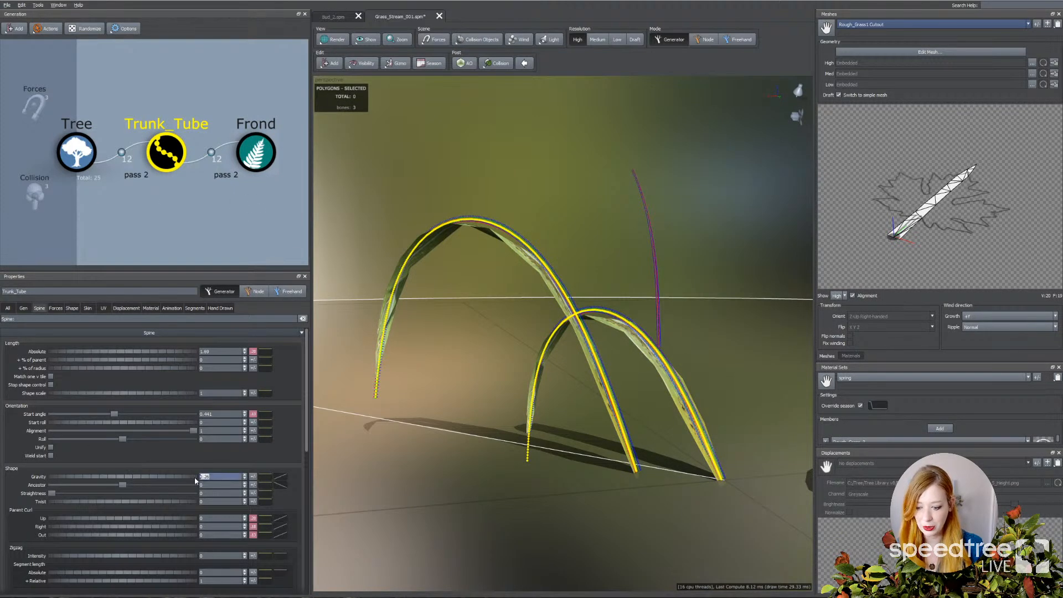
{"action": "type", "text": "0"}
Step: Add variance to the Trunk_Tube spine Gravity, using a Gaussian (bell curve) distribution with Favor outliers raised to more than half
{"action": "left_click", "coordinate": [253, 476]}
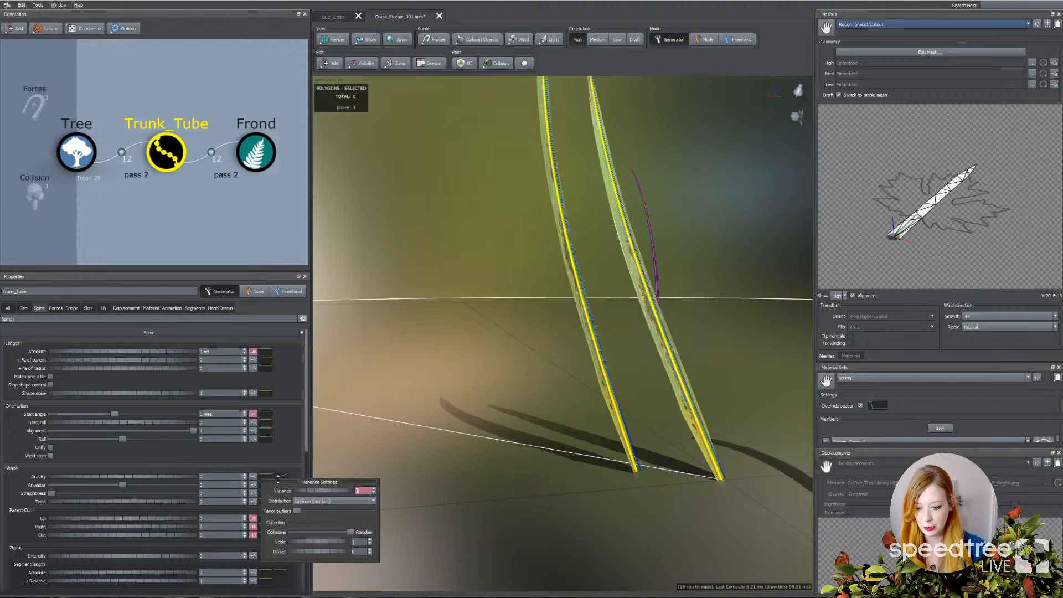
{"action": "left_click_drag", "start_coordinate": [300, 491], "coordinate": [342, 491]}
{"action": "left_click", "coordinate": [325, 501]}
{"action": "left_click", "coordinate": [320, 515]}
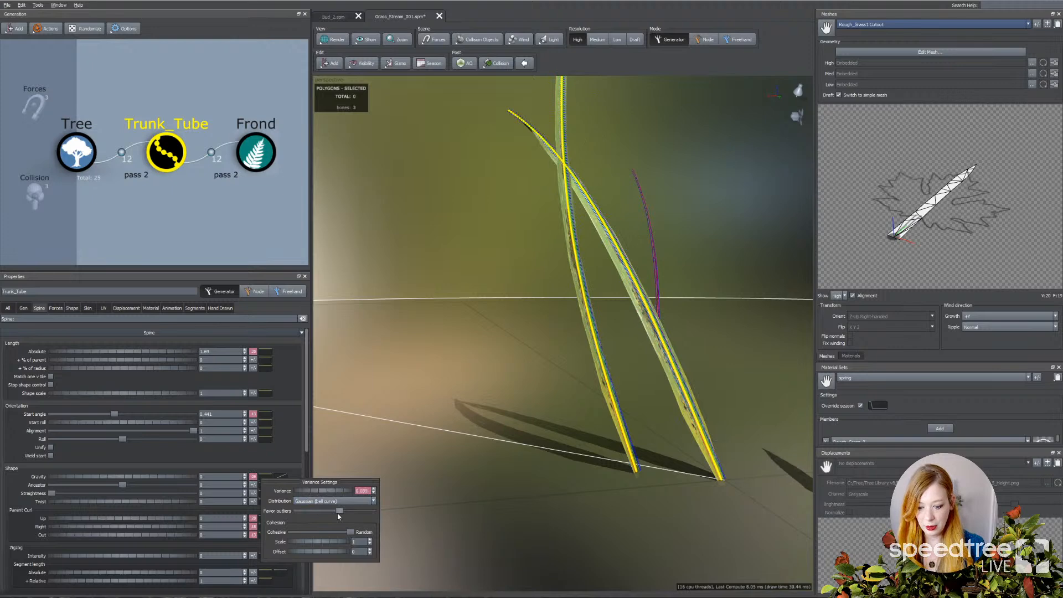
{"action": "left_click", "coordinate": [400, 500]}
{"action": "left_click", "coordinate": [284, 253]}
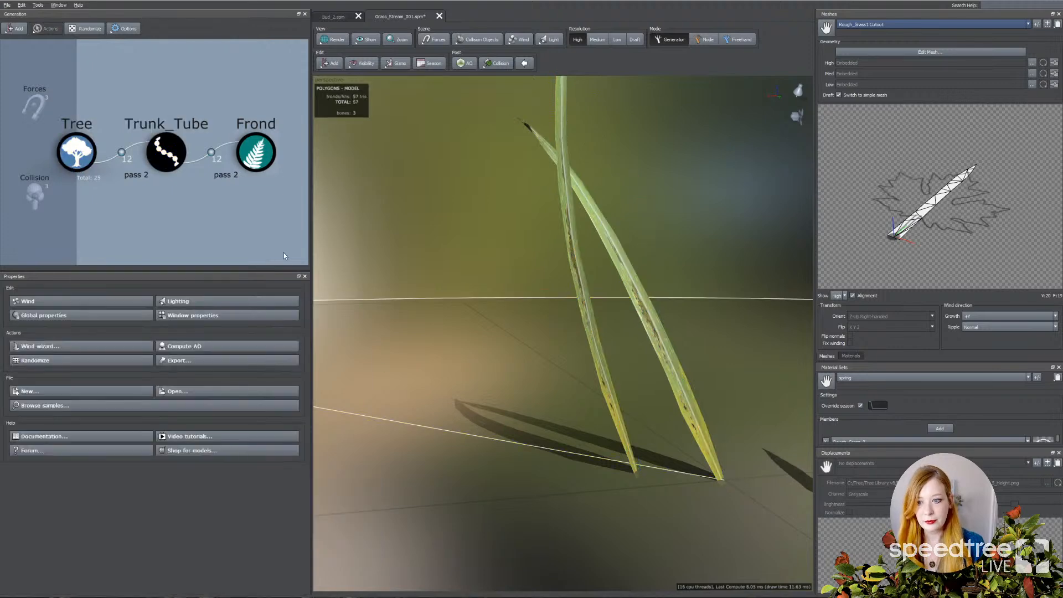
Step: Frame the whole grass clump in the viewport and examine how the blades' bending varies from different sides
{"action": "left_click", "coordinate": [166, 152]}
{"action": "left_click", "coordinate": [496, 353]}
{"action": "left_click", "coordinate": [505, 221]}
{"action": "key", "text": "z"}
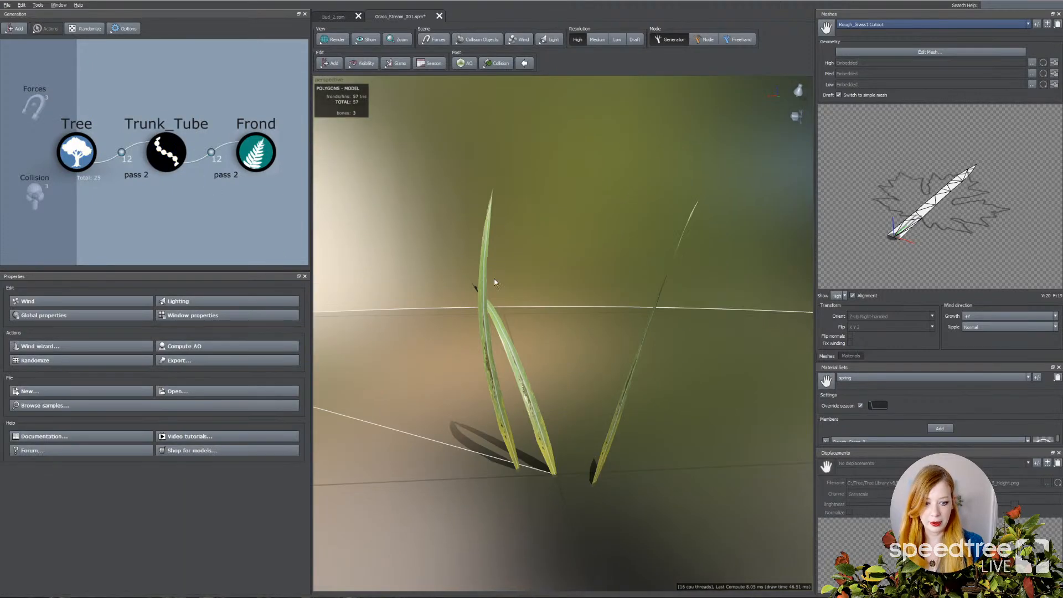
{"action": "left_click_drag", "start_coordinate": [494, 252], "coordinate": [537, 308]}
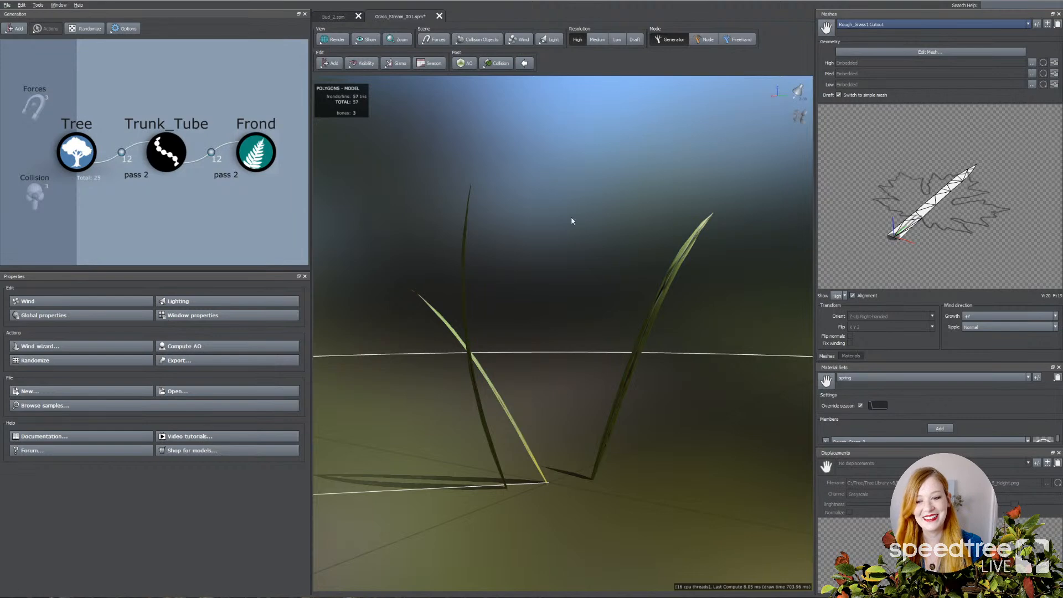
Step: Bring up the Trunk_Tube generator's Generation properties and examine the spines' placement around the clump's base
{"action": "left_click", "coordinate": [166, 155]}
{"action": "left_click", "coordinate": [23, 308]}
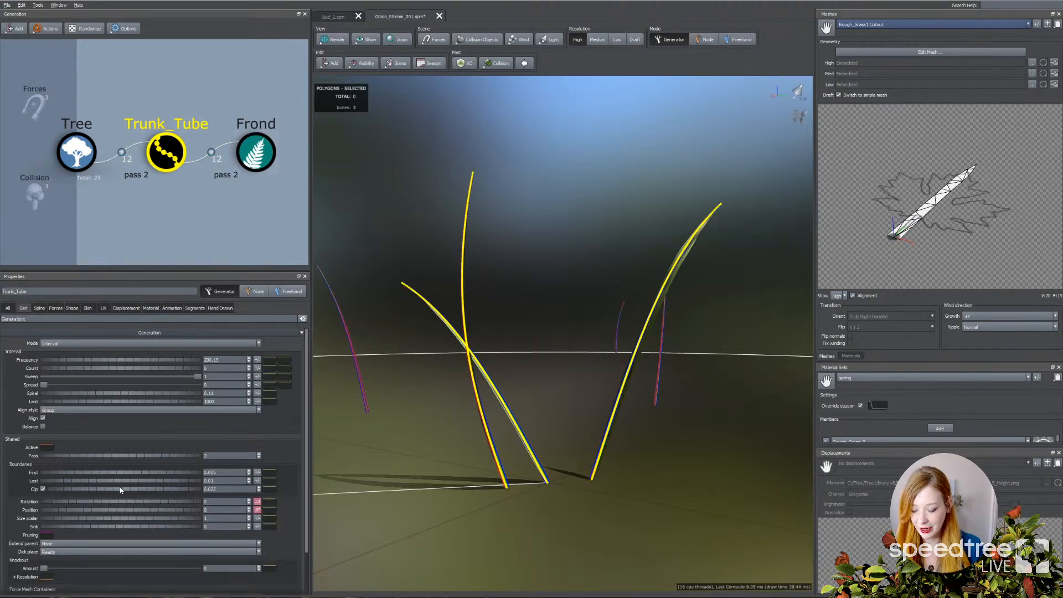
{"action": "left_click_drag", "start_coordinate": [567, 422], "coordinate": [541, 434]}
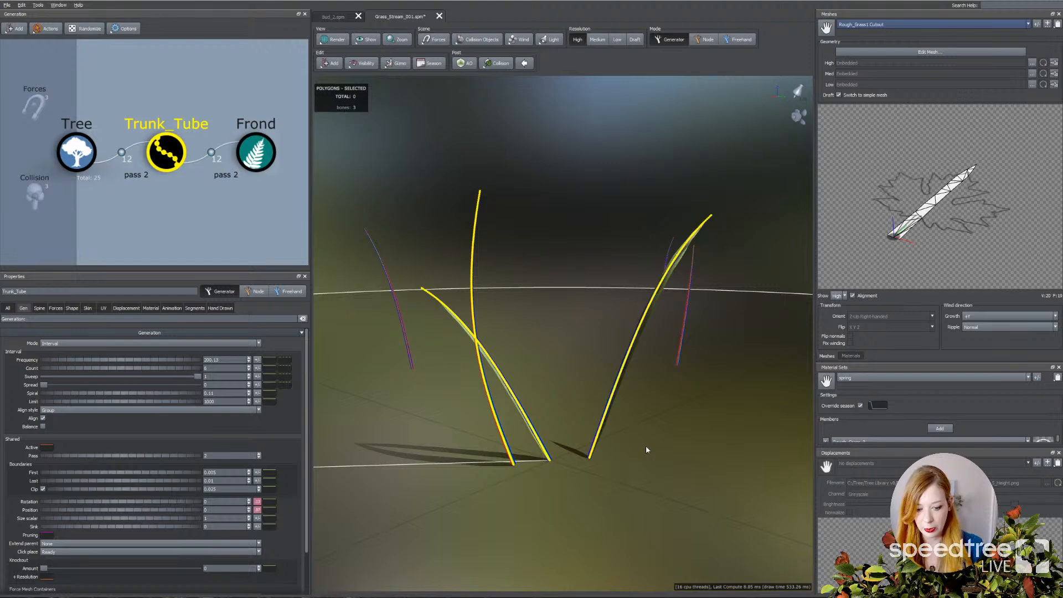
{"action": "left_click_drag", "start_coordinate": [584, 222], "coordinate": [562, 219]}
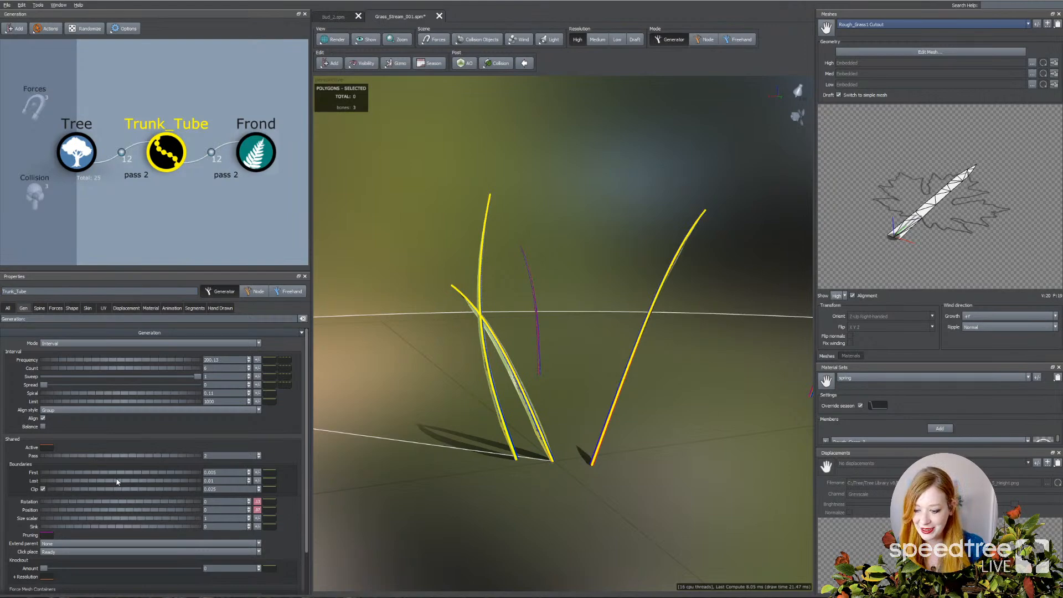
Step: Raise the Last generation boundary of Trunk_Tube to fill the grass clump with more blades
{"action": "left_click_drag", "start_coordinate": [118, 481], "coordinate": [121, 481]}
{"action": "left_click", "coordinate": [510, 198]}
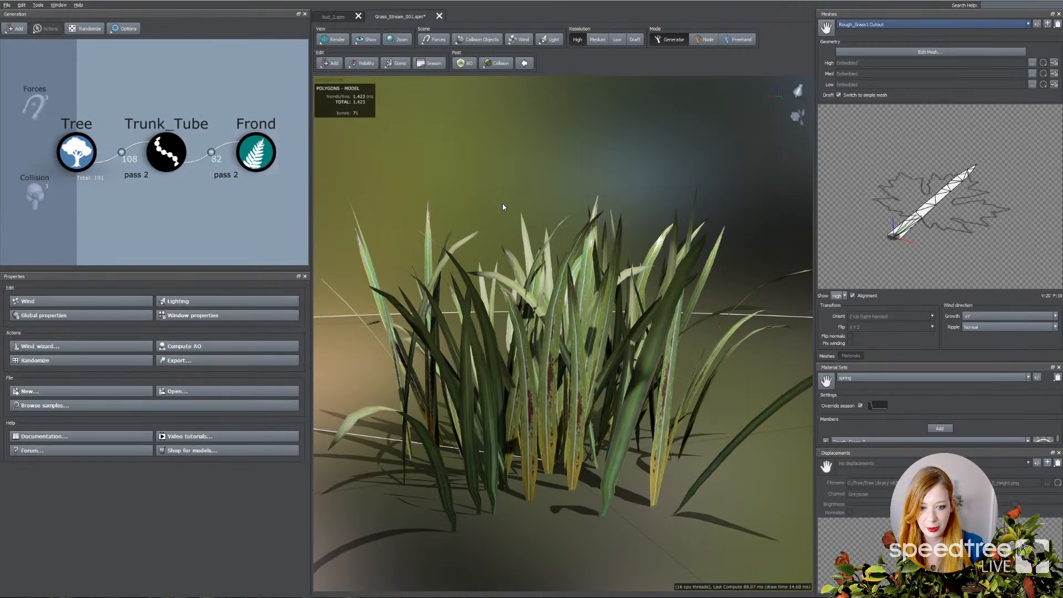
{"action": "scroll", "coordinate": [504, 210], "scroll_direction": "down", "scroll_amount": 3}
{"action": "left_click_drag", "start_coordinate": [501, 219], "coordinate": [539, 364]}
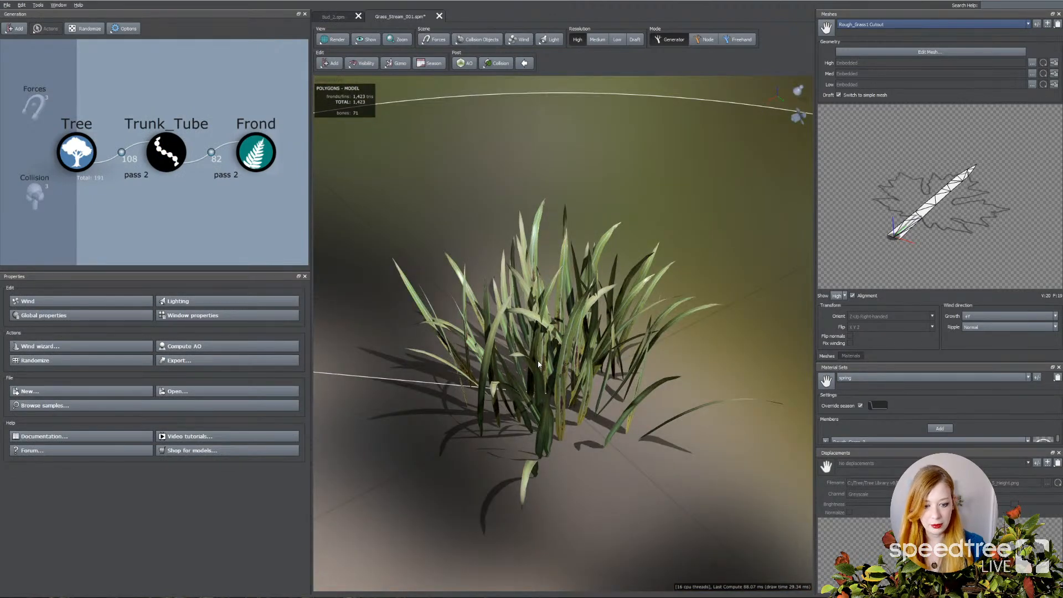
{"action": "left_click_drag", "start_coordinate": [550, 387], "coordinate": [526, 304]}
Step: Examine the fuller grass clump from low and high angles, checking the fronds and the tree base
{"action": "left_click", "coordinate": [541, 386]}
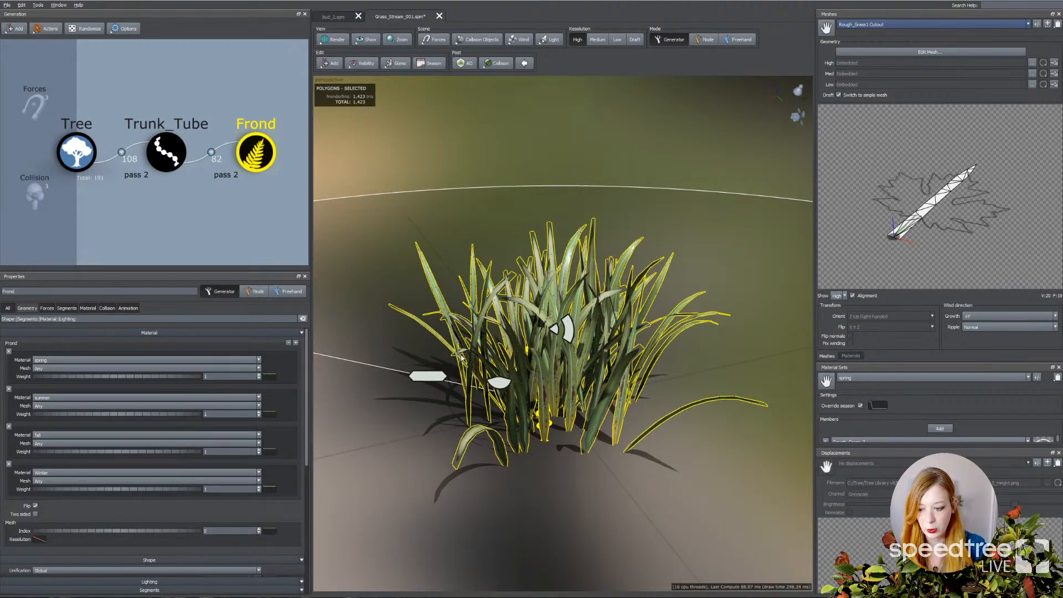
{"action": "left_click", "coordinate": [520, 205]}
{"action": "left_click_drag", "start_coordinate": [533, 199], "coordinate": [560, 253]}
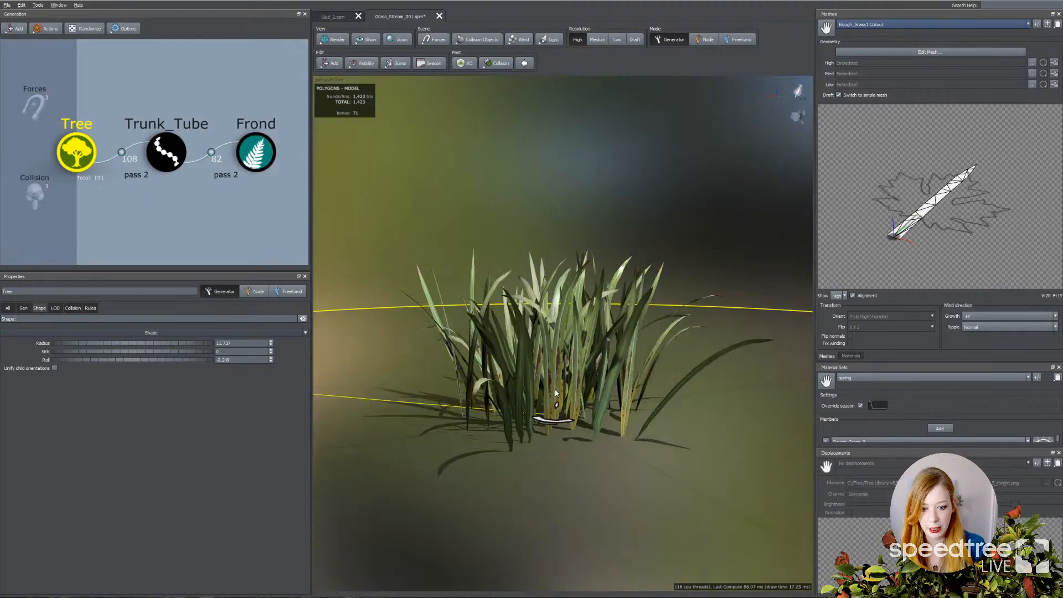
{"action": "left_click_drag", "start_coordinate": [556, 385], "coordinate": [587, 309]}
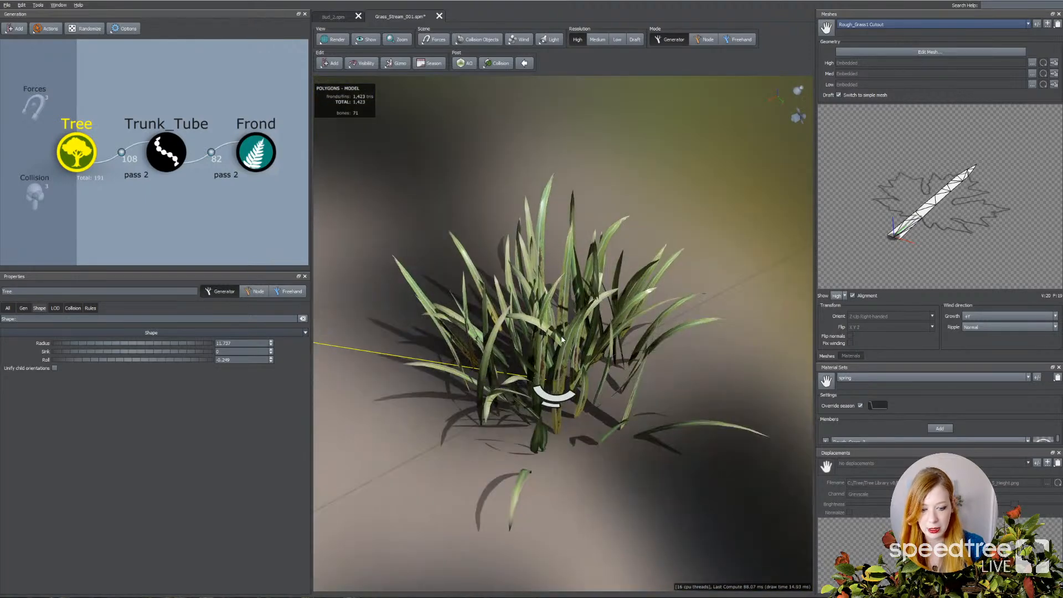
{"action": "left_click", "coordinate": [420, 299]}
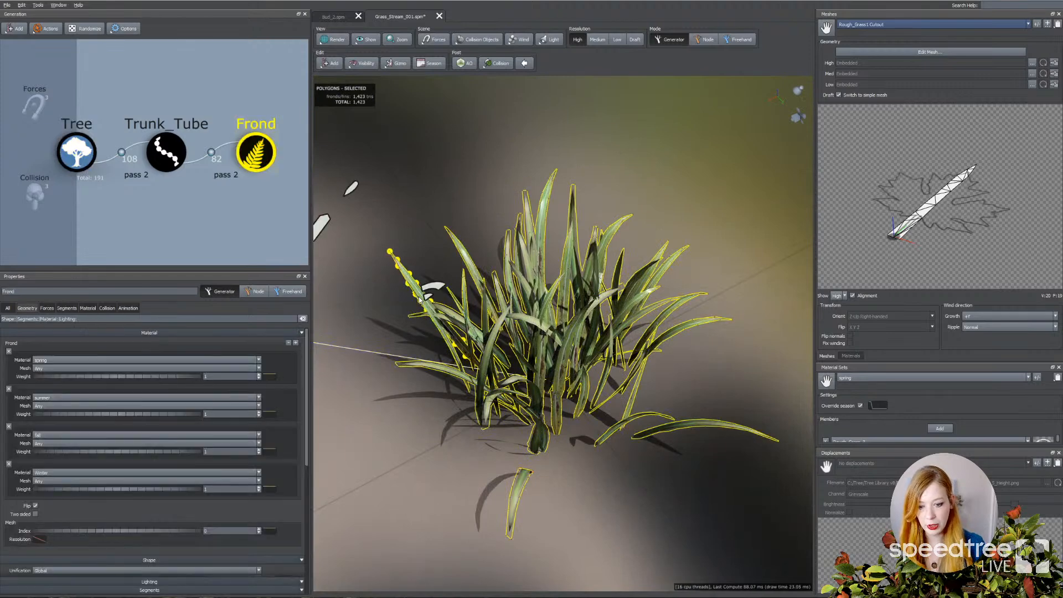
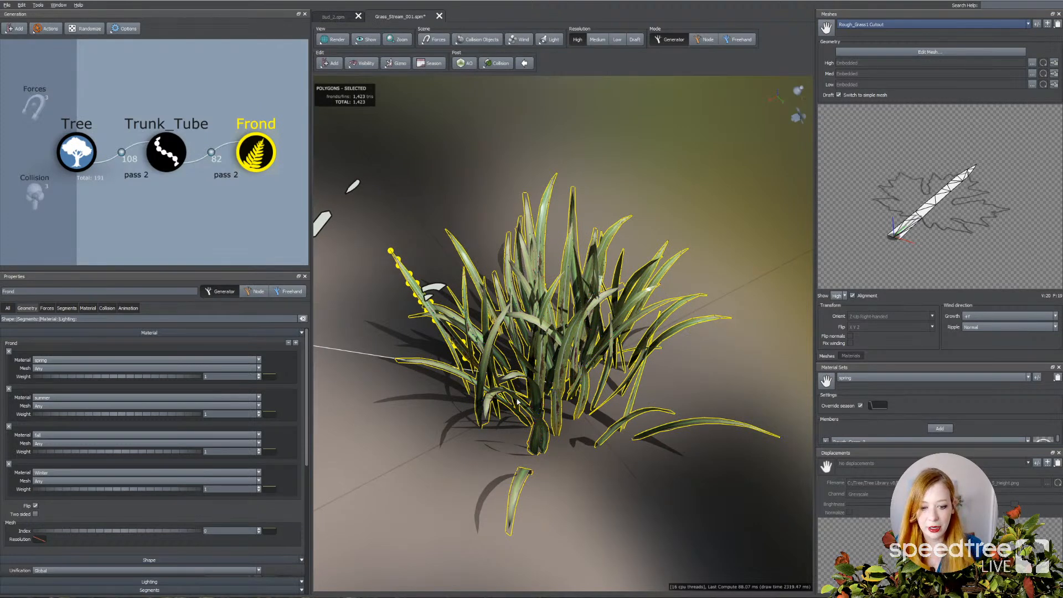
Step: Hide the Frond generator in the viewport
{"action": "left_click", "coordinate": [235, 184]}
{"action": "left_click", "coordinate": [254, 161]}
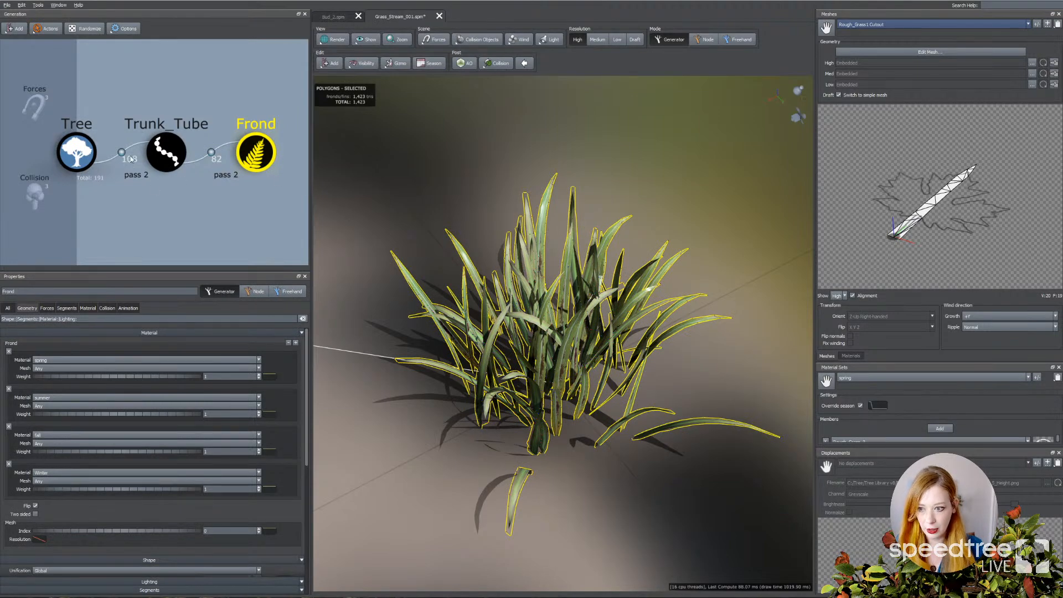
{"action": "left_click", "coordinate": [155, 157]}
{"action": "left_click", "coordinate": [265, 166]}
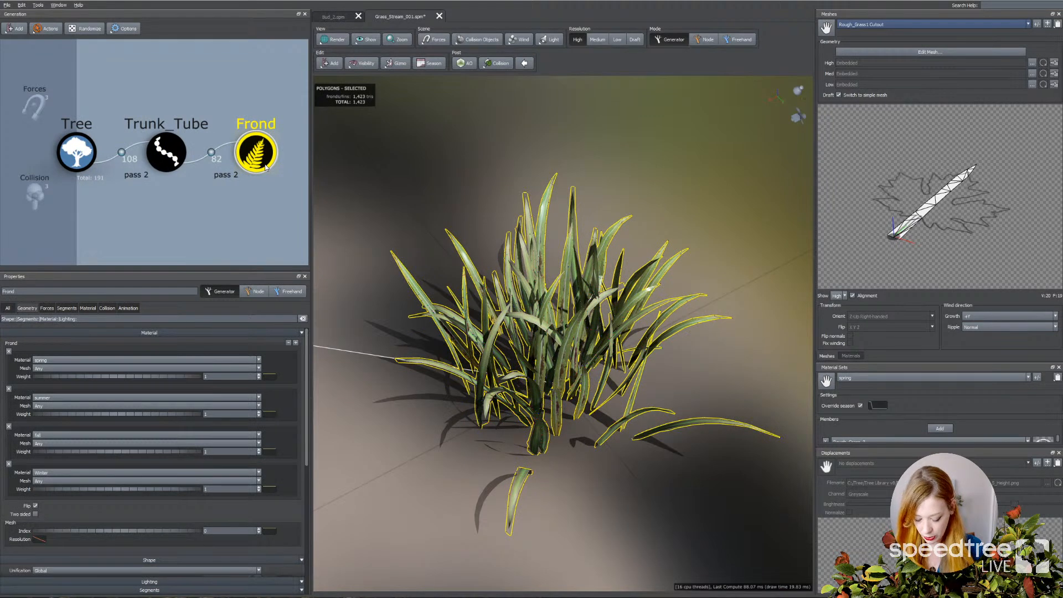
{"action": "key", "text": "h"}
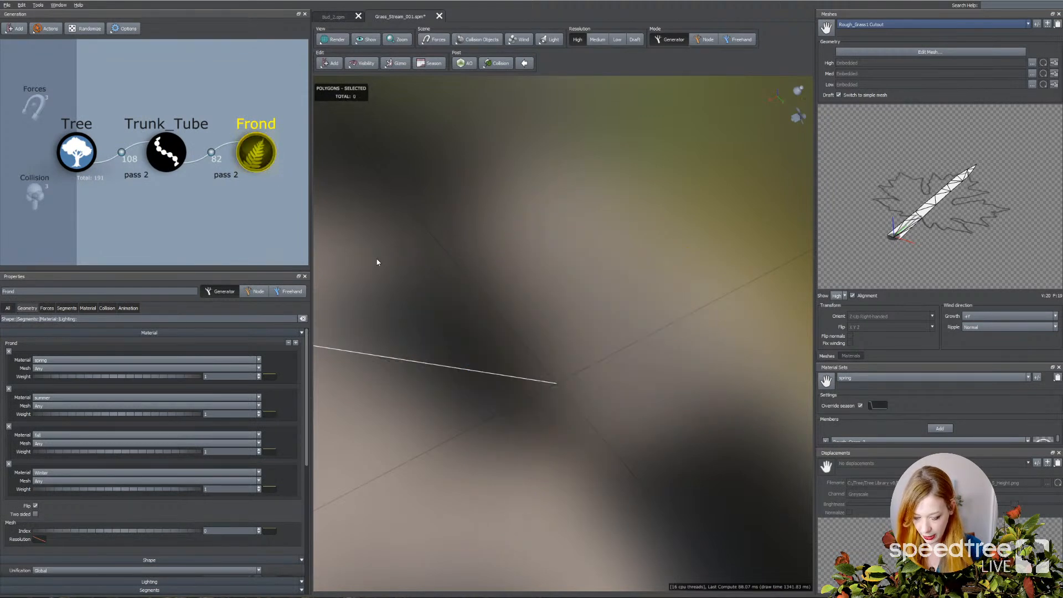
Step: Change the skin type of Trunk_Tube from spine only to Polygons
{"action": "left_click", "coordinate": [166, 152]}
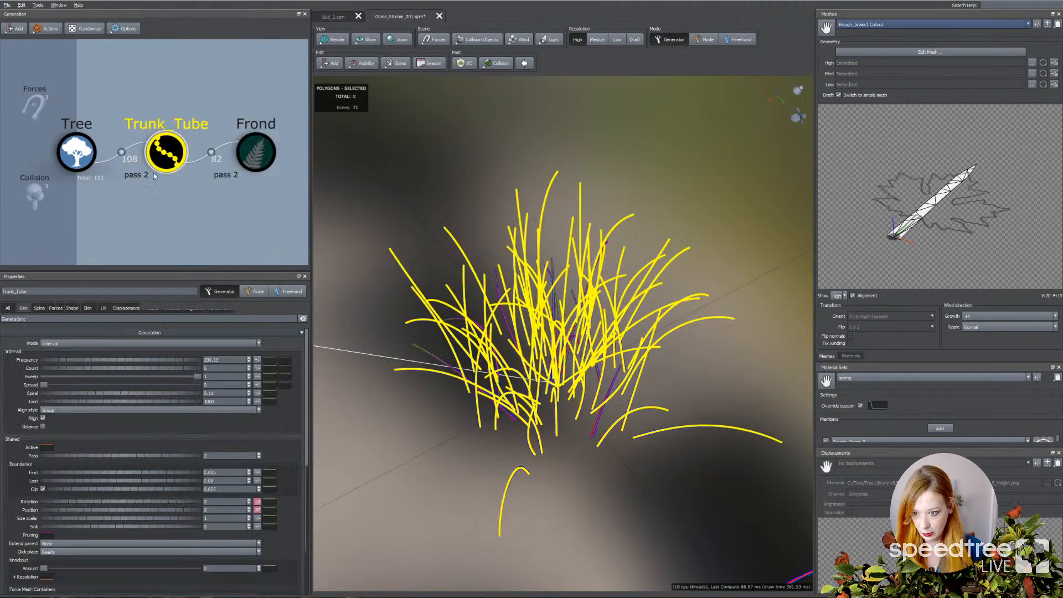
{"action": "left_click", "coordinate": [87, 309]}
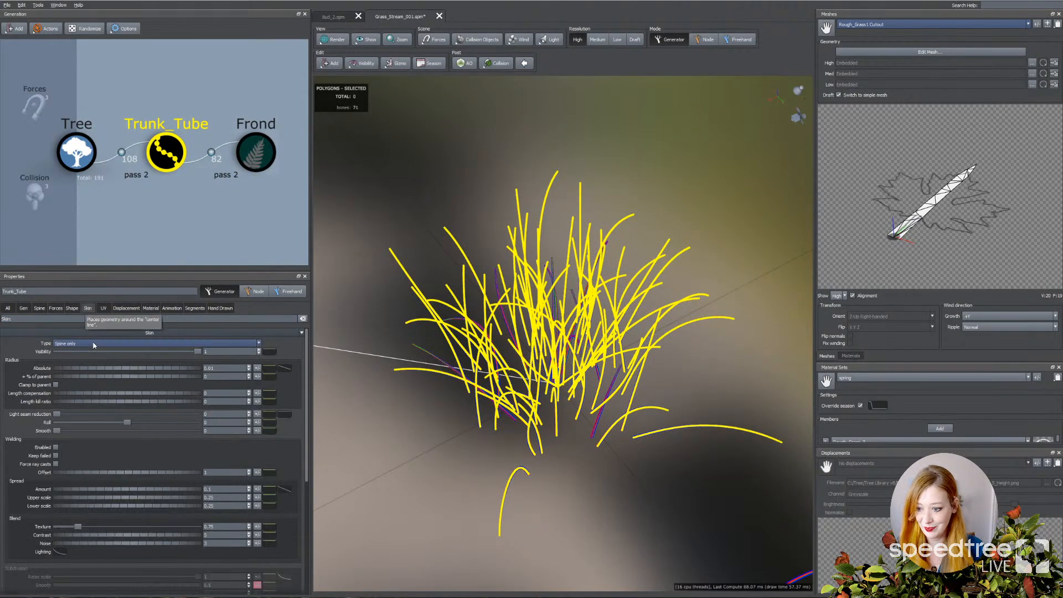
{"action": "left_click", "coordinate": [92, 344]}
{"action": "left_click", "coordinate": [78, 317]}
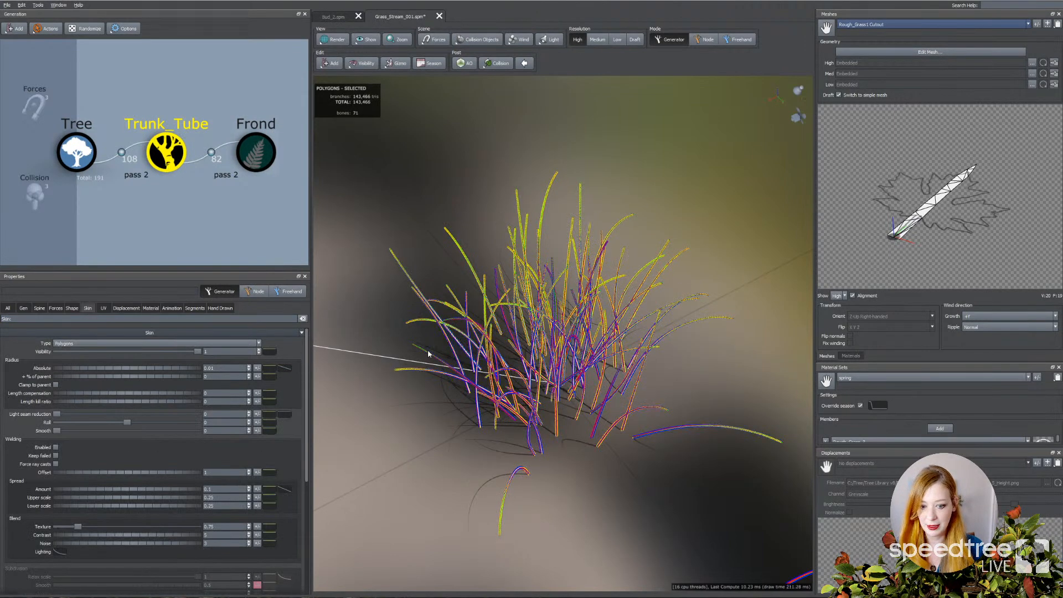
Step: Examine the polygon stems up close and open the segment properties of Trunk_Tube
{"action": "left_click_drag", "start_coordinate": [388, 310], "coordinate": [398, 269]}
{"action": "left_click", "coordinate": [397, 269]}
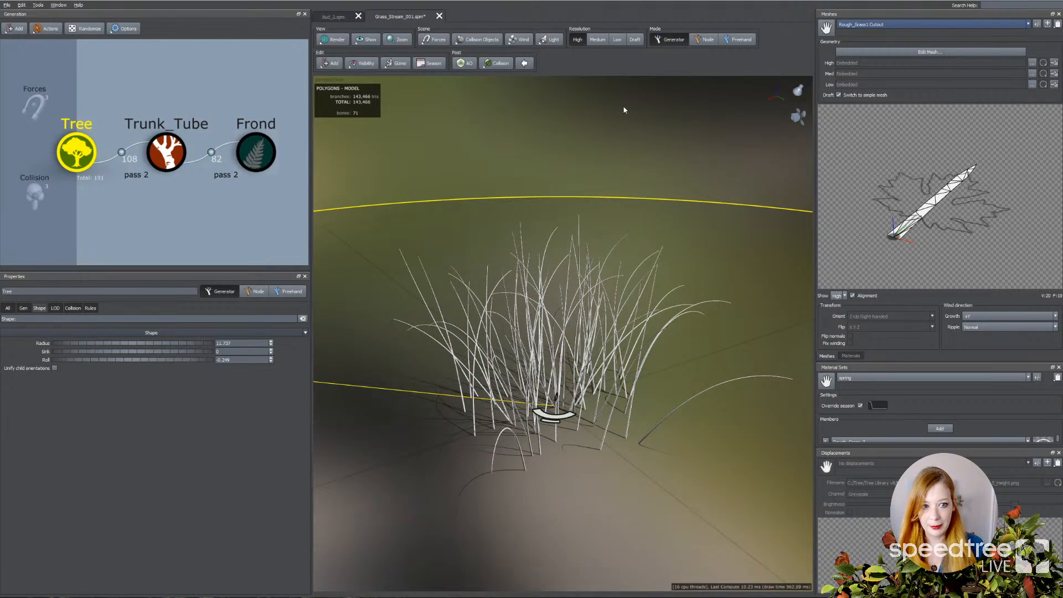
{"action": "scroll", "coordinate": [499, 231], "scroll_direction": "up", "scroll_amount": 5}
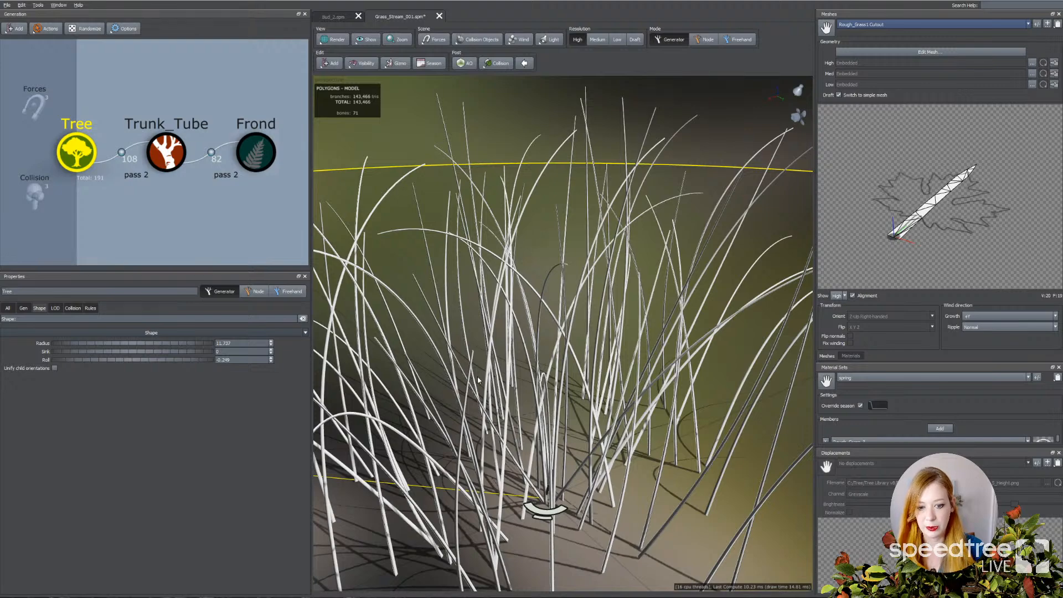
{"action": "left_click", "coordinate": [179, 145]}
{"action": "left_click", "coordinate": [195, 308]}
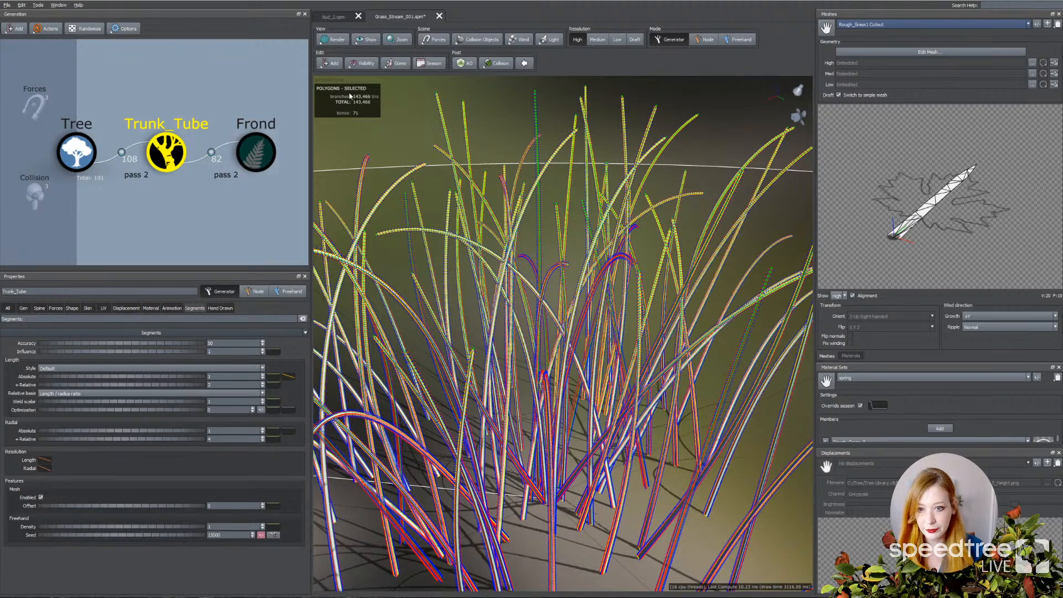
Step: Turn off the display of normals in the viewport
{"action": "left_click", "coordinate": [368, 39]}
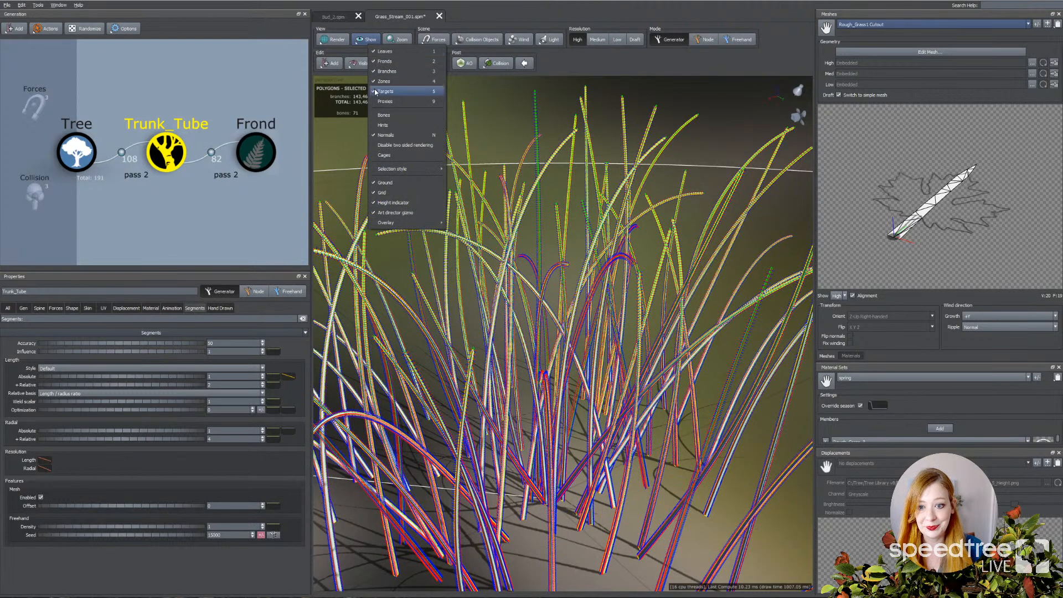
{"action": "left_click", "coordinate": [386, 135]}
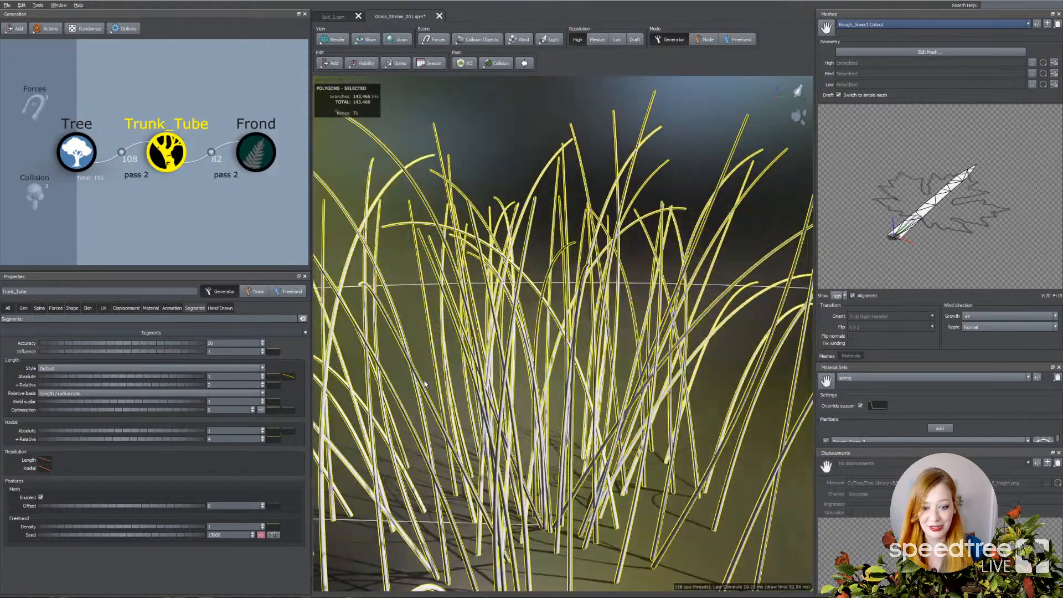
{"action": "scroll", "coordinate": [425, 382], "scroll_direction": "up", "scroll_amount": 5}
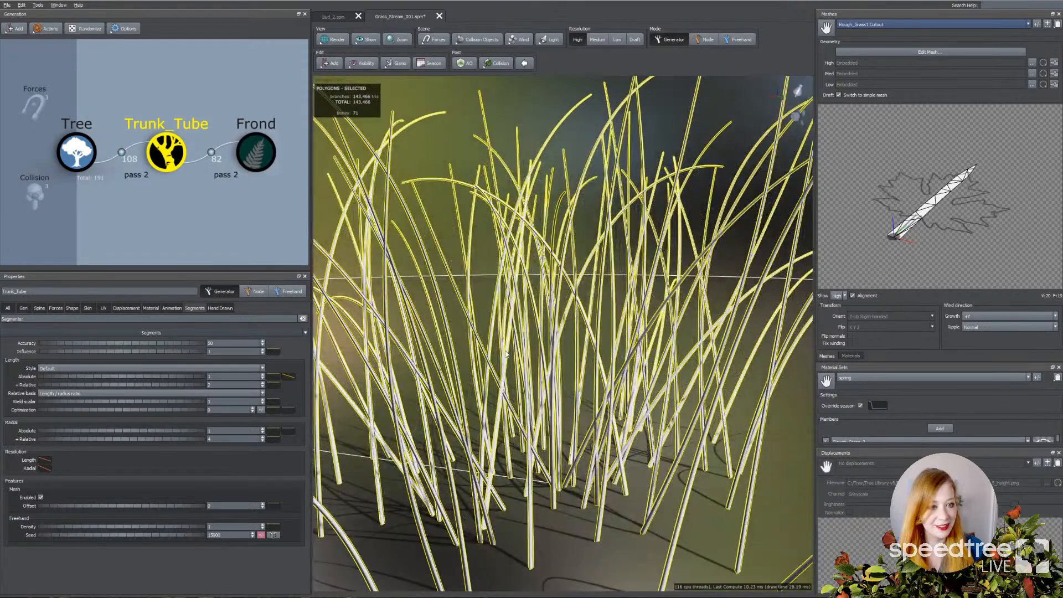
Step: Switch the viewport render mode to show the polygon wireframe on the stems
{"action": "left_click", "coordinate": [797, 90]}
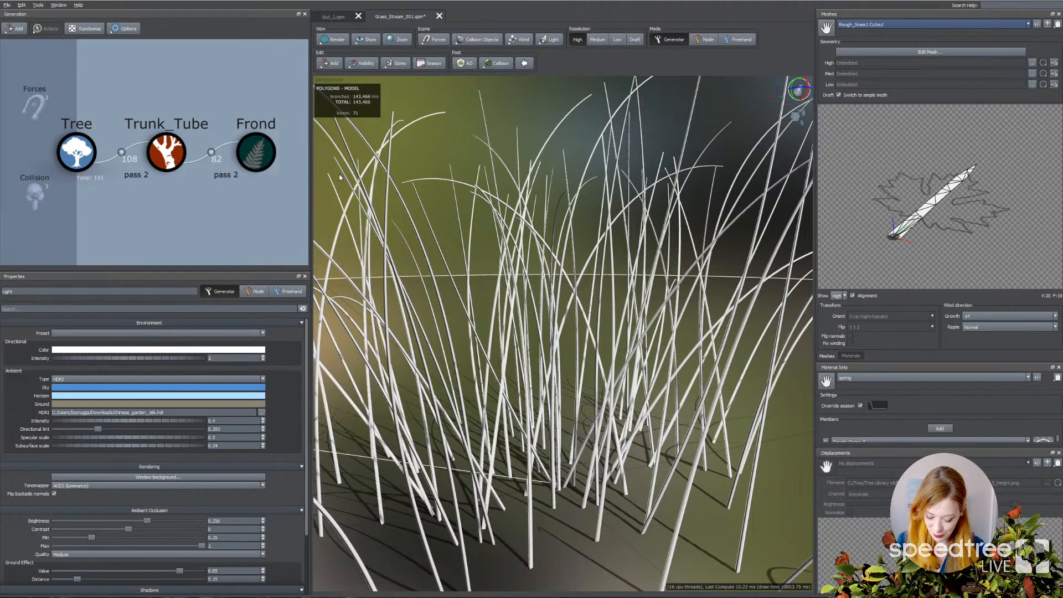
{"action": "left_click", "coordinate": [453, 281]}
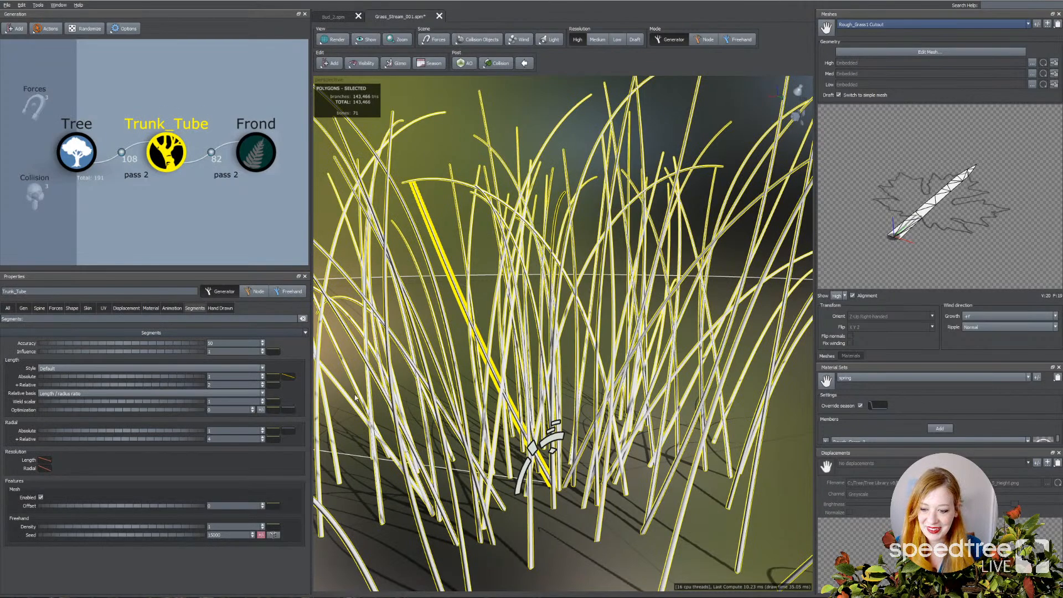
{"action": "left_click", "coordinate": [332, 39]}
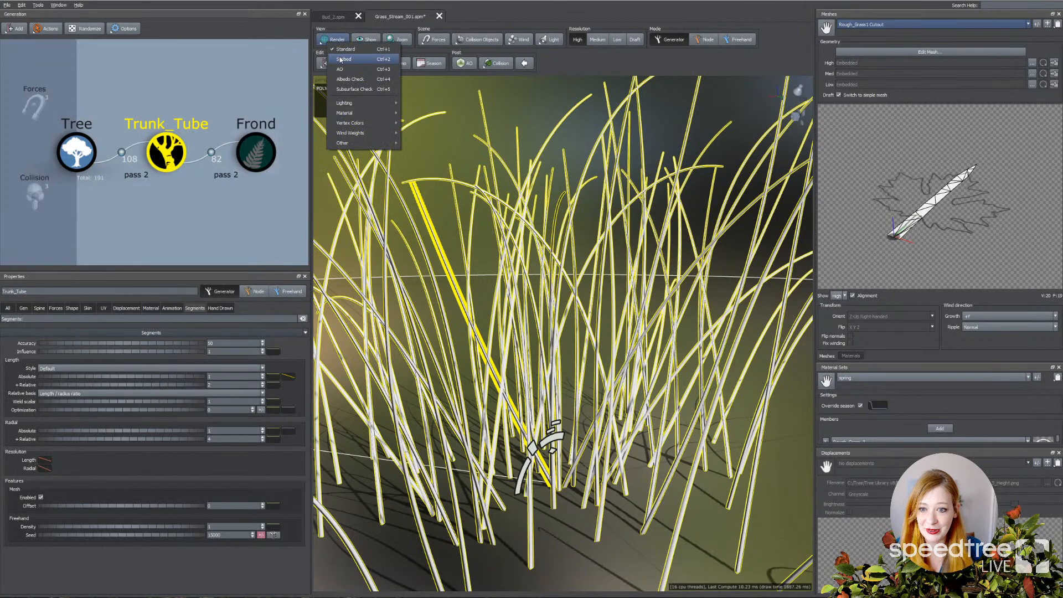
{"action": "left_click", "coordinate": [344, 59]}
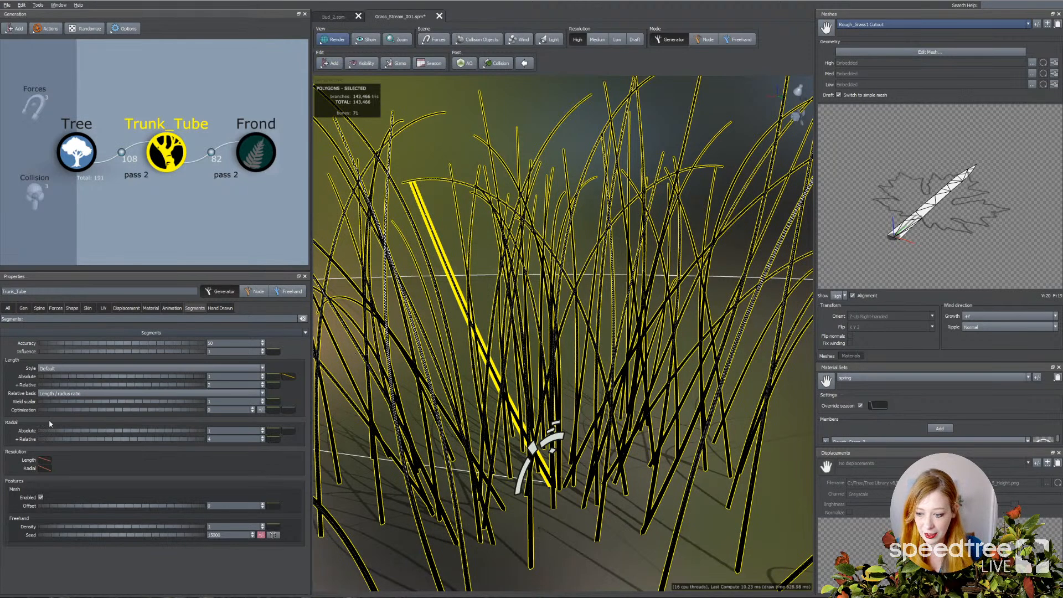
{"action": "left_click_drag", "start_coordinate": [363, 437], "coordinate": [348, 454]}
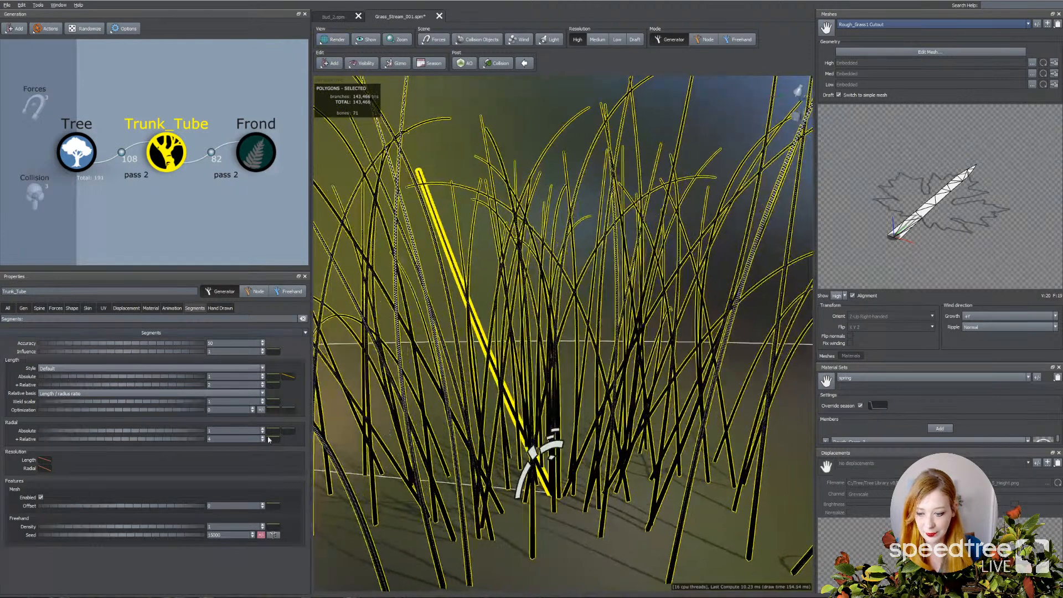
Step: Reduce the stems' length segmentation by setting the relative length segments of Trunk_Tube to 0.62
{"action": "left_click_drag", "start_coordinate": [174, 388], "coordinate": [103, 390]}
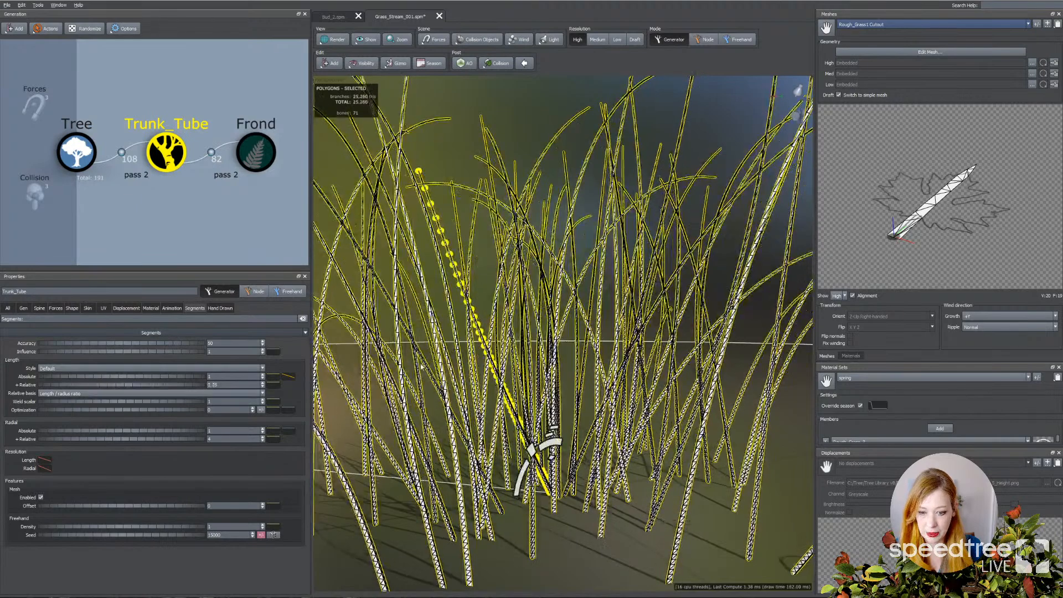
{"action": "scroll", "coordinate": [484, 472], "scroll_direction": "down", "scroll_amount": 2}
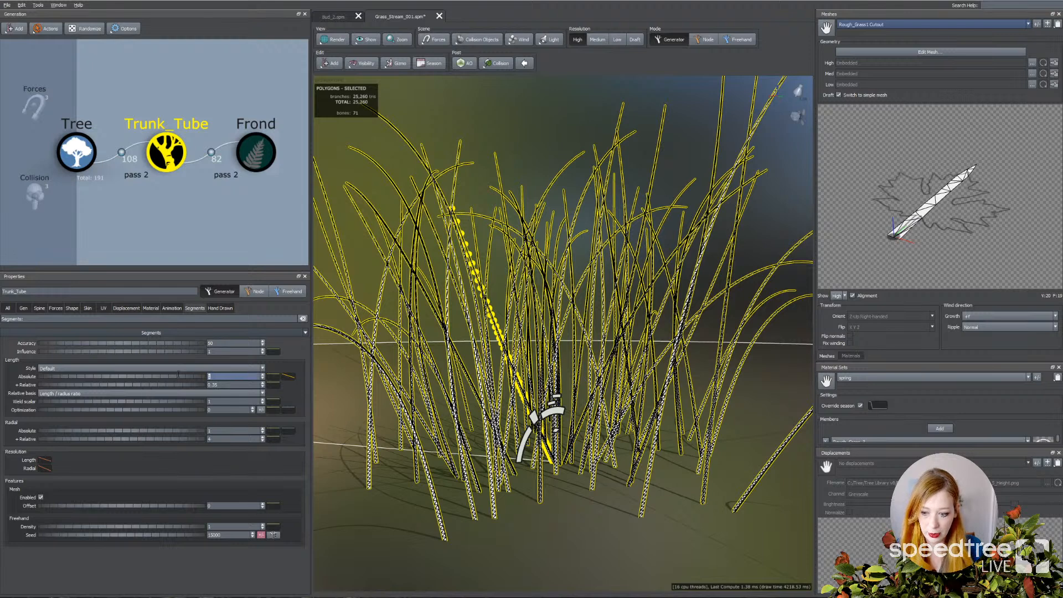
{"action": "double_click", "coordinate": [217, 376]}
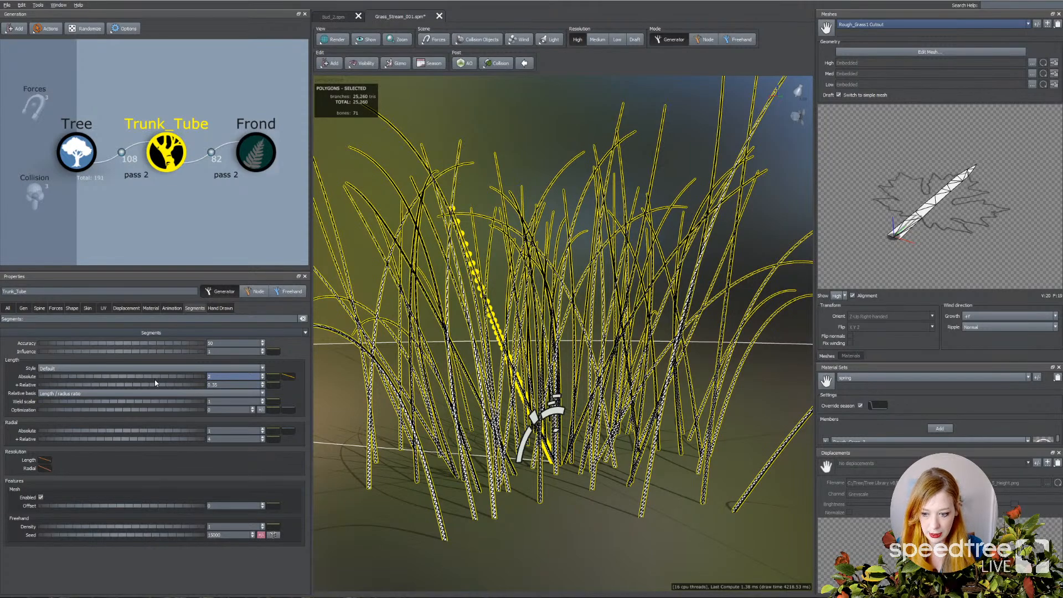
{"action": "left_click_drag", "start_coordinate": [147, 386], "coordinate": [144, 388]}
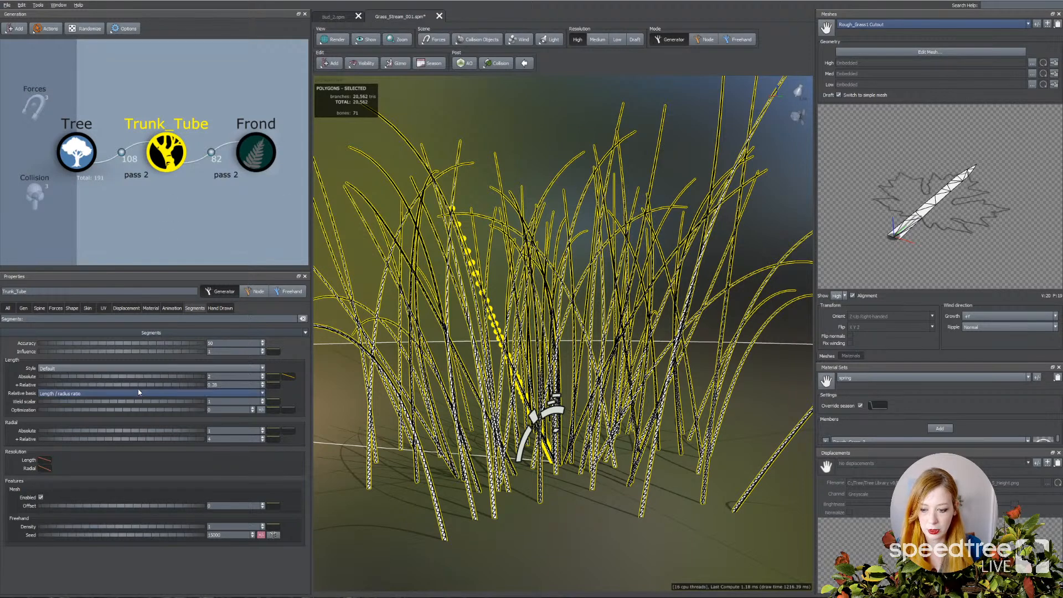
{"action": "left_click_drag", "start_coordinate": [138, 386], "coordinate": [156, 388]}
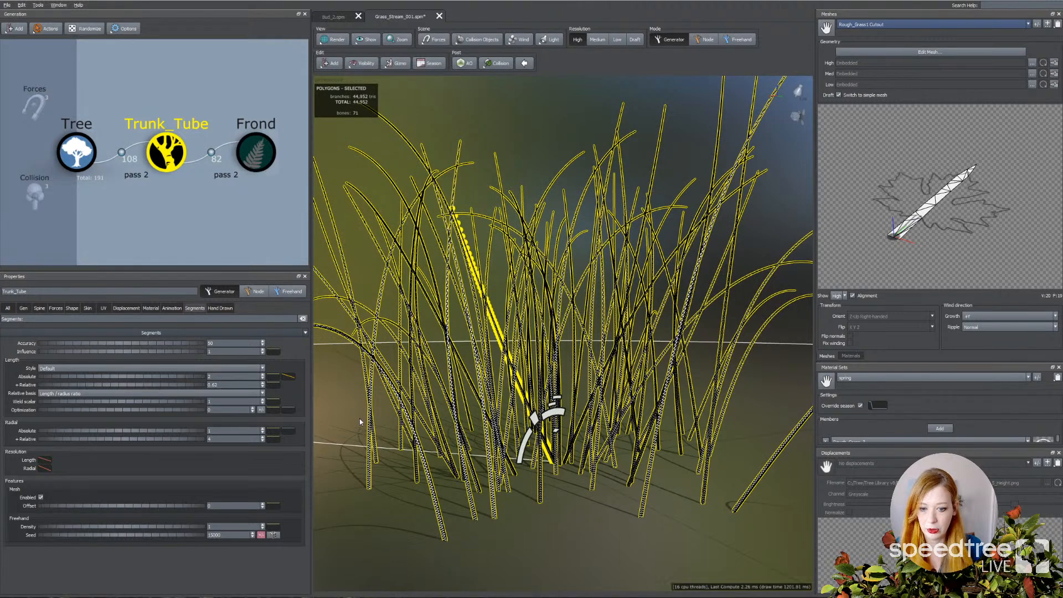
Step: Unhide the Frond generator and examine the blade wireframes over the stems
{"action": "left_click", "coordinate": [256, 163]}
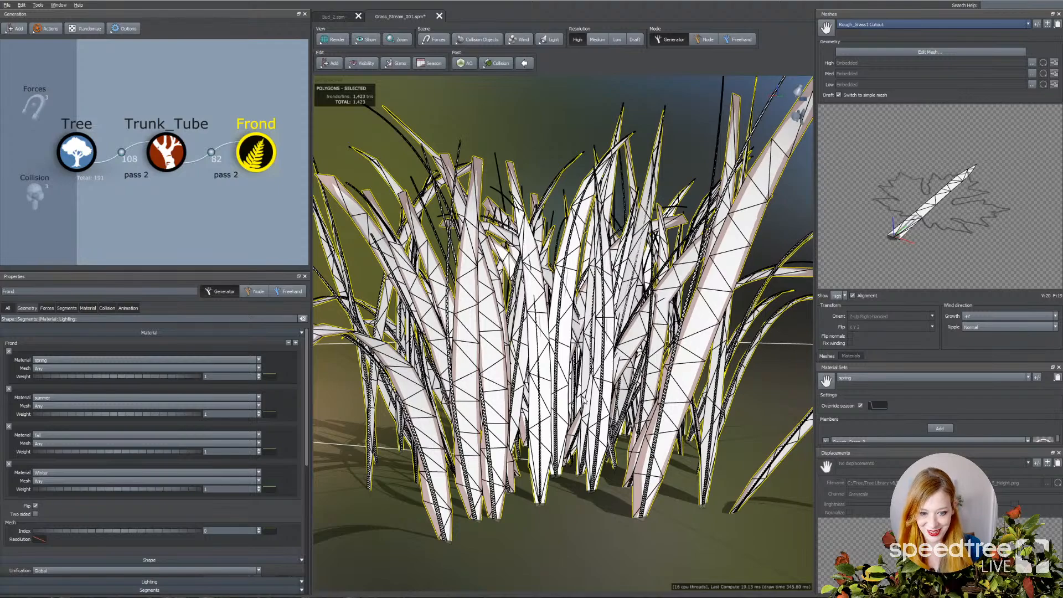
{"action": "scroll", "coordinate": [717, 295], "scroll_direction": "down", "scroll_amount": 5}
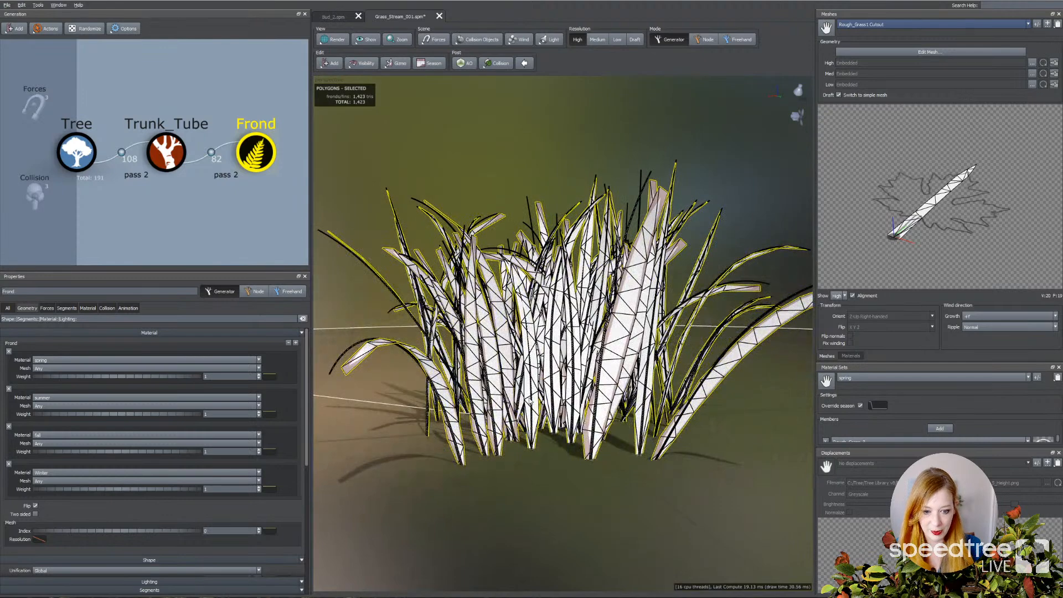
{"action": "scroll", "coordinate": [541, 409], "scroll_direction": "up", "scroll_amount": 3}
{"action": "scroll", "coordinate": [555, 413], "scroll_direction": "up", "scroll_amount": 3}
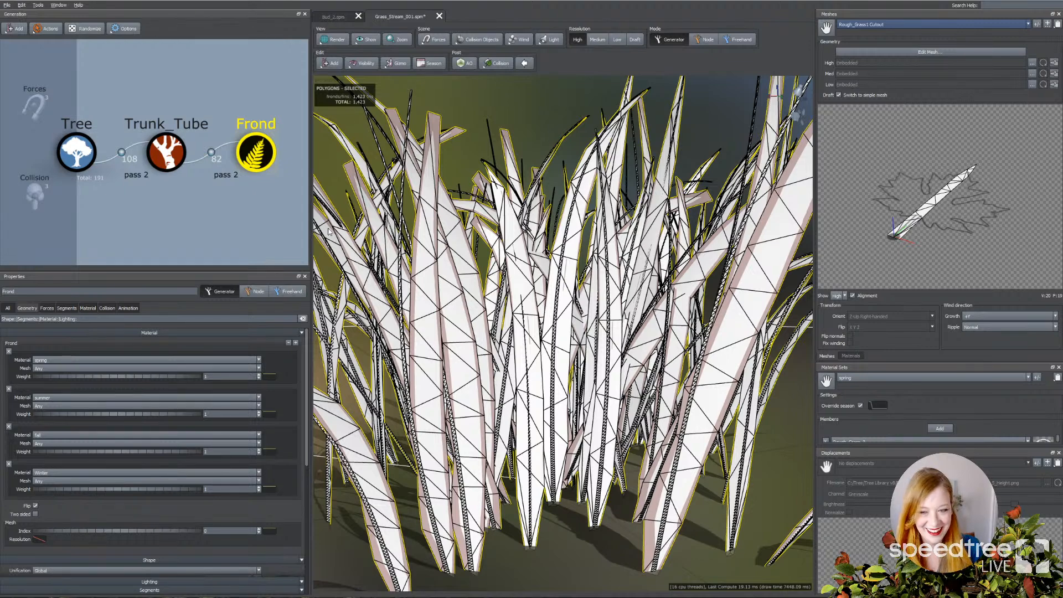
Step: Compare the polygon counts of the Trunk_Tube and Frond generators
{"action": "left_click", "coordinate": [171, 160]}
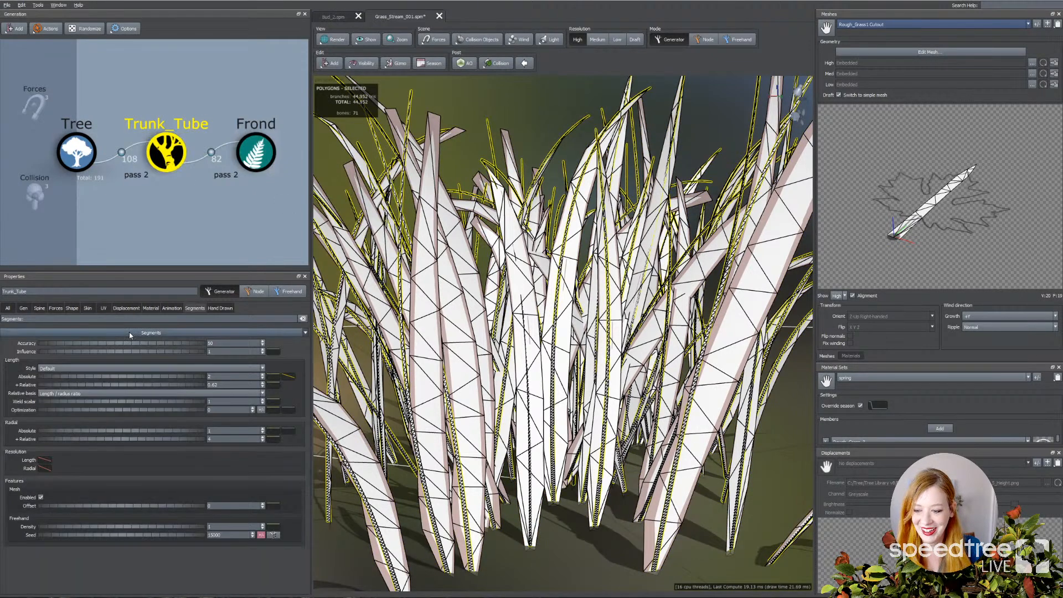
{"action": "left_click", "coordinate": [253, 167]}
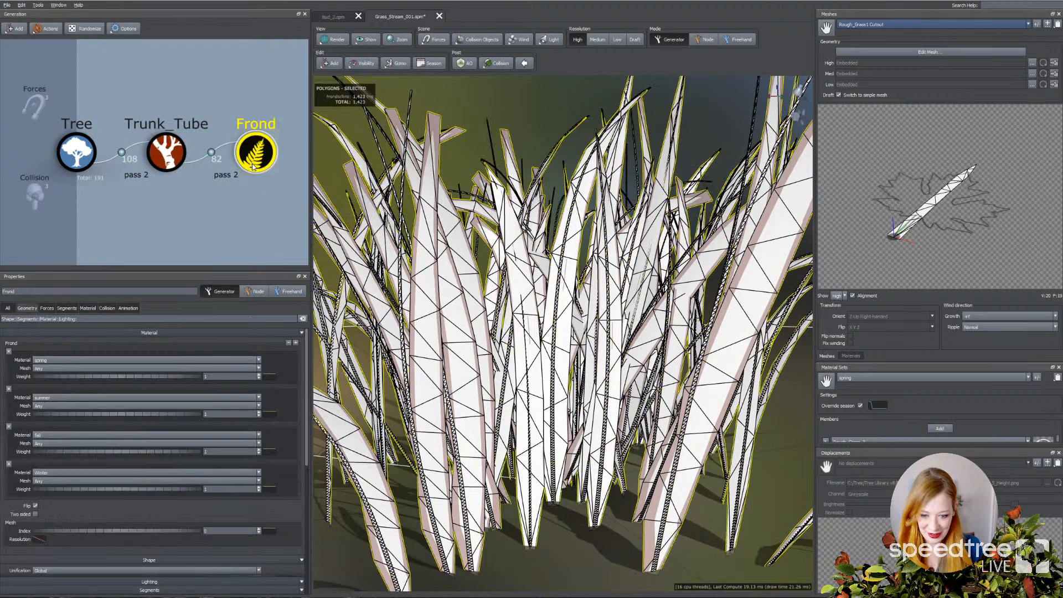
{"action": "left_click", "coordinate": [166, 155]}
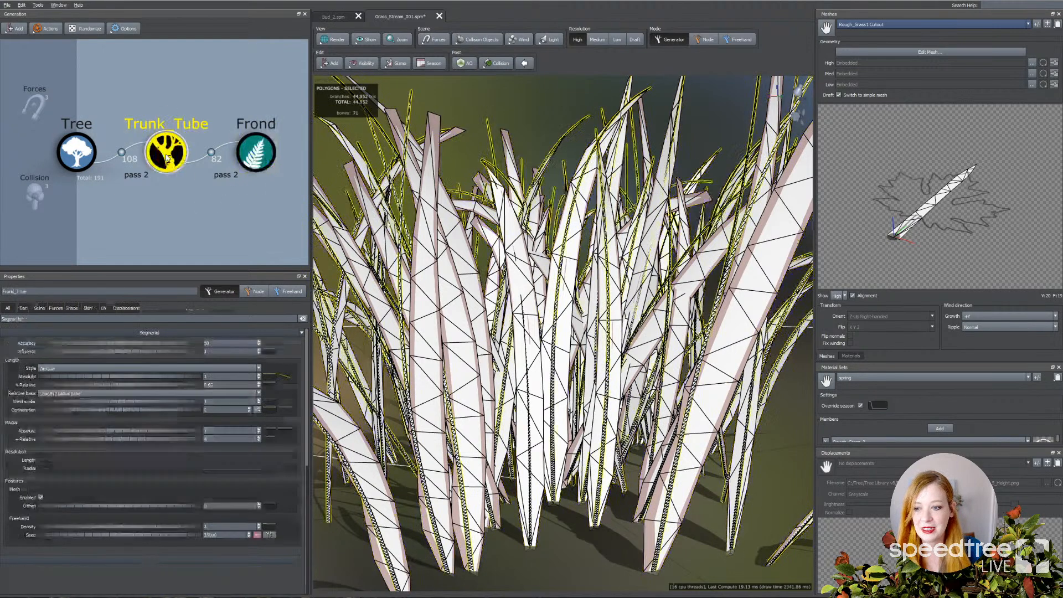
Step: Set the Trunk_Tube generator's skin type to Spine only and reframe the whole grass clump
{"action": "left_click", "coordinate": [88, 309]}
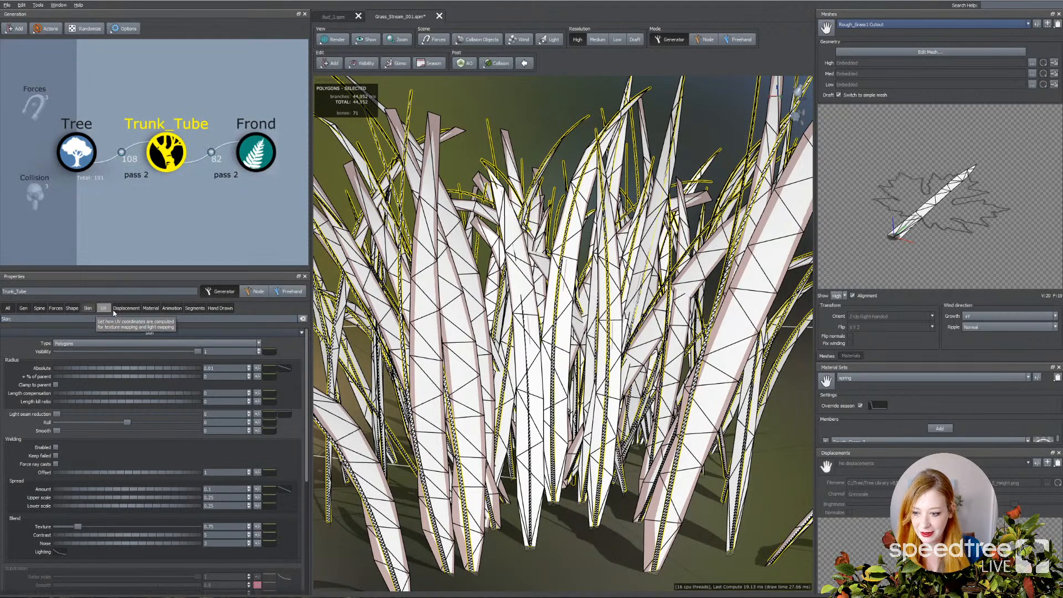
{"action": "left_click", "coordinate": [71, 343]}
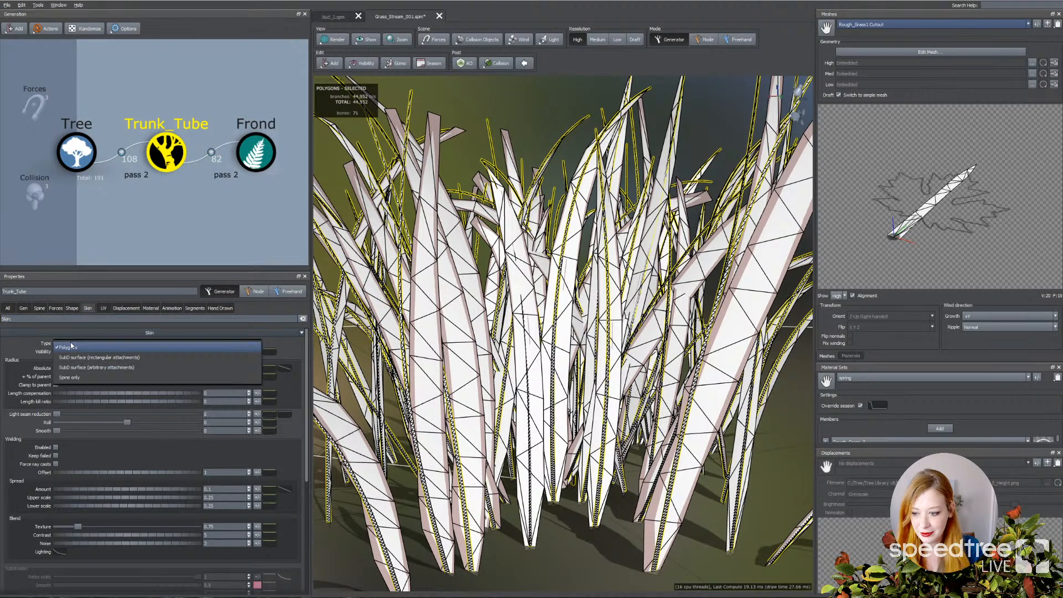
{"action": "left_click", "coordinate": [105, 368]}
{"action": "left_click", "coordinate": [563, 537]}
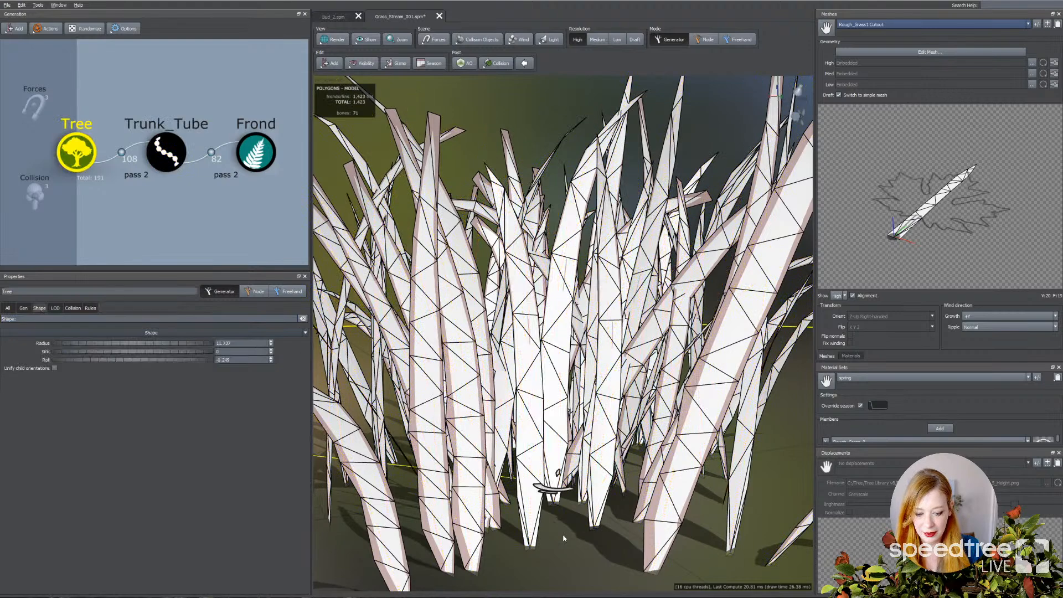
{"action": "middle_click_drag", "start_coordinate": [562, 536], "coordinate": [514, 460]}
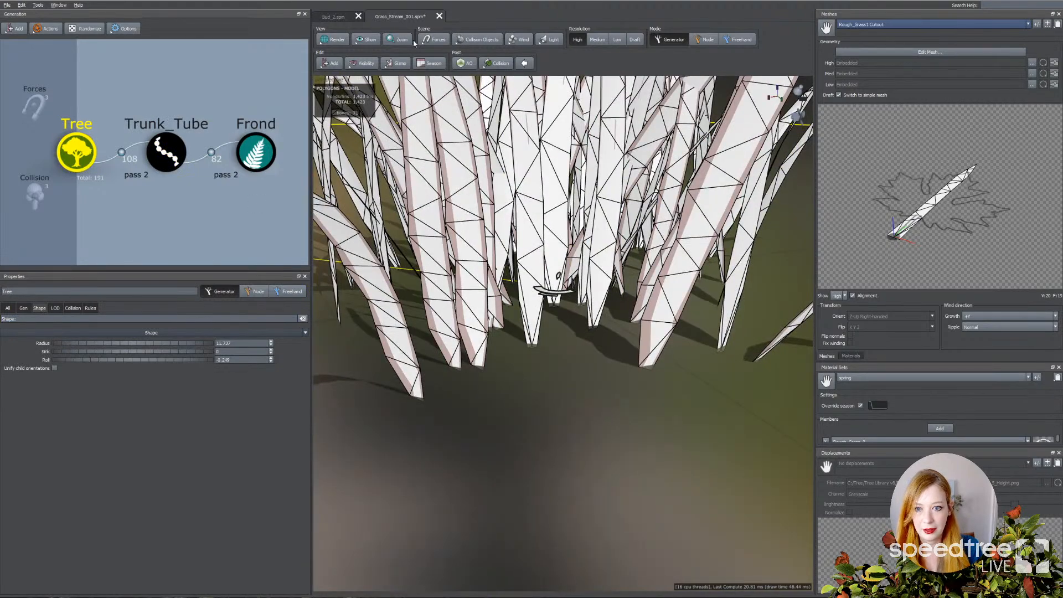
{"action": "left_click_drag", "start_coordinate": [605, 492], "coordinate": [525, 442]}
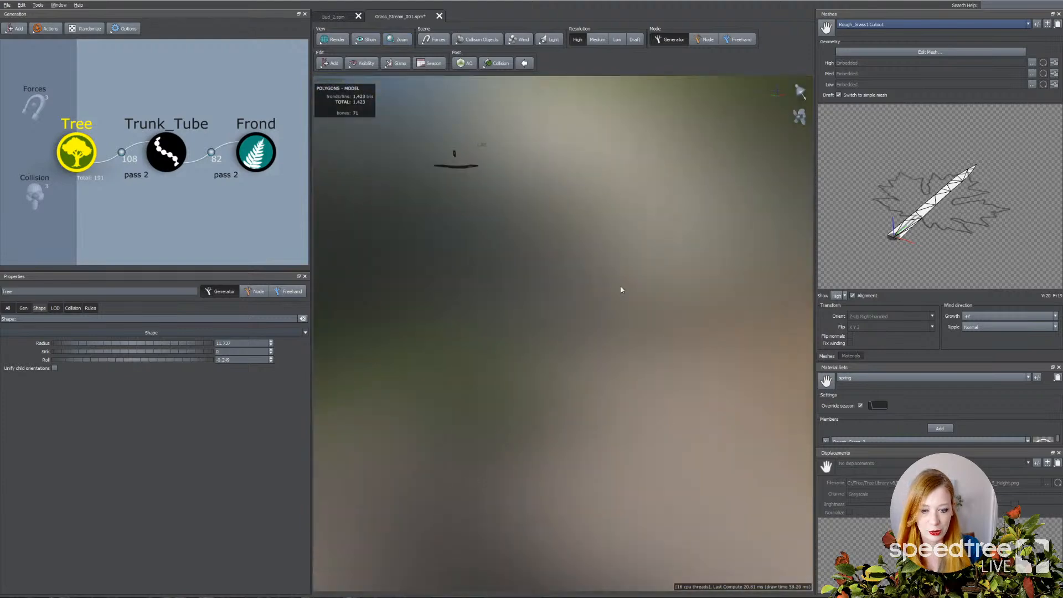
{"action": "double_click", "coordinate": [80, 160]}
{"action": "double_click", "coordinate": [152, 159]}
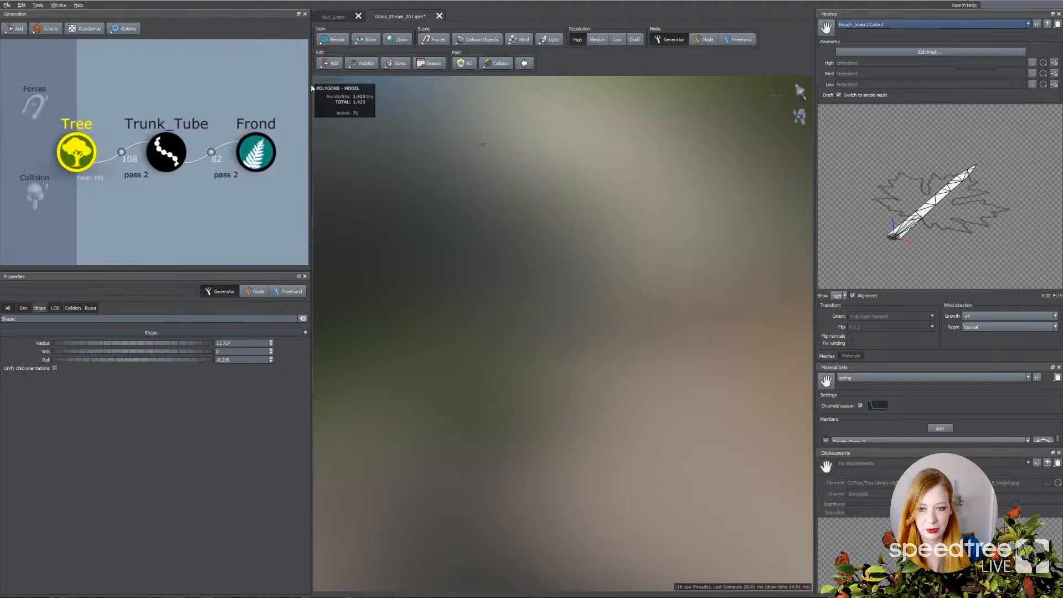
{"action": "left_click", "coordinate": [489, 220]}
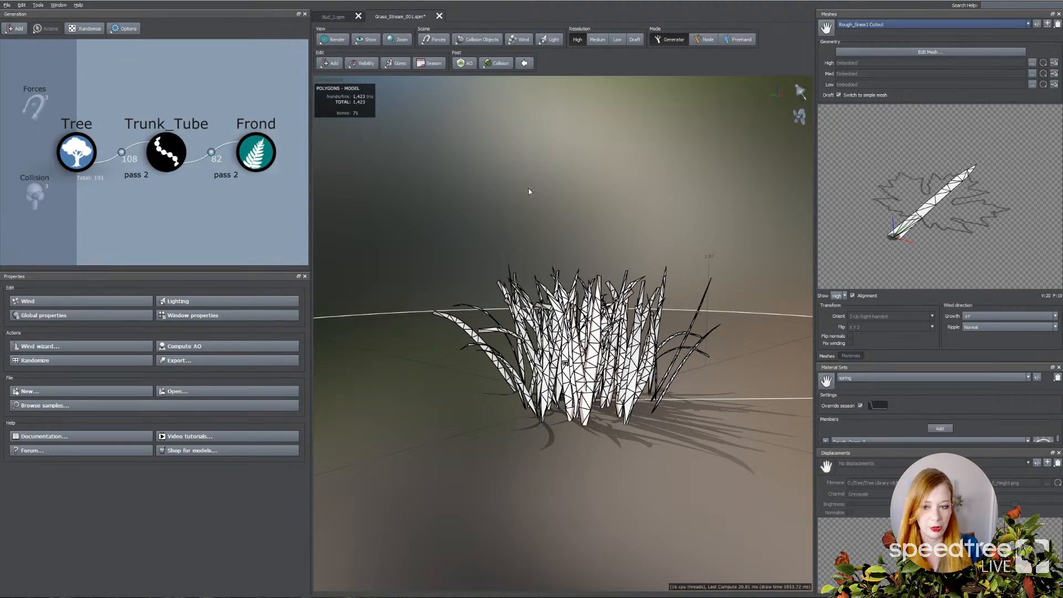
Step: Look through the model previews in the Grass_TallFescue library folder without opening another model
{"action": "left_click", "coordinate": [7, 6]}
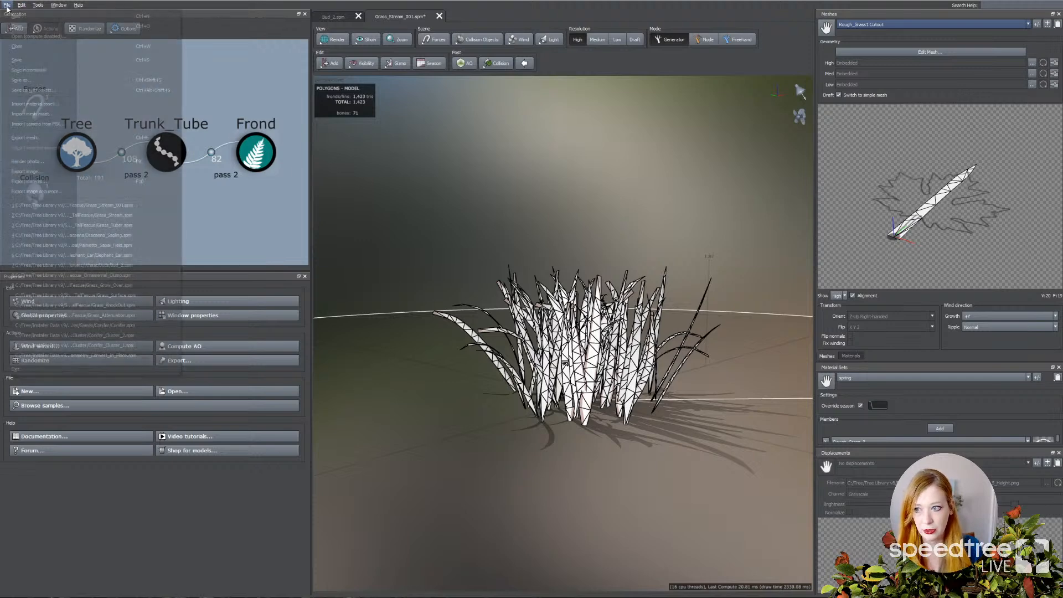
{"action": "left_click", "coordinate": [17, 26]}
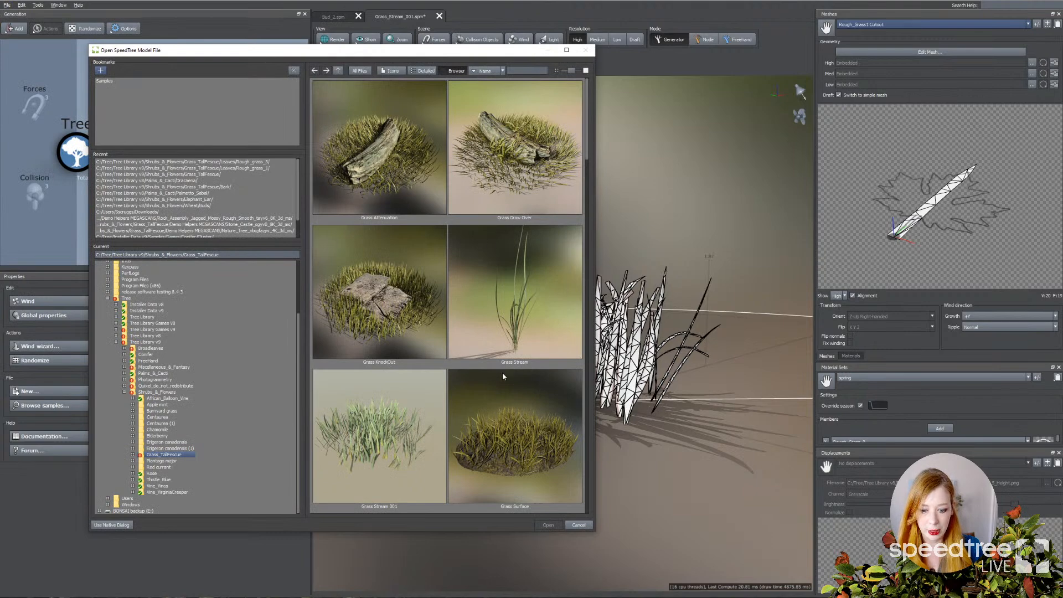
{"action": "scroll", "coordinate": [503, 376], "scroll_direction": "down", "scroll_amount": 2}
{"action": "scroll", "coordinate": [524, 352], "scroll_direction": "down", "scroll_amount": 2}
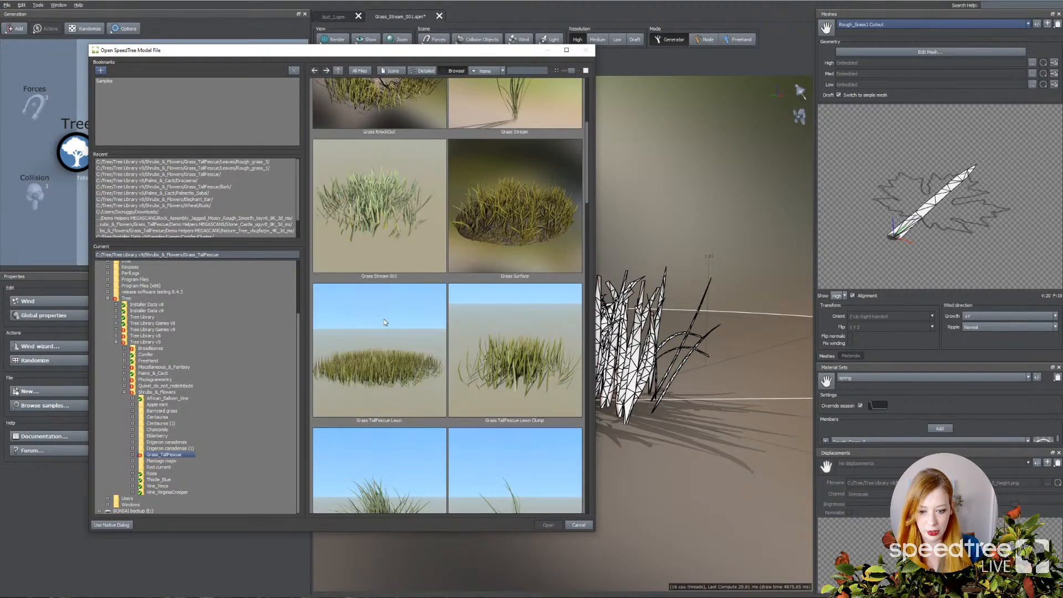
{"action": "scroll", "coordinate": [519, 400], "scroll_direction": "down", "scroll_amount": 4}
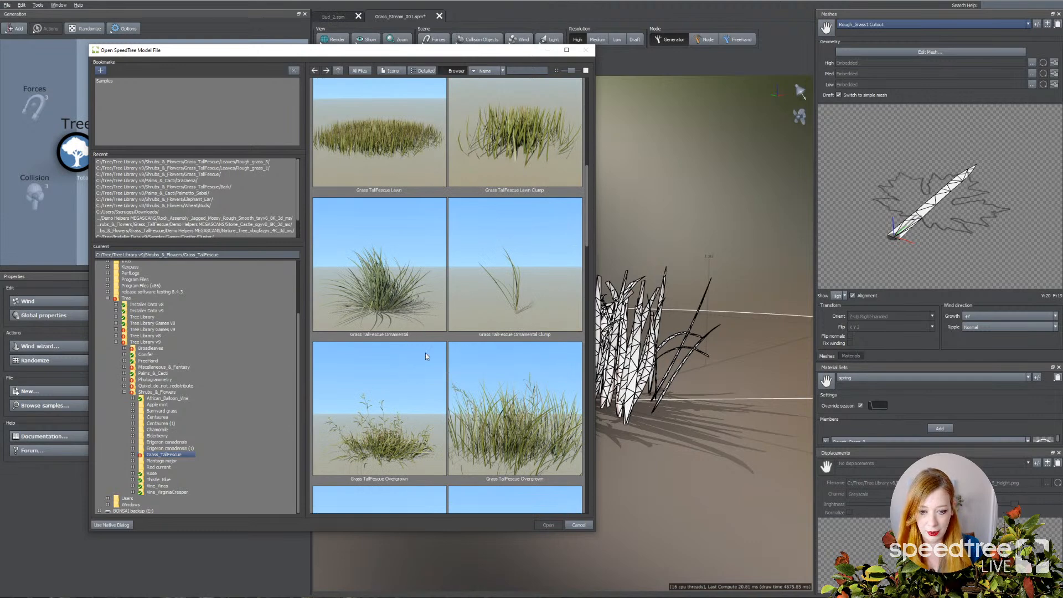
{"action": "scroll", "coordinate": [433, 357], "scroll_direction": "down", "scroll_amount": 4}
{"action": "scroll", "coordinate": [433, 357], "scroll_direction": "down", "scroll_amount": 8}
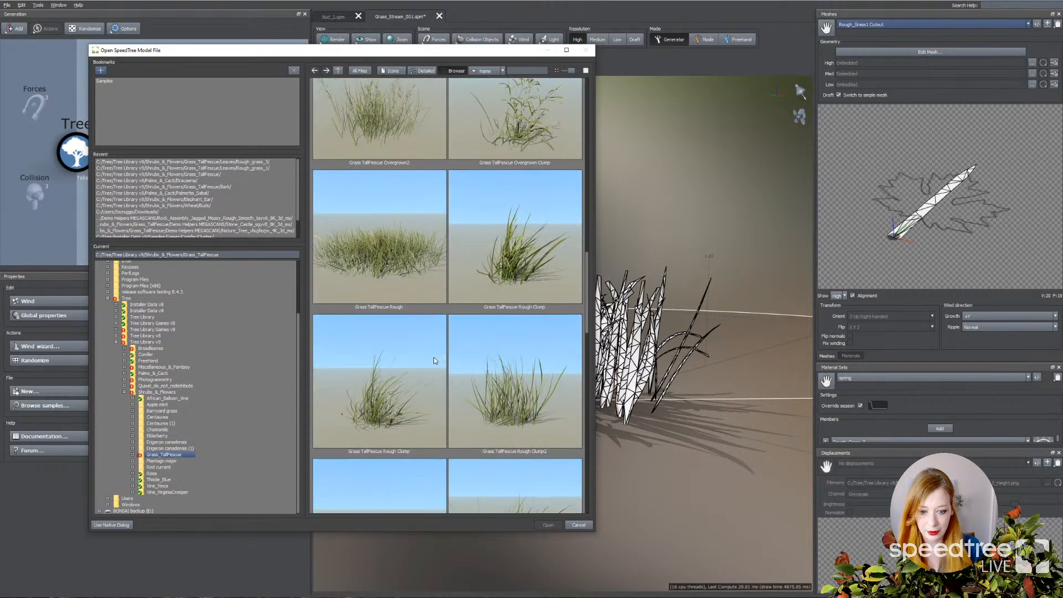
{"action": "scroll", "coordinate": [434, 358], "scroll_direction": "down", "scroll_amount": 2}
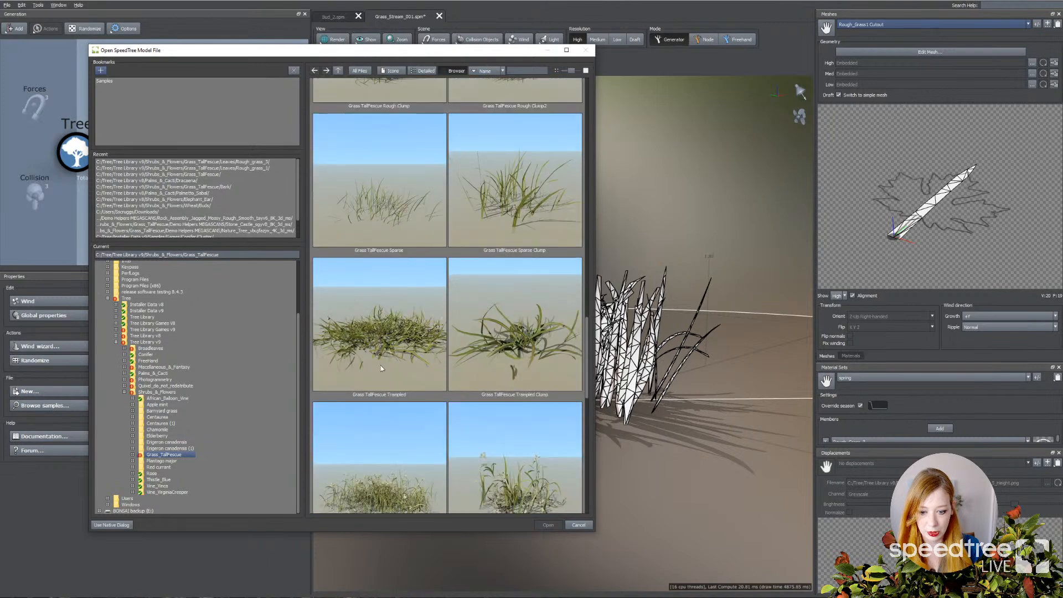
{"action": "scroll", "coordinate": [421, 358], "scroll_direction": "down", "scroll_amount": 4}
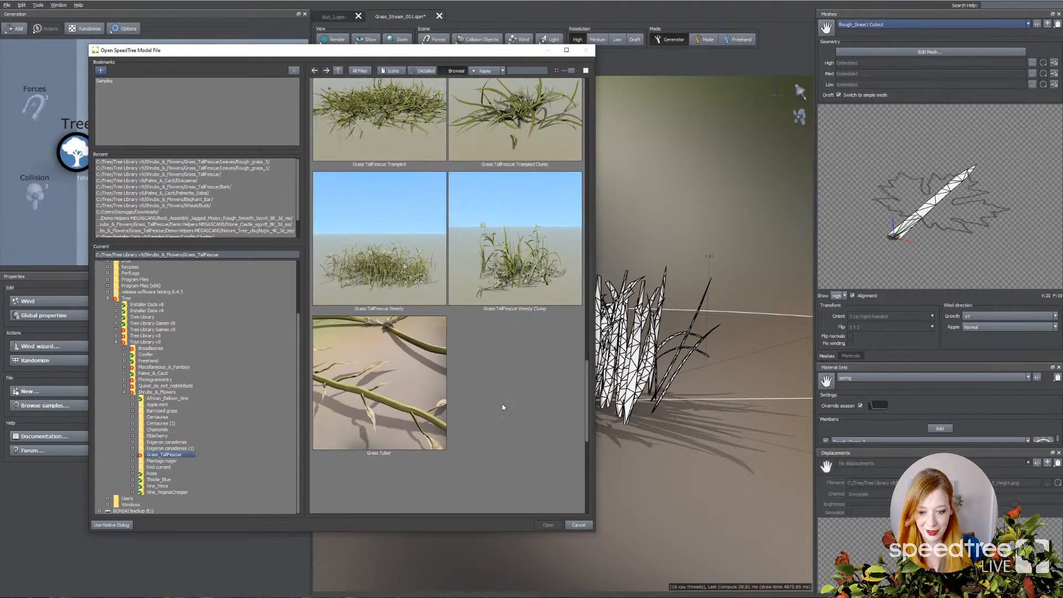
{"action": "scroll", "coordinate": [467, 389], "scroll_direction": "up", "scroll_amount": 2}
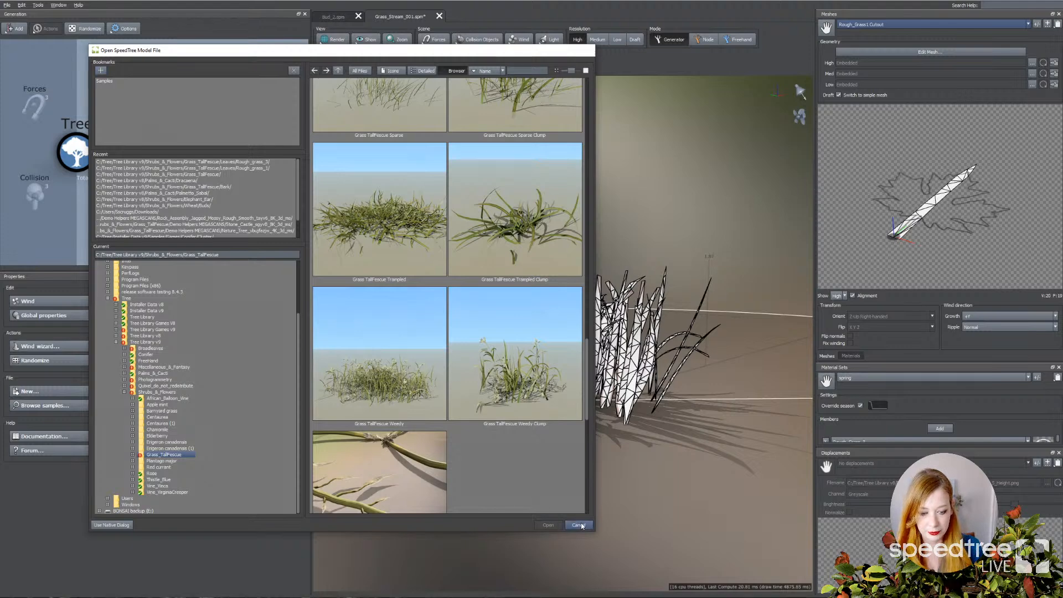
{"action": "left_click", "coordinate": [548, 525]}
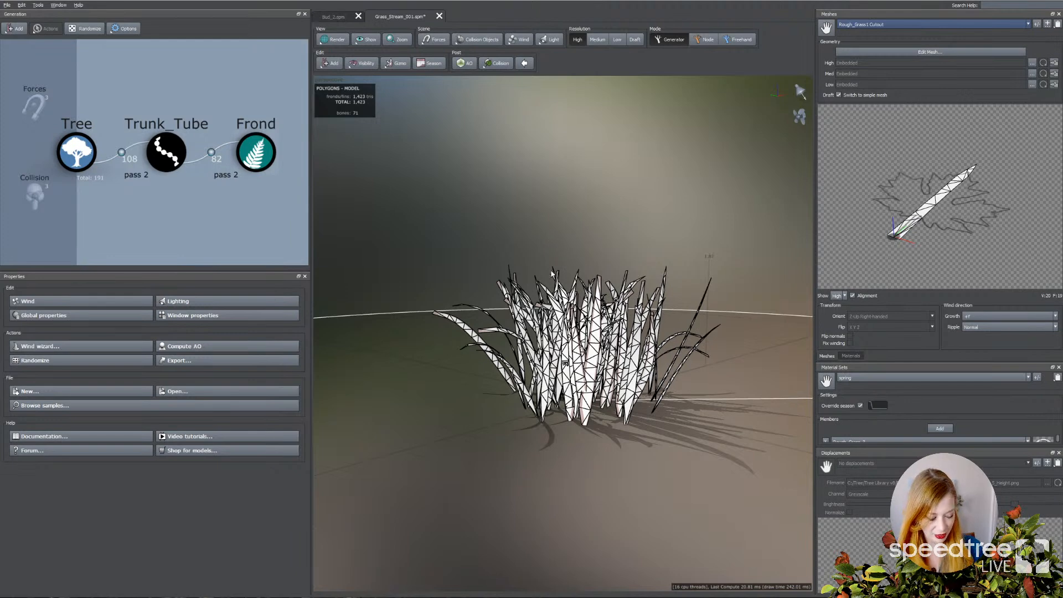
Step: Display the Rough_Grass1 fall material and examine its preview and texture maps
{"action": "left_click", "coordinate": [851, 356]}
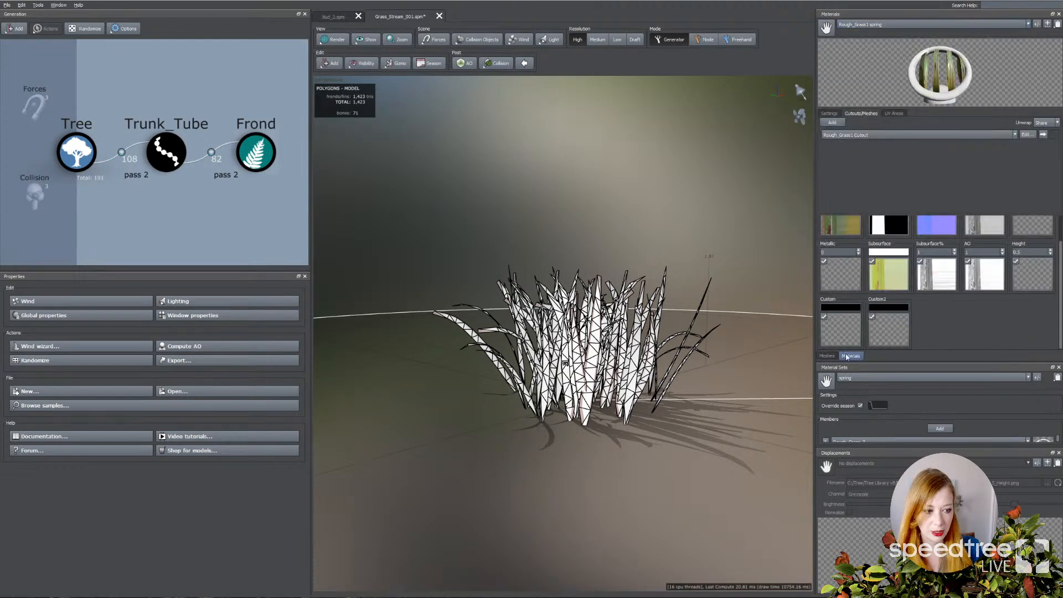
{"action": "left_click", "coordinate": [867, 24]}
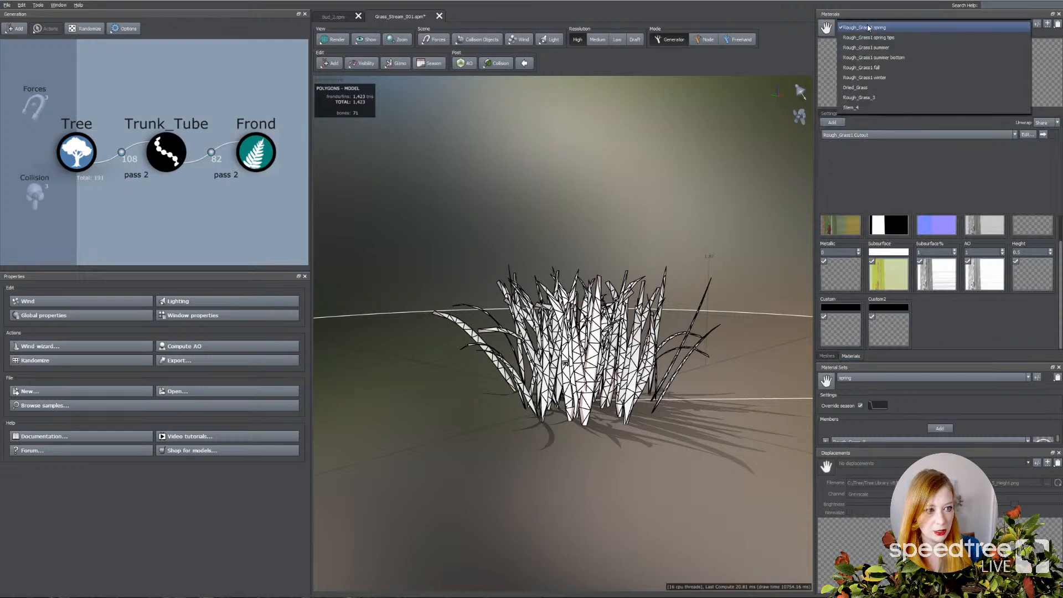
{"action": "left_click", "coordinate": [868, 67]}
{"action": "left_click_drag", "start_coordinate": [930, 108], "coordinate": [933, 81]}
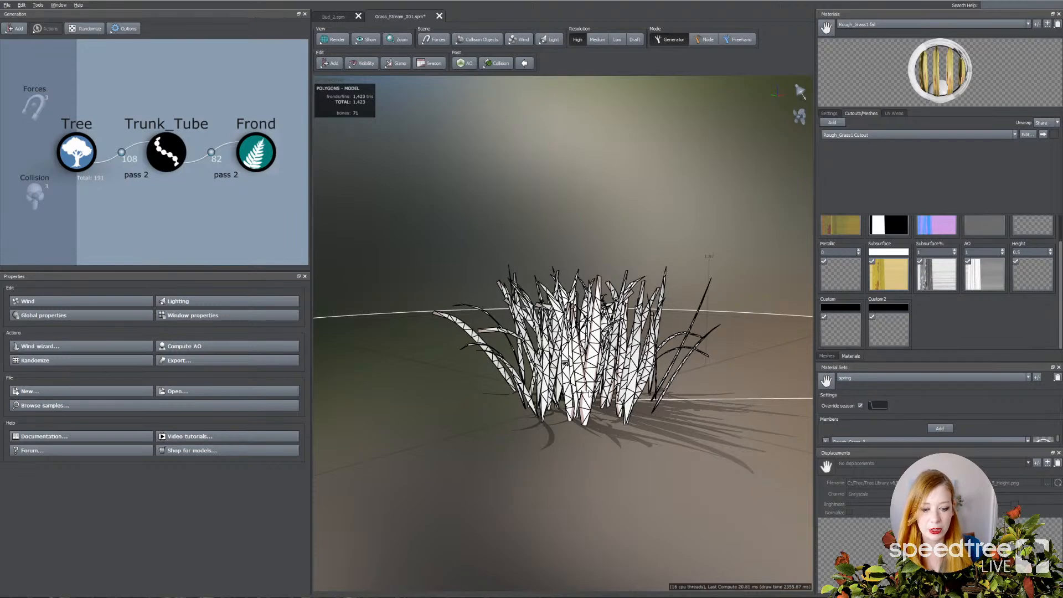
Step: Duplicate the Trunk_Tube and Frond generators together and link the copy to the Tree generator
{"action": "left_click_drag", "start_coordinate": [567, 374], "coordinate": [551, 354]}
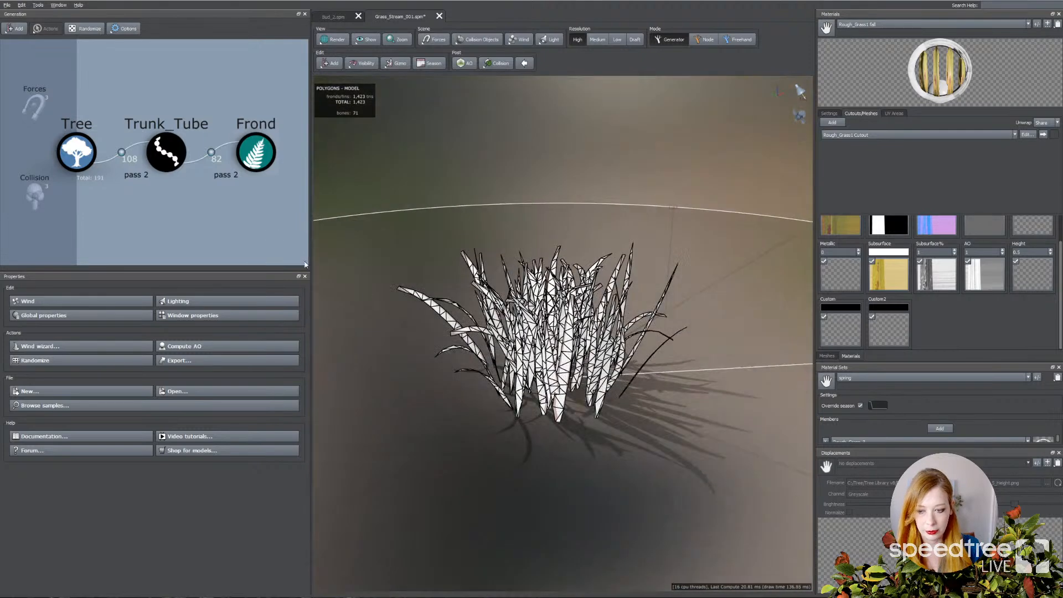
{"action": "left_click_drag", "start_coordinate": [138, 97], "coordinate": [266, 200]}
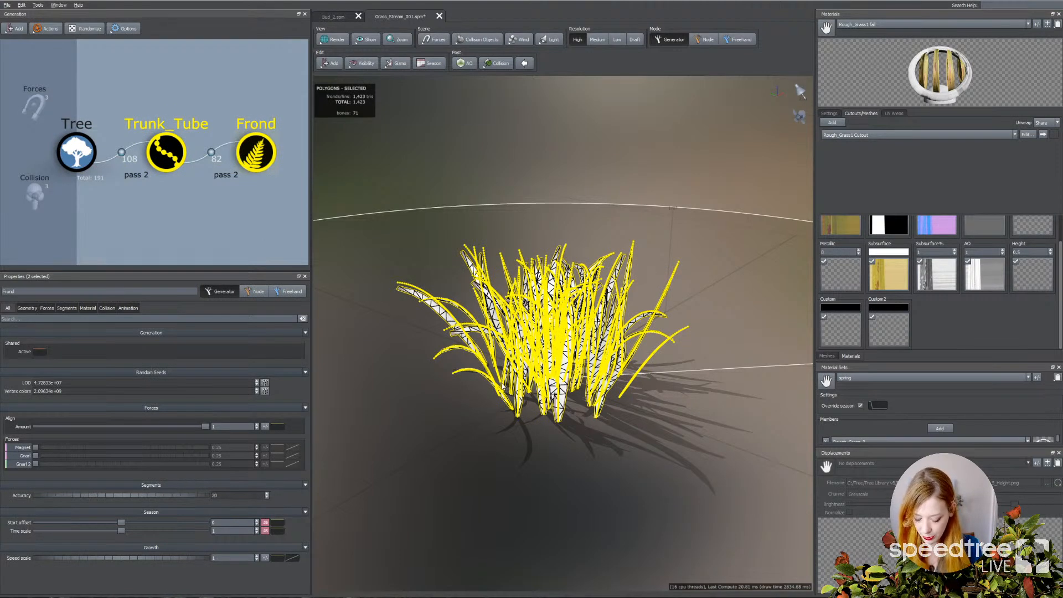
{"action": "left_click", "coordinate": [229, 247]}
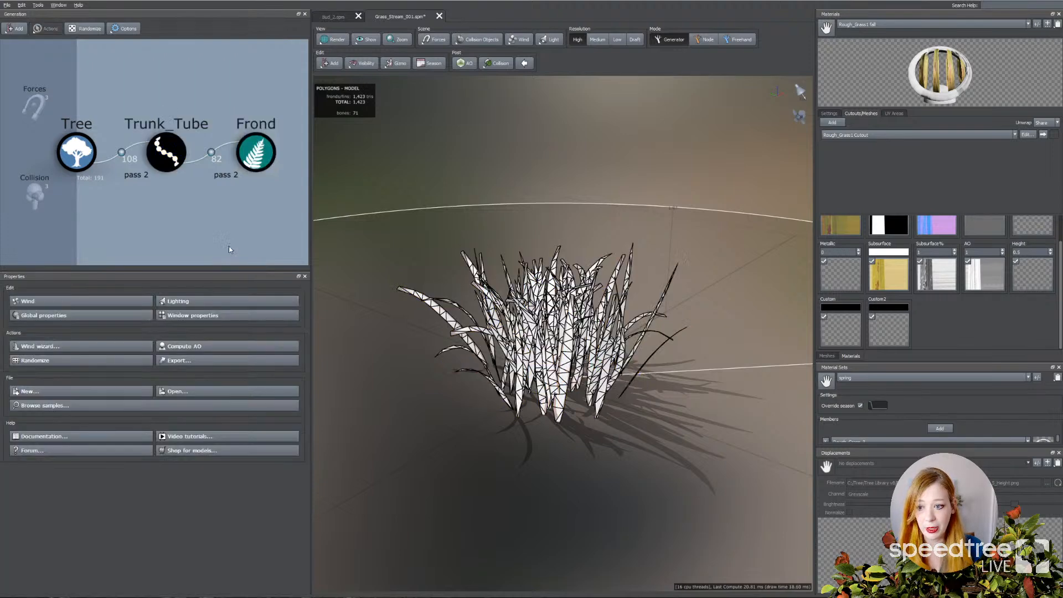
{"action": "key", "text": "ctrl+v"}
{"action": "left_click_drag", "start_coordinate": [164, 246], "coordinate": [73, 159]}
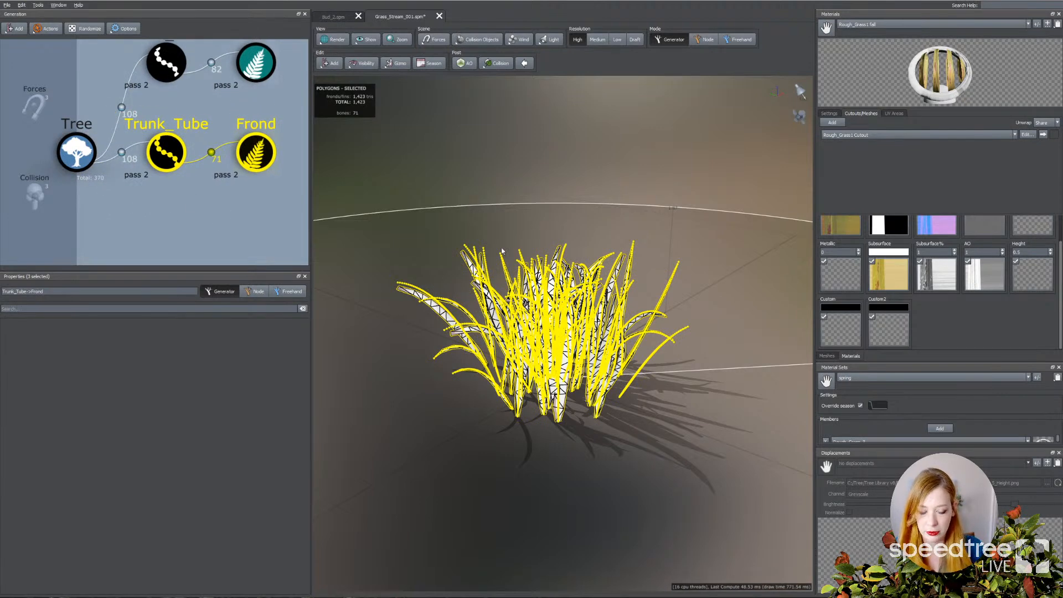
Step: Shorten the duplicated Trunk_Tube's absolute spine length to 0.64 and increase its position and rotation variance
{"action": "left_click", "coordinate": [637, 321]}
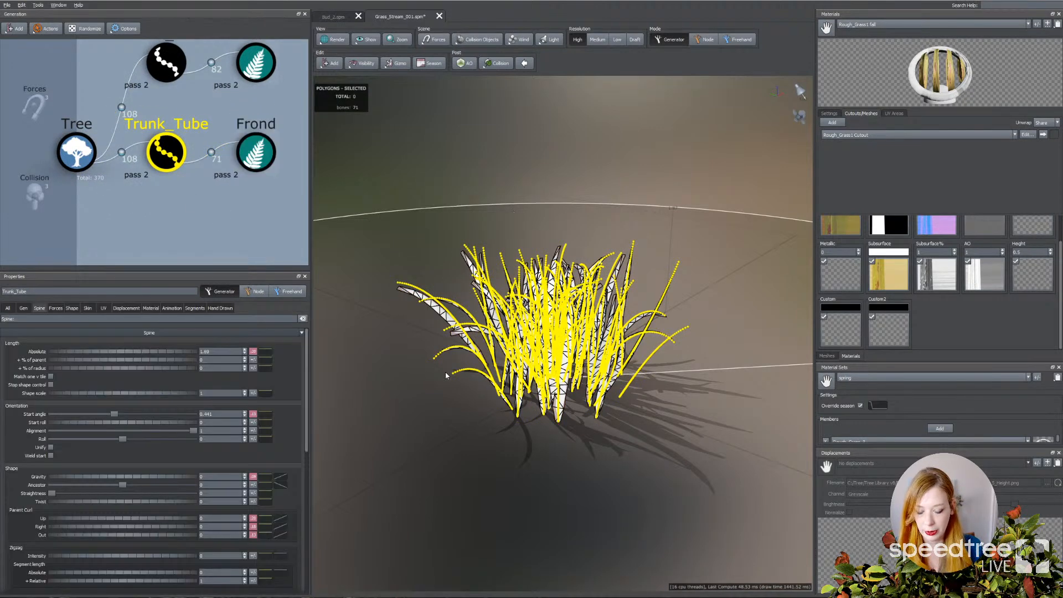
{"action": "left_click_drag", "start_coordinate": [152, 352], "coordinate": [102, 354]}
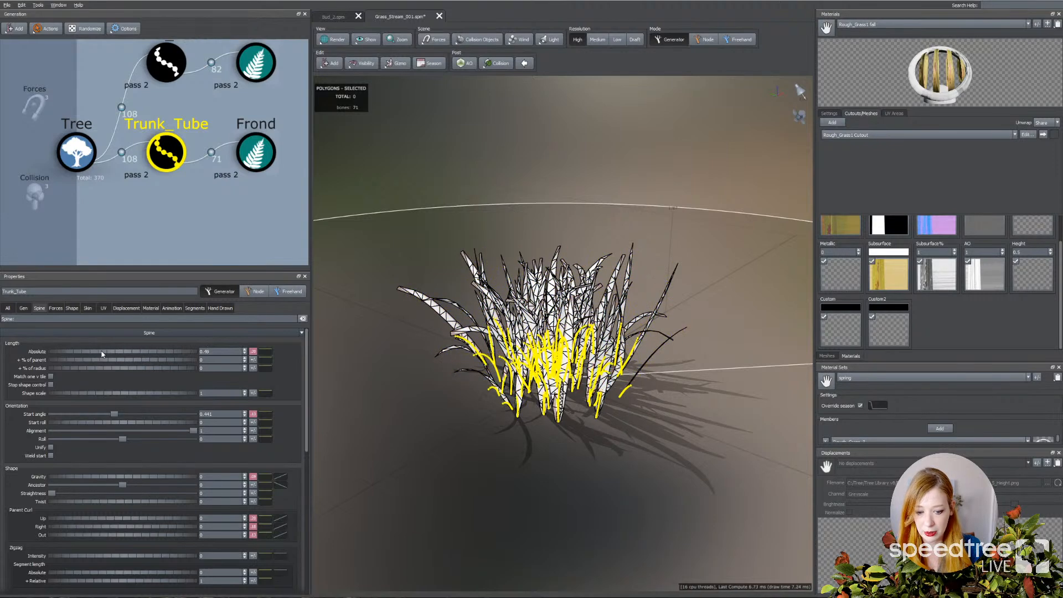
{"action": "left_click", "coordinate": [23, 308]}
{"action": "left_click", "coordinate": [257, 510]}
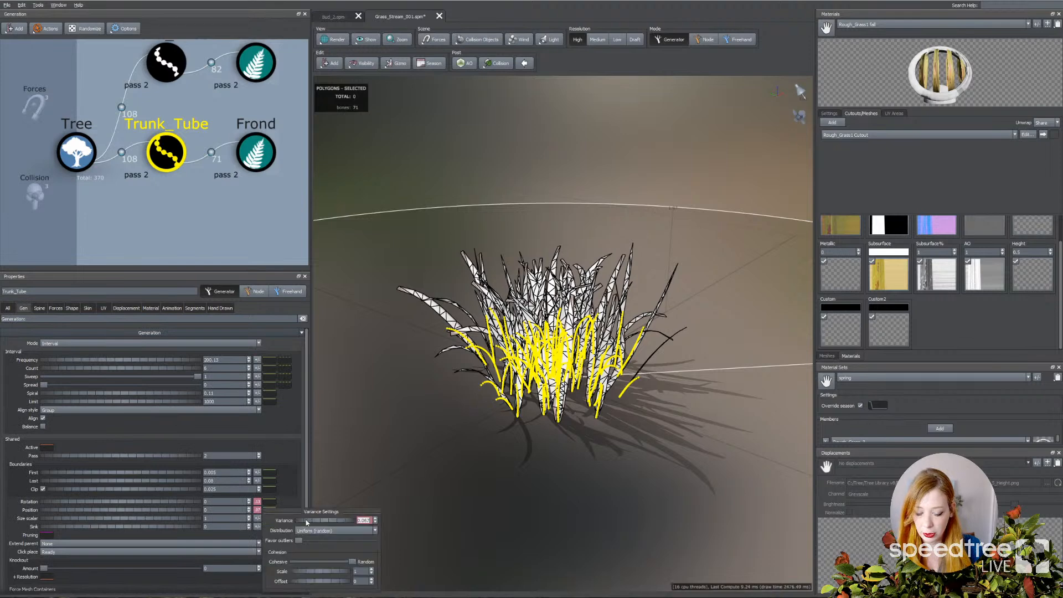
{"action": "left_click_drag", "start_coordinate": [306, 523], "coordinate": [327, 524]}
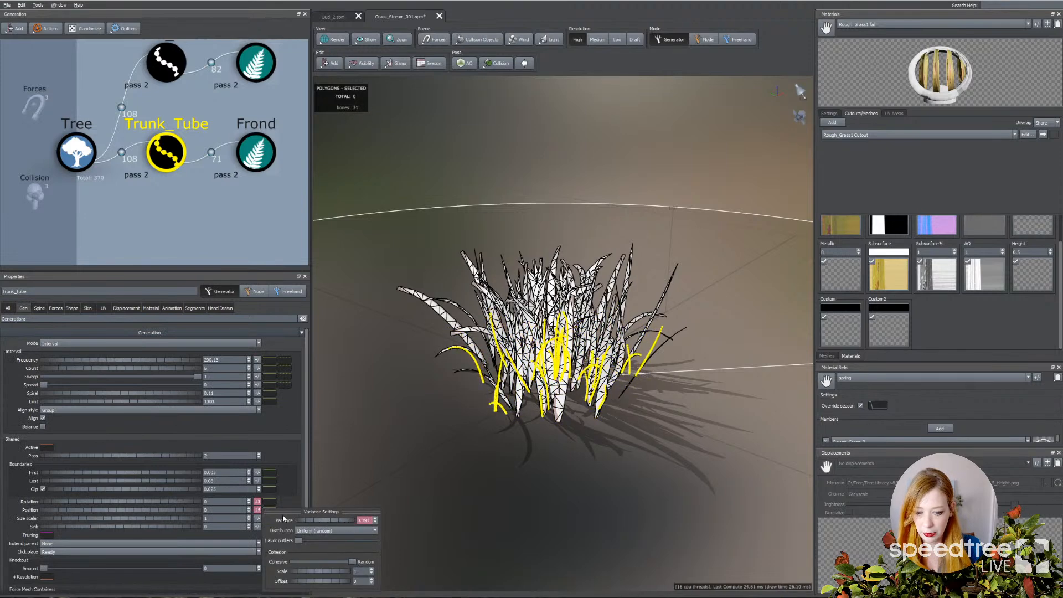
{"action": "left_click", "coordinate": [257, 503]}
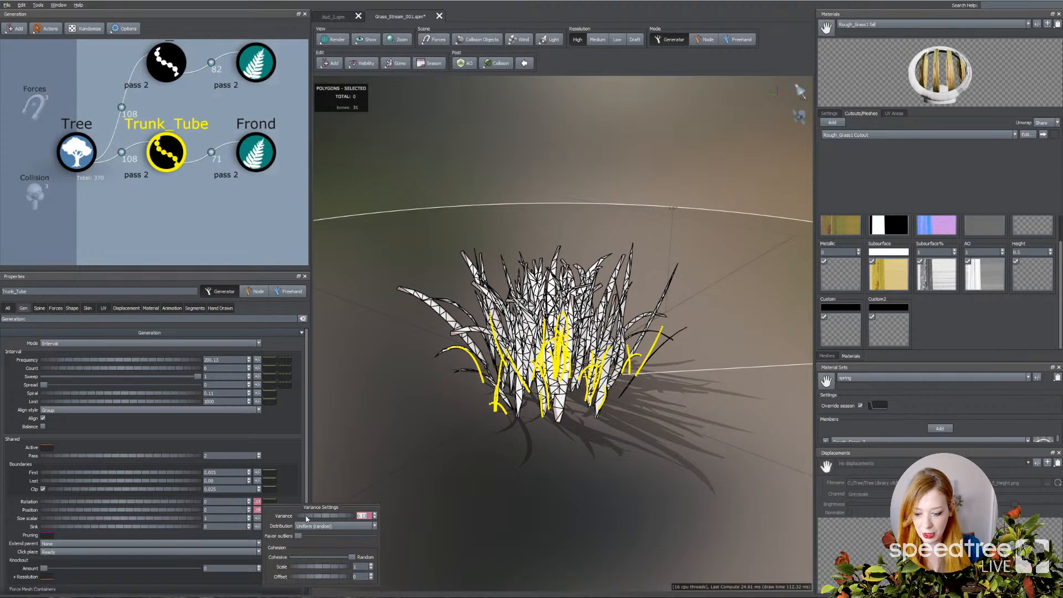
{"action": "left_click_drag", "start_coordinate": [307, 516], "coordinate": [318, 518]}
{"action": "left_click_drag", "start_coordinate": [421, 388], "coordinate": [407, 404]}
Step: Spread the duplicated blades outward by setting the Trunk_Tube copy's spine start angle to about 0.306
{"action": "left_click", "coordinate": [40, 308]}
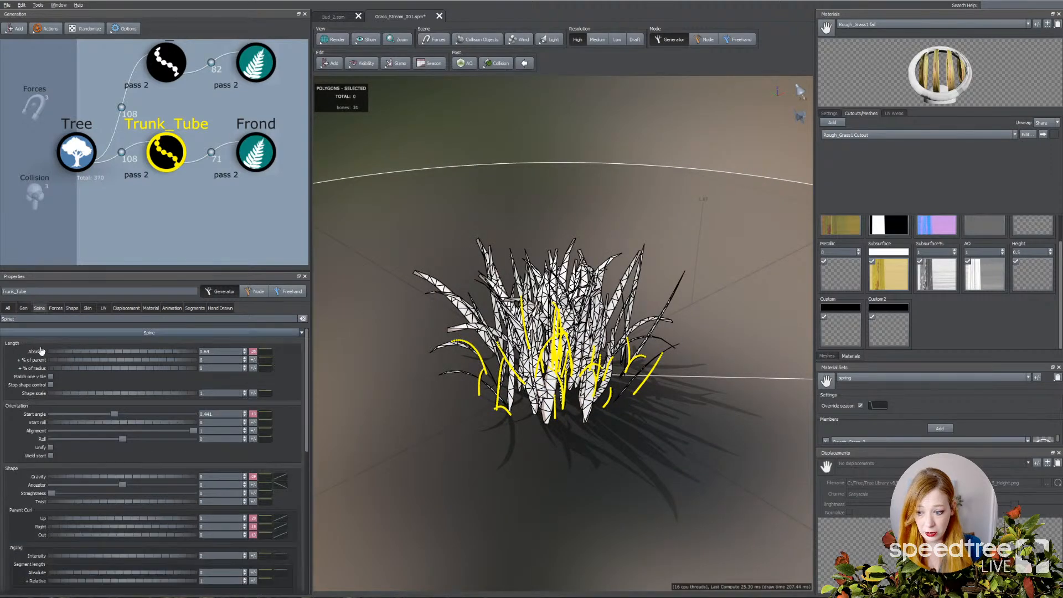
{"action": "left_click_drag", "start_coordinate": [111, 416], "coordinate": [96, 414]}
{"action": "left_click_drag", "start_coordinate": [371, 324], "coordinate": [368, 328]}
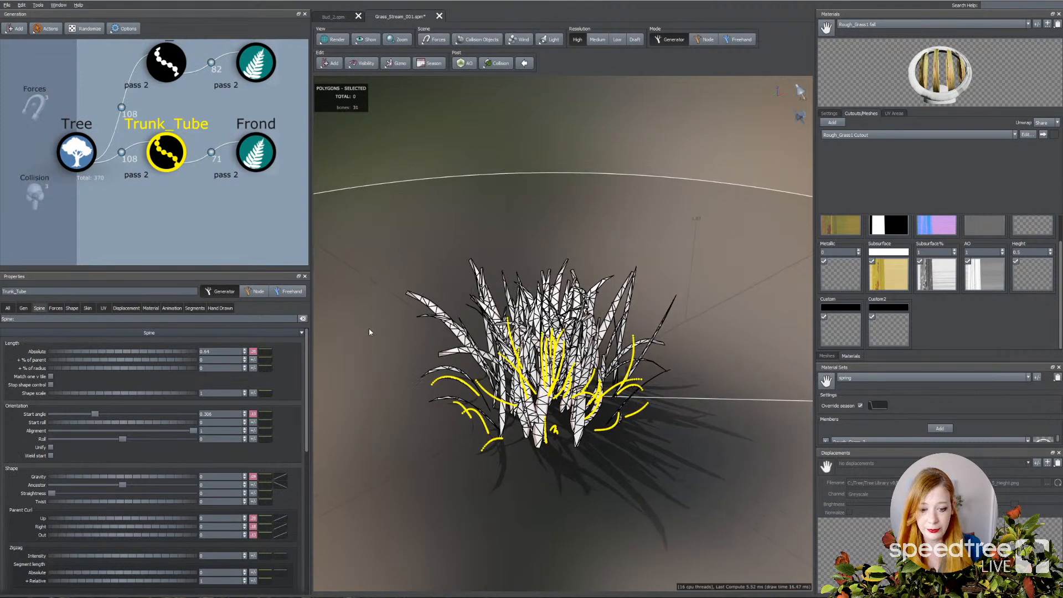
Step: Switch the viewport from wireframe to the textured, lit render mode and inspect the clump with its outer blades
{"action": "left_click", "coordinate": [330, 41]}
{"action": "left_click", "coordinate": [340, 49]}
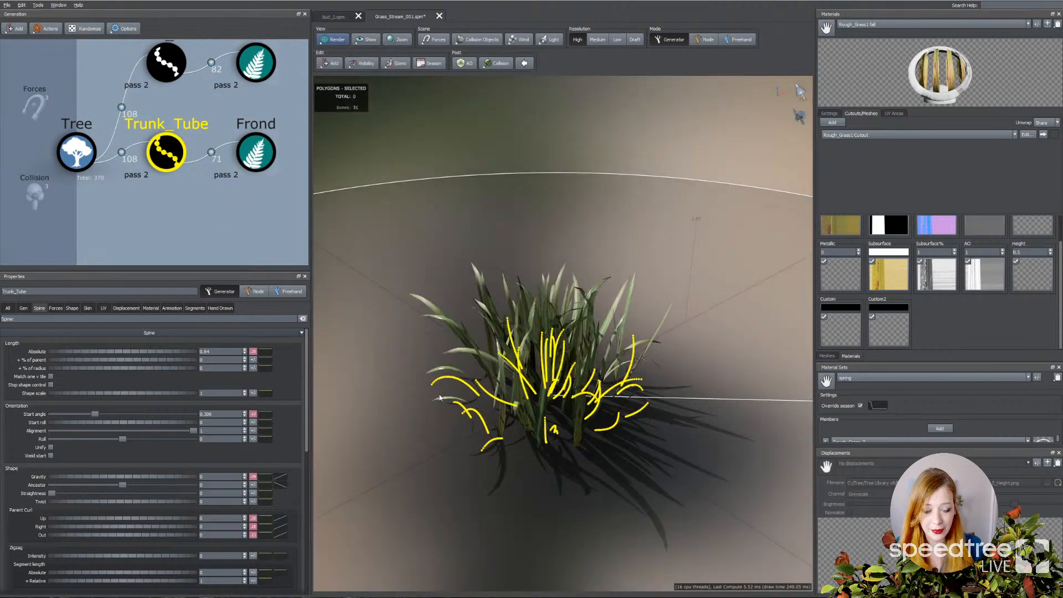
{"action": "left_click", "coordinate": [404, 391]}
{"action": "mouse_move", "coordinate": [404, 391]}
{"action": "left_mouse_down"}
{"action": "mouse_move", "coordinate": [369, 361]}
{"action": "mouse_move", "coordinate": [490, 424]}
{"action": "left_mouse_up"}
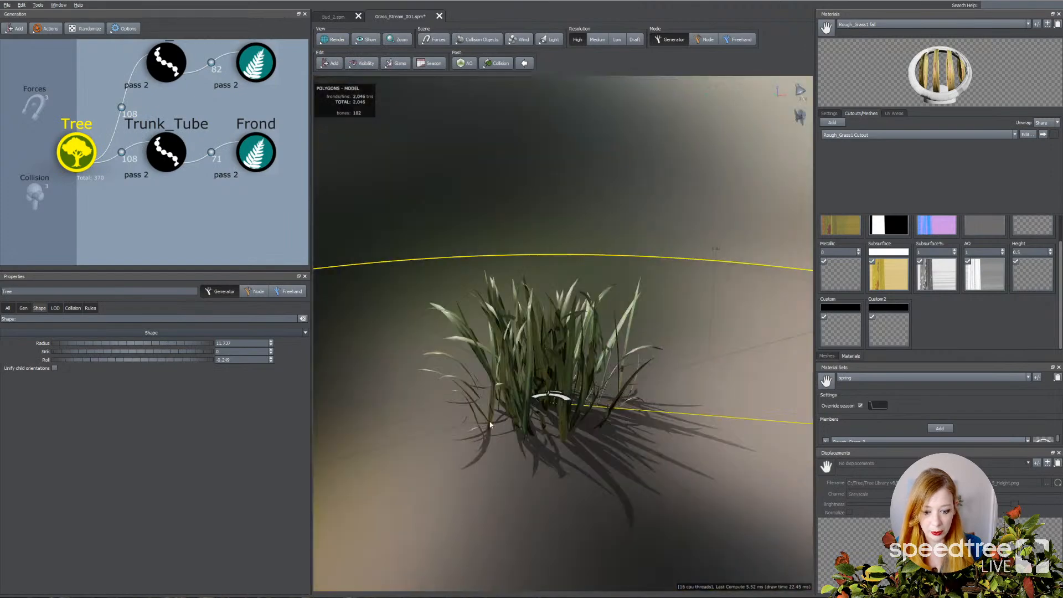
Step: Raise the generation frequency of the shorter layer's Trunk_Tube to add more low blades around the clump
{"action": "left_click", "coordinate": [166, 152]}
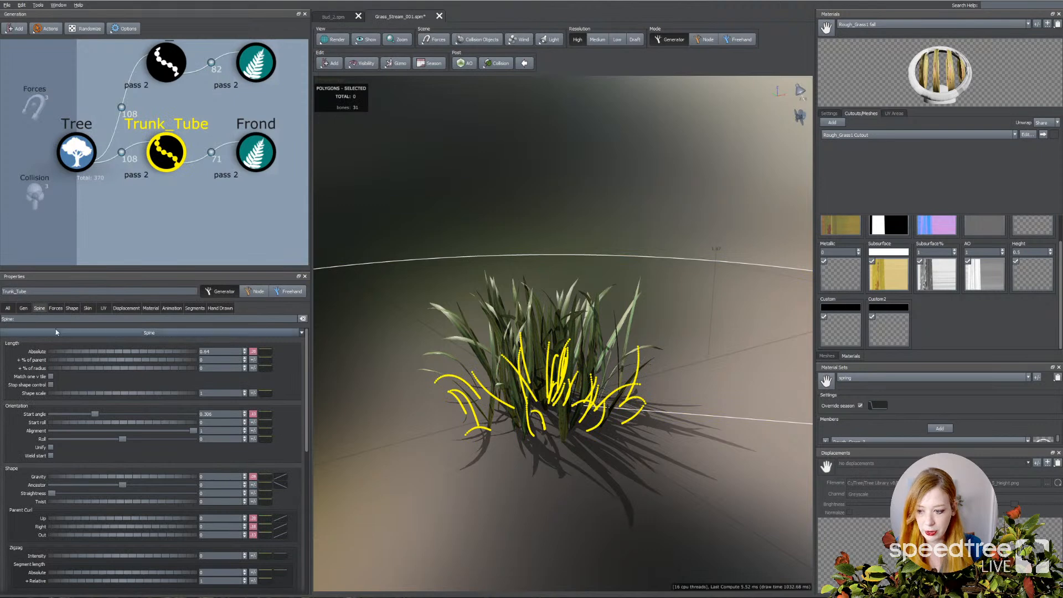
{"action": "left_click", "coordinate": [251, 158]}
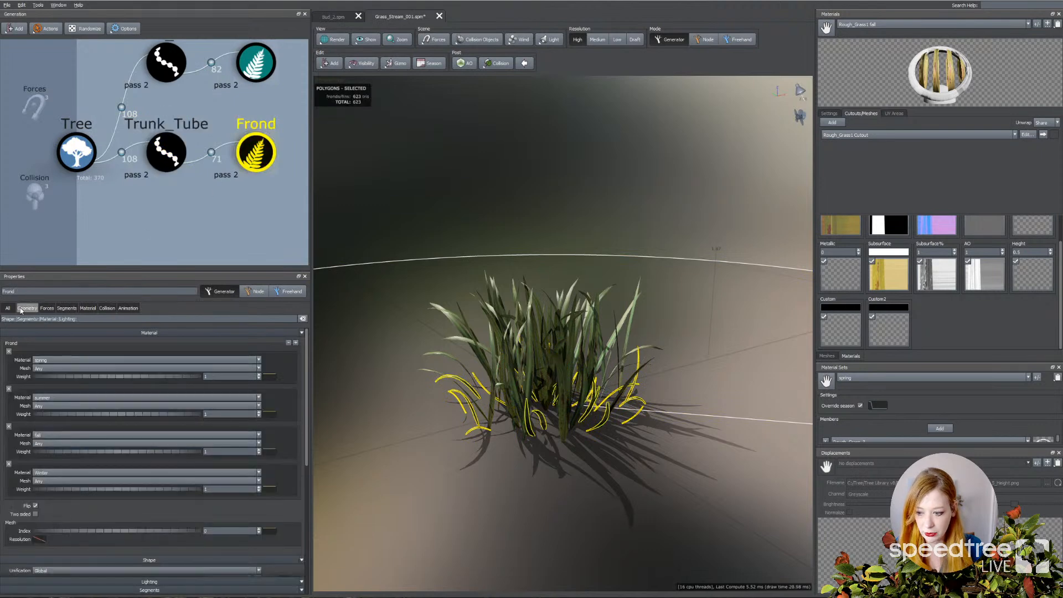
{"action": "scroll", "coordinate": [96, 459], "scroll_direction": "down", "scroll_amount": 2}
{"action": "scroll", "coordinate": [96, 456], "scroll_direction": "down", "scroll_amount": 2}
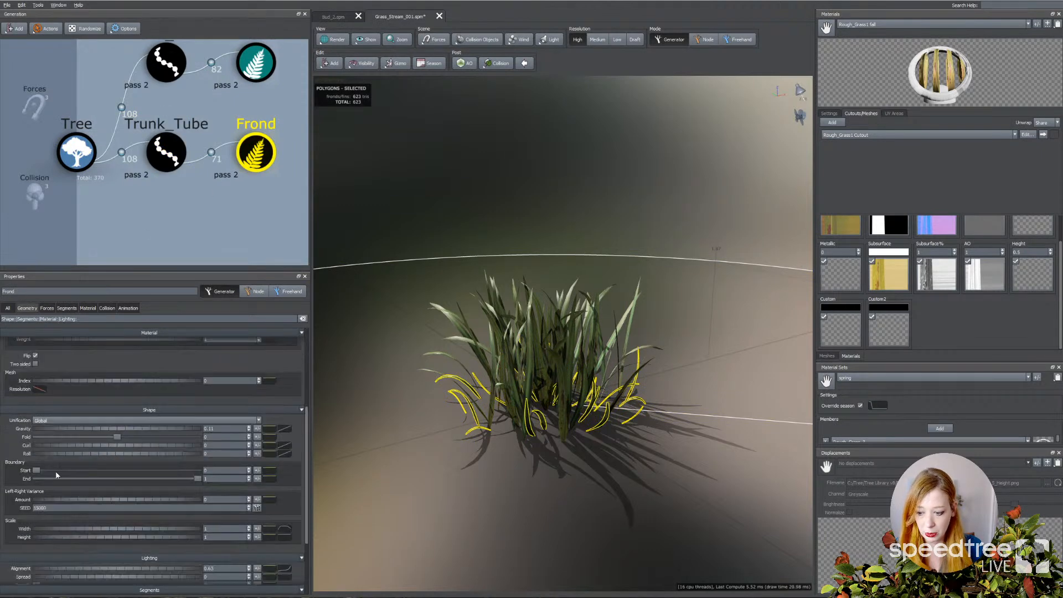
{"action": "left_click_drag", "start_coordinate": [348, 318], "coordinate": [450, 372]}
{"action": "left_click_drag", "start_coordinate": [559, 402], "coordinate": [482, 323]}
{"action": "left_click", "coordinate": [166, 152]}
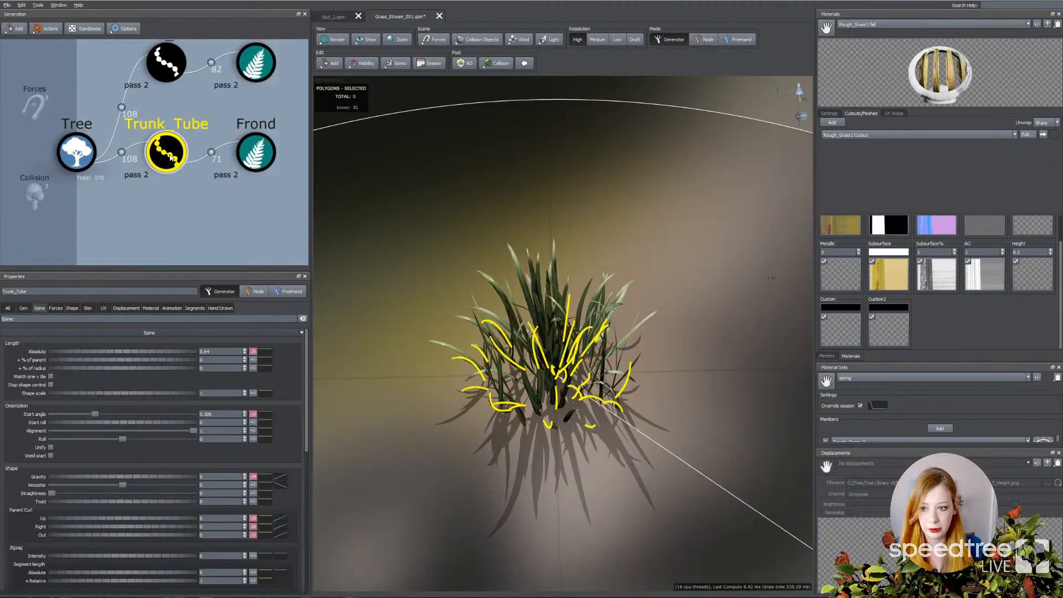
{"action": "left_click", "coordinate": [27, 309]}
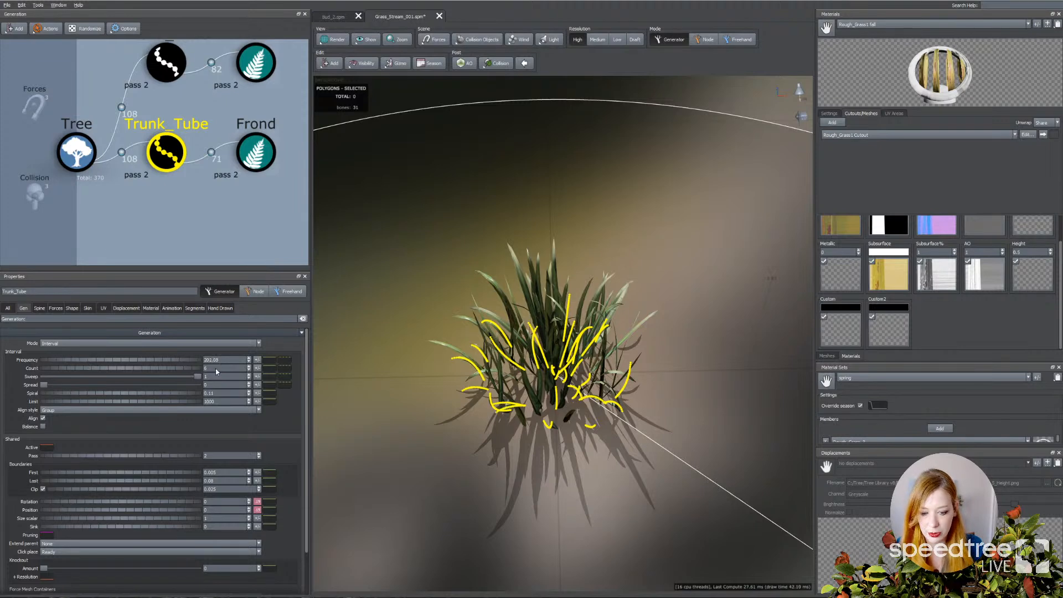
{"action": "left_click_drag", "start_coordinate": [216, 369], "coordinate": [829, 369]}
{"action": "left_click_drag", "start_coordinate": [132, 375], "coordinate": [435, 373]}
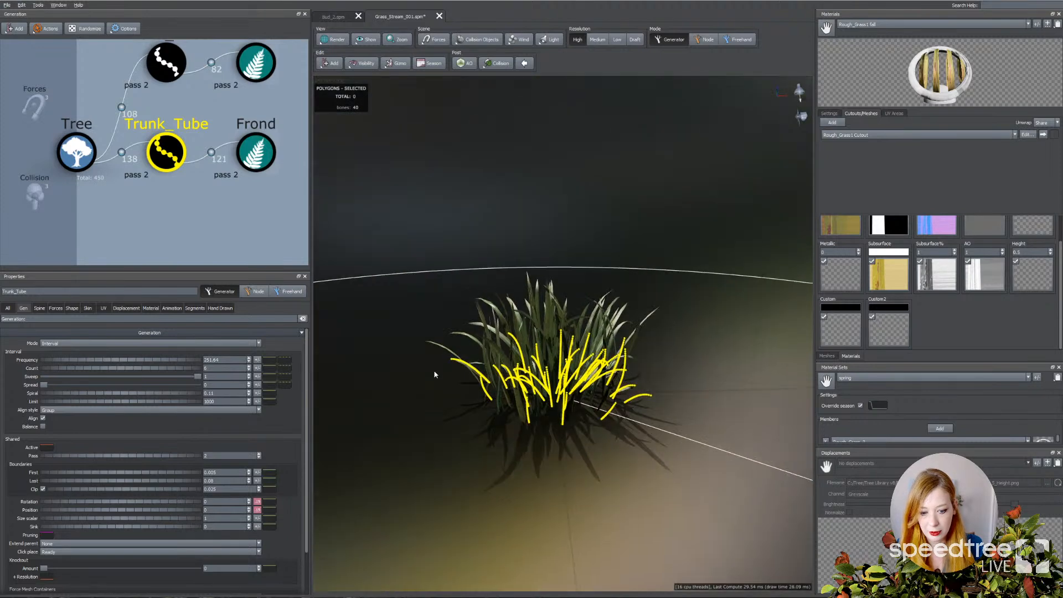
{"action": "left_click", "coordinate": [436, 299]}
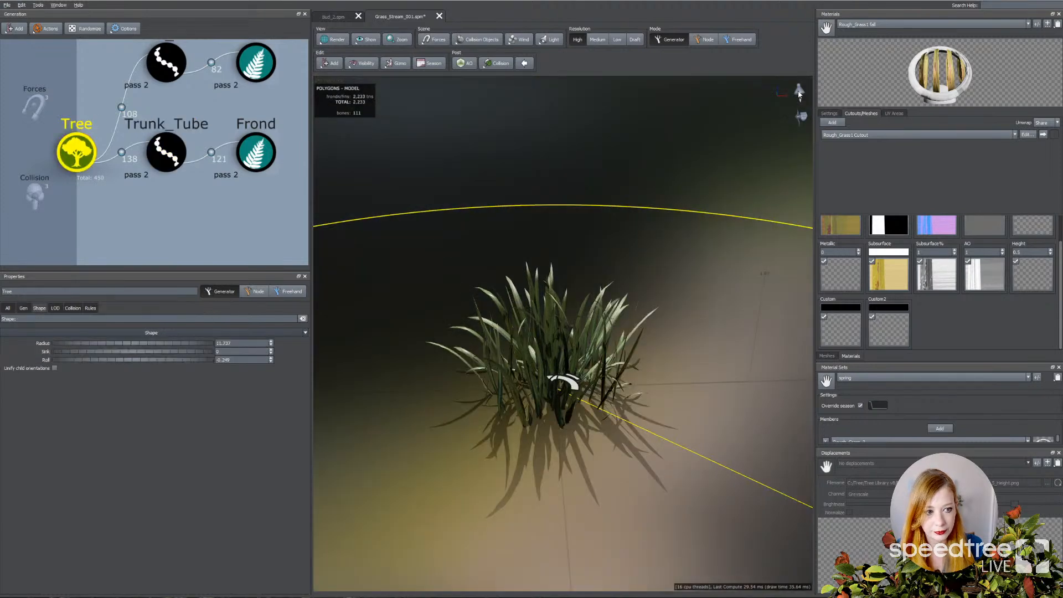
Step: Set the taller layer's Frond roll to 0.73 so its blades twist along their length
{"action": "left_click", "coordinate": [799, 94]}
{"action": "mouse_move", "coordinate": [799, 92]}
{"action": "left_mouse_down"}
{"action": "mouse_move", "coordinate": [790, 156]}
{"action": "mouse_move", "coordinate": [799, 84]}
{"action": "left_mouse_up"}
{"action": "left_click_drag", "start_coordinate": [664, 249], "coordinate": [526, 260]}
{"action": "scroll", "coordinate": [668, 267], "scroll_direction": "up", "scroll_amount": 3}
{"action": "left_click", "coordinate": [517, 351]}
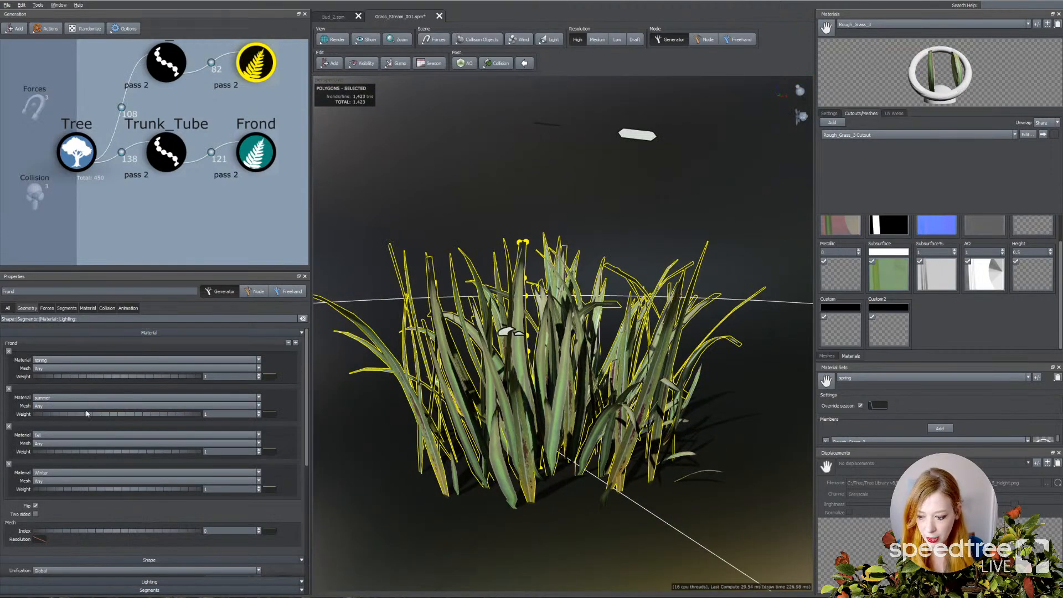
{"action": "scroll", "coordinate": [110, 360], "scroll_direction": "down", "scroll_amount": 3}
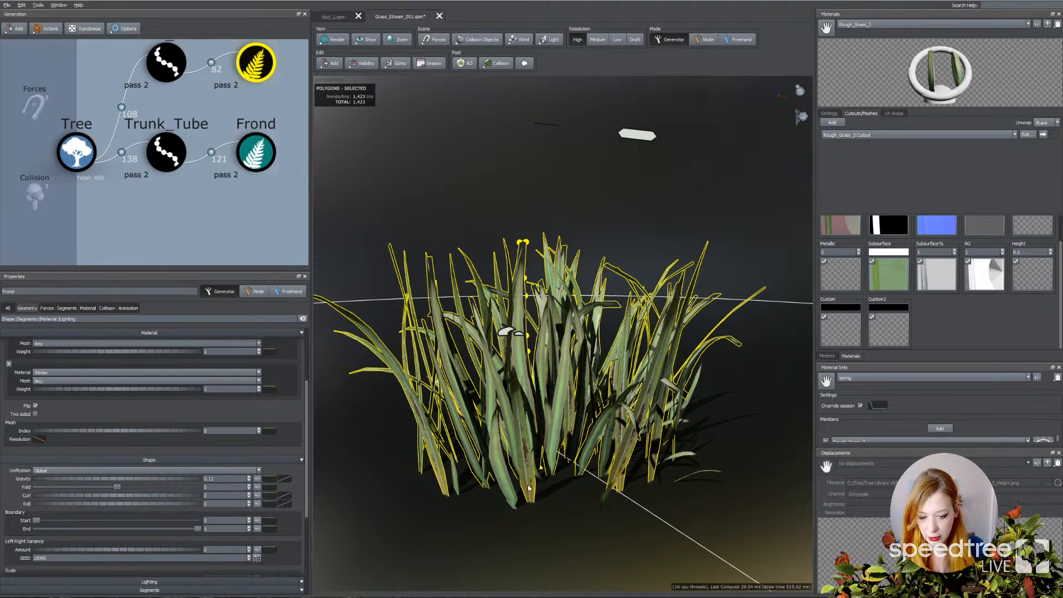
{"action": "left_click", "coordinate": [239, 479]}
{"action": "key", "text": "Return"}
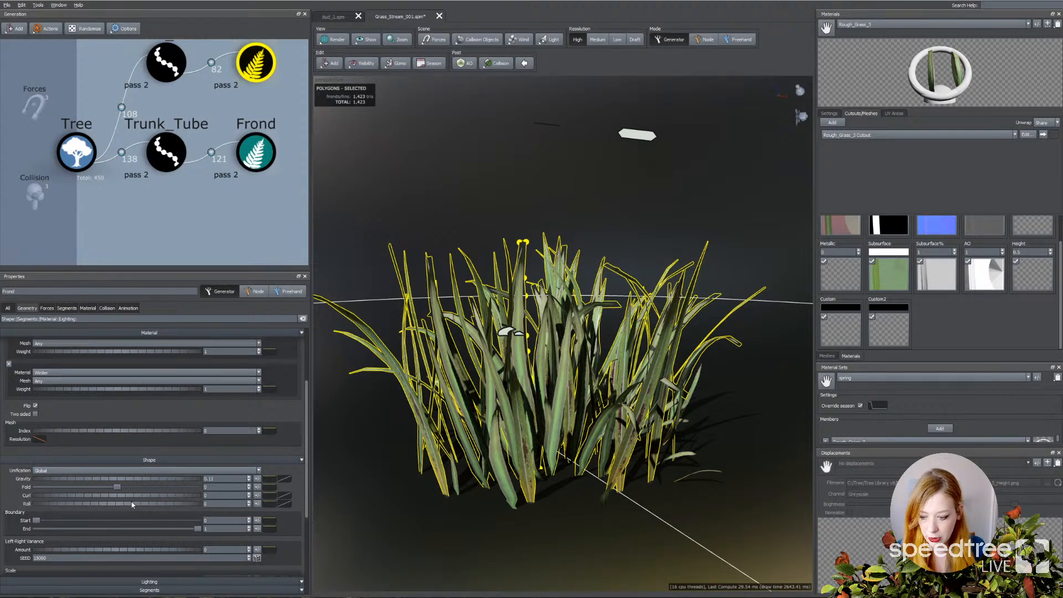
{"action": "left_click", "coordinate": [285, 506]}
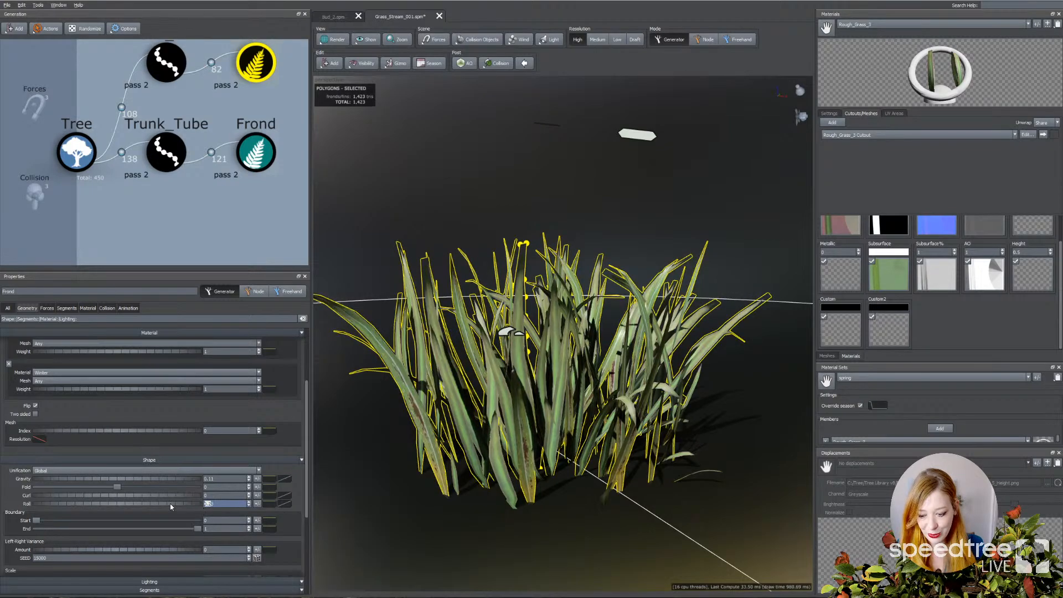
{"action": "mouse_move", "coordinate": [372, 476]}
{"action": "left_mouse_down"}
{"action": "mouse_move", "coordinate": [335, 478]}
{"action": "mouse_move", "coordinate": [386, 472]}
{"action": "left_mouse_up"}
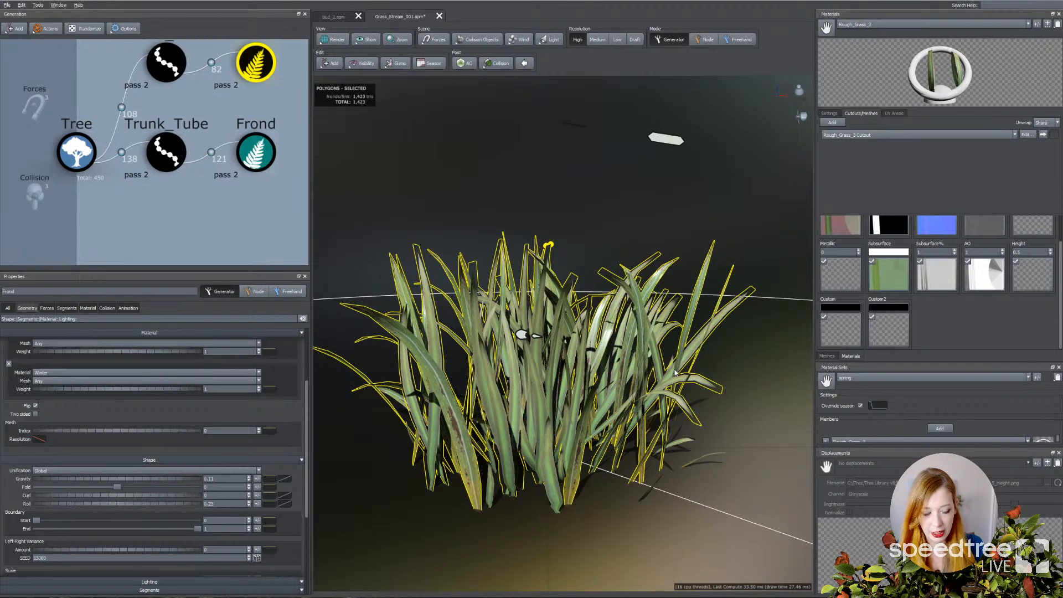
{"action": "mouse_move", "coordinate": [398, 465]}
{"action": "left_mouse_down"}
{"action": "mouse_move", "coordinate": [349, 470]}
{"action": "mouse_move", "coordinate": [386, 470]}
{"action": "left_mouse_up"}
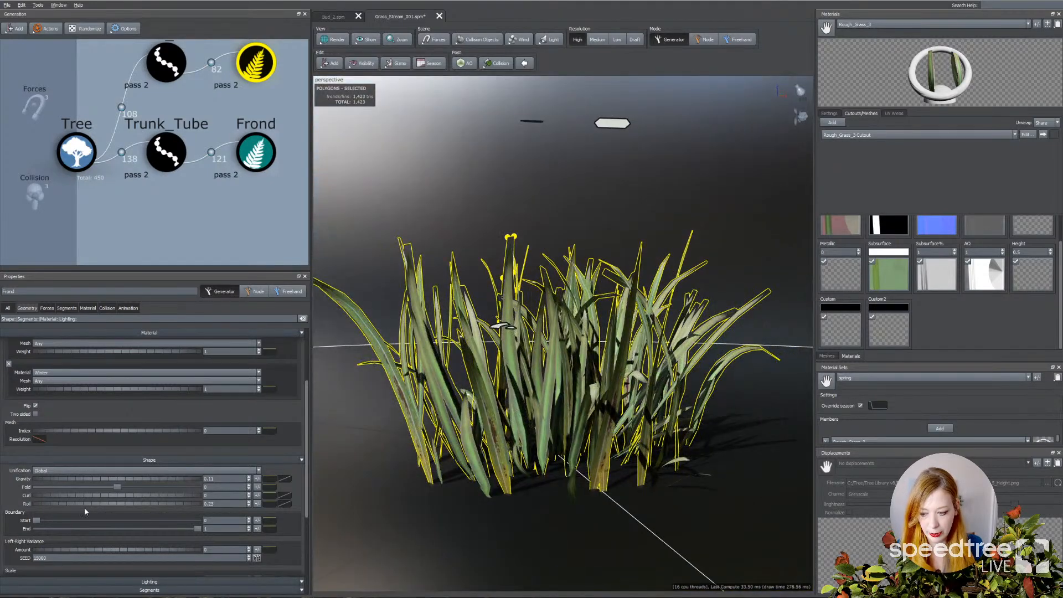
{"action": "left_click_drag", "start_coordinate": [84, 503], "coordinate": [112, 503]}
{"action": "left_click_drag", "start_coordinate": [448, 399], "coordinate": [477, 420]}
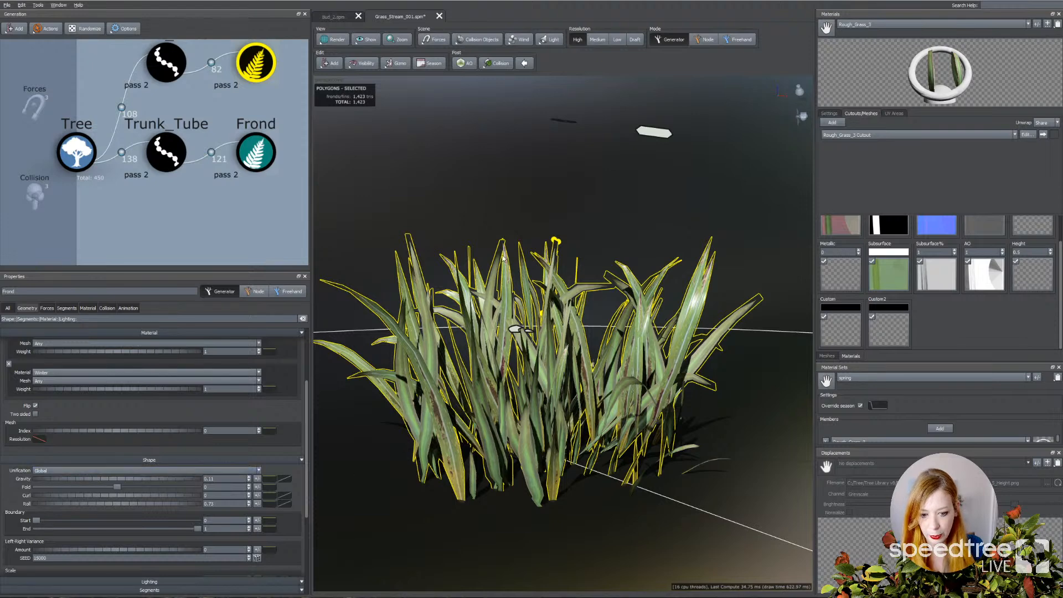
Step: Set the taller layer's Frond gravity to 0 and its curl to 0.18
{"action": "mouse_move", "coordinate": [181, 480]}
{"action": "left_mouse_down"}
{"action": "mouse_move", "coordinate": [161, 481]}
{"action": "mouse_move", "coordinate": [247, 487]}
{"action": "mouse_move", "coordinate": [195, 482]}
{"action": "left_mouse_up"}
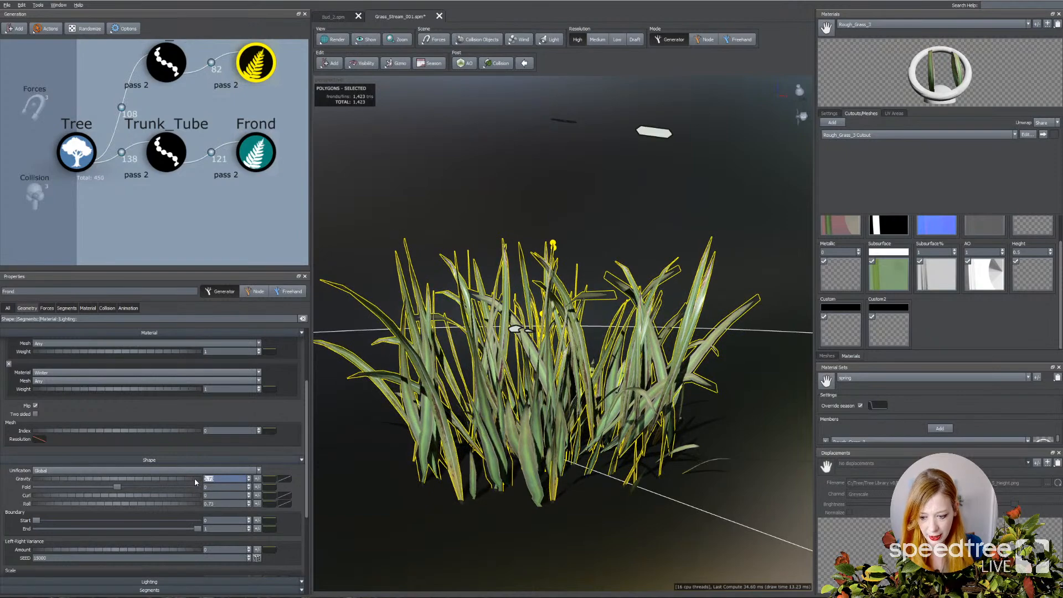
{"action": "type", "text": "0"}
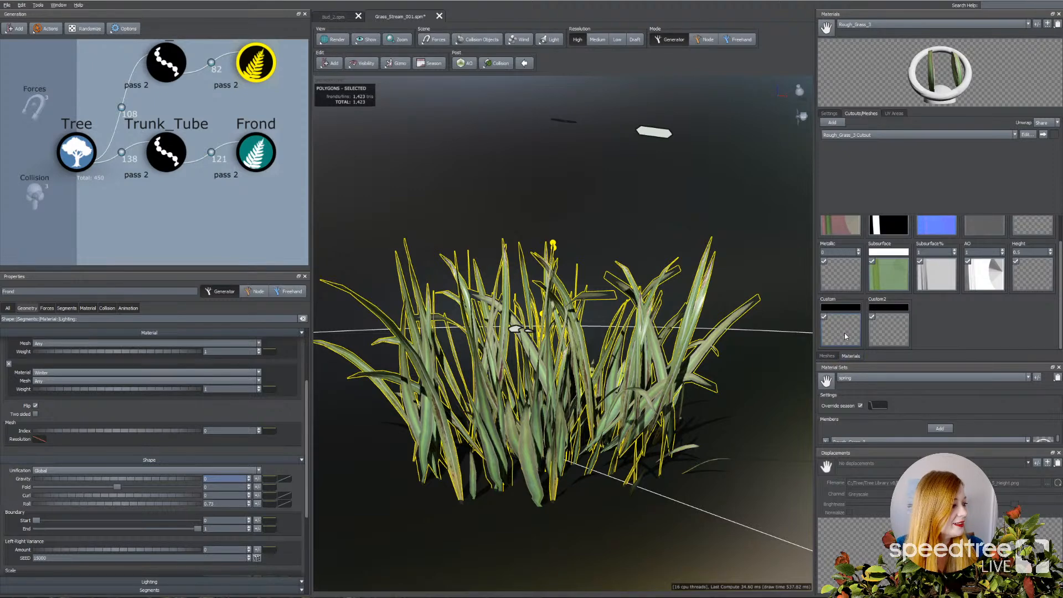
{"action": "left_click", "coordinate": [109, 496]}
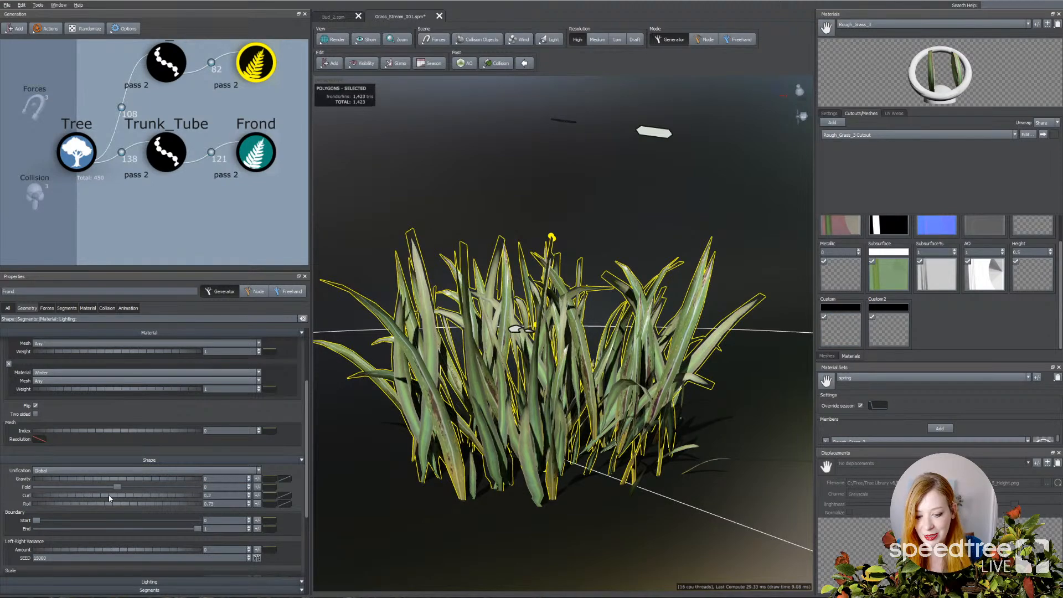
{"action": "left_click_drag", "start_coordinate": [109, 495], "coordinate": [107, 495]}
{"action": "mouse_move", "coordinate": [388, 527]}
{"action": "left_mouse_down"}
{"action": "mouse_move", "coordinate": [368, 529]}
{"action": "mouse_move", "coordinate": [384, 529]}
{"action": "left_mouse_up"}
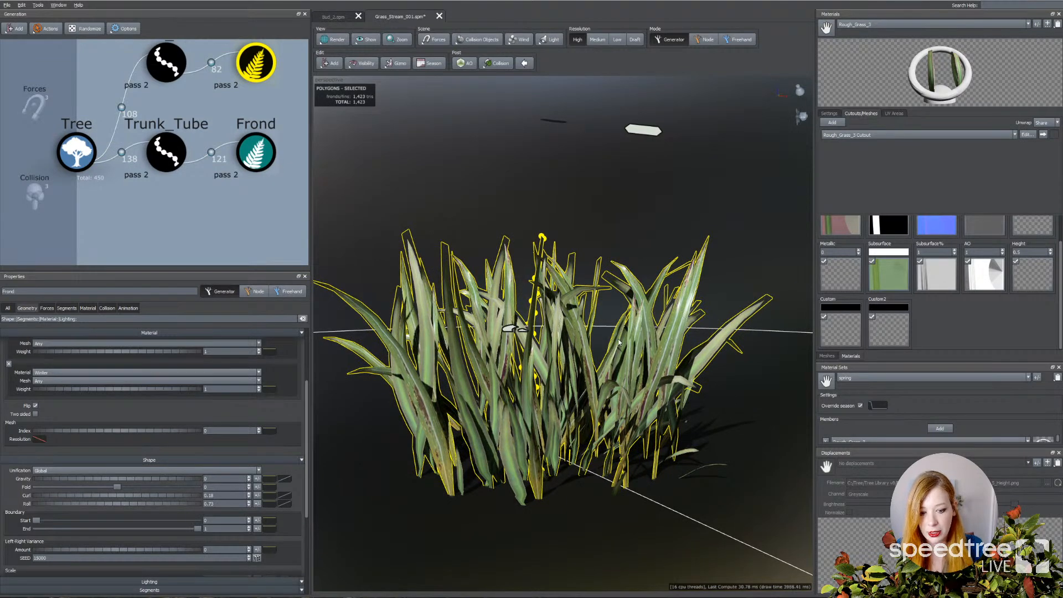
Step: Try a negative fold on the taller layer's Frond, reset it to 0, and check the Rough_Grass_3 cutout mesh
{"action": "left_click_drag", "start_coordinate": [684, 318], "coordinate": [626, 341]}
{"action": "scroll", "coordinate": [626, 340], "scroll_direction": "up", "scroll_amount": 2}
{"action": "scroll", "coordinate": [626, 340], "scroll_direction": "up", "scroll_amount": 2}
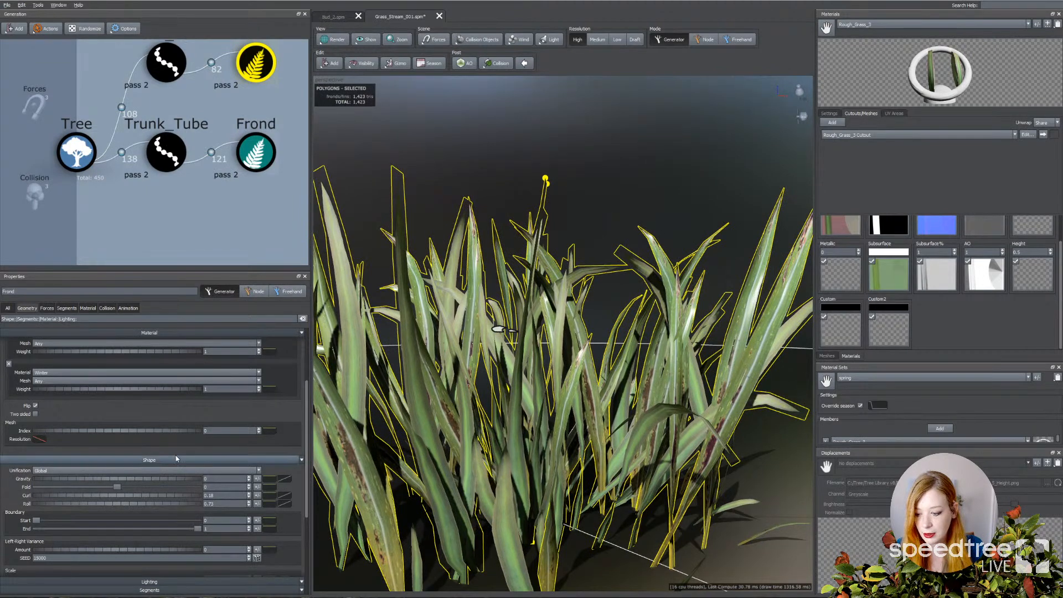
{"action": "mouse_move", "coordinate": [115, 487]}
{"action": "left_mouse_down"}
{"action": "mouse_move", "coordinate": [79, 487]}
{"action": "mouse_move", "coordinate": [105, 487]}
{"action": "left_mouse_up"}
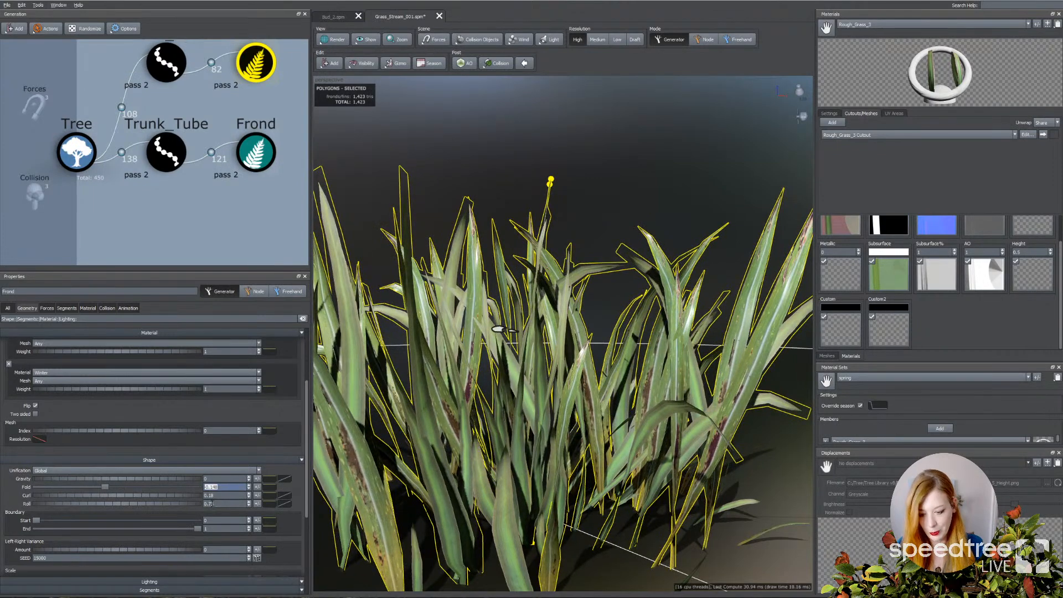
{"action": "key", "text": "BackSpace"}
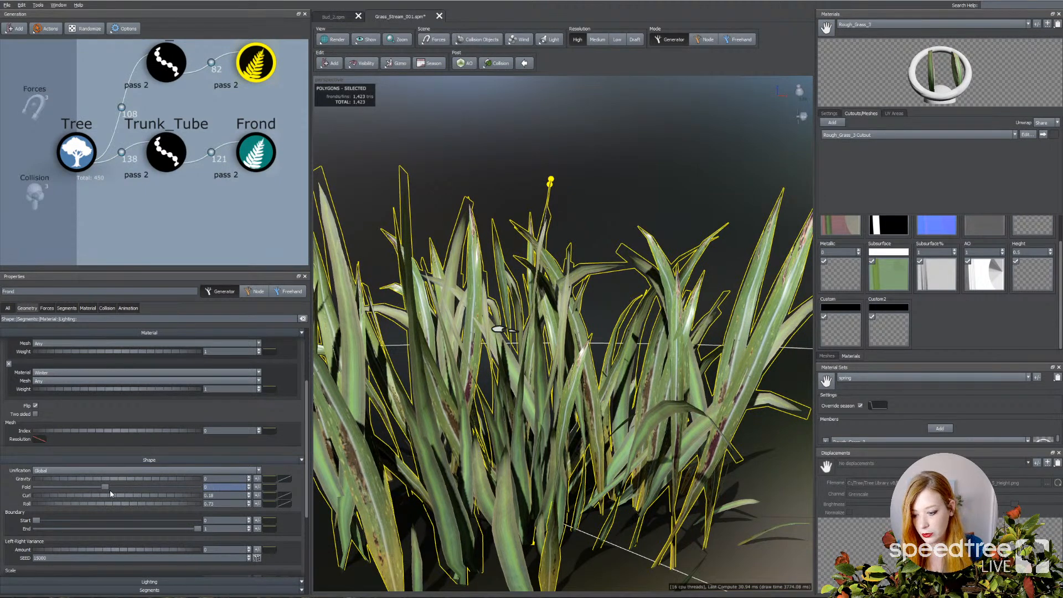
{"action": "left_click", "coordinate": [1027, 135]}
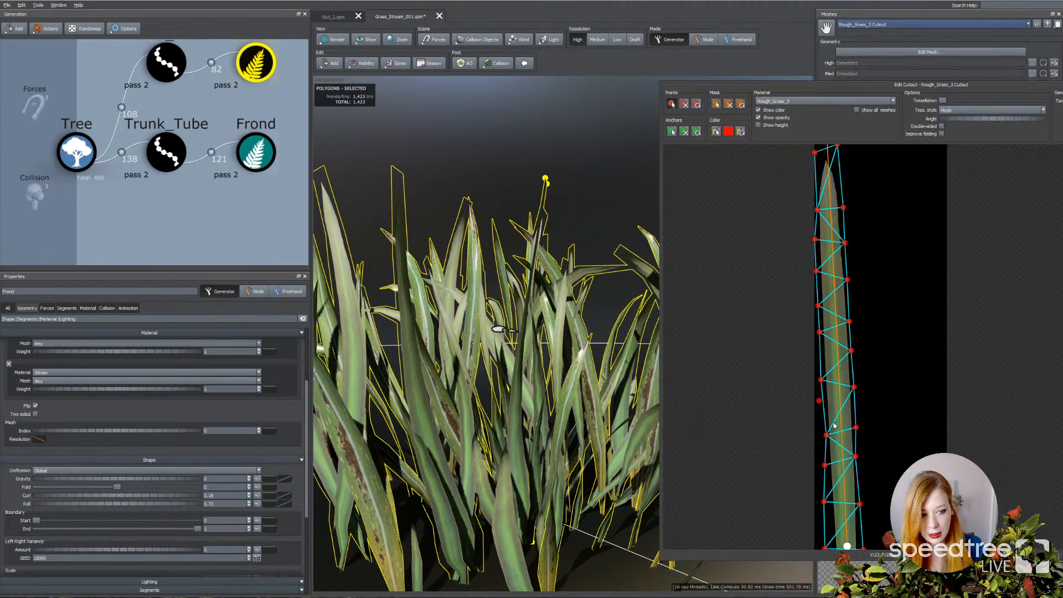
{"action": "key", "text": "Escape"}
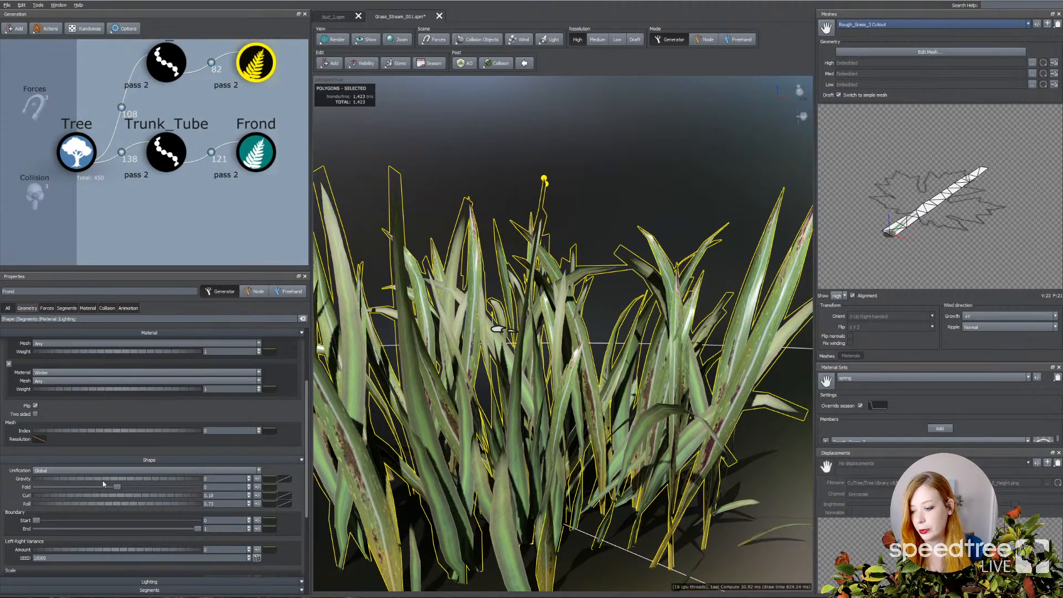
Step: Give the taller layer's Frond curl a variance of about 0.147 and view the clump without its selection outlines
{"action": "left_click", "coordinate": [257, 495]}
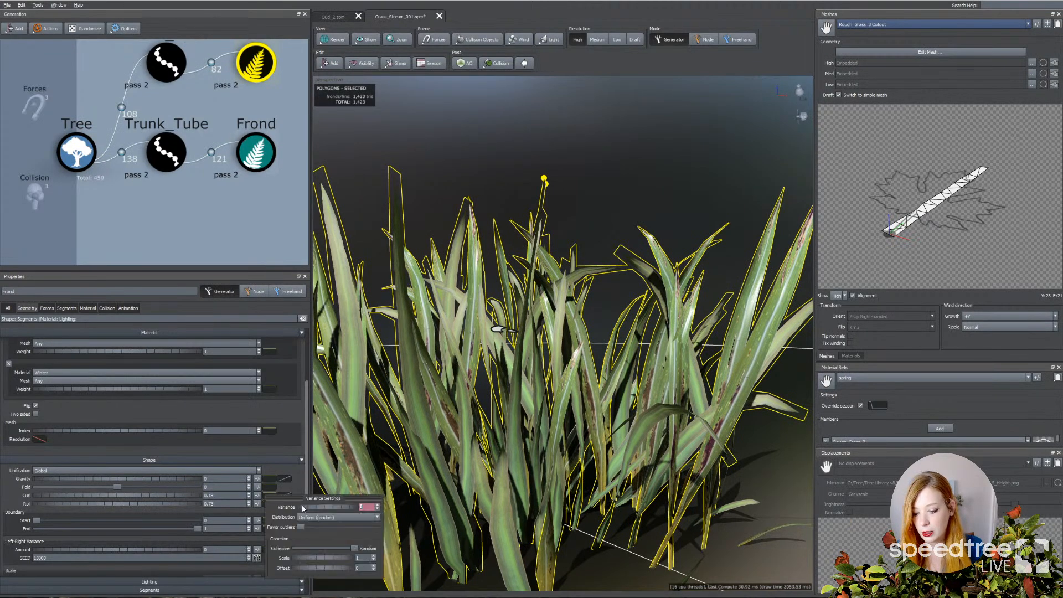
{"action": "left_click_drag", "start_coordinate": [308, 508], "coordinate": [396, 496]}
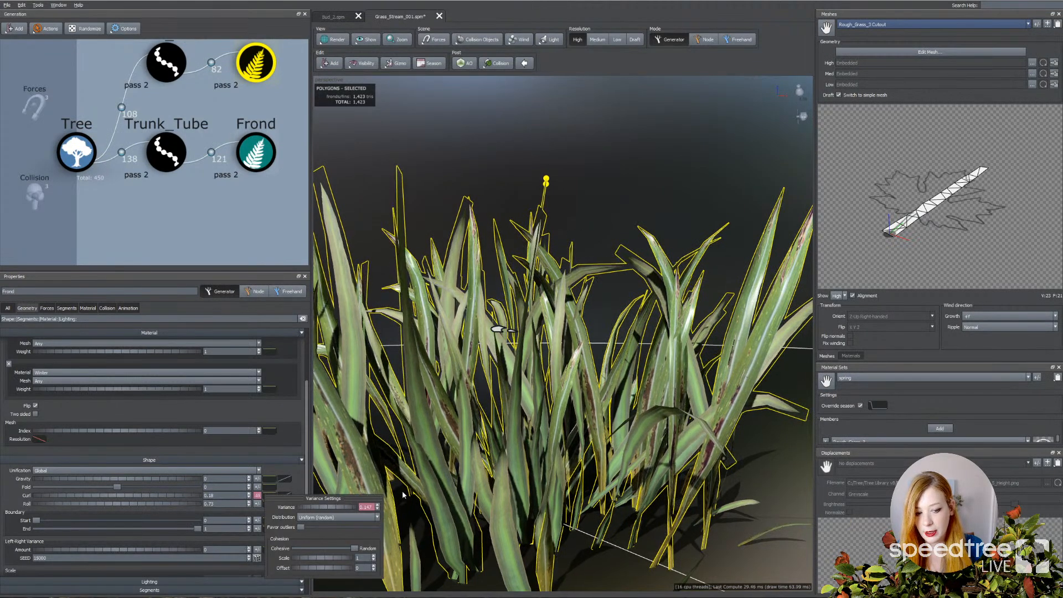
{"action": "scroll", "coordinate": [489, 436], "scroll_direction": "down", "scroll_amount": 3}
{"action": "mouse_move", "coordinate": [490, 436]}
{"action": "left_mouse_down"}
{"action": "mouse_move", "coordinate": [440, 431]}
{"action": "mouse_move", "coordinate": [476, 429]}
{"action": "left_mouse_up"}
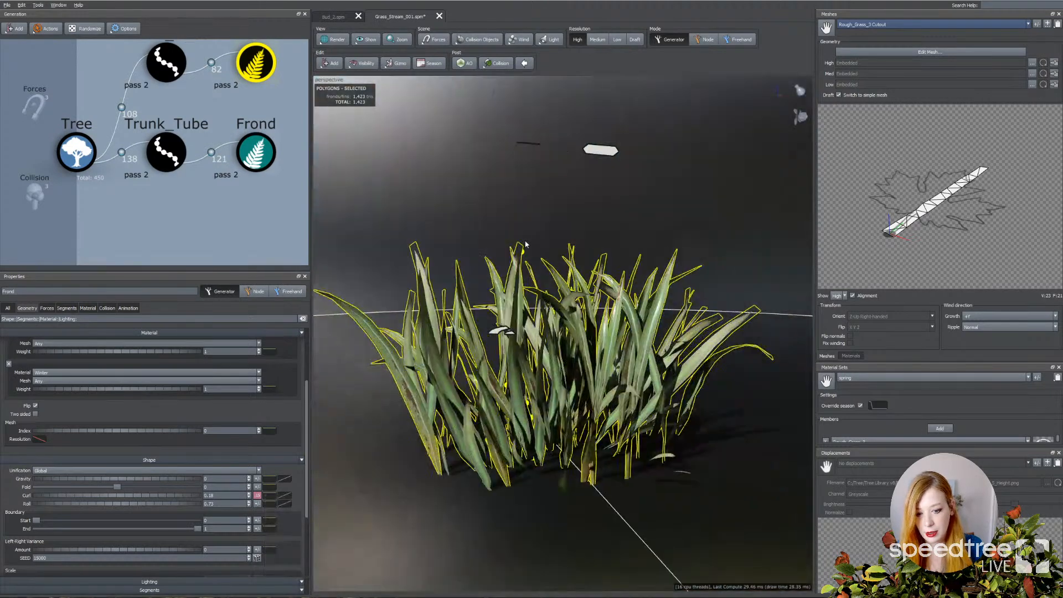
{"action": "left_click", "coordinate": [510, 215]}
{"action": "left_click_drag", "start_coordinate": [510, 215], "coordinate": [656, 302]}
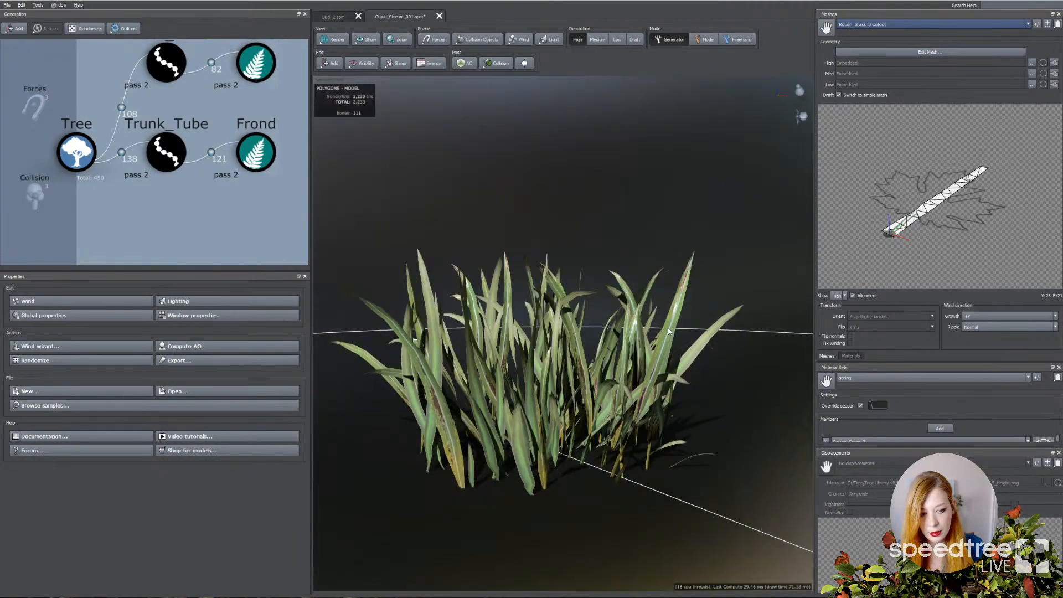
Step: Preview the grass clump's autumn look, return the season to spring, and inspect the clump from above
{"action": "left_click", "coordinate": [643, 318]}
{"action": "left_click", "coordinate": [505, 227]}
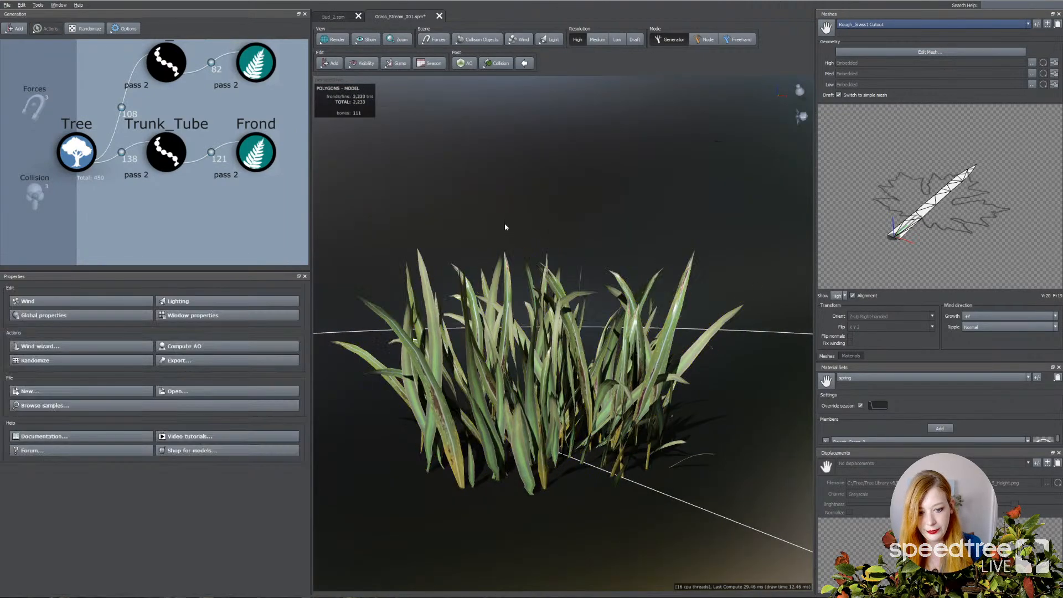
{"action": "left_click_drag", "start_coordinate": [505, 227], "coordinate": [635, 274]}
{"action": "left_click", "coordinate": [425, 64]}
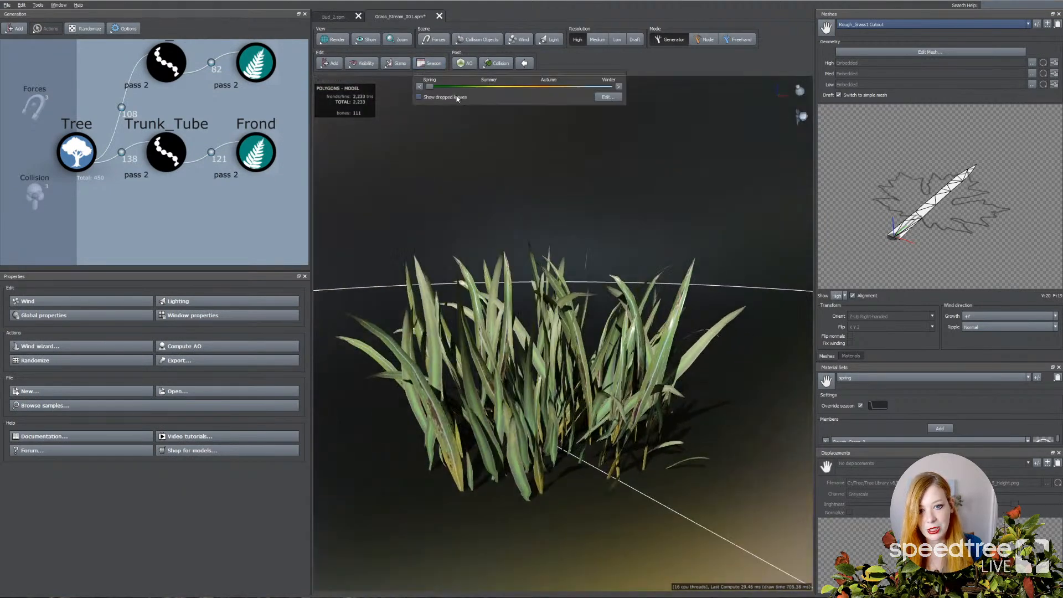
{"action": "left_click_drag", "start_coordinate": [440, 87], "coordinate": [561, 100]}
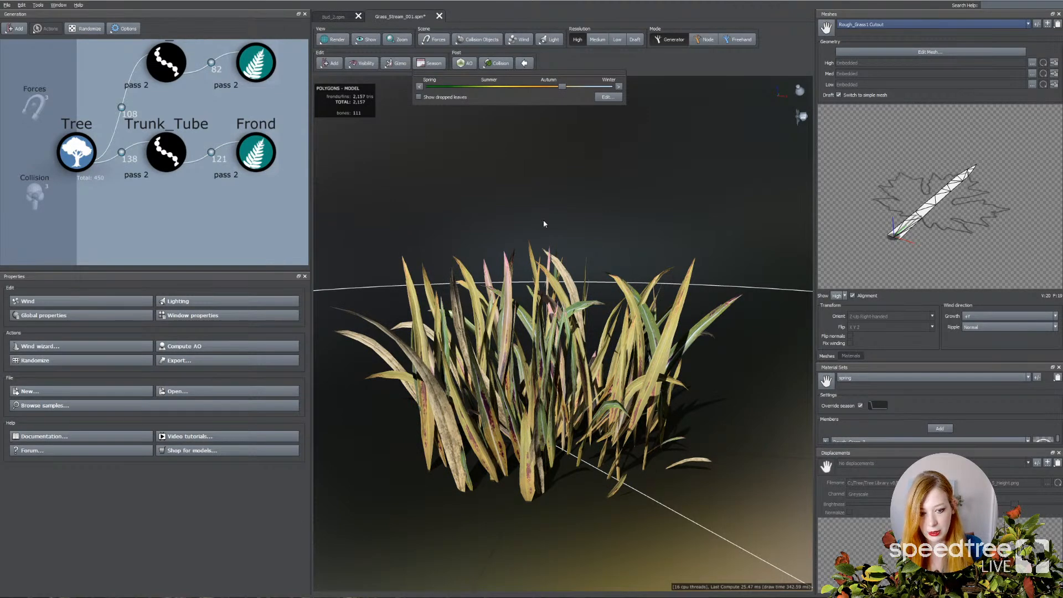
{"action": "left_click_drag", "start_coordinate": [562, 86], "coordinate": [429, 87]}
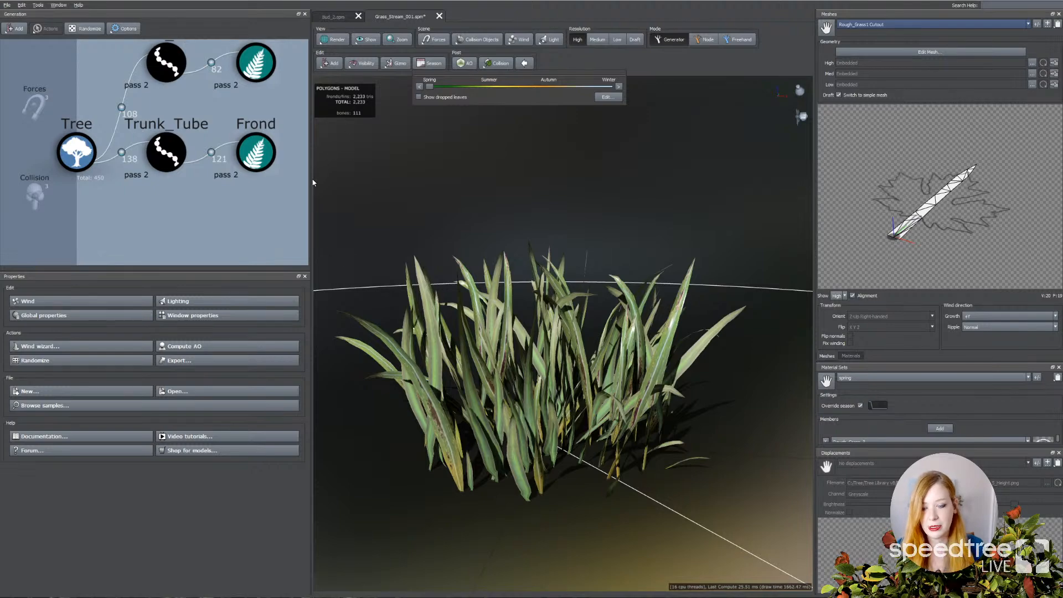
{"action": "left_click_drag", "start_coordinate": [420, 242], "coordinate": [472, 283]}
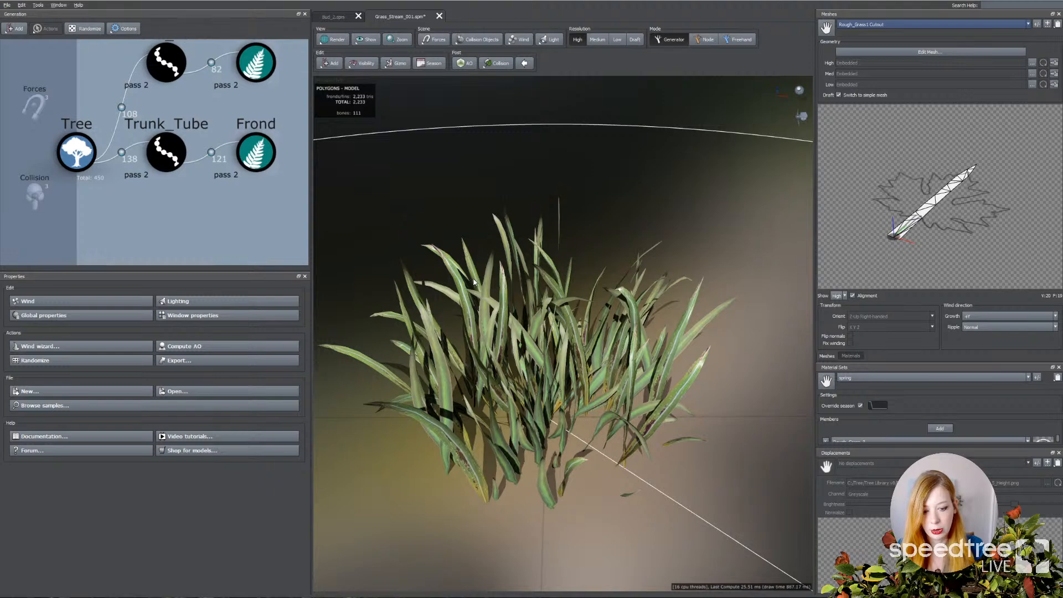
{"action": "mouse_move", "coordinate": [544, 306]}
{"action": "left_mouse_down"}
{"action": "mouse_move", "coordinate": [520, 309]}
{"action": "mouse_move", "coordinate": [547, 309]}
{"action": "left_mouse_up"}
Step: Open the Grass Attenuation model from the Grass_TallFescue folder
{"action": "left_click", "coordinate": [7, 5]}
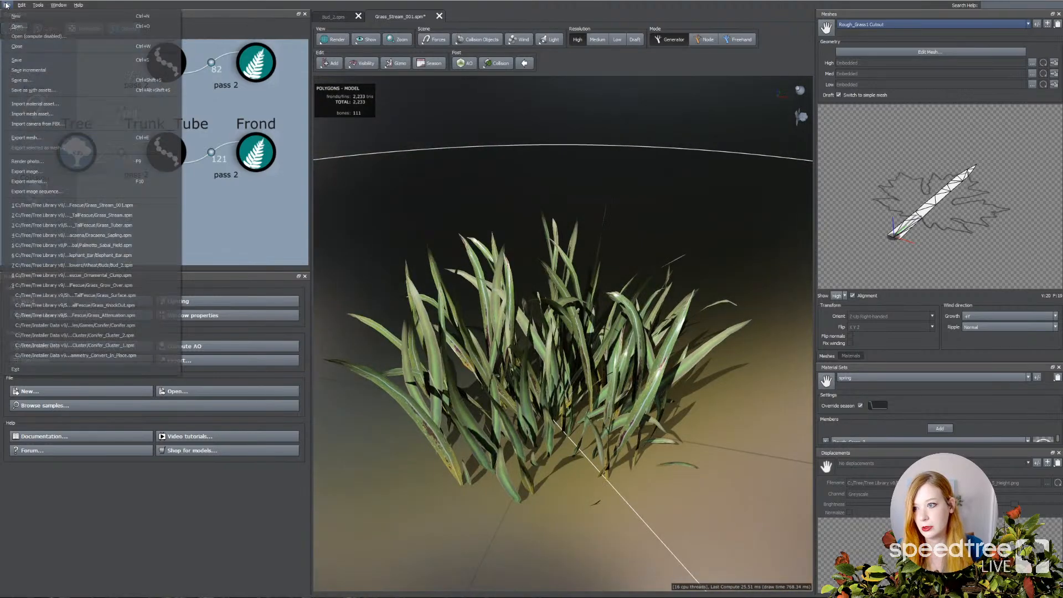
{"action": "left_click", "coordinate": [11, 28]}
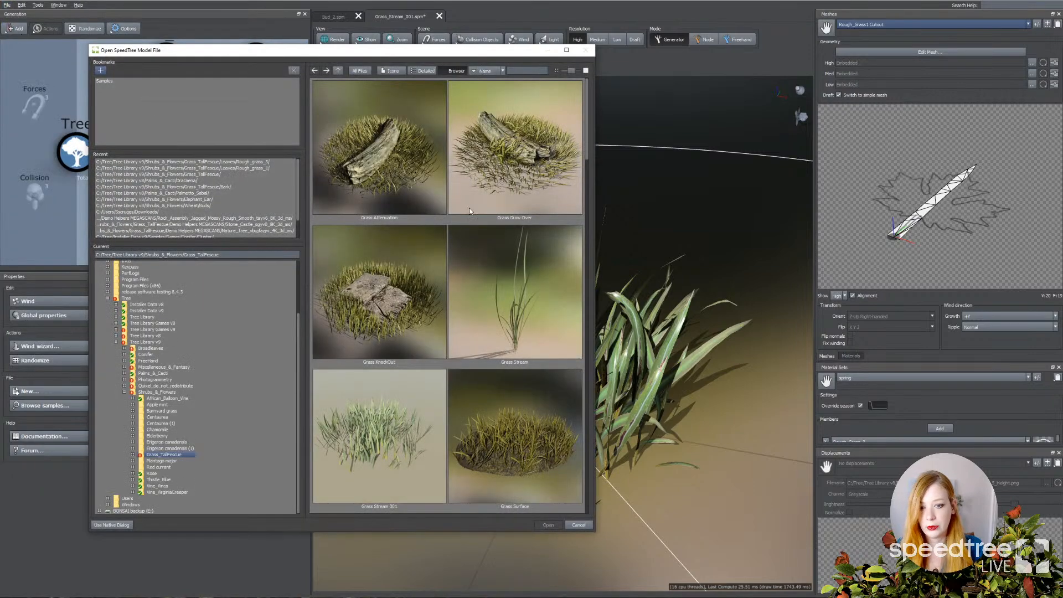
{"action": "left_click", "coordinate": [406, 187]}
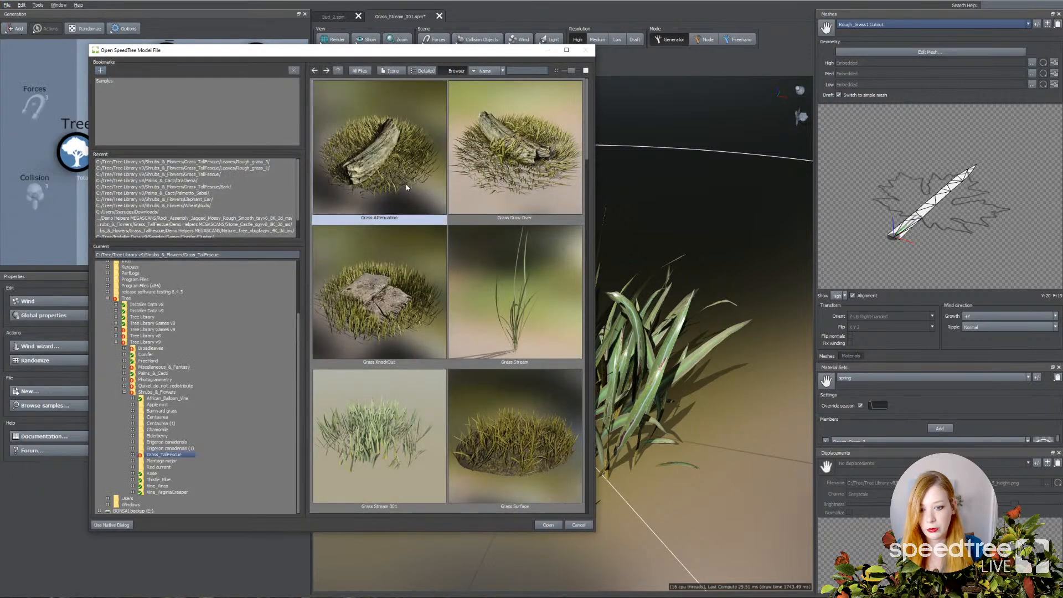
{"action": "left_click", "coordinate": [545, 525]}
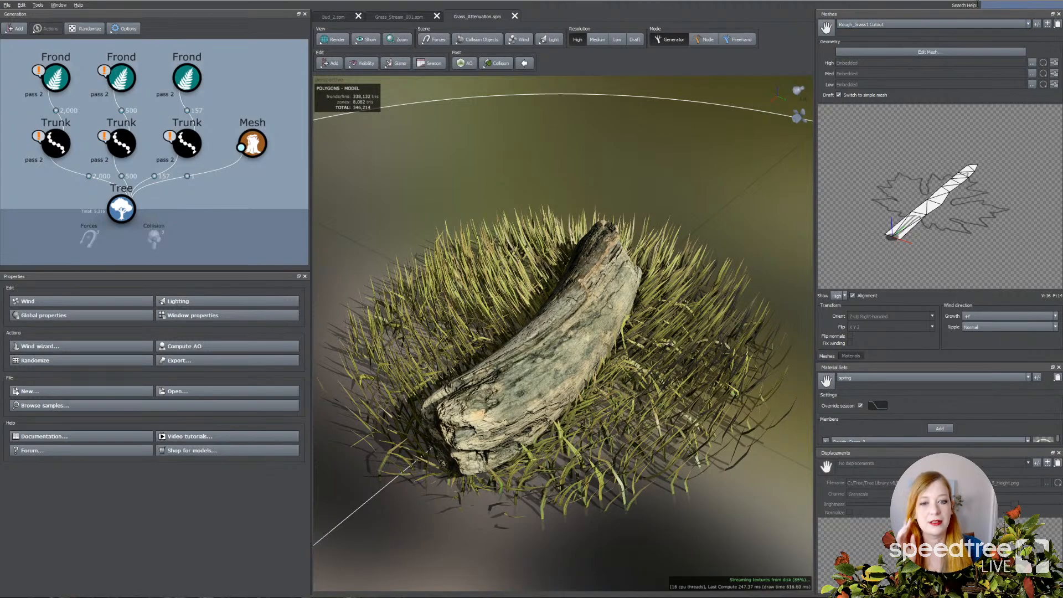
Step: Highlight the three trunk and frond layers together, then inspect how the grass surrounds the log up close
{"action": "left_click_drag", "start_coordinate": [447, 221], "coordinate": [473, 210]}
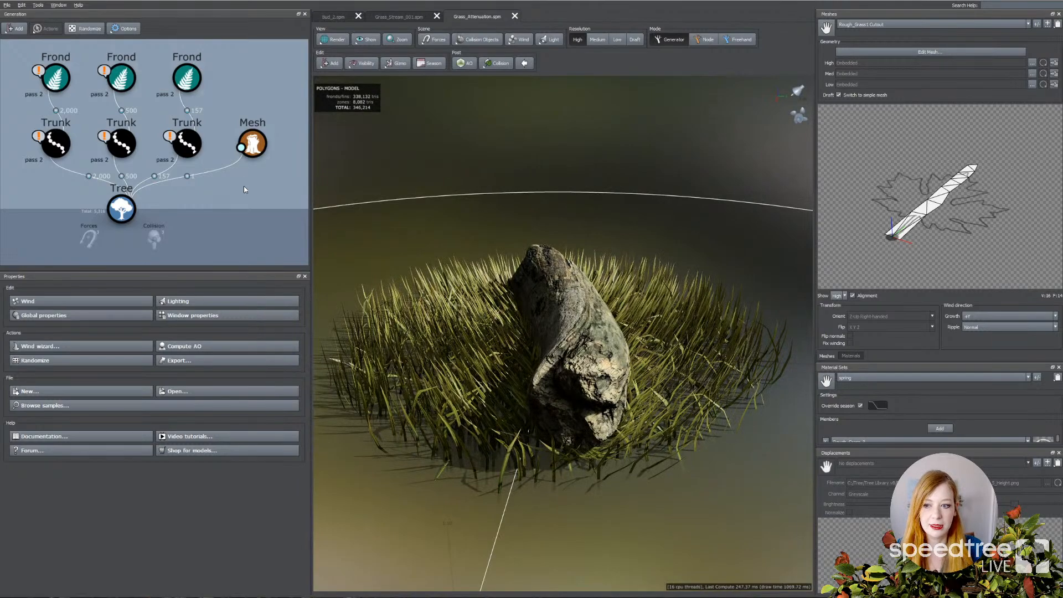
{"action": "left_click_drag", "start_coordinate": [24, 63], "coordinate": [201, 162]}
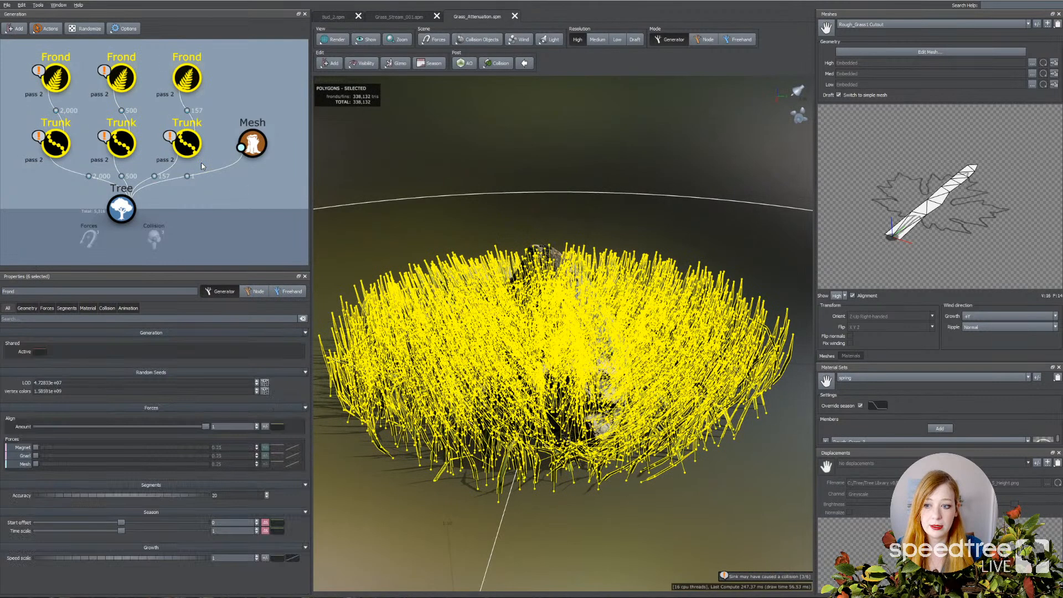
{"action": "left_click_drag", "start_coordinate": [485, 224], "coordinate": [478, 333]}
{"action": "left_click_drag", "start_coordinate": [413, 274], "coordinate": [330, 213]}
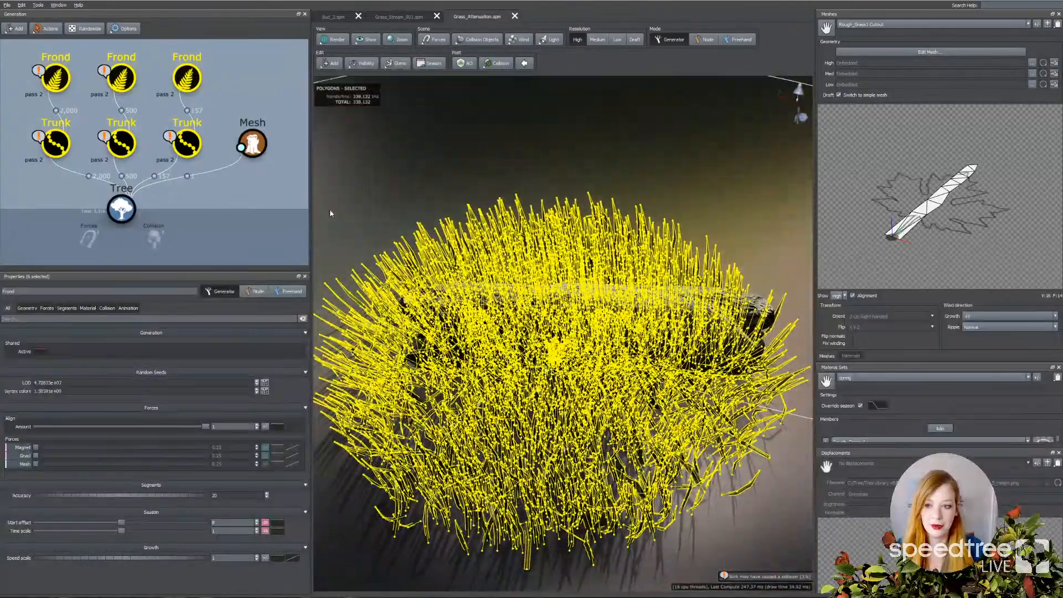
{"action": "left_click", "coordinate": [265, 197]}
{"action": "left_click_drag", "start_coordinate": [599, 306], "coordinate": [445, 291]}
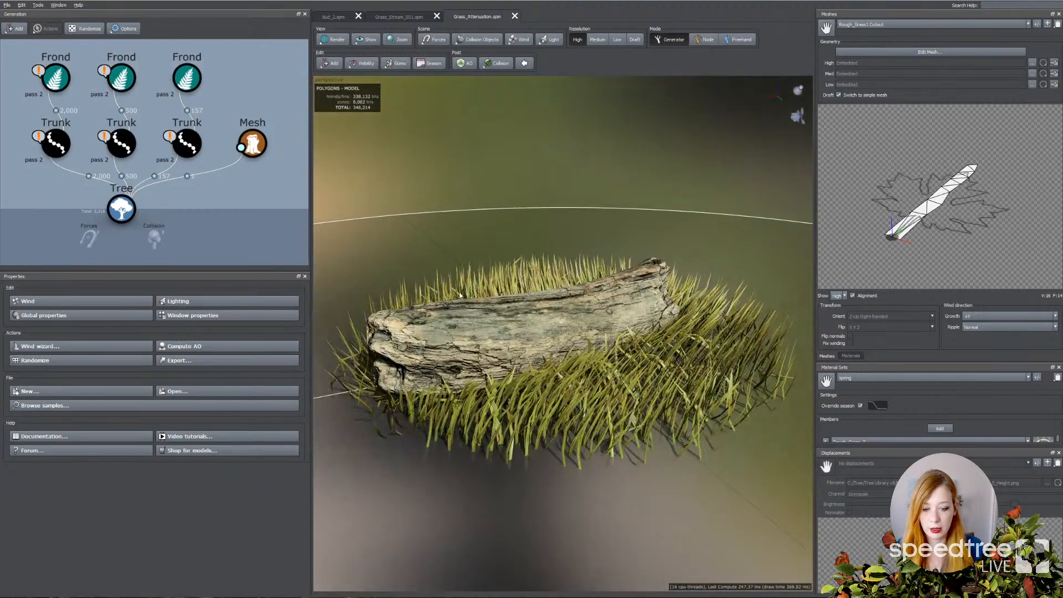
{"action": "scroll", "coordinate": [559, 360], "scroll_direction": "up", "scroll_amount": 5}
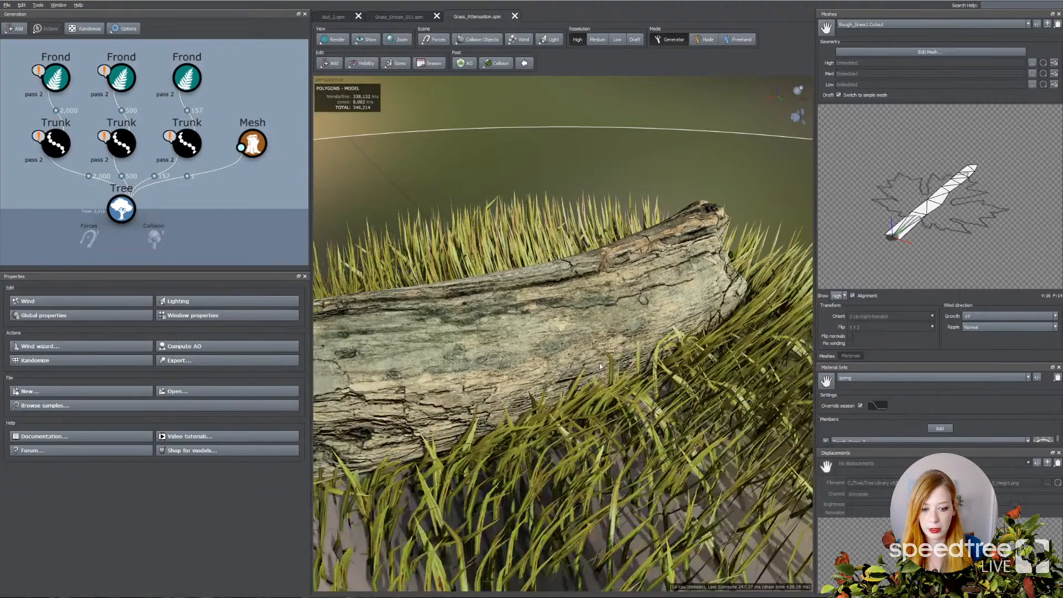
{"action": "scroll", "coordinate": [562, 369], "scroll_direction": "down", "scroll_amount": 3}
Step: Identify the log's Mesh generator and look up the photogrammetry Mesh option for adding such an object to the Tree
{"action": "left_click", "coordinate": [561, 359]}
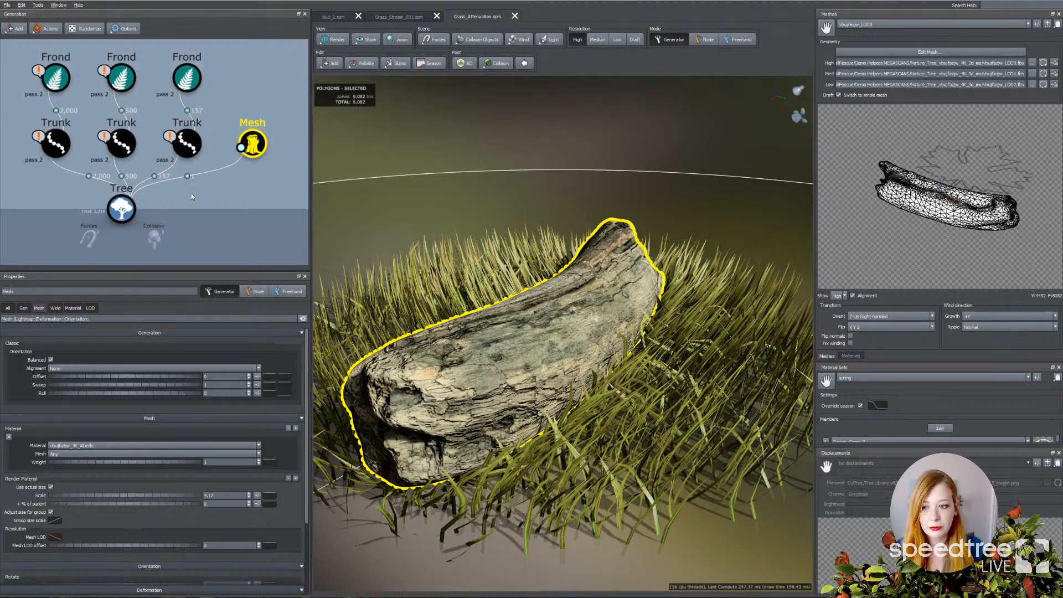
{"action": "left_click", "coordinate": [121, 210]}
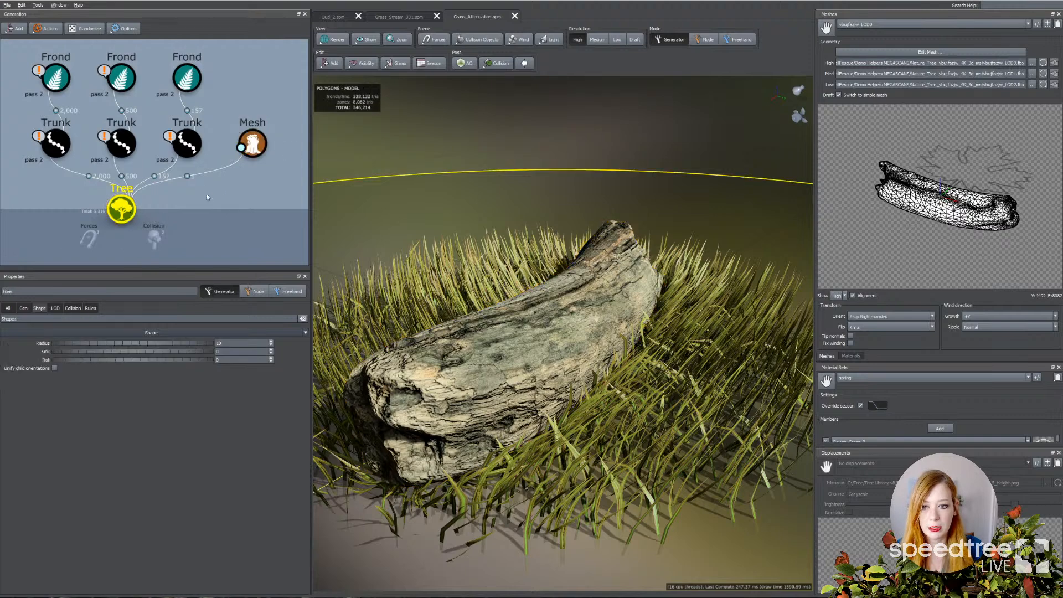
{"action": "left_click", "coordinate": [329, 63]}
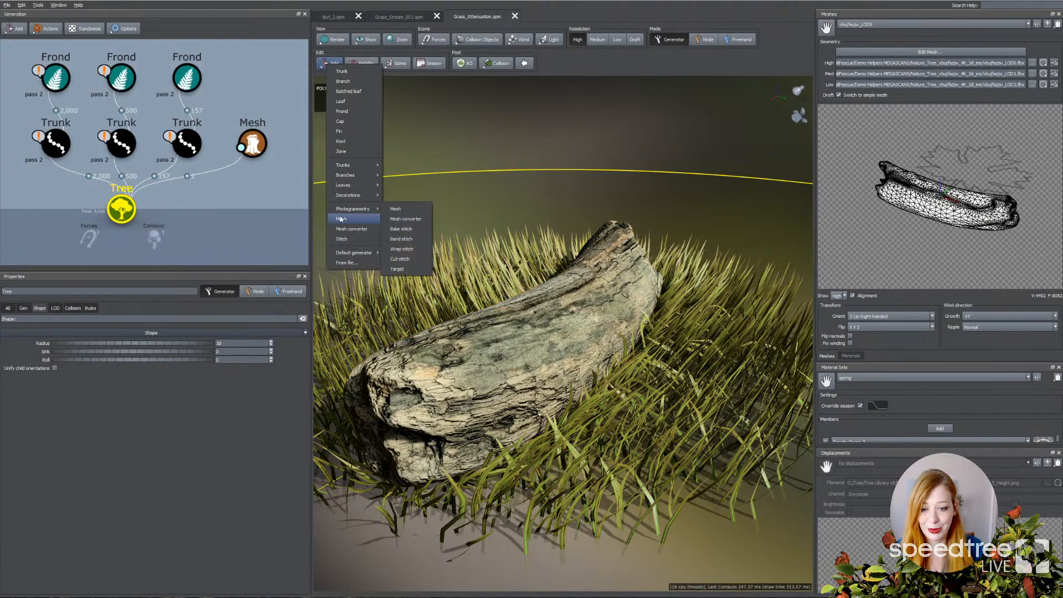
{"action": "left_click", "coordinate": [399, 210]}
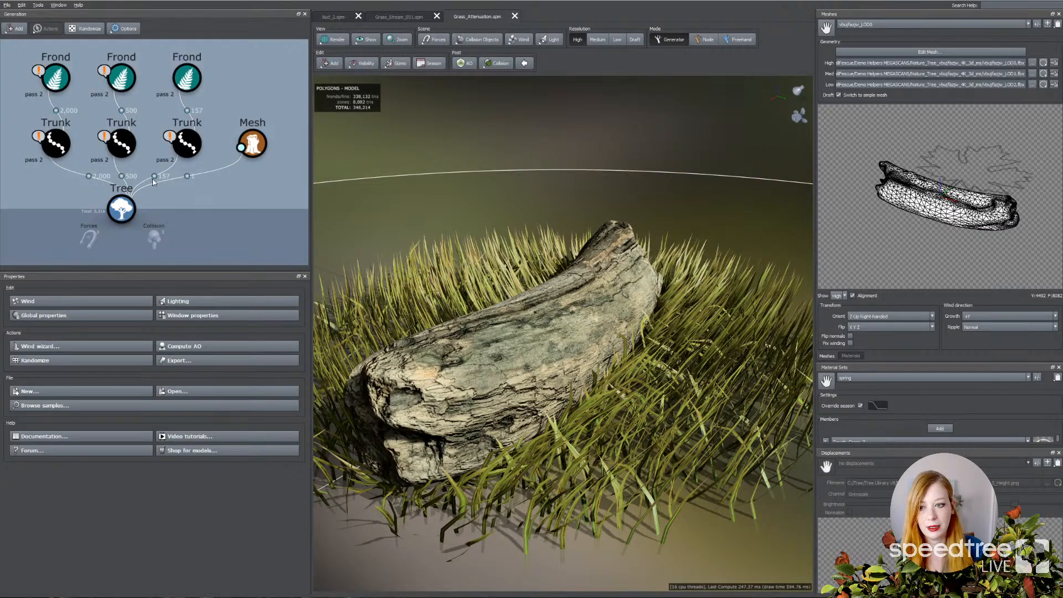
Step: Review the generation settings of the Trunk layer with 157 spines and clear the selection
{"action": "left_click", "coordinate": [187, 142]}
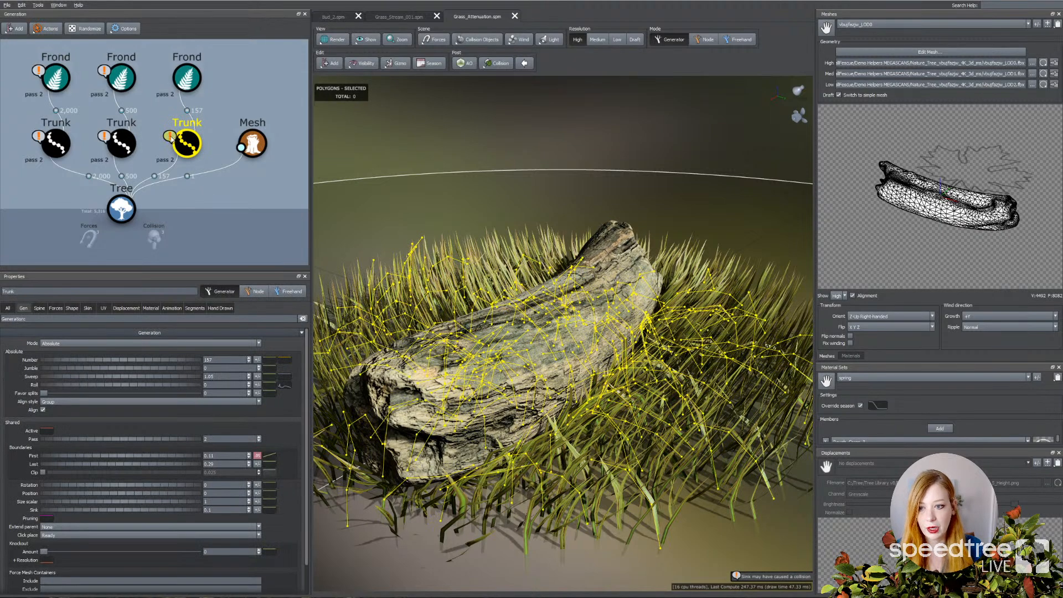
{"action": "scroll", "coordinate": [368, 271], "scroll_direction": "down", "scroll_amount": 1}
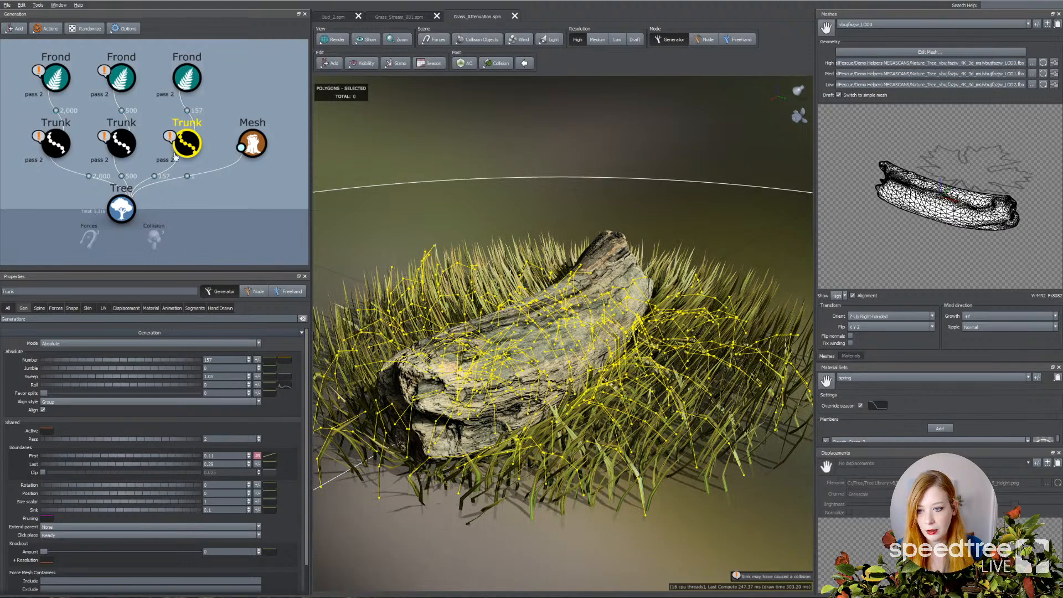
{"action": "left_click", "coordinate": [216, 168]}
Step: Select the log's Mesh generator and locate the command that creates a geometry force from selected generators
{"action": "left_click", "coordinate": [252, 143]}
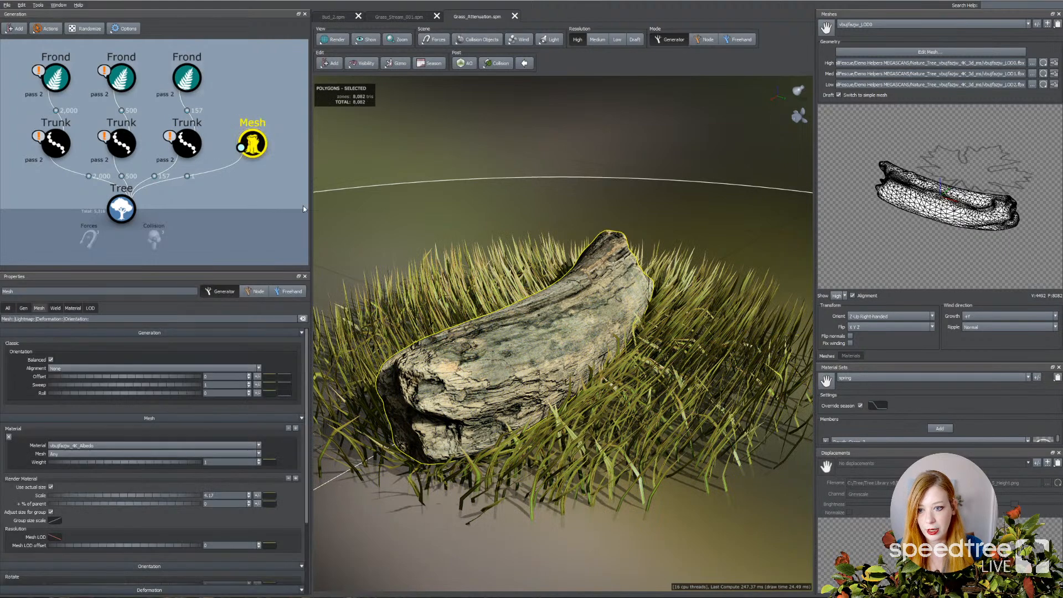
{"action": "left_click", "coordinate": [38, 5]}
{"action": "mouse_move", "coordinate": [63, 5]}
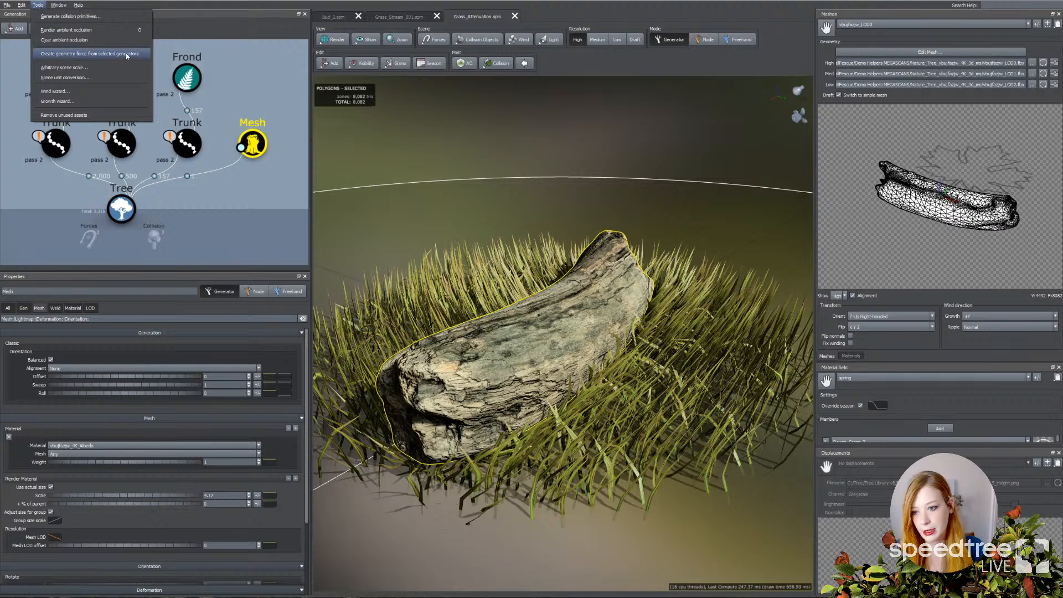
{"action": "left_click", "coordinate": [191, 170]}
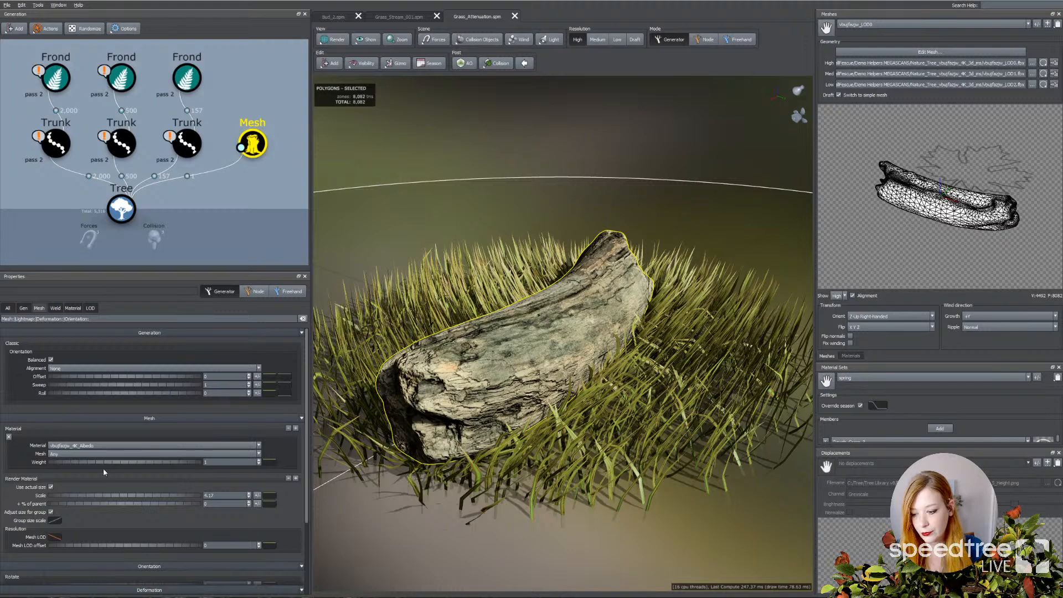
Step: Review the Mesh force's behavior, attenuation and alignment settings
{"action": "right_click", "coordinate": [89, 245]}
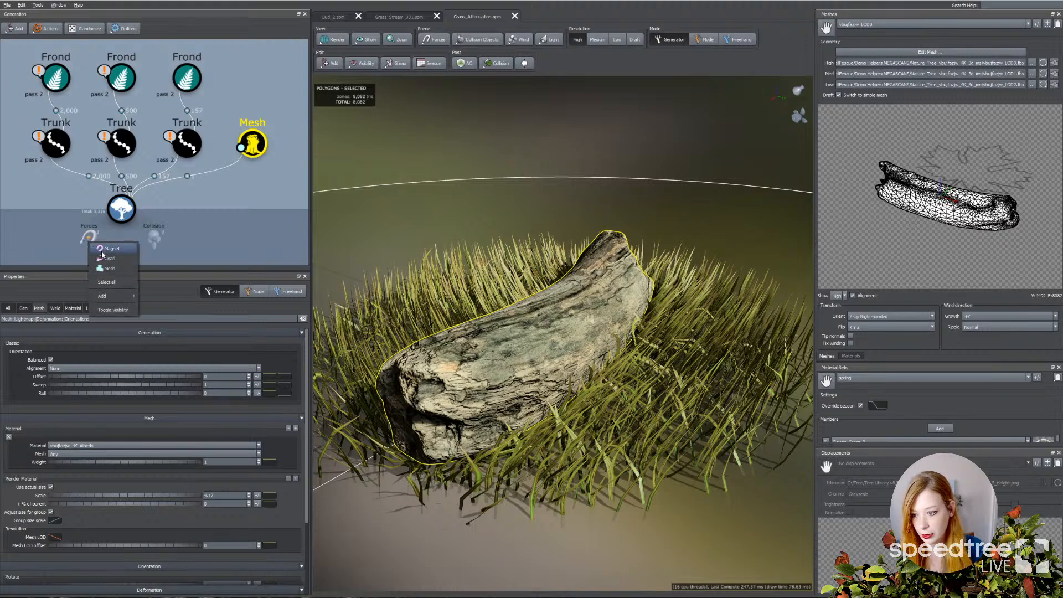
{"action": "left_click", "coordinate": [106, 270]}
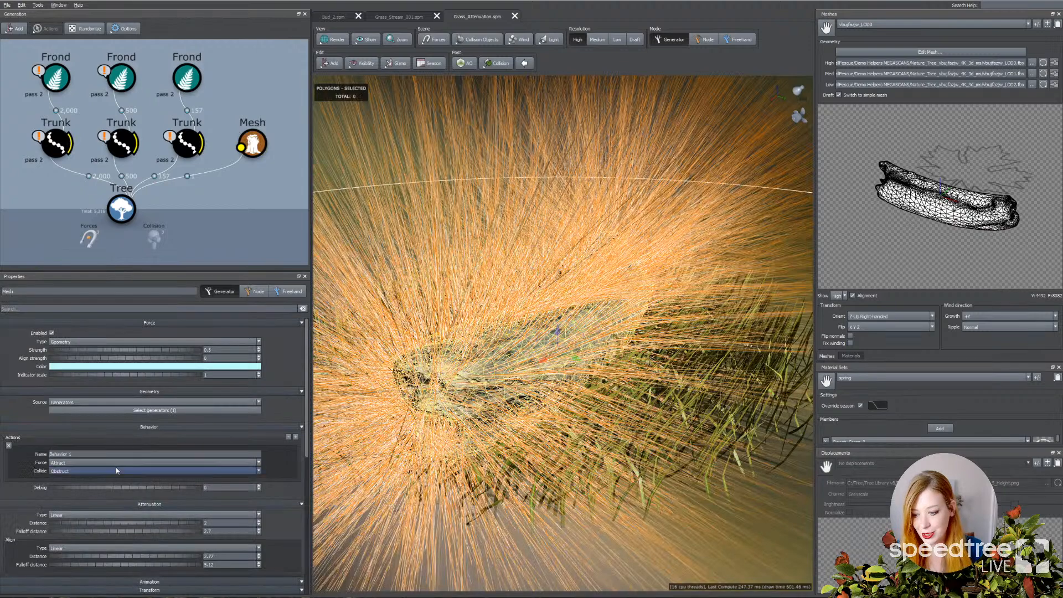
{"action": "scroll", "coordinate": [155, 465], "scroll_direction": "down", "scroll_amount": 3}
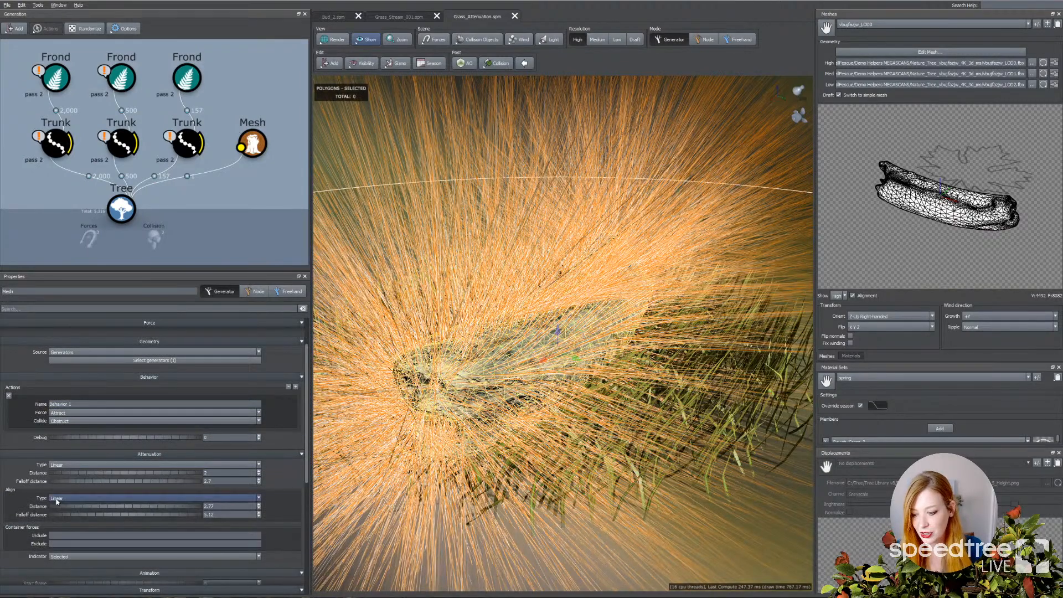
{"action": "scroll", "coordinate": [111, 498], "scroll_direction": "down", "scroll_amount": 3}
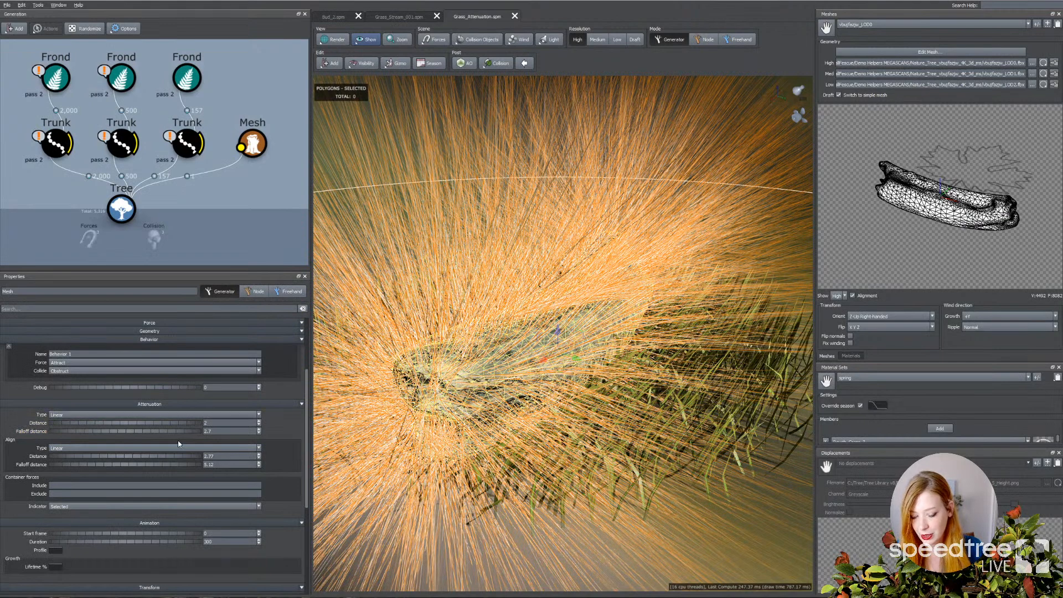
{"action": "left_click", "coordinate": [553, 530]}
Step: Move the log node slightly along the red axis across the grass patch, then deselect it
{"action": "scroll", "coordinate": [552, 520], "scroll_direction": "down", "scroll_amount": 3}
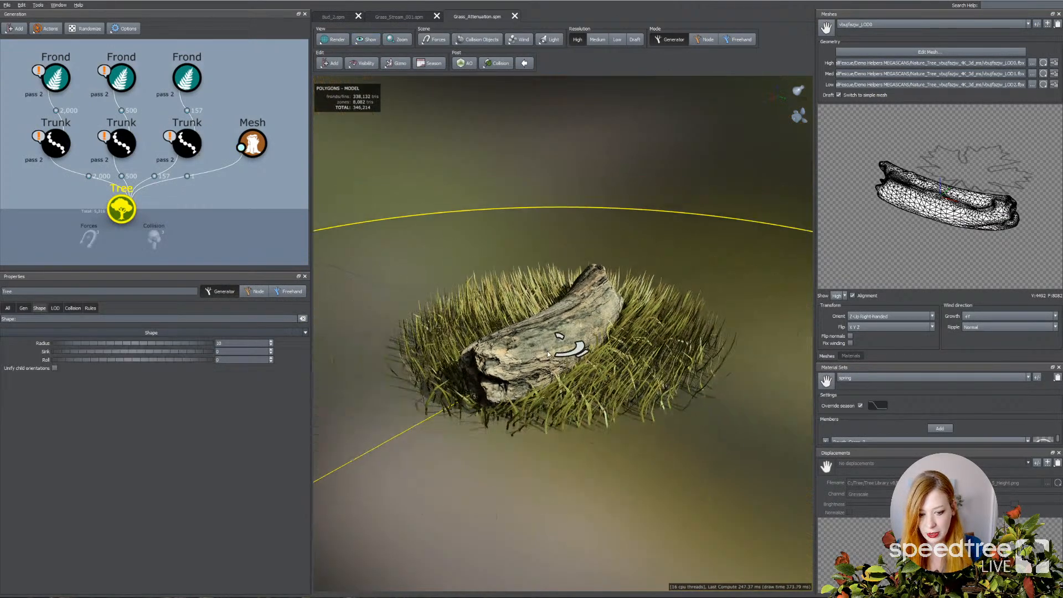
{"action": "left_click", "coordinate": [548, 341]}
{"action": "left_click", "coordinate": [508, 391]}
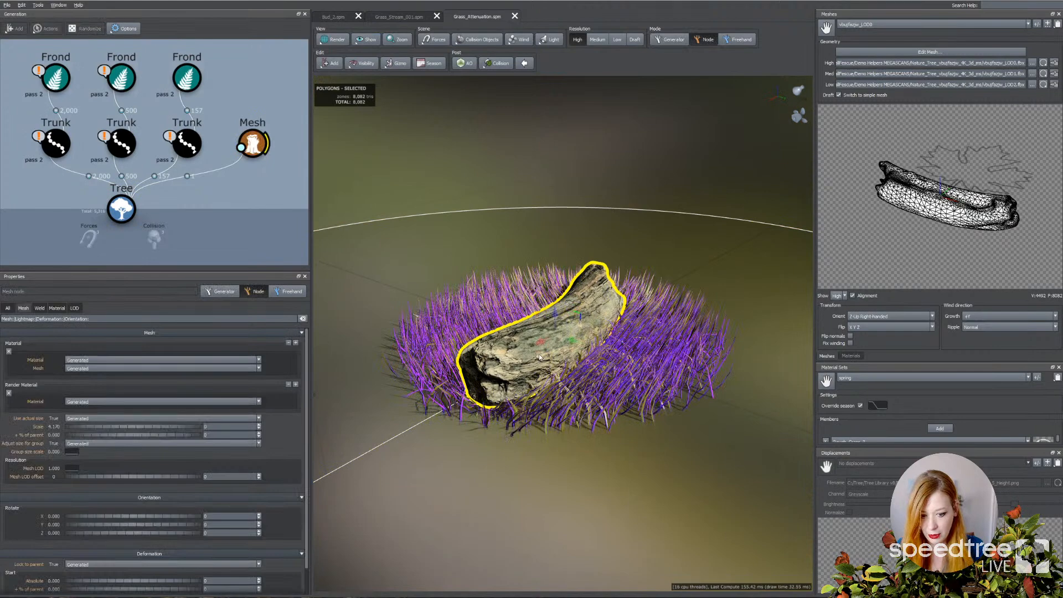
{"action": "mouse_move", "coordinate": [542, 343]}
{"action": "left_mouse_down"}
{"action": "mouse_move", "coordinate": [434, 410]}
{"action": "mouse_move", "coordinate": [532, 347]}
{"action": "left_mouse_up"}
{"action": "scroll", "coordinate": [510, 451], "scroll_direction": "down", "scroll_amount": 3}
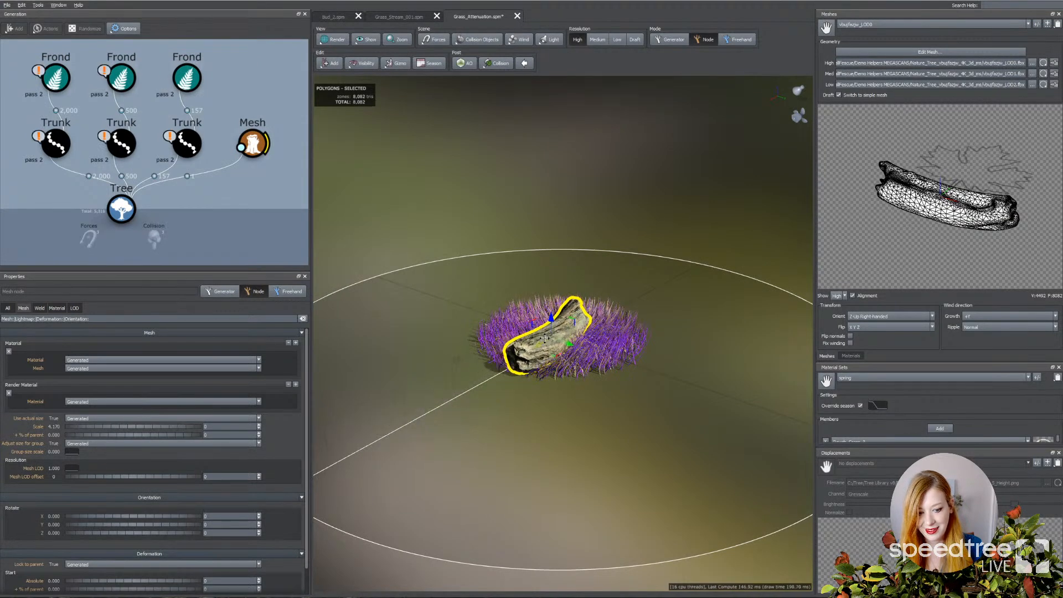
{"action": "scroll", "coordinate": [573, 409], "scroll_direction": "up", "scroll_amount": 5}
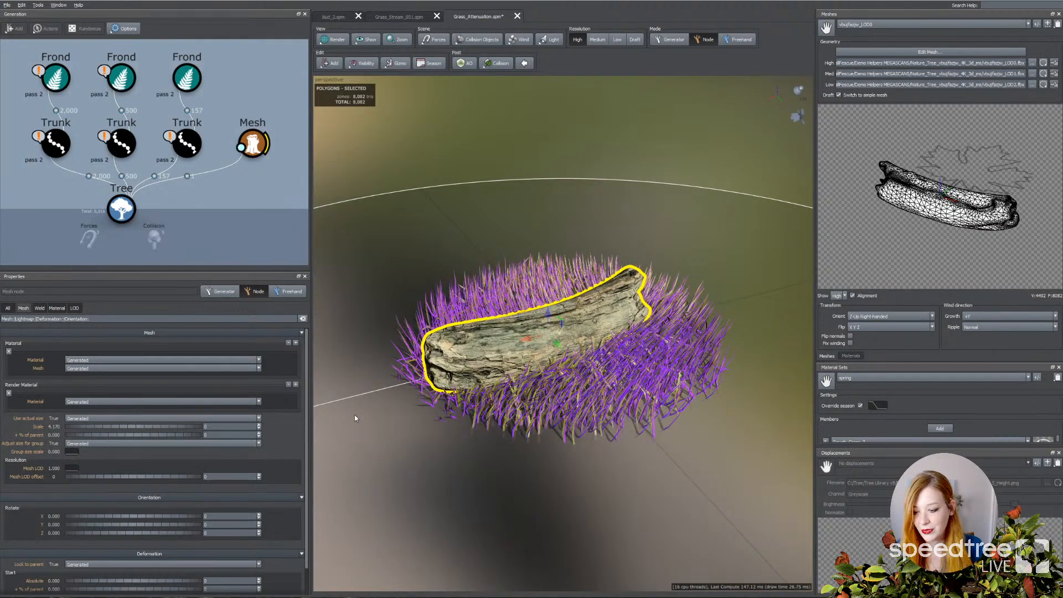
{"action": "left_click", "coordinate": [450, 429]}
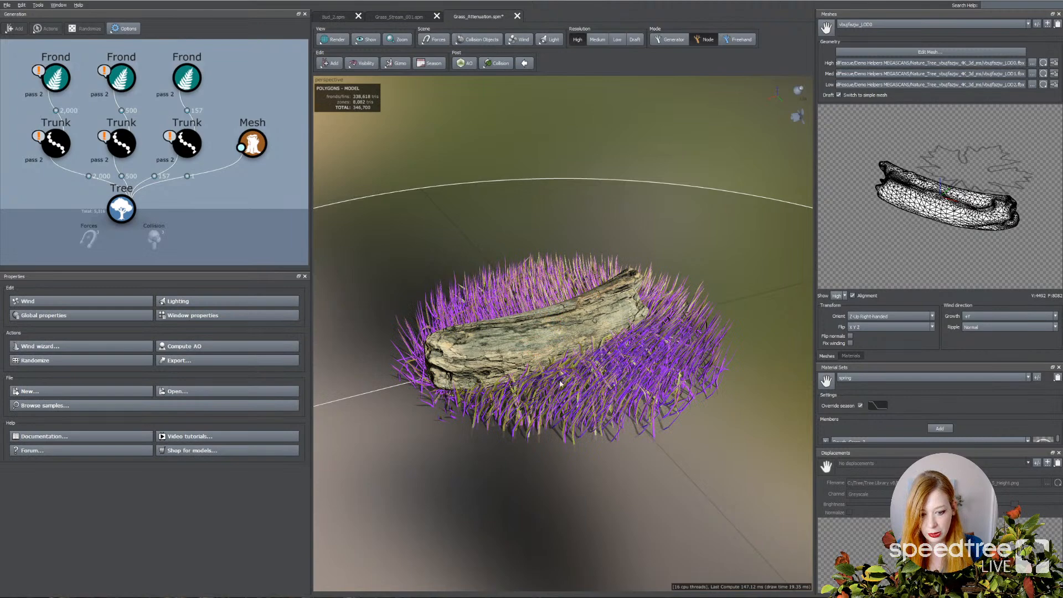
Step: Check the Mesh force's field around the moved log, then inspect the surrounding grass from several sides and heights
{"action": "scroll", "coordinate": [554, 422], "scroll_direction": "up", "scroll_amount": 2}
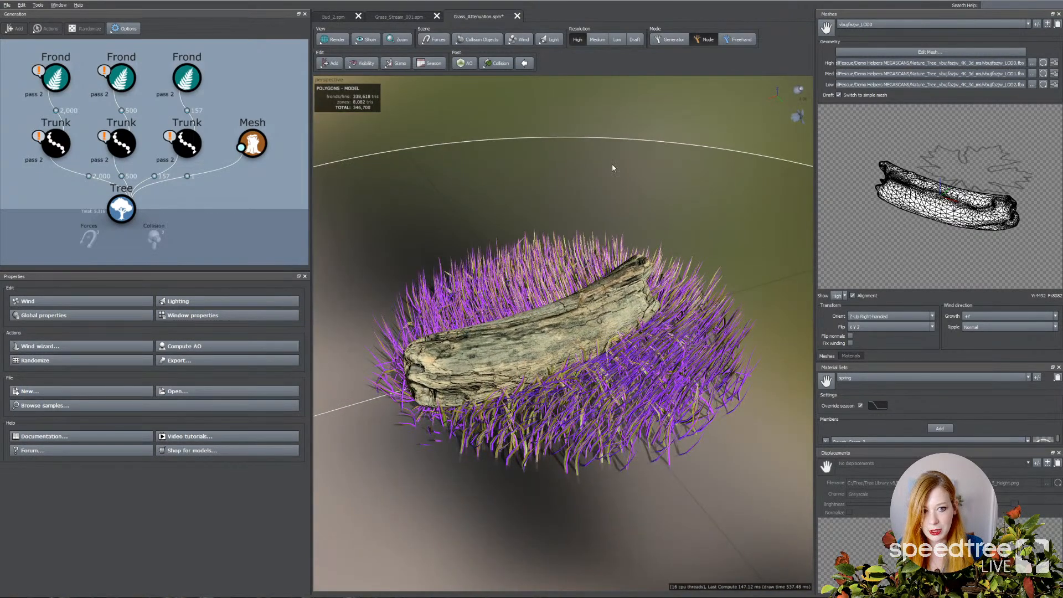
{"action": "left_click", "coordinate": [92, 245]}
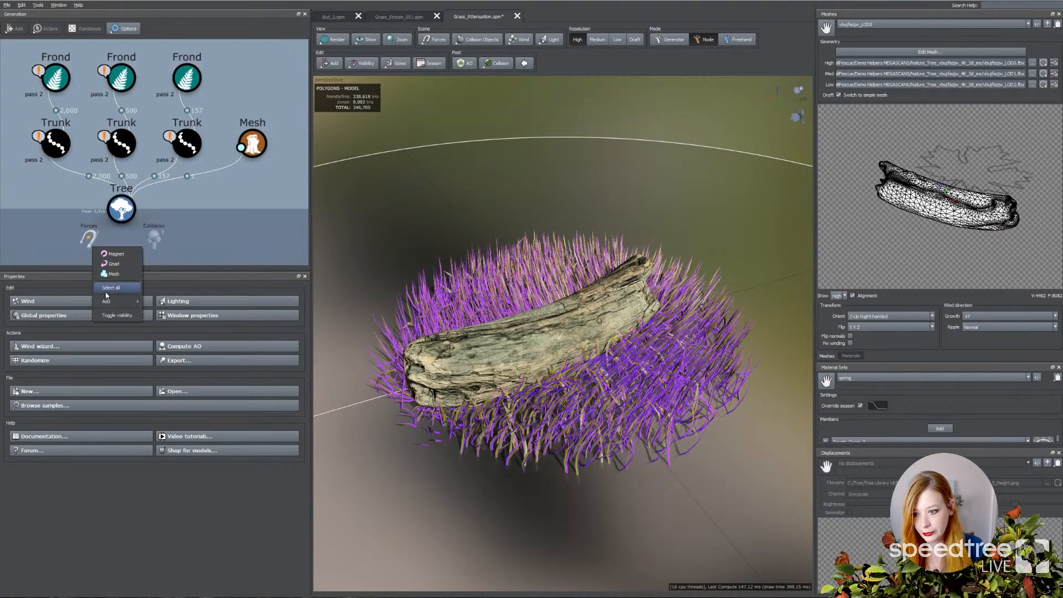
{"action": "left_click", "coordinate": [104, 274]}
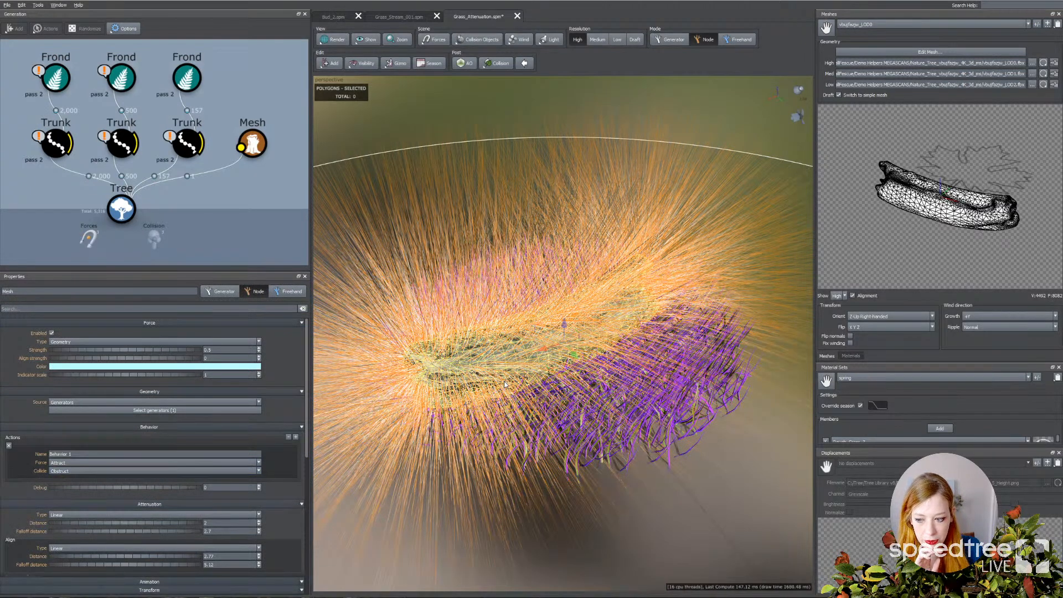
{"action": "left_click", "coordinate": [539, 482]}
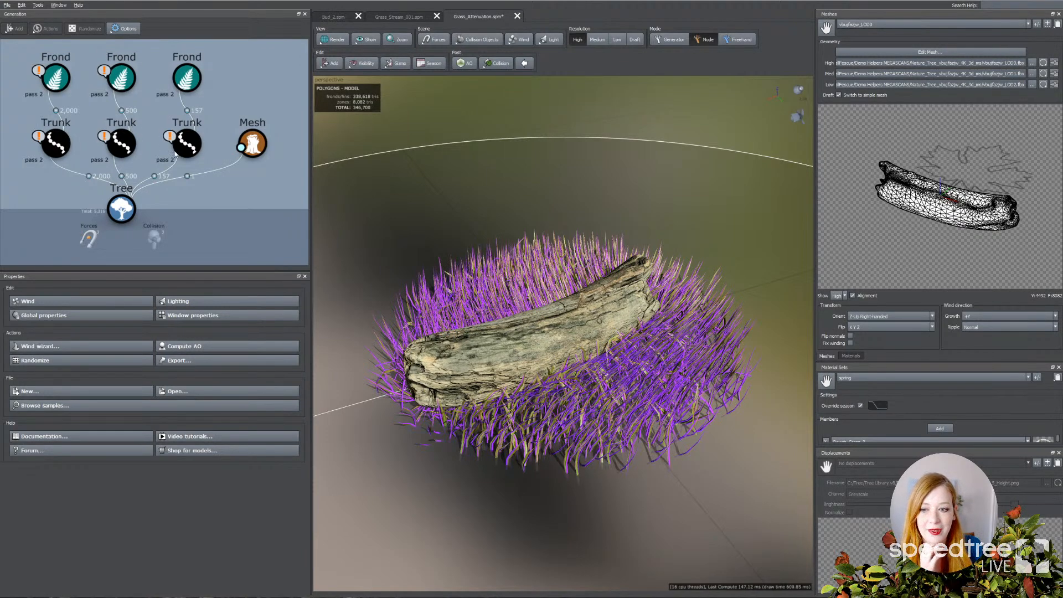
{"action": "left_click_drag", "start_coordinate": [479, 341], "coordinate": [704, 355]}
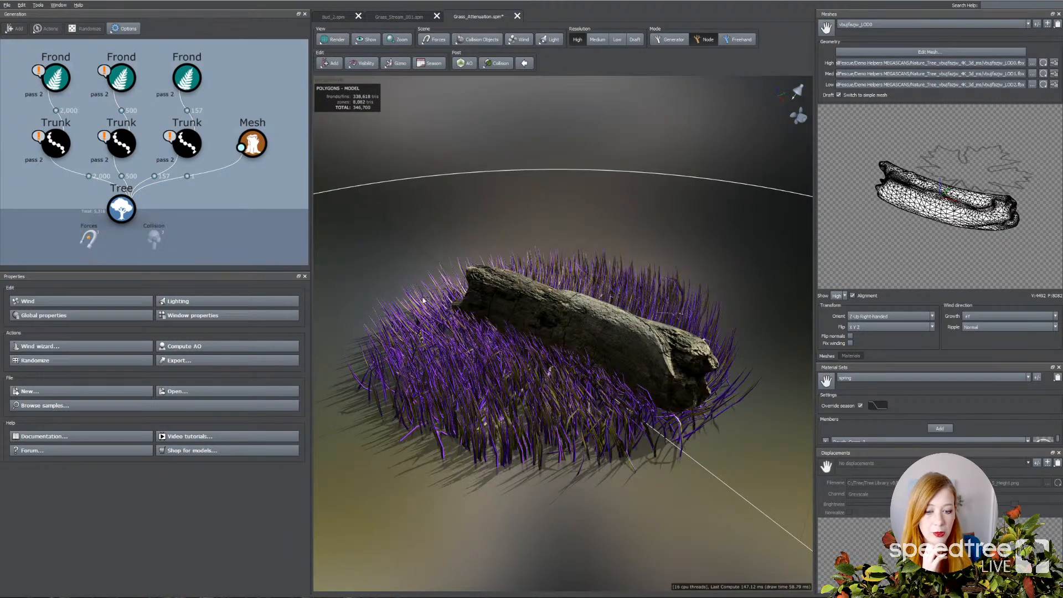
{"action": "left_click_drag", "start_coordinate": [424, 300], "coordinate": [457, 409]}
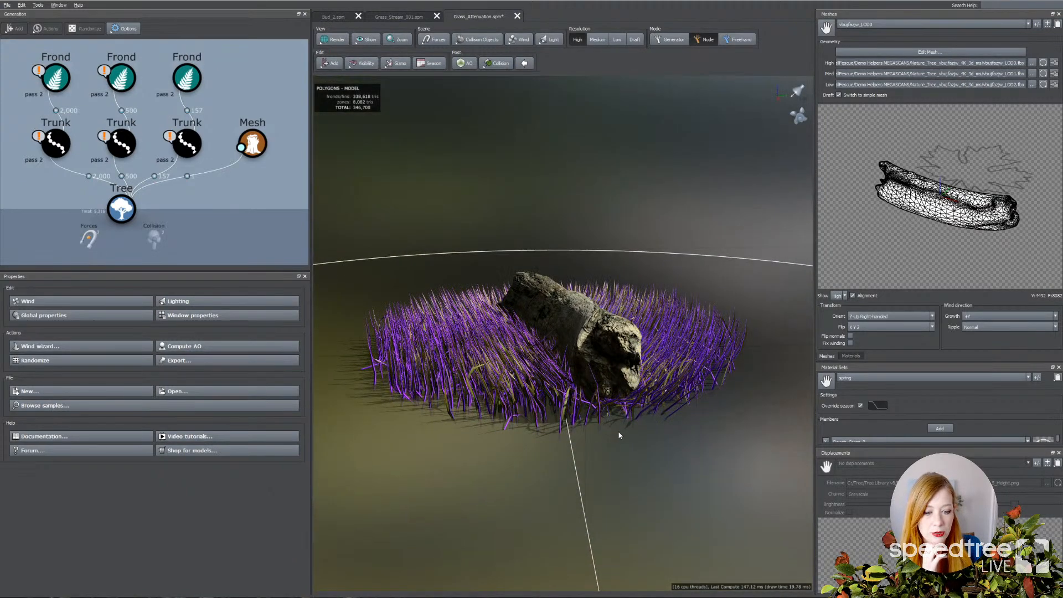
{"action": "left_click_drag", "start_coordinate": [407, 237], "coordinate": [517, 241]}
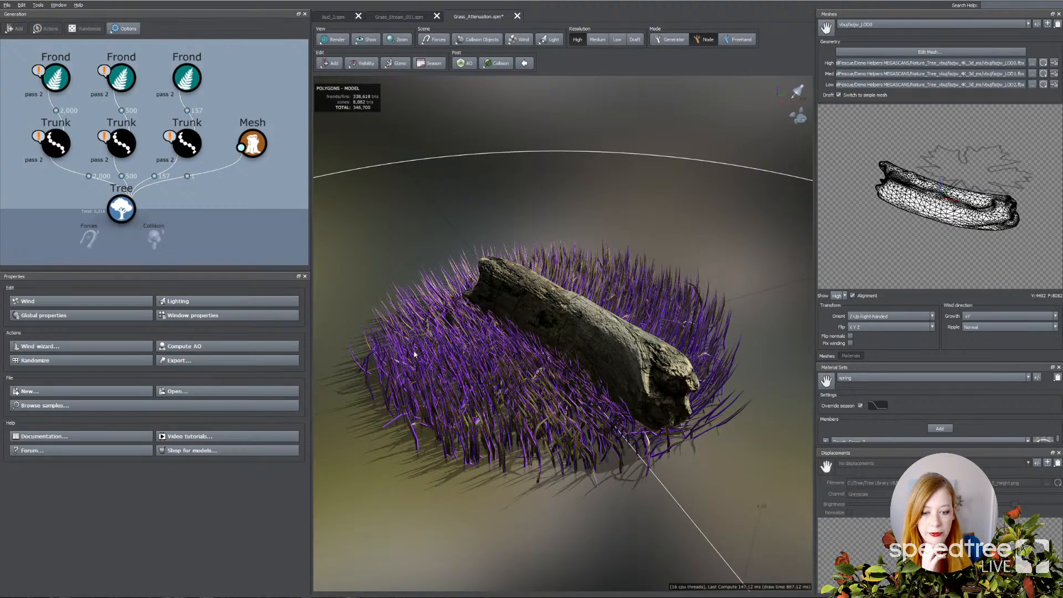
{"action": "left_click_drag", "start_coordinate": [414, 354], "coordinate": [412, 287]}
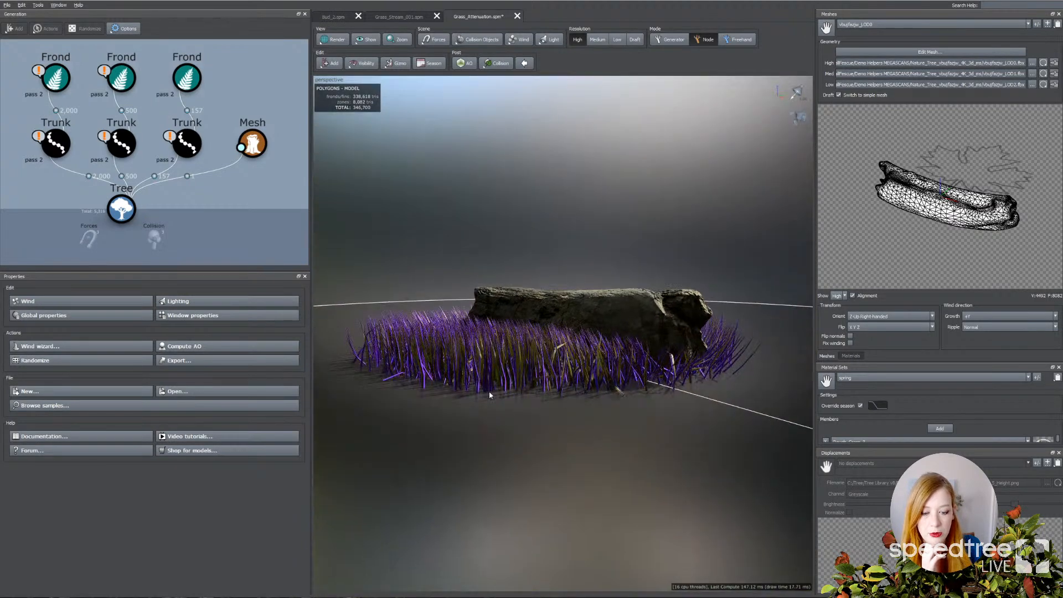
Step: View the log and surrounding grass from above, then open the Grass Surface model from the Grass_TallFescue folder
{"action": "left_click_drag", "start_coordinate": [569, 413], "coordinate": [572, 470]}
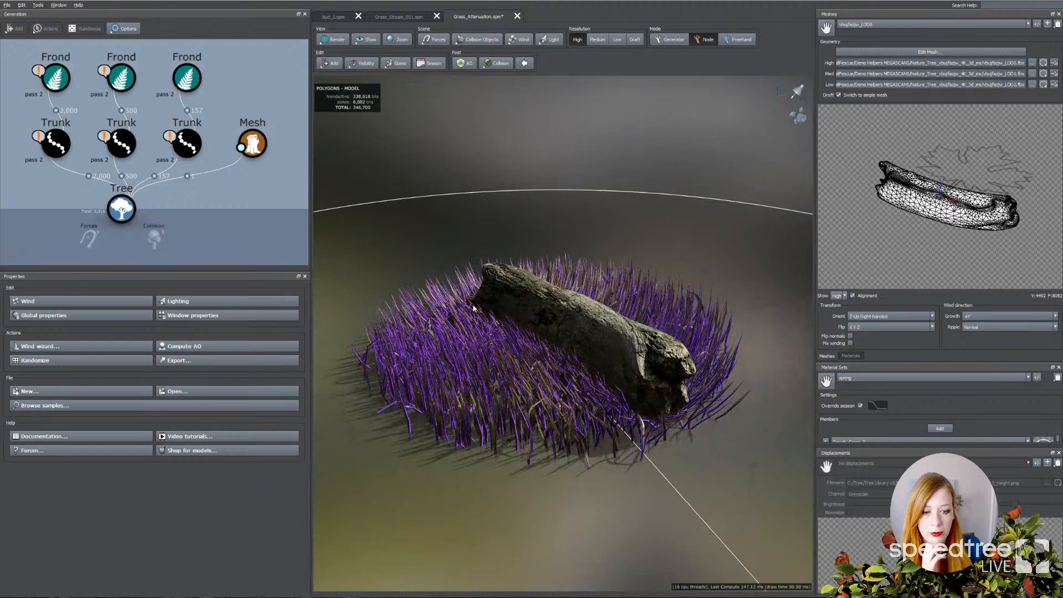
{"action": "left_click", "coordinate": [4, 4]}
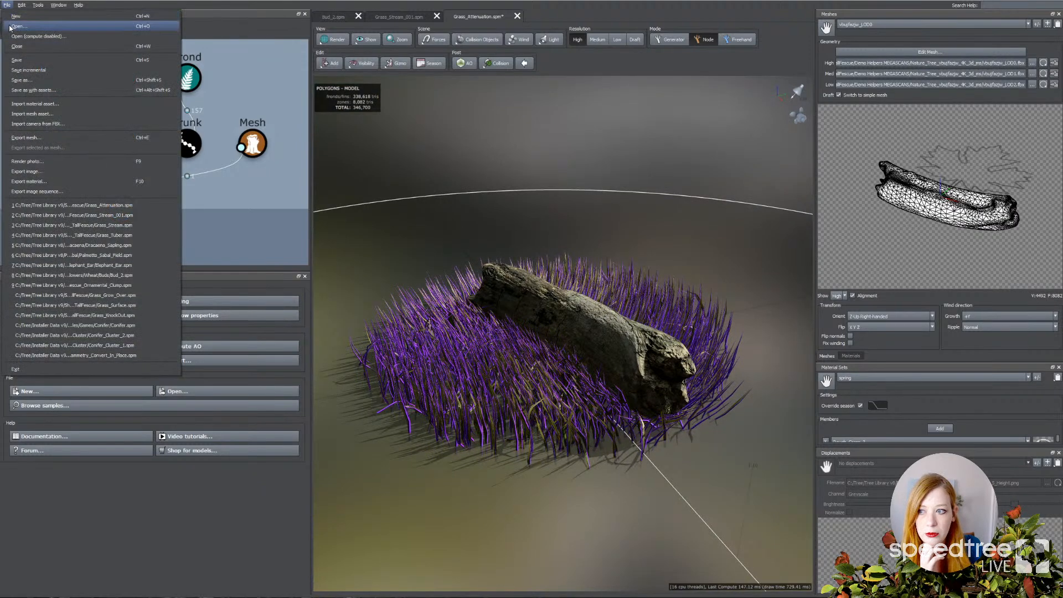
{"action": "left_click", "coordinate": [16, 26]}
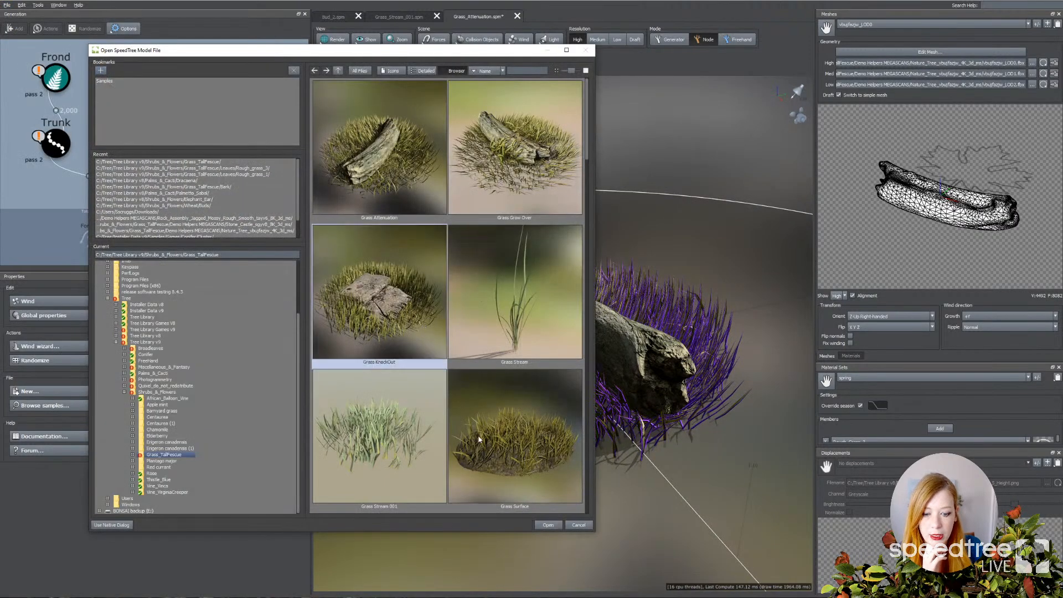
{"action": "left_click", "coordinate": [539, 509]}
{"action": "left_click", "coordinate": [547, 525]}
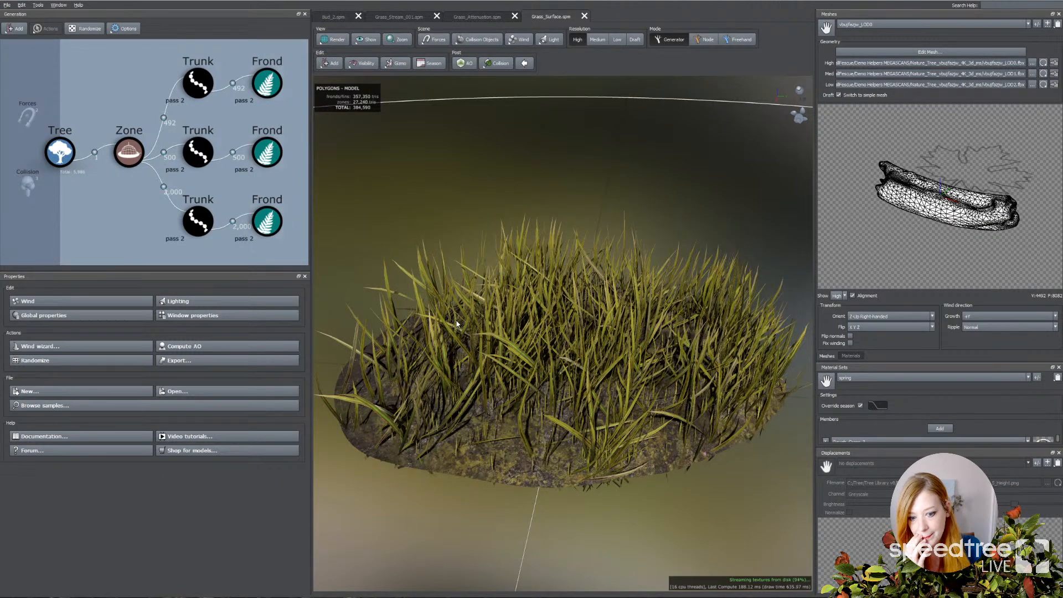
Step: Highlight the zone, trunk and frond generators in the graph, then select only the Zone that forms the rocky ground
{"action": "left_click_drag", "start_coordinate": [573, 239], "coordinate": [563, 244]}
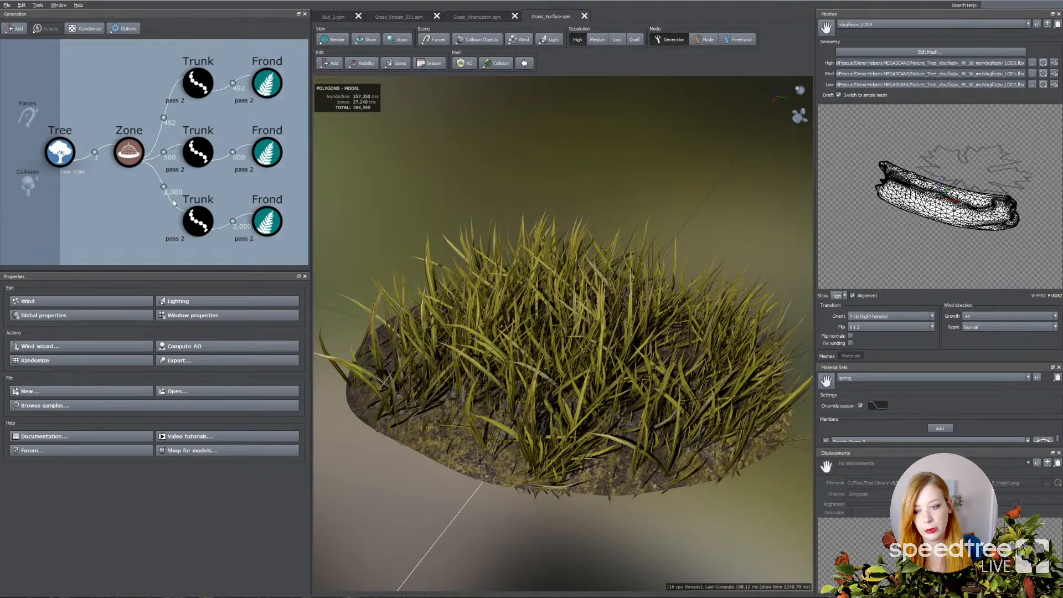
{"action": "scroll", "coordinate": [136, 203], "scroll_direction": "down", "scroll_amount": 2}
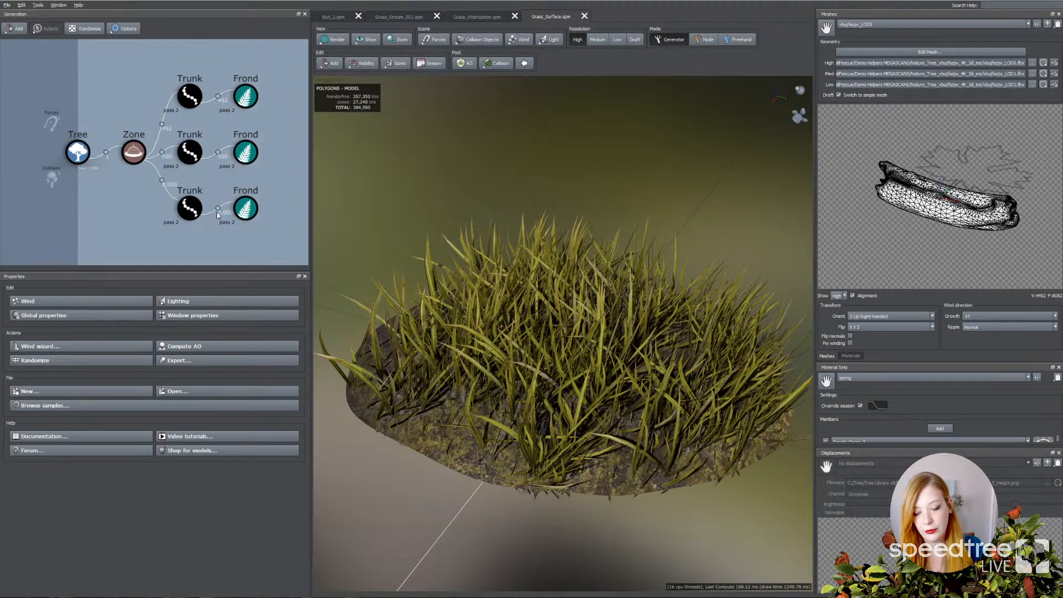
{"action": "left_click_drag", "start_coordinate": [148, 68], "coordinate": [268, 232]}
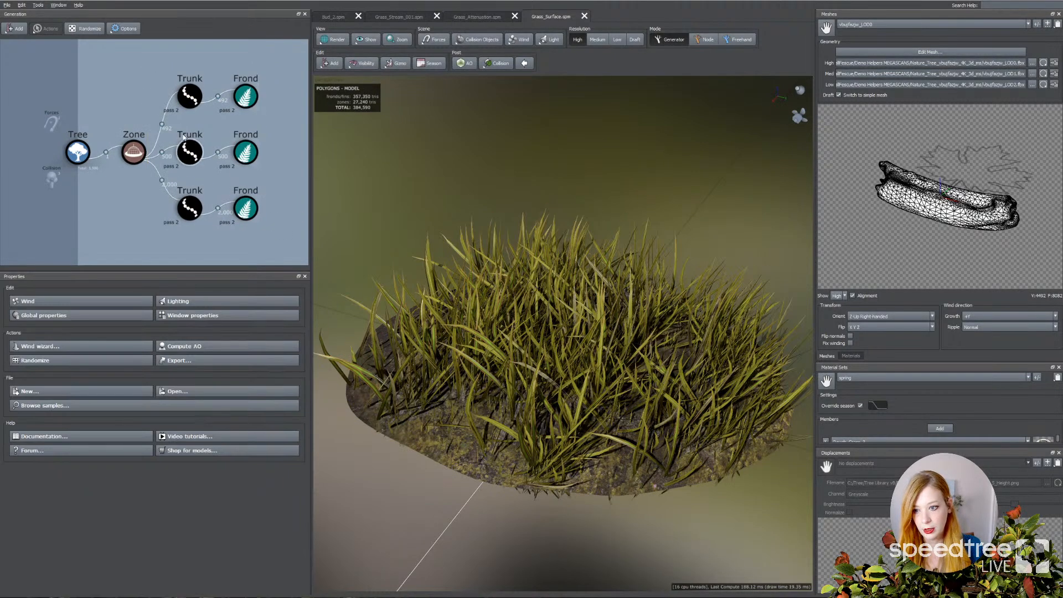
{"action": "left_click_drag", "start_coordinate": [128, 68], "coordinate": [256, 218]}
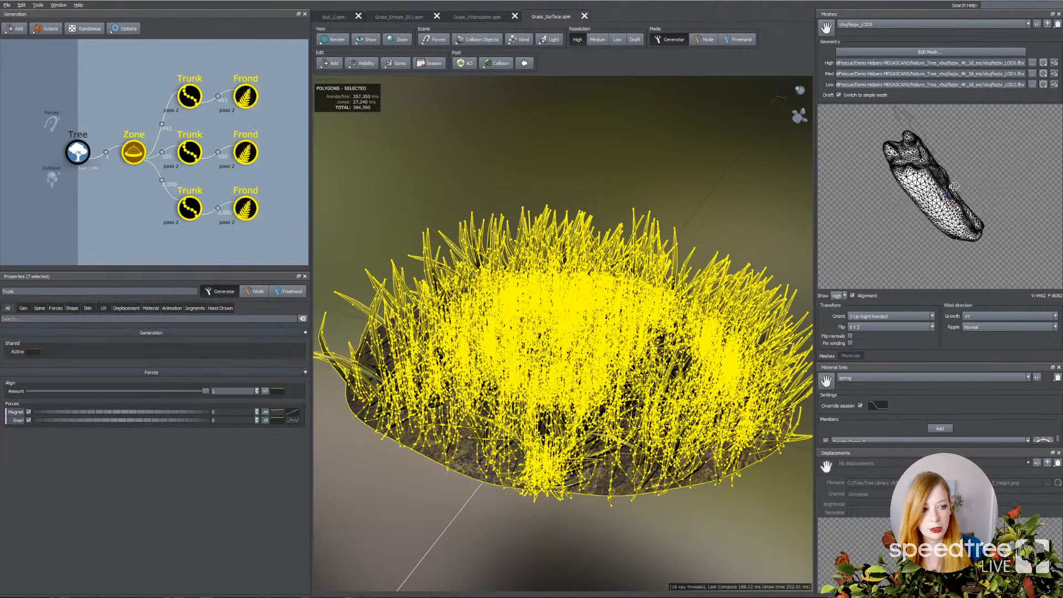
{"action": "left_click", "coordinate": [380, 460]}
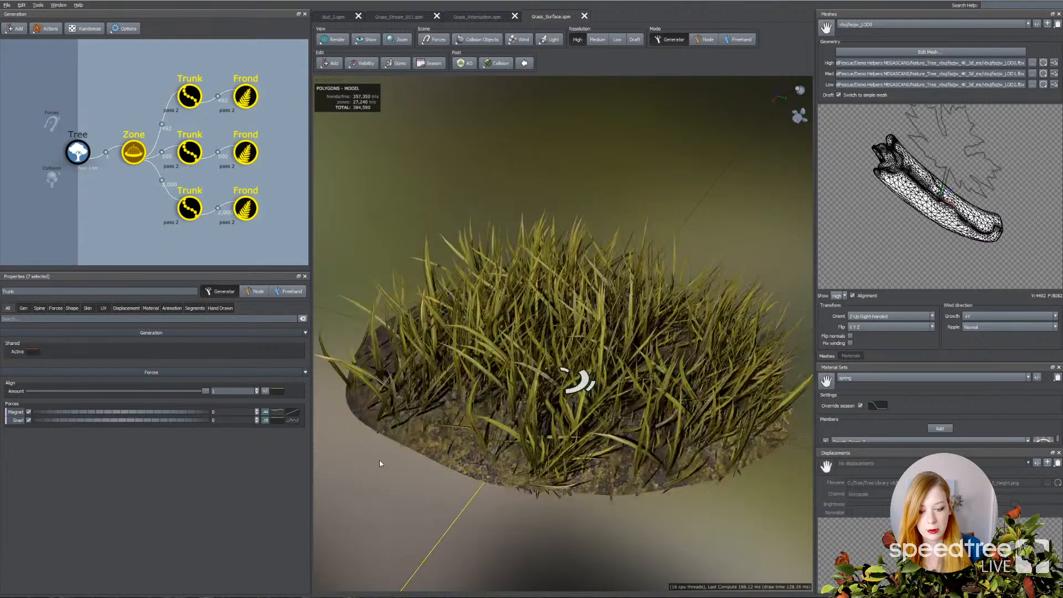
{"action": "left_click", "coordinate": [442, 452]}
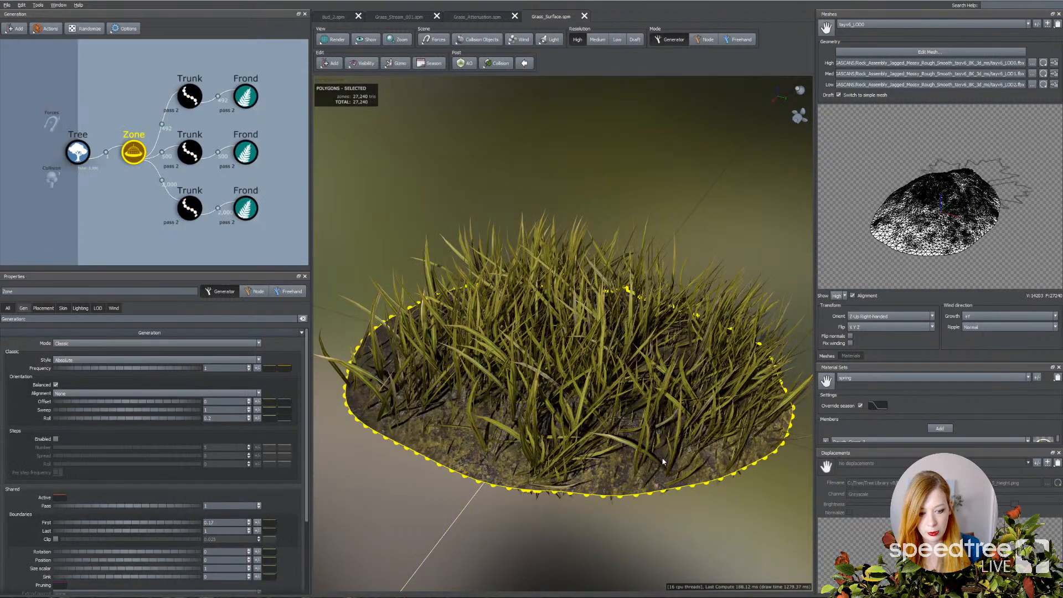
Step: Examine how the grass blades sit on the zone's uneven rock surface, from several sides and up close among the blades
{"action": "left_click_drag", "start_coordinate": [719, 374], "coordinate": [650, 401]}
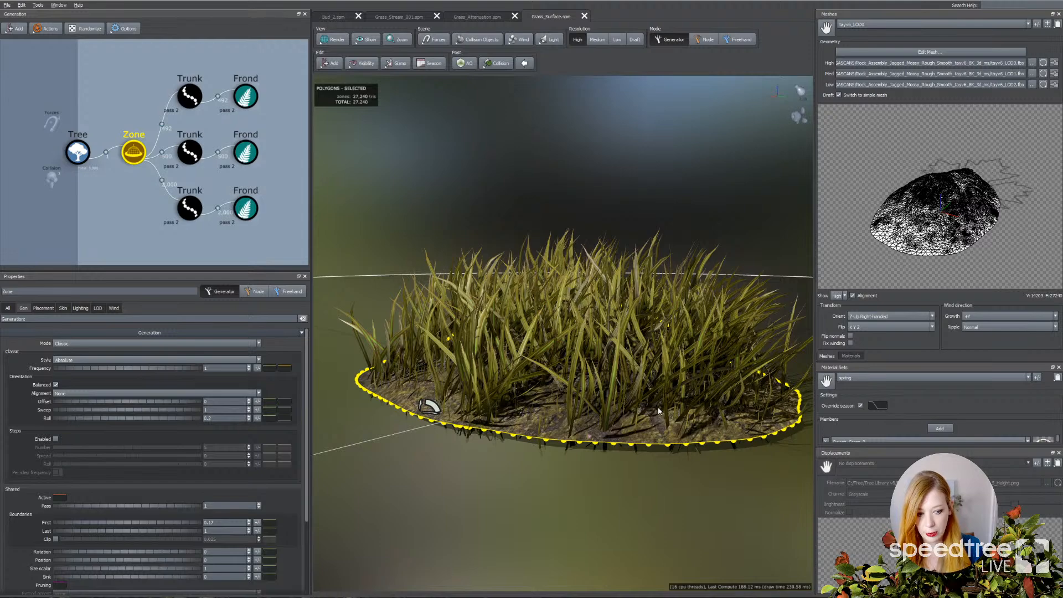
{"action": "left_click_drag", "start_coordinate": [440, 220], "coordinate": [446, 276]}
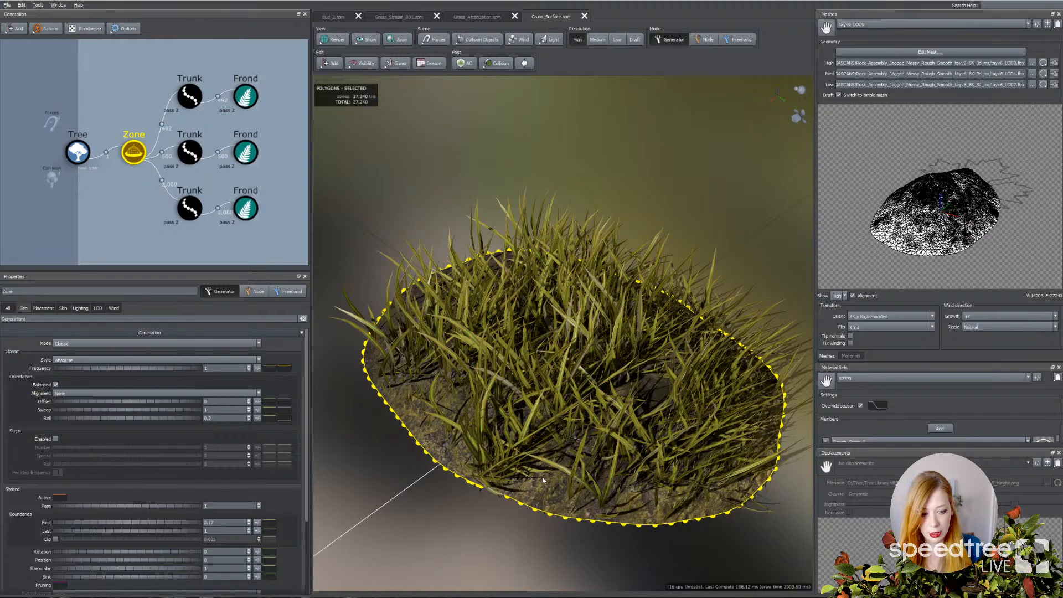
{"action": "left_click_drag", "start_coordinate": [542, 481], "coordinate": [728, 464]}
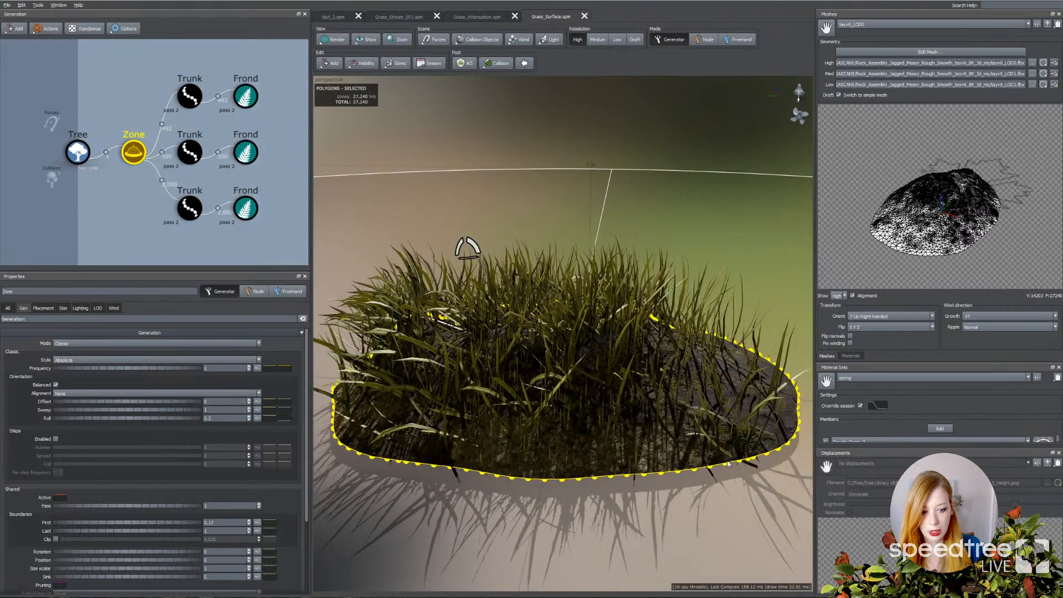
{"action": "left_click_drag", "start_coordinate": [486, 447], "coordinate": [644, 481]}
{"action": "scroll", "coordinate": [538, 476], "scroll_direction": "down", "scroll_amount": 3}
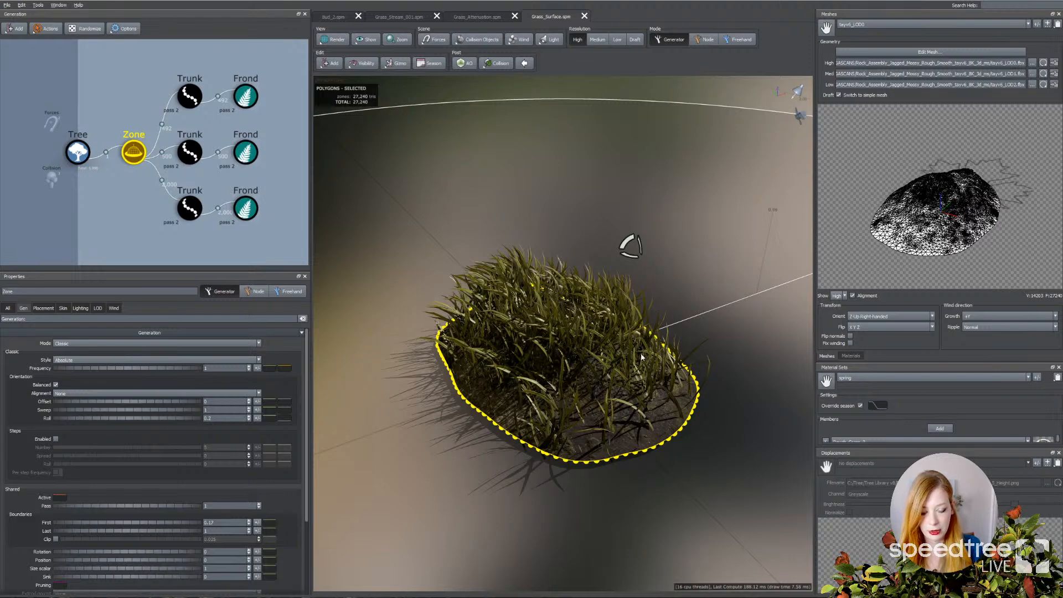
{"action": "left_click_drag", "start_coordinate": [642, 357], "coordinate": [408, 369]}
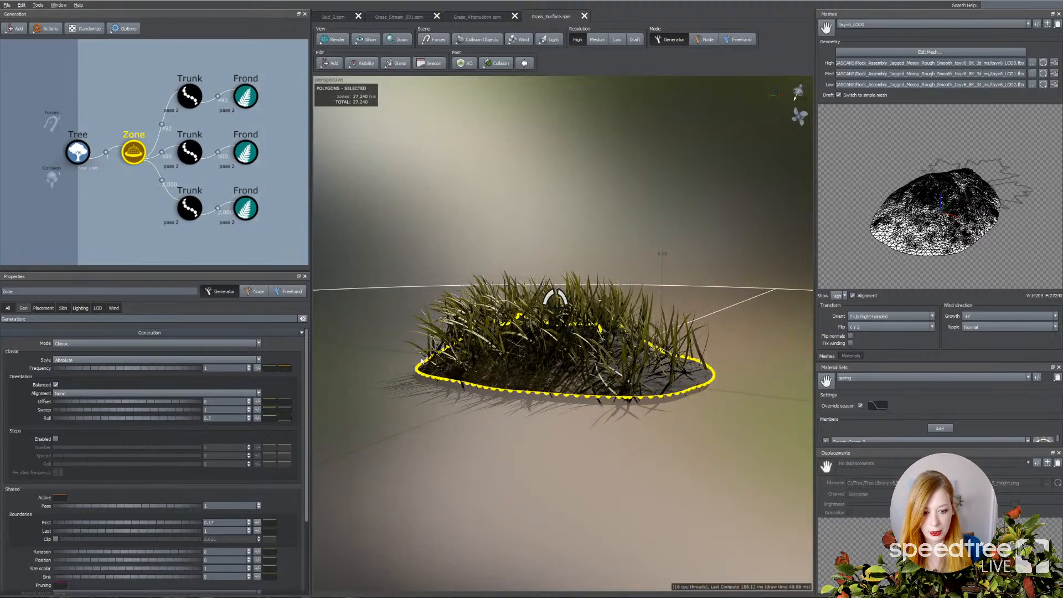
{"action": "left_click_drag", "start_coordinate": [626, 355], "coordinate": [510, 349]}
{"action": "scroll", "coordinate": [614, 350], "scroll_direction": "up", "scroll_amount": 6}
{"action": "scroll", "coordinate": [529, 367], "scroll_direction": "down", "scroll_amount": 3}
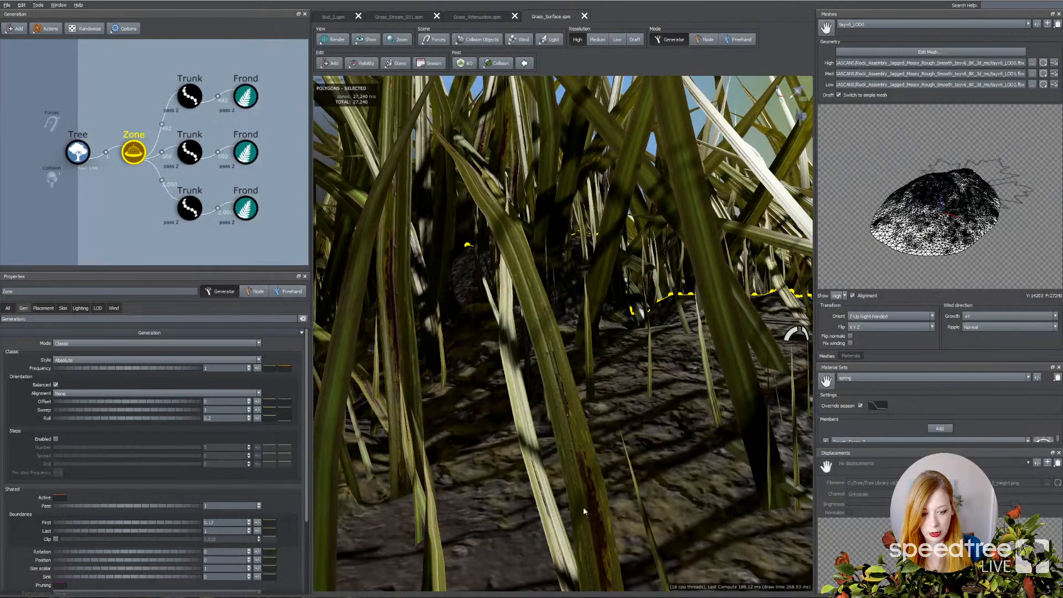
{"action": "left_click_drag", "start_coordinate": [583, 507], "coordinate": [596, 450]}
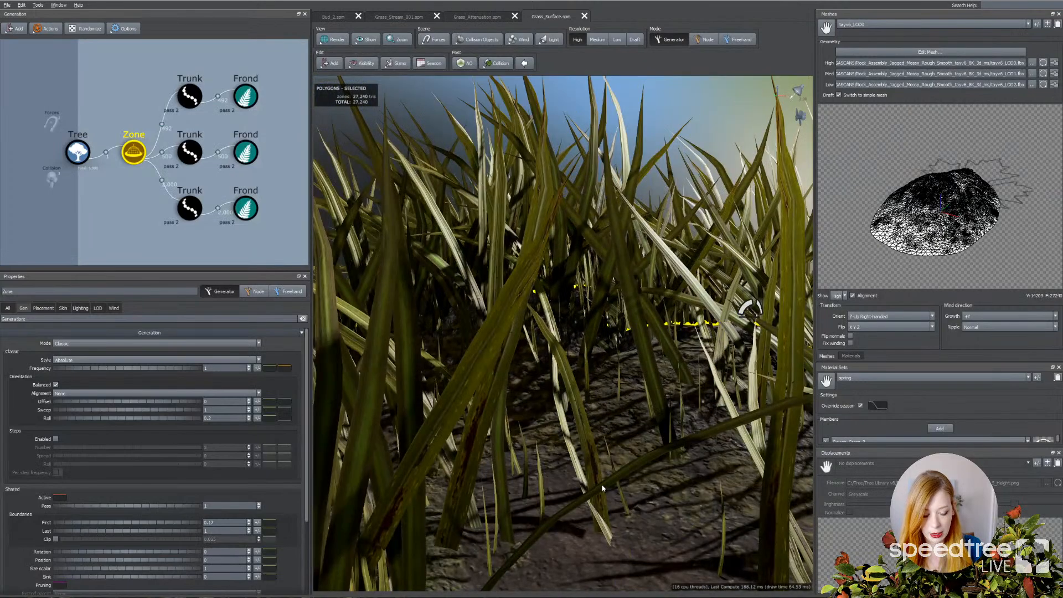
{"action": "scroll", "coordinate": [671, 414], "scroll_direction": "down", "scroll_amount": 5}
{"action": "left_click_drag", "start_coordinate": [671, 414], "coordinate": [520, 407]}
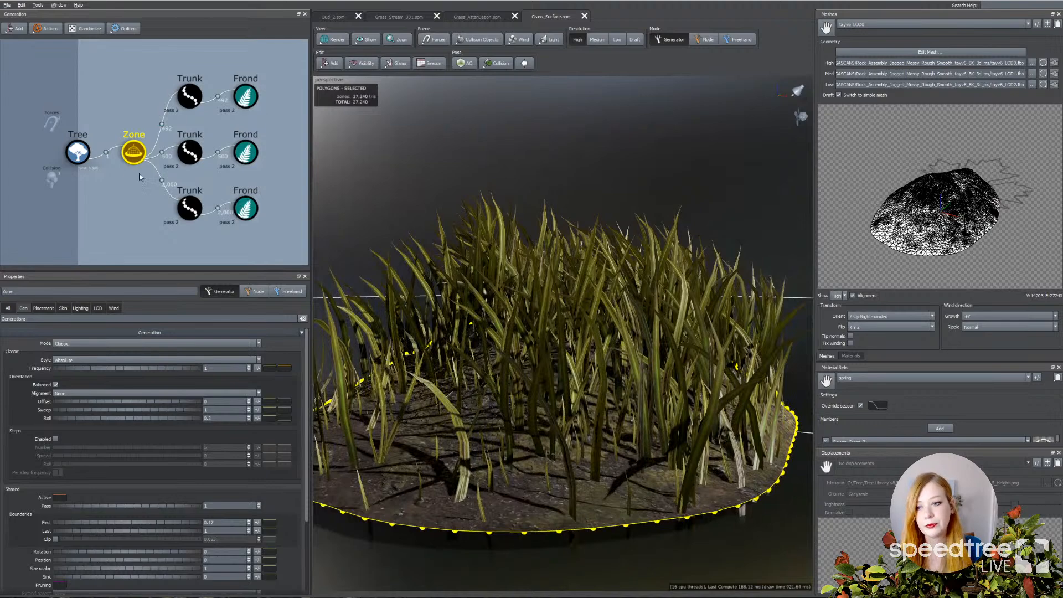
{"action": "left_click_drag", "start_coordinate": [520, 327], "coordinate": [633, 360]}
{"action": "scroll", "coordinate": [616, 321], "scroll_direction": "down", "scroll_amount": 2}
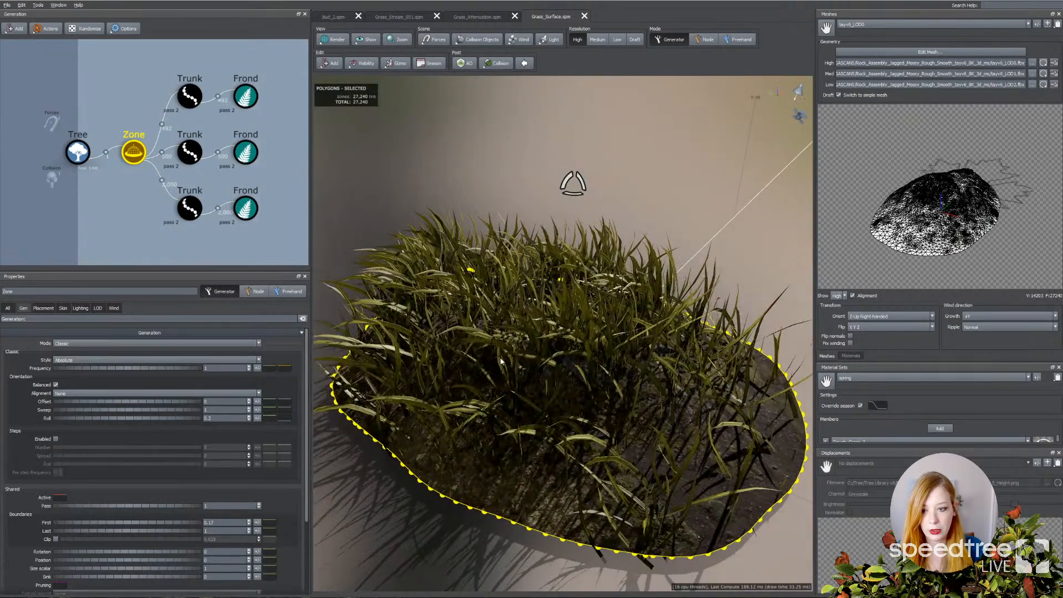
Step: Hide the ground zone and all its trunk and frond generators, then add a Zone generator
{"action": "left_click_drag", "start_coordinate": [113, 75], "coordinate": [284, 224]}
{"action": "key", "text": "h"}
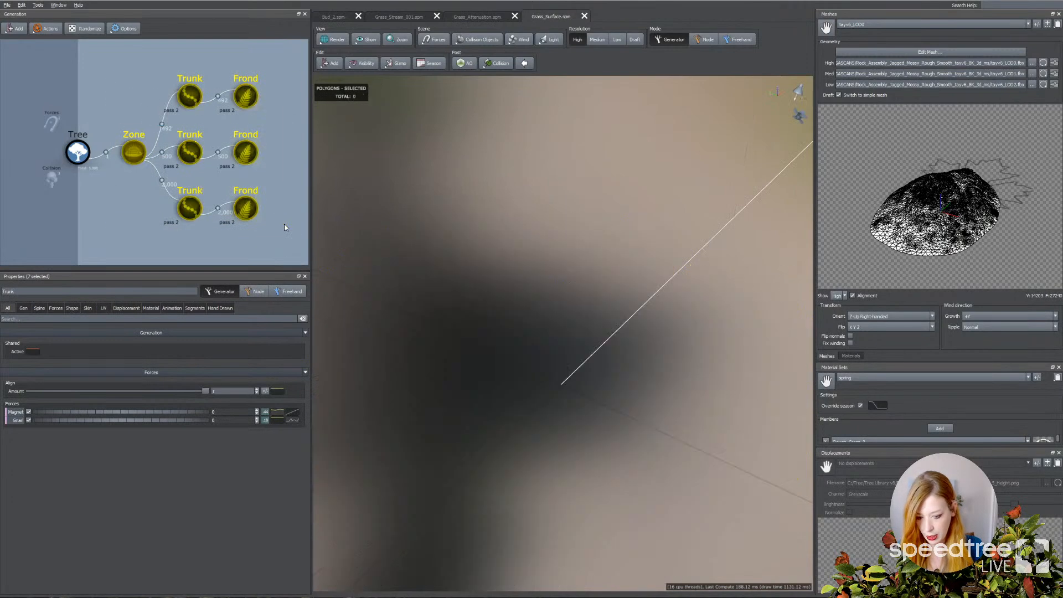
{"action": "left_click", "coordinate": [330, 63]}
{"action": "left_click", "coordinate": [336, 148]}
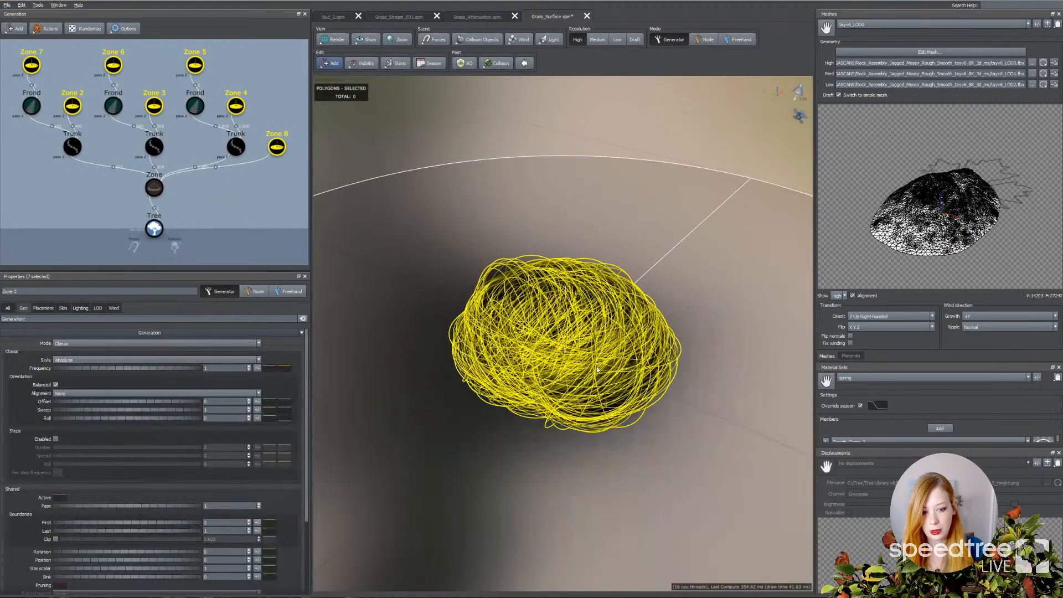
{"action": "left_click", "coordinate": [261, 188]}
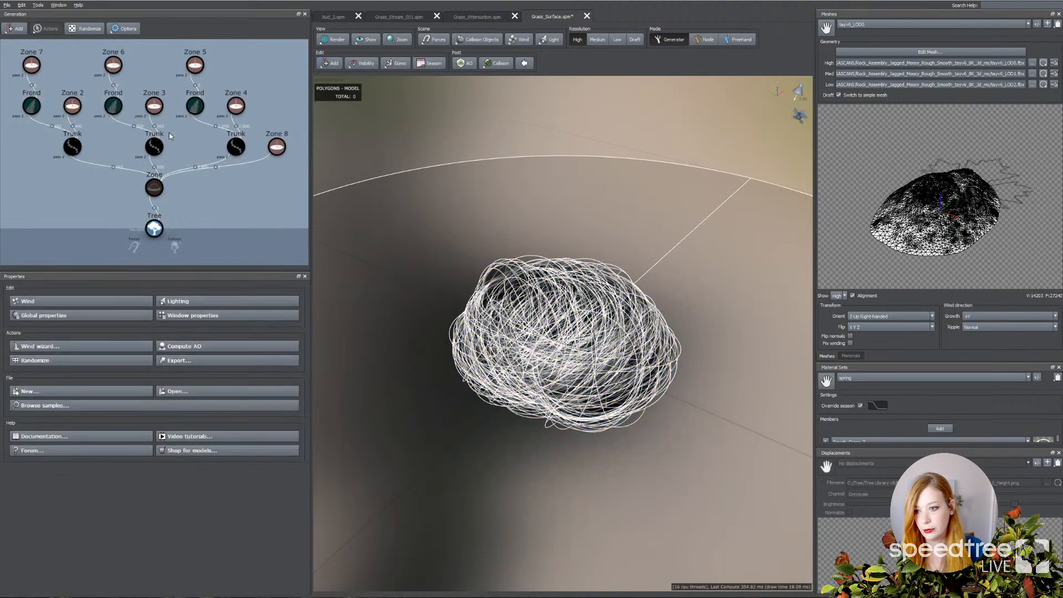
Step: Delete the surplus zones attached to the trunks and fronds, keeping a single Zone 8 directly on the Tree
{"action": "left_click", "coordinate": [32, 65]}
{"action": "left_click_drag", "start_coordinate": [434, 241], "coordinate": [434, 256]}
{"action": "key", "text": "Delete"}
{"action": "left_click", "coordinate": [68, 108]}
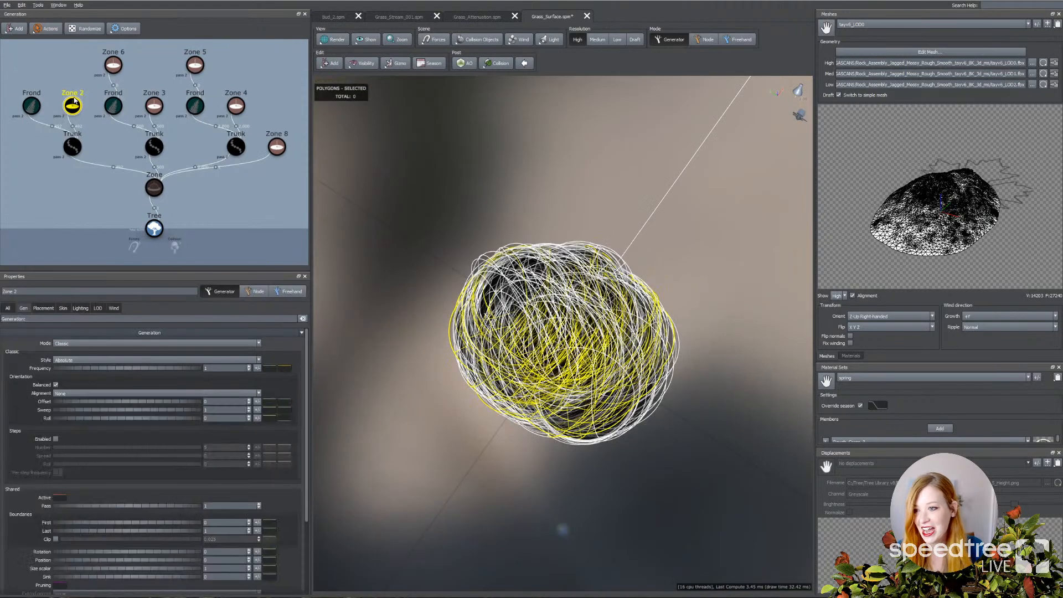
{"action": "key", "text": "Delete"}
{"action": "left_click", "coordinate": [203, 154]}
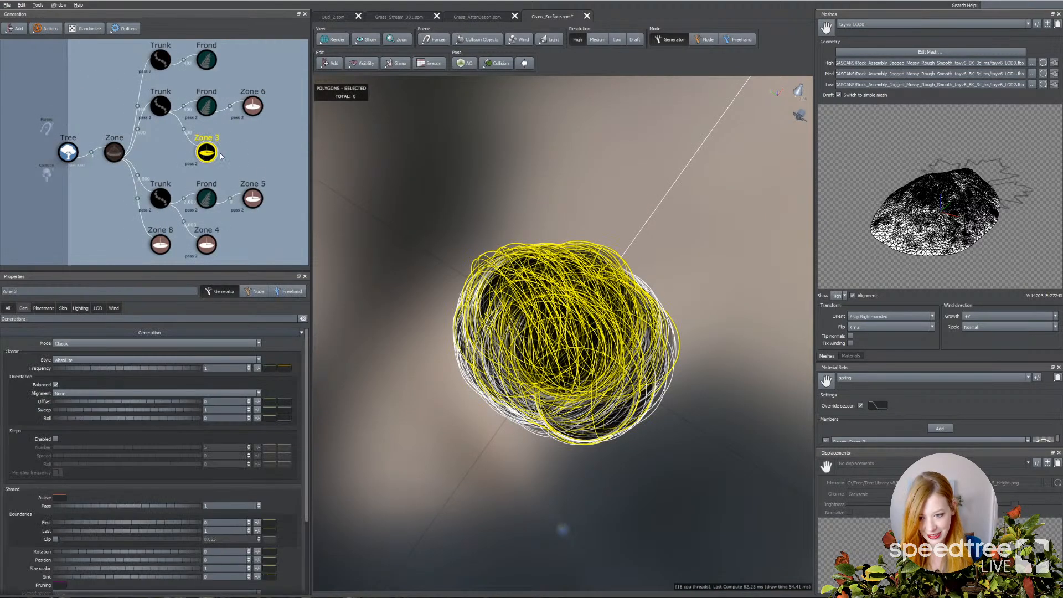
{"action": "key", "text": "Delete"}
{"action": "left_click", "coordinate": [253, 108]}
{"action": "key", "text": "Delete"}
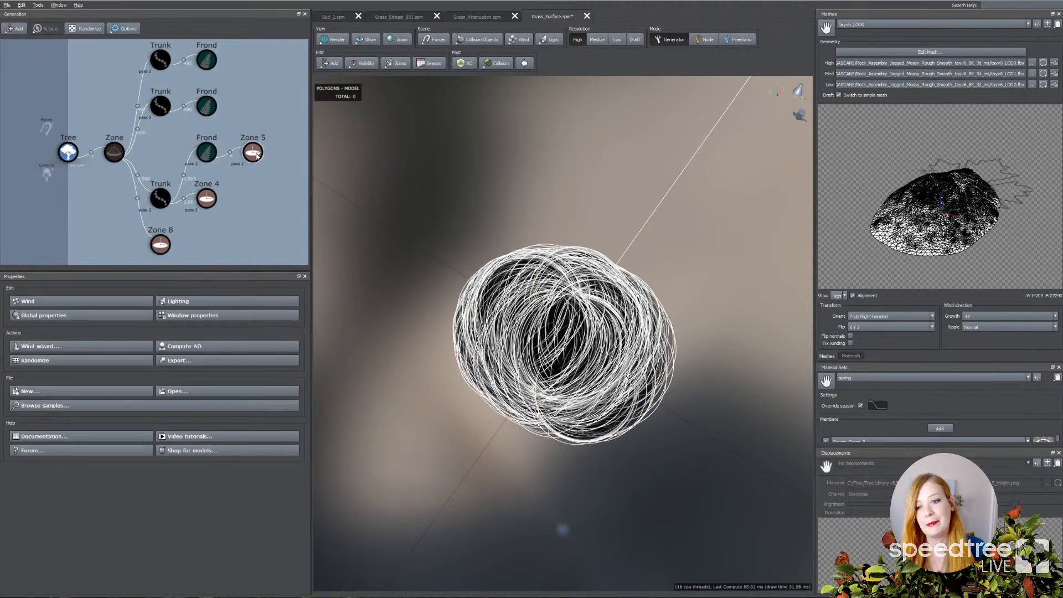
{"action": "left_click", "coordinate": [205, 78]}
{"action": "key", "text": "Delete"}
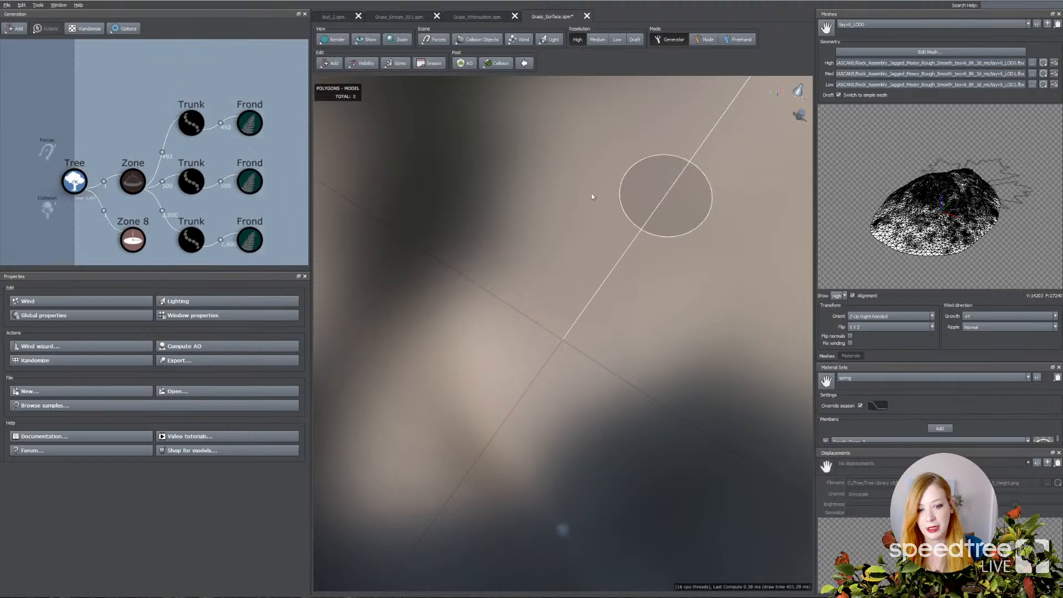
Step: Add a Tube trunk generator and relink it from the Tree to Zone 8 so it grows on that zone
{"action": "scroll", "coordinate": [563, 251], "scroll_direction": "down", "scroll_amount": 5}
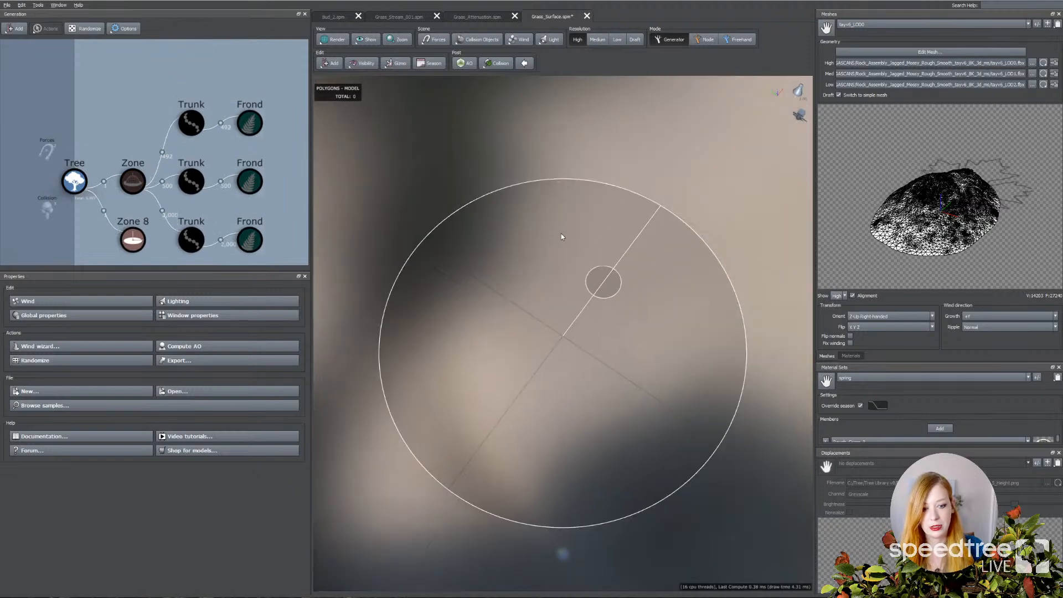
{"action": "left_click_drag", "start_coordinate": [561, 237], "coordinate": [591, 320]}
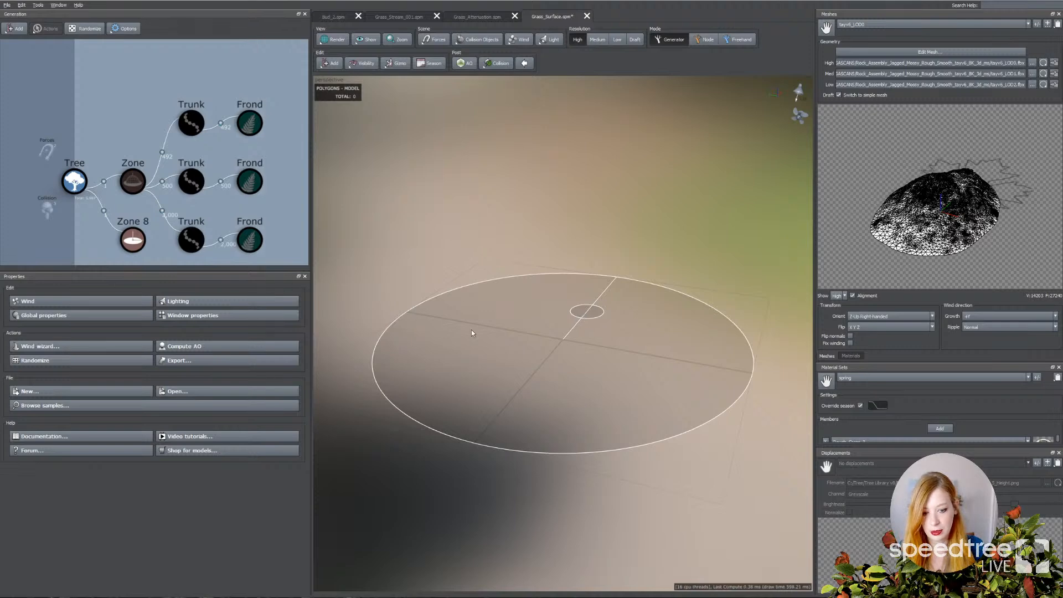
{"action": "left_click", "coordinate": [331, 63]}
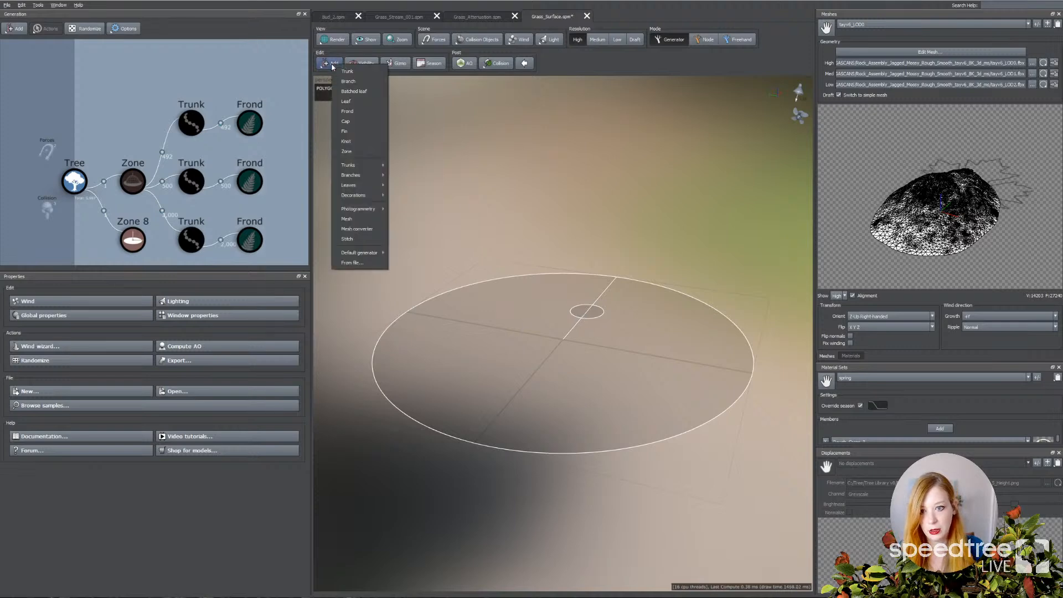
{"action": "mouse_move", "coordinate": [366, 165]}
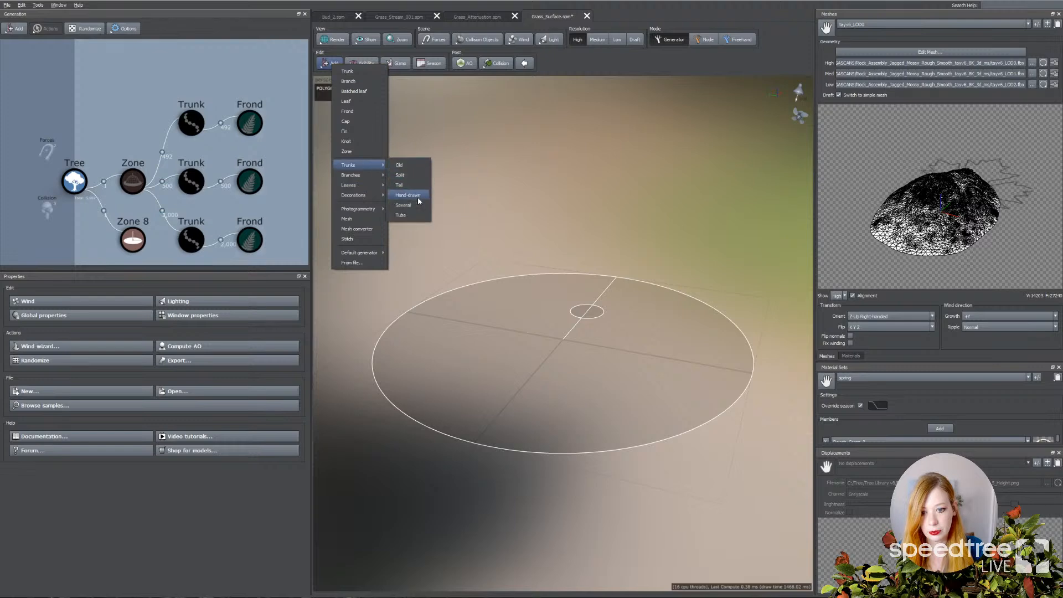
{"action": "left_click", "coordinate": [414, 217]}
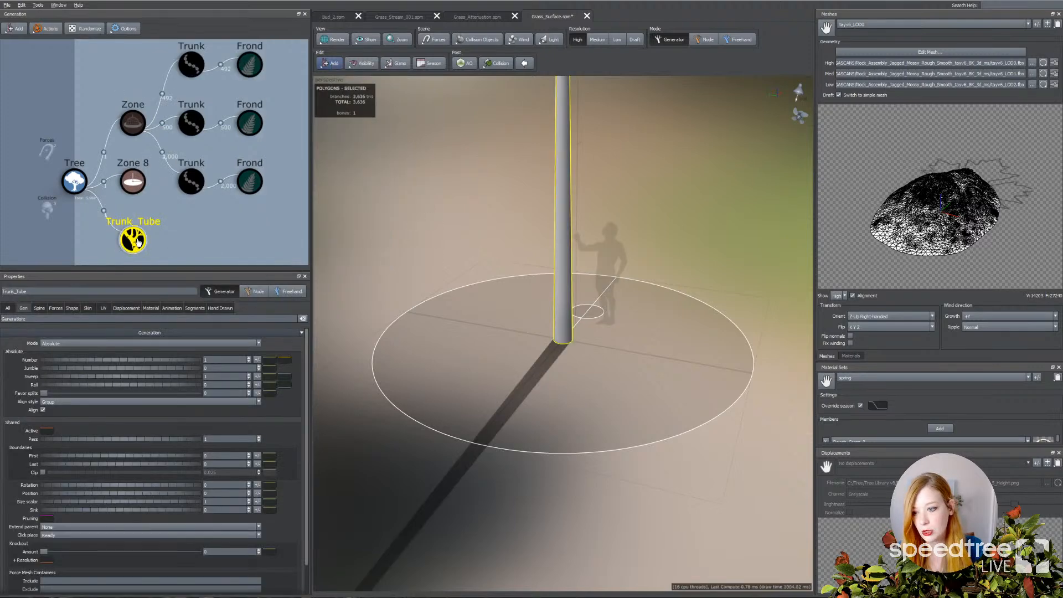
{"action": "left_click_drag", "start_coordinate": [133, 240], "coordinate": [132, 183]}
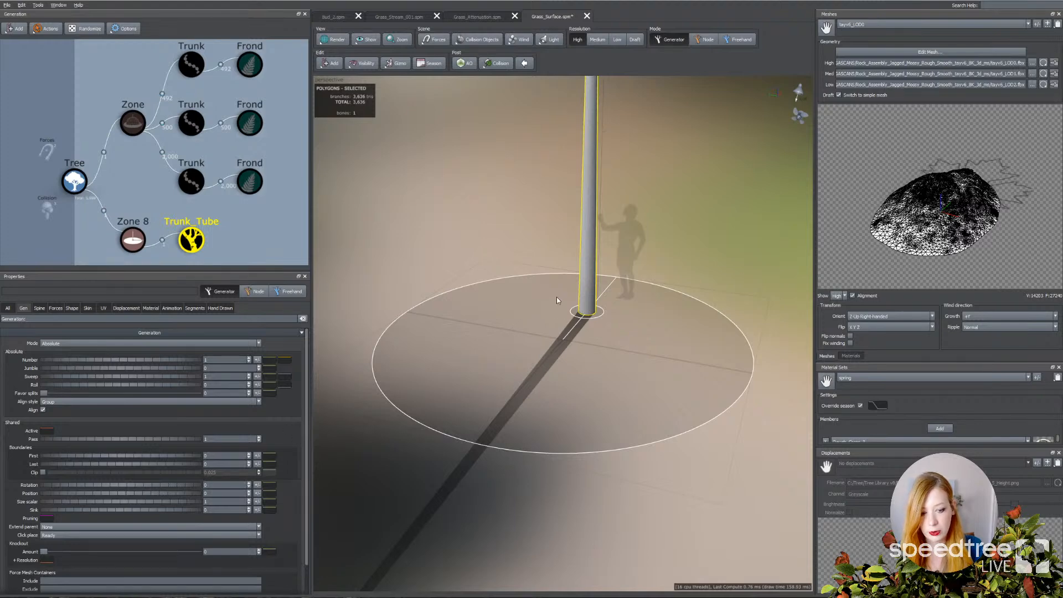
{"action": "mouse_move", "coordinate": [522, 320]}
{"action": "left_mouse_down"}
{"action": "mouse_move", "coordinate": [443, 310]}
{"action": "mouse_move", "coordinate": [525, 320]}
{"action": "left_mouse_up"}
{"action": "scroll", "coordinate": [524, 320], "scroll_direction": "up", "scroll_amount": 2}
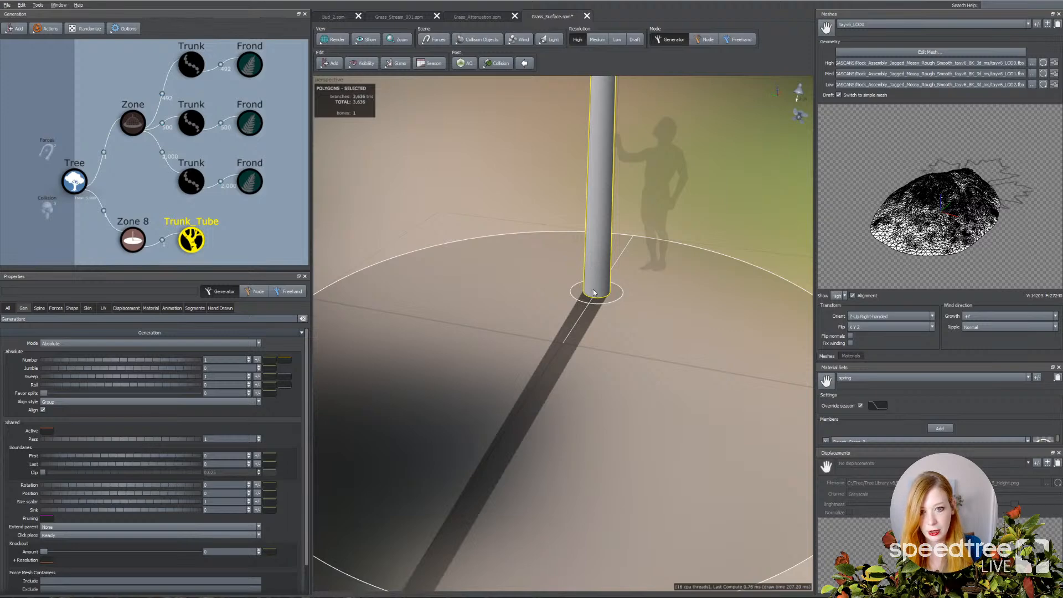
Step: Close the Bud_2 model and raise the Trunk_Tube generator's Number to 9
{"action": "left_click", "coordinate": [359, 16]}
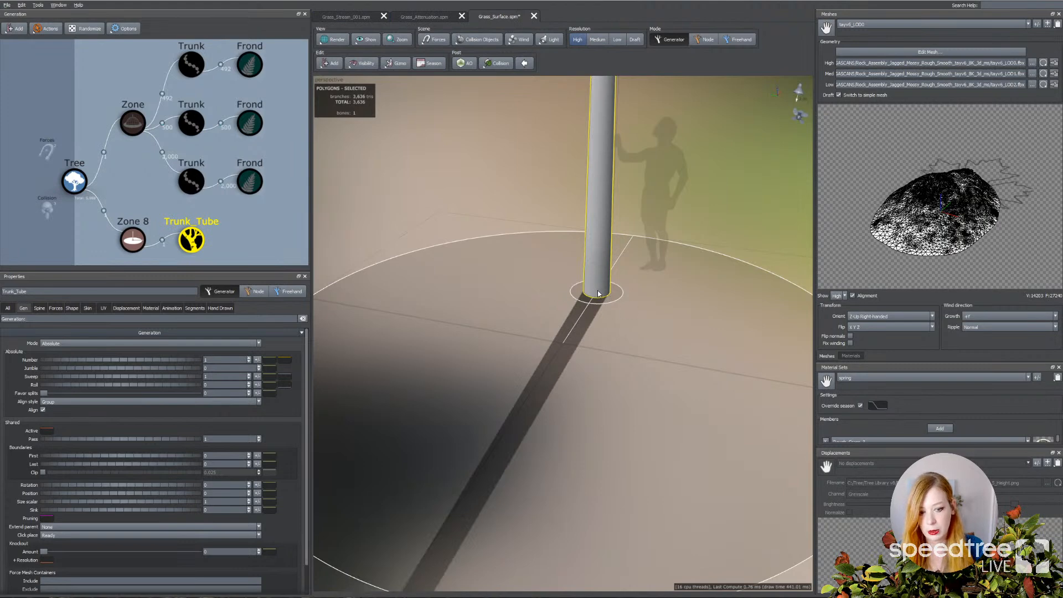
{"action": "left_click_drag", "start_coordinate": [111, 360], "coordinate": [427, 368]}
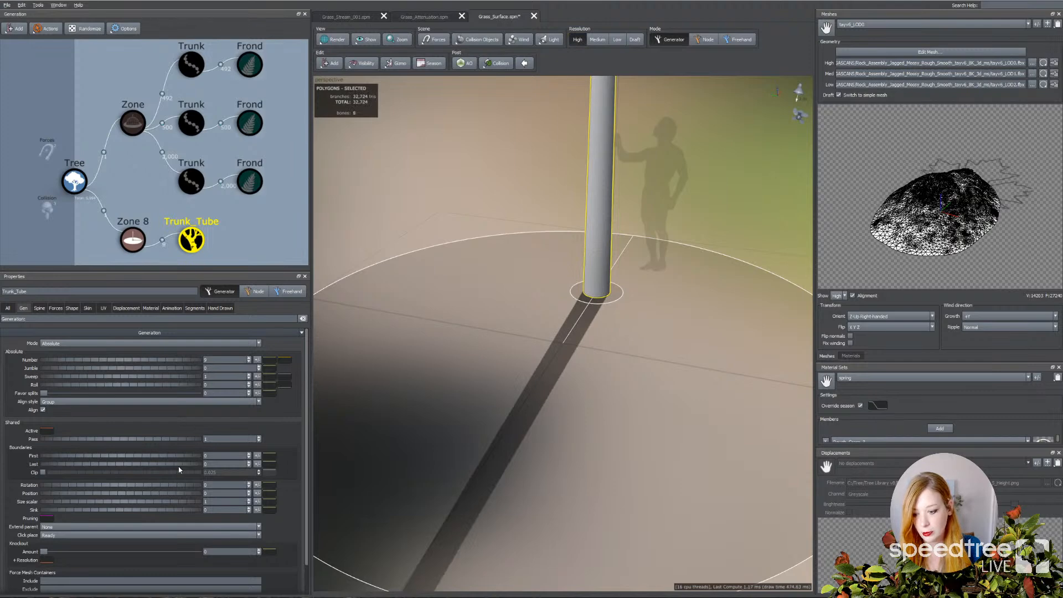
Step: Raise the Trunk_Tube generator's Last boundary to spread its nine tubes across the zone
{"action": "left_click_drag", "start_coordinate": [176, 463], "coordinate": [419, 461]}
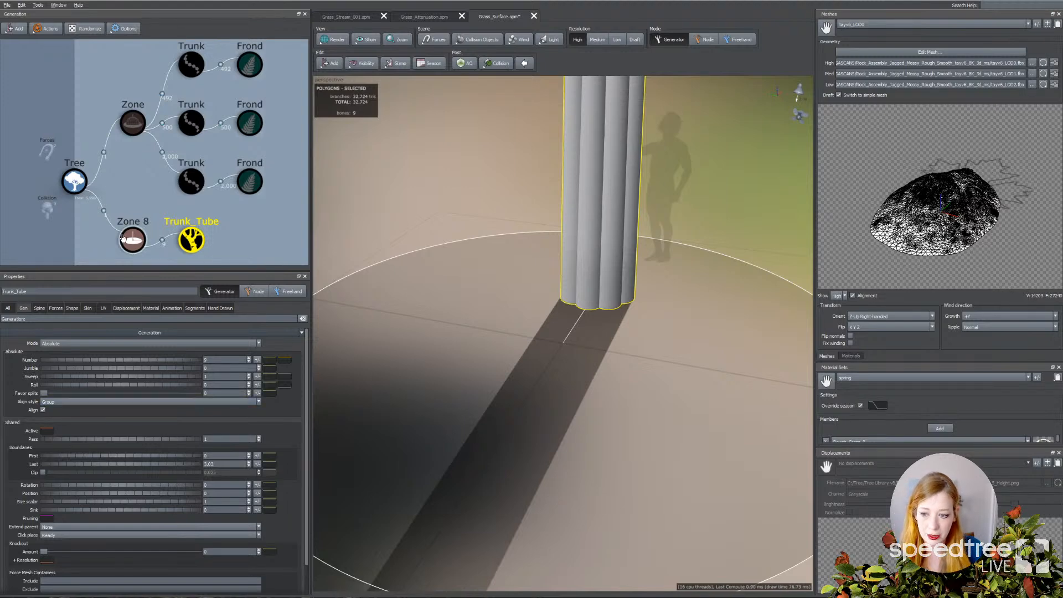
{"action": "left_click_drag", "start_coordinate": [531, 304], "coordinate": [479, 301]}
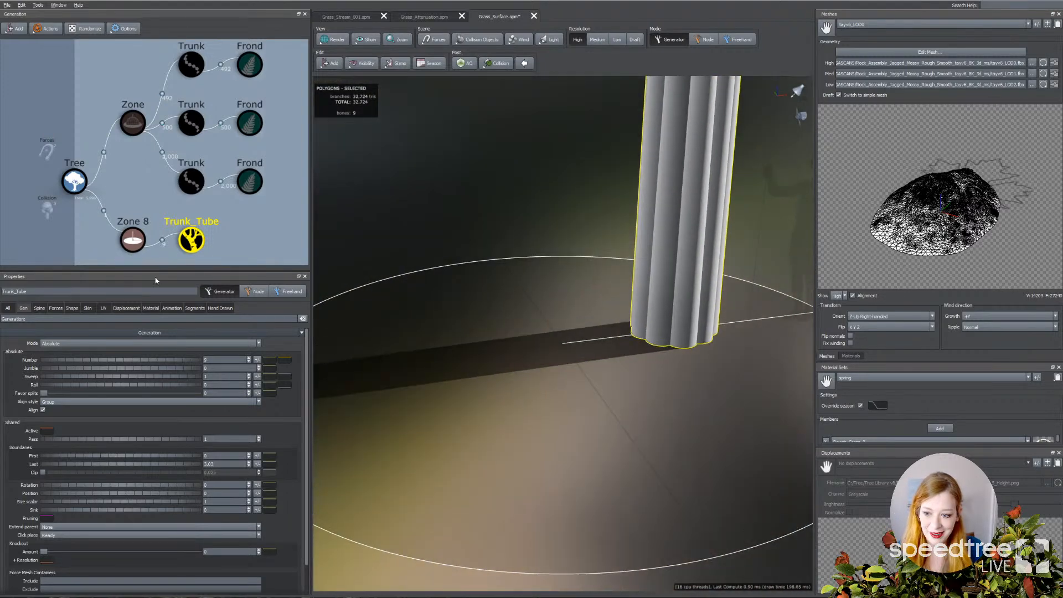
Step: Raise Zone 8's Frequency to 6 so the tube clusters grow on six zones
{"action": "left_click", "coordinate": [133, 239]}
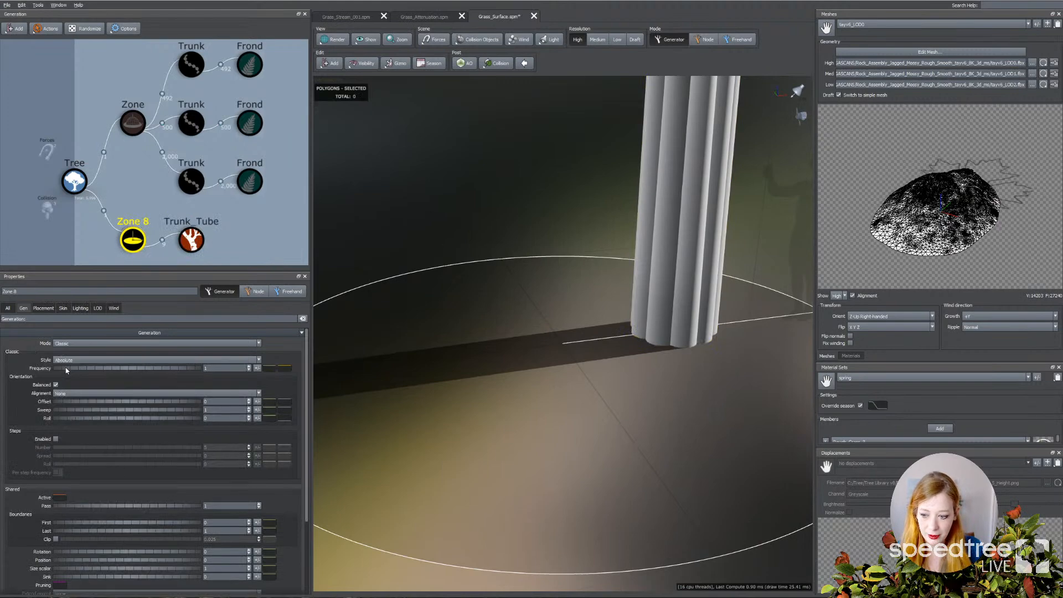
{"action": "left_click_drag", "start_coordinate": [66, 370], "coordinate": [462, 380]}
{"action": "left_click_drag", "start_coordinate": [496, 397], "coordinate": [522, 325]}
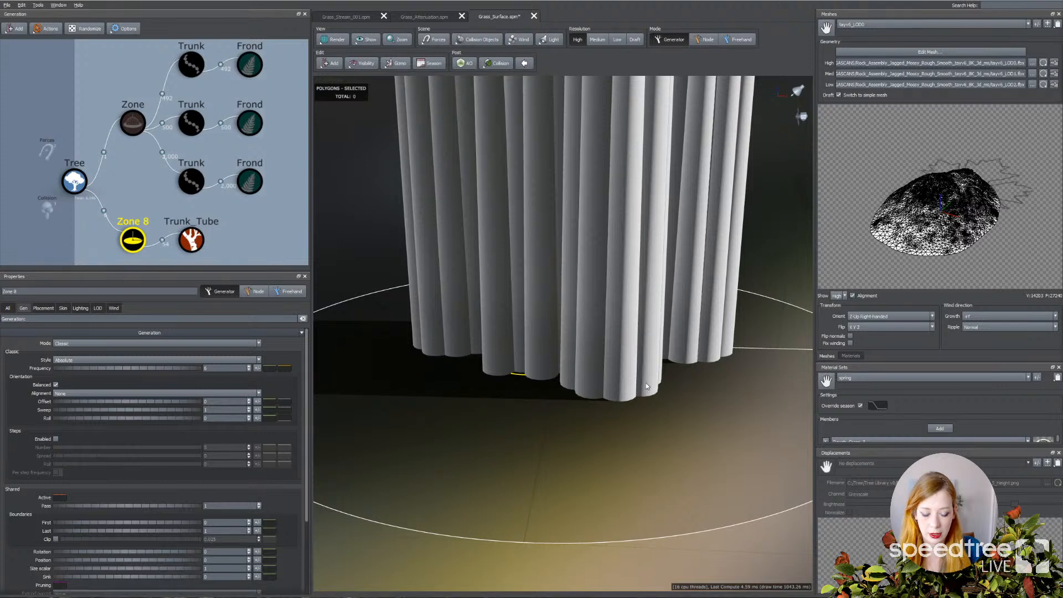
{"action": "left_click_drag", "start_coordinate": [646, 383], "coordinate": [598, 385]}
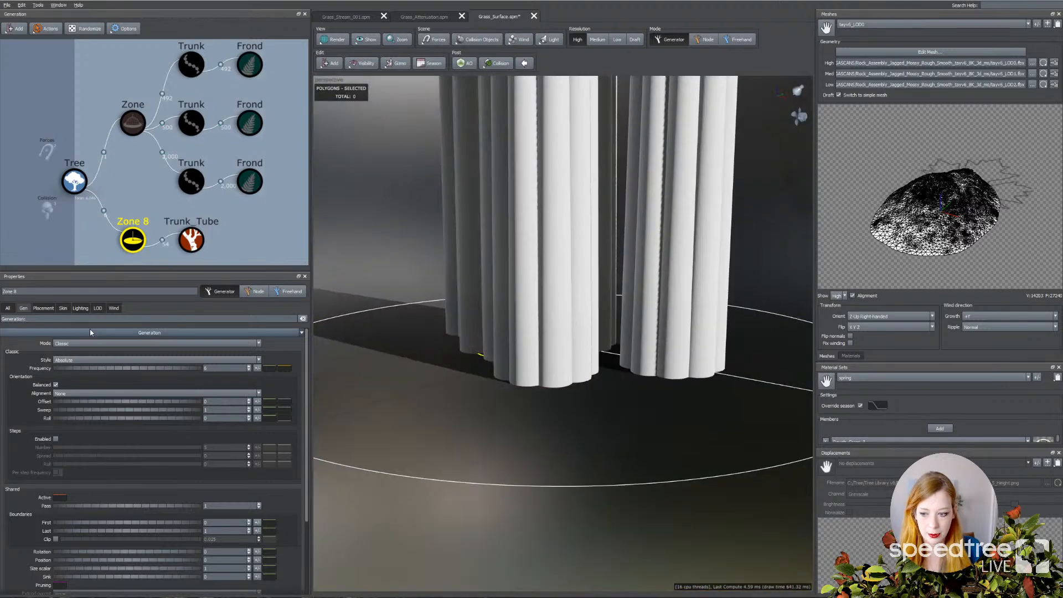
Step: Thin the Trunk_Tube tubes by reducing their absolute skin radius
{"action": "left_click", "coordinate": [191, 240]}
{"action": "left_click", "coordinate": [88, 309]}
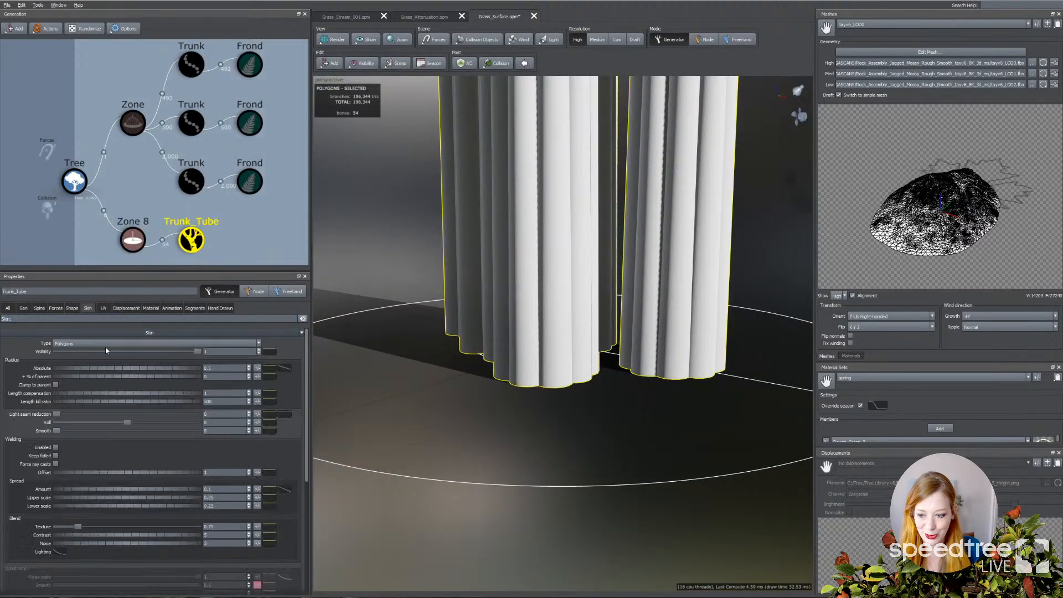
{"action": "left_click_drag", "start_coordinate": [179, 367], "coordinate": [160, 369]}
{"action": "scroll", "coordinate": [409, 314], "scroll_direction": "up", "scroll_amount": 5}
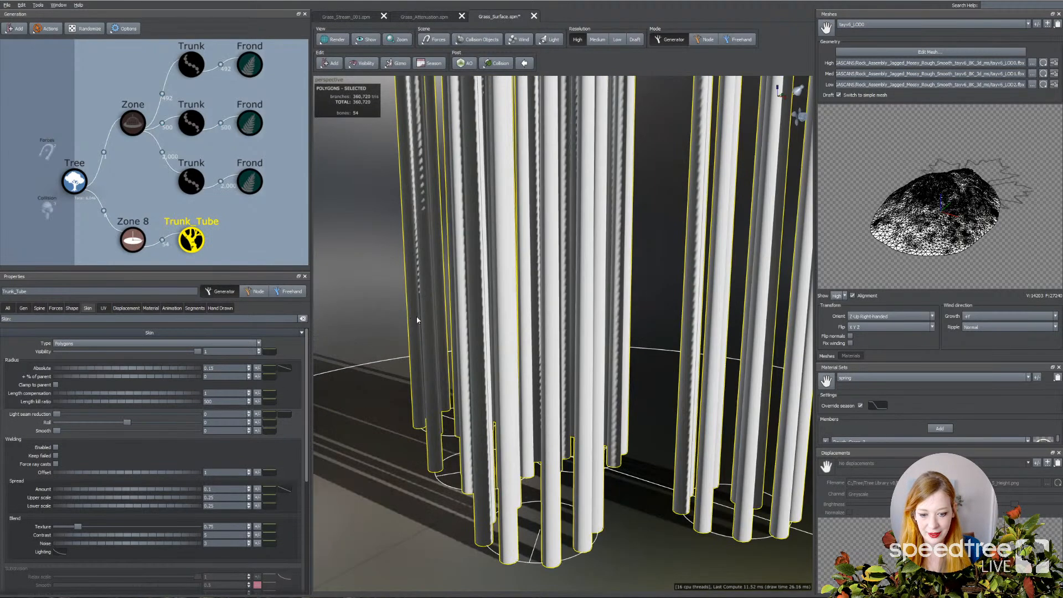
Step: Enable meshes for the Zone 8 generator
{"action": "left_click", "coordinate": [133, 240]}
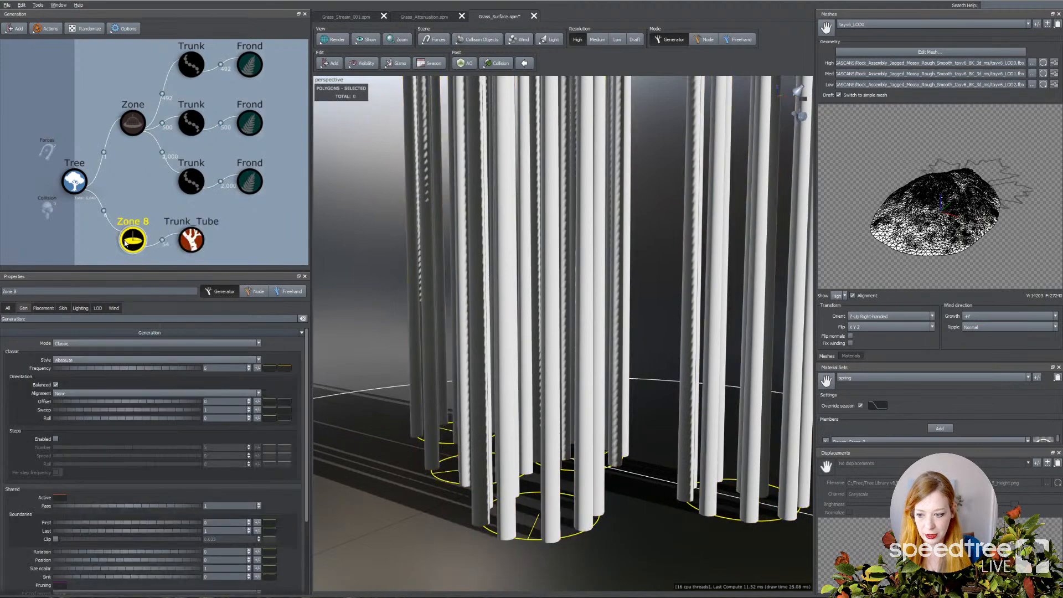
{"action": "scroll", "coordinate": [117, 465], "scroll_direction": "down", "scroll_amount": 3}
{"action": "scroll", "coordinate": [116, 464], "scroll_direction": "down", "scroll_amount": 1}
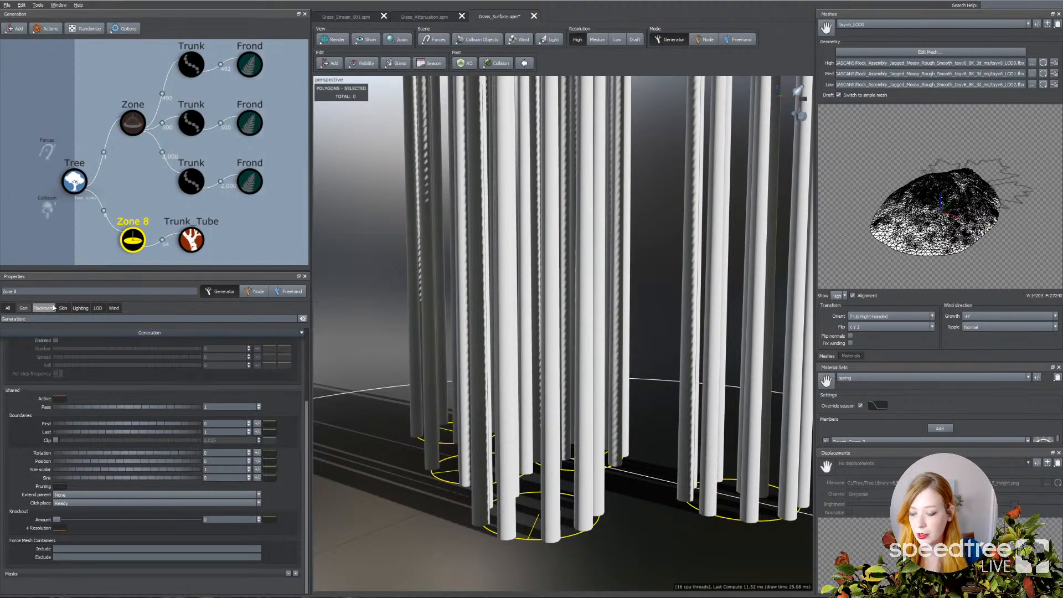
{"action": "scroll", "coordinate": [69, 463], "scroll_direction": "up", "scroll_amount": 4}
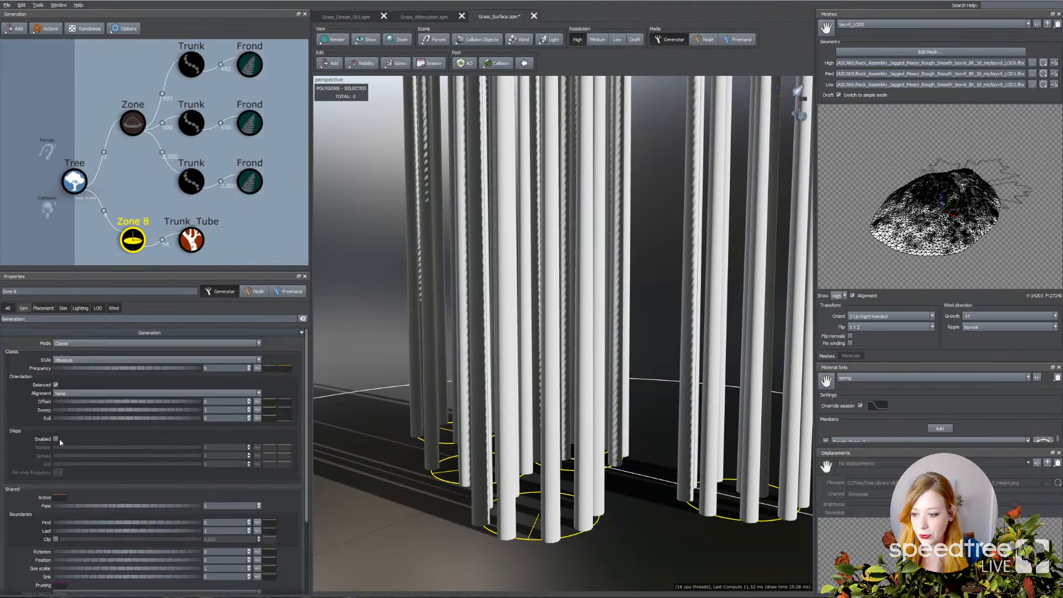
{"action": "left_click", "coordinate": [44, 308]}
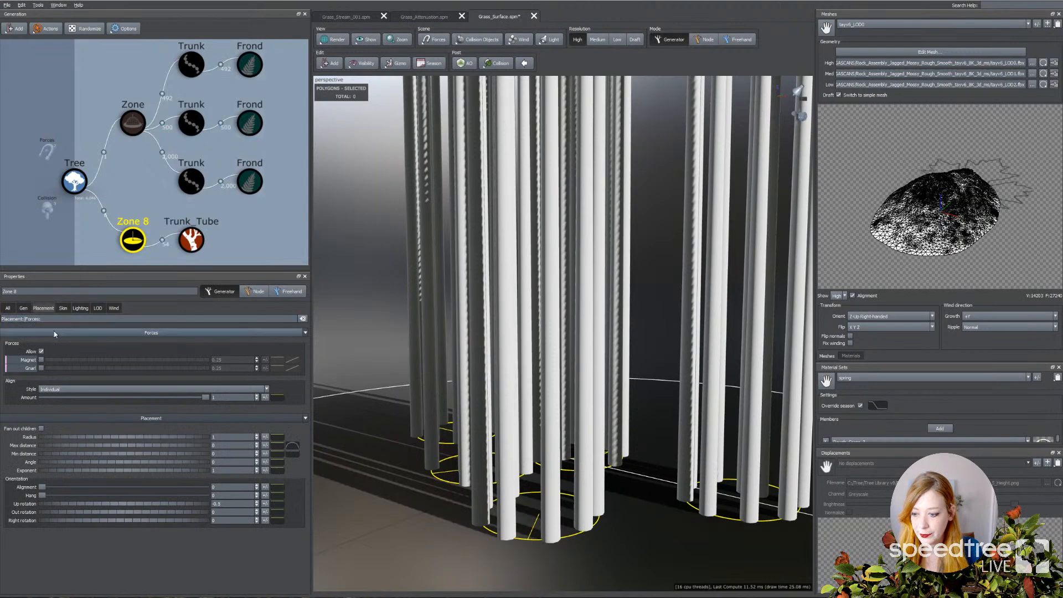
{"action": "left_click", "coordinate": [9, 311]}
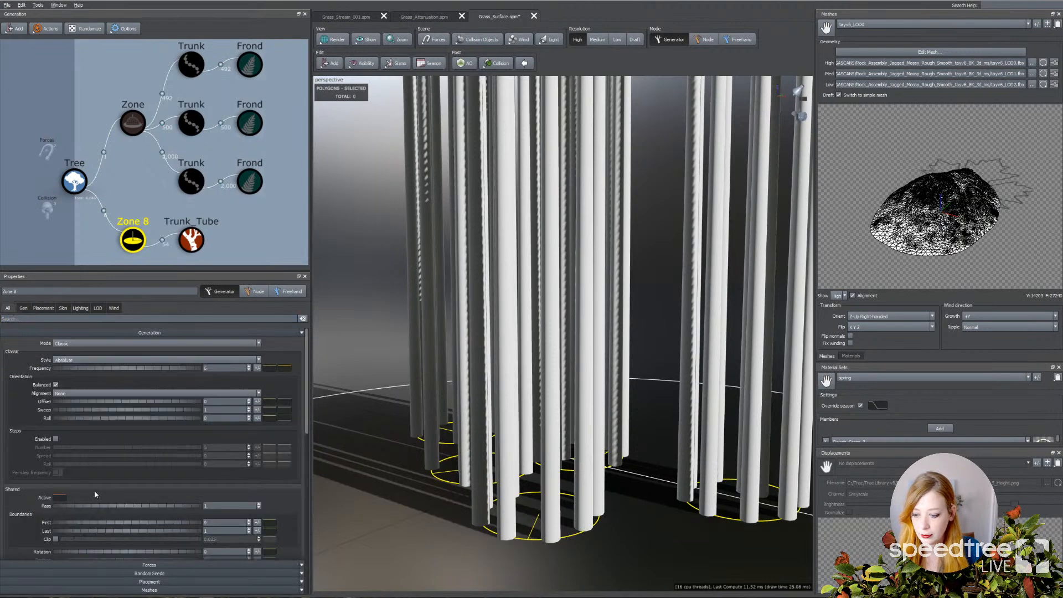
{"action": "left_click", "coordinate": [113, 590]}
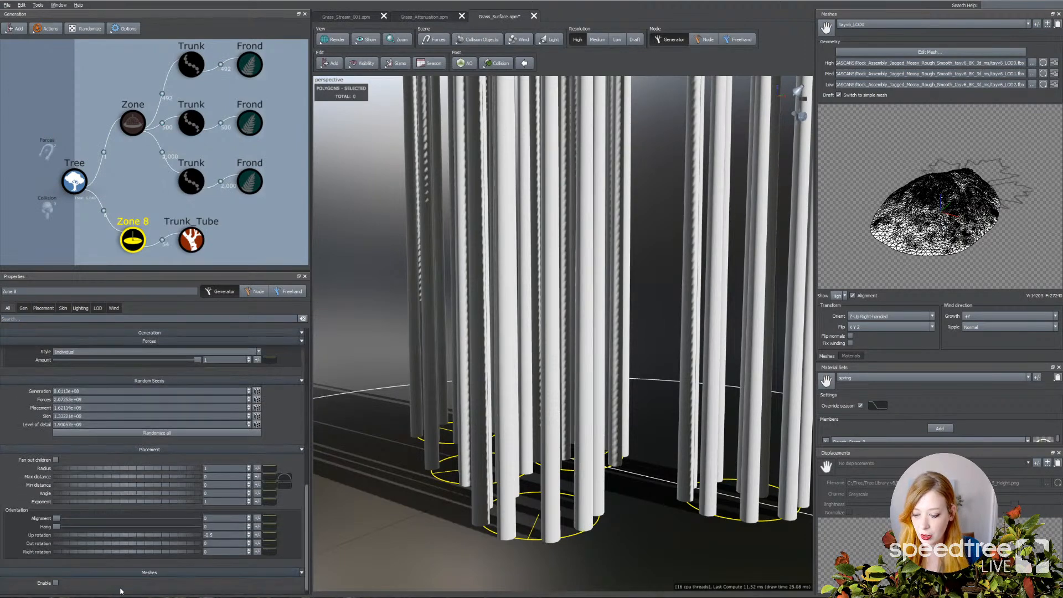
{"action": "left_click", "coordinate": [54, 583]}
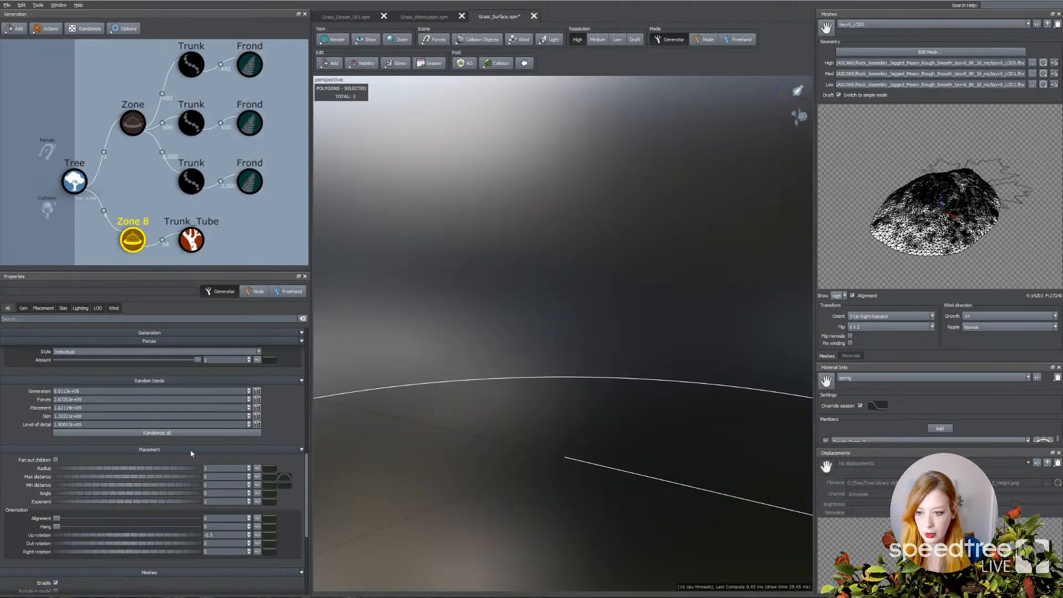
Step: Delete the Trunk_Tube generator from Zone 8
{"action": "left_click", "coordinate": [189, 245]}
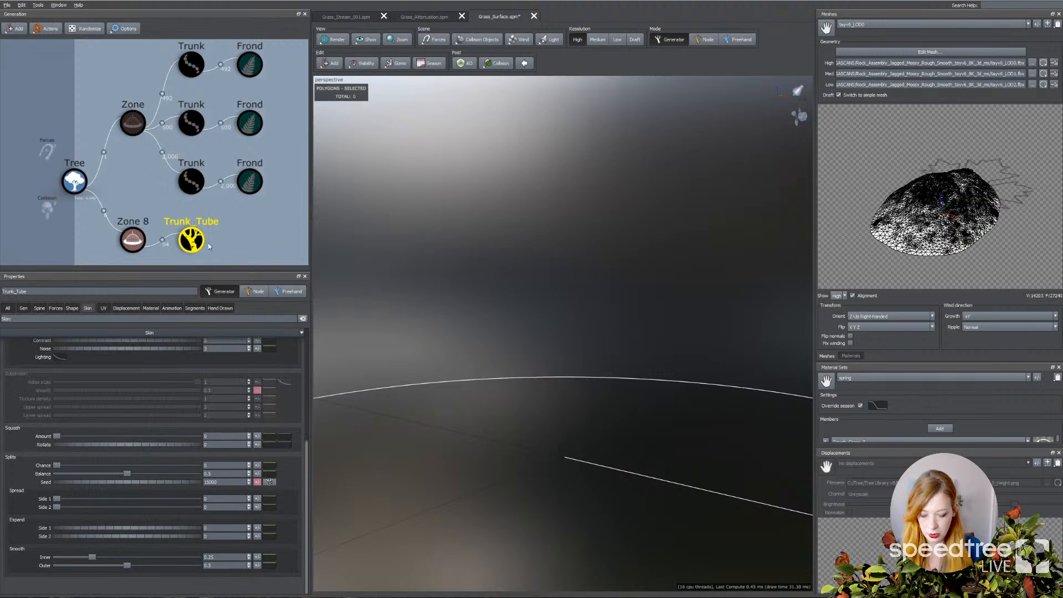
{"action": "left_click", "coordinate": [195, 244]}
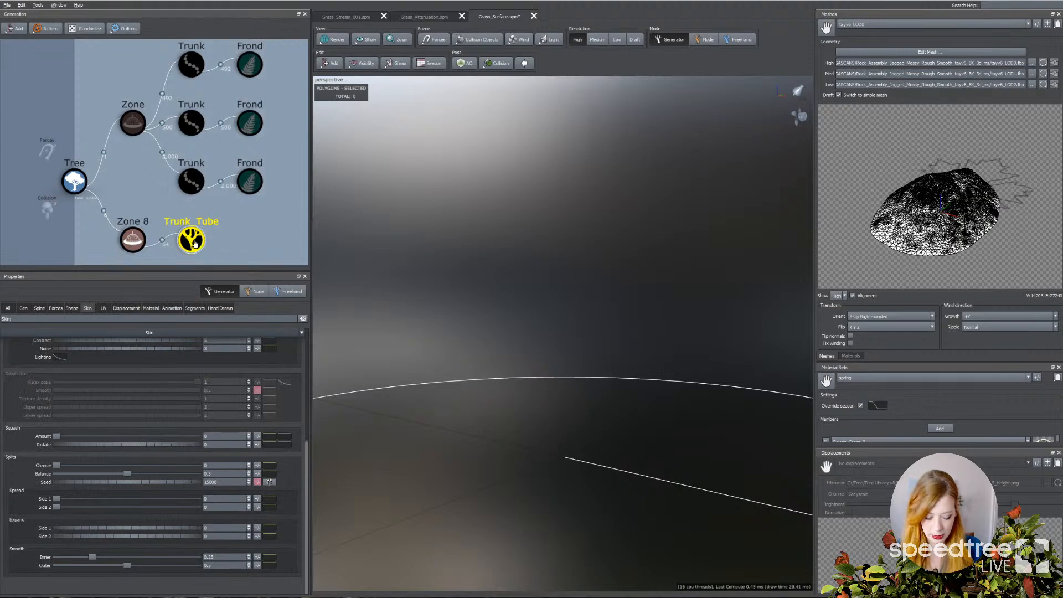
{"action": "key", "text": "Delete"}
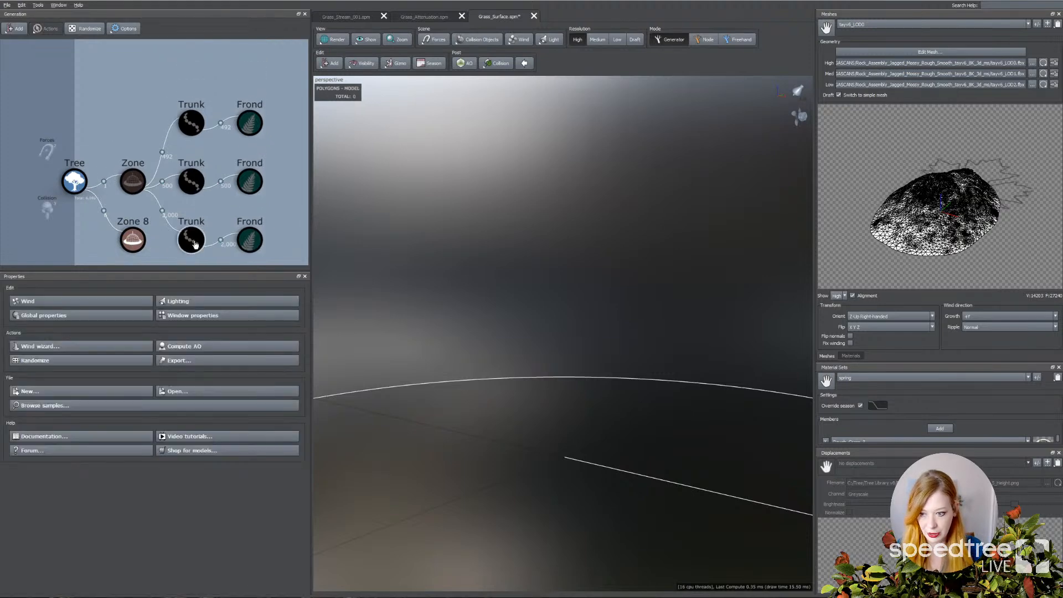
Step: Assign the imported mossy rock LOD0 mesh as Zone 8's mesh geometry
{"action": "left_click", "coordinate": [134, 239]}
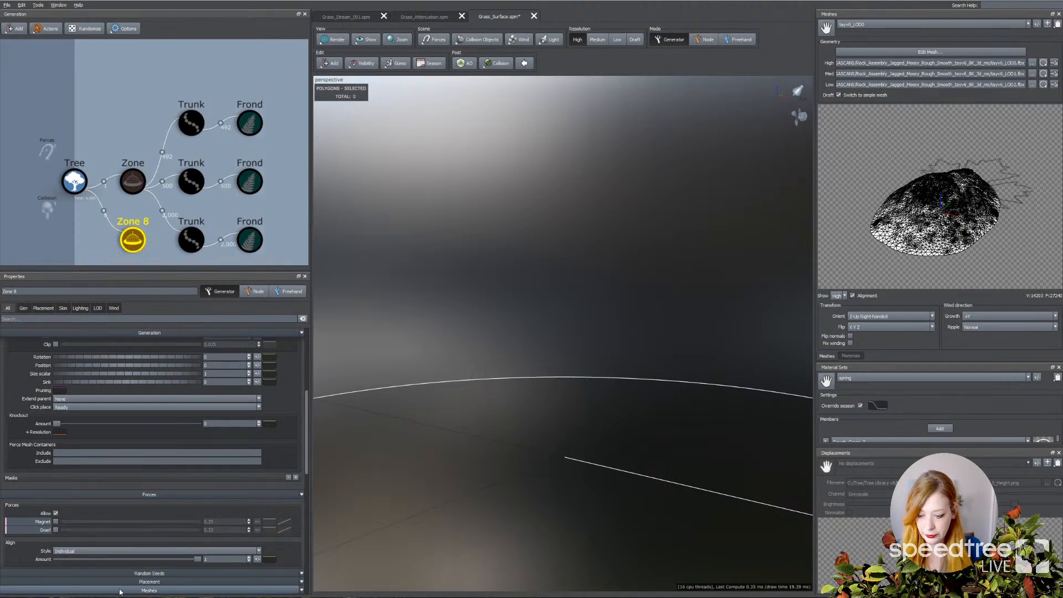
{"action": "left_click", "coordinate": [149, 590]}
{"action": "scroll", "coordinate": [132, 561], "scroll_direction": "down", "scroll_amount": 5}
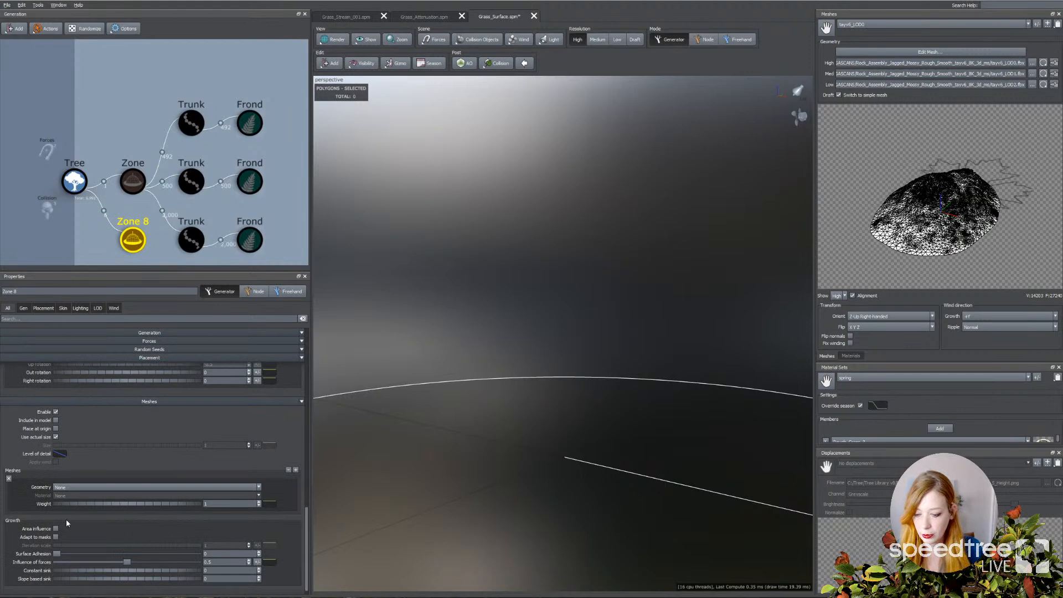
{"action": "left_click", "coordinate": [65, 488]}
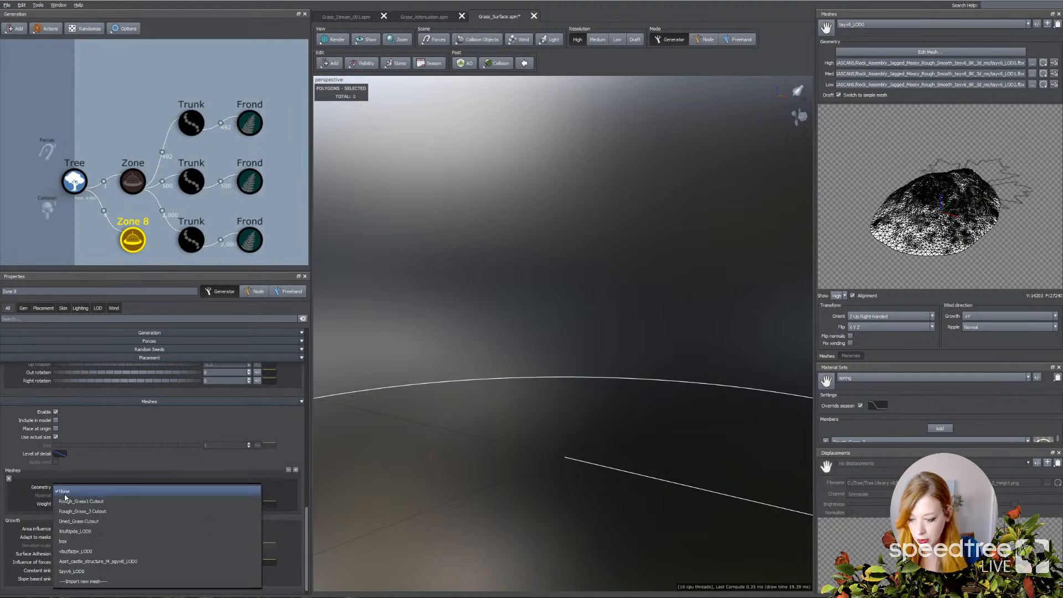
{"action": "left_click", "coordinate": [73, 573]}
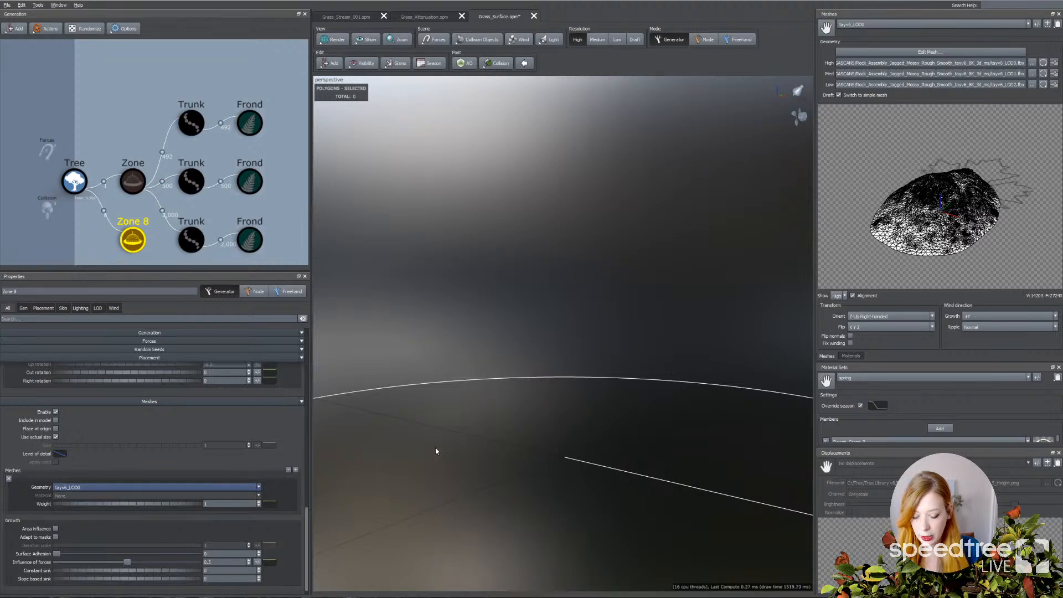
{"action": "scroll", "coordinate": [619, 414], "scroll_direction": "down", "scroll_amount": 2}
{"action": "left_click_drag", "start_coordinate": [619, 415], "coordinate": [565, 432]}
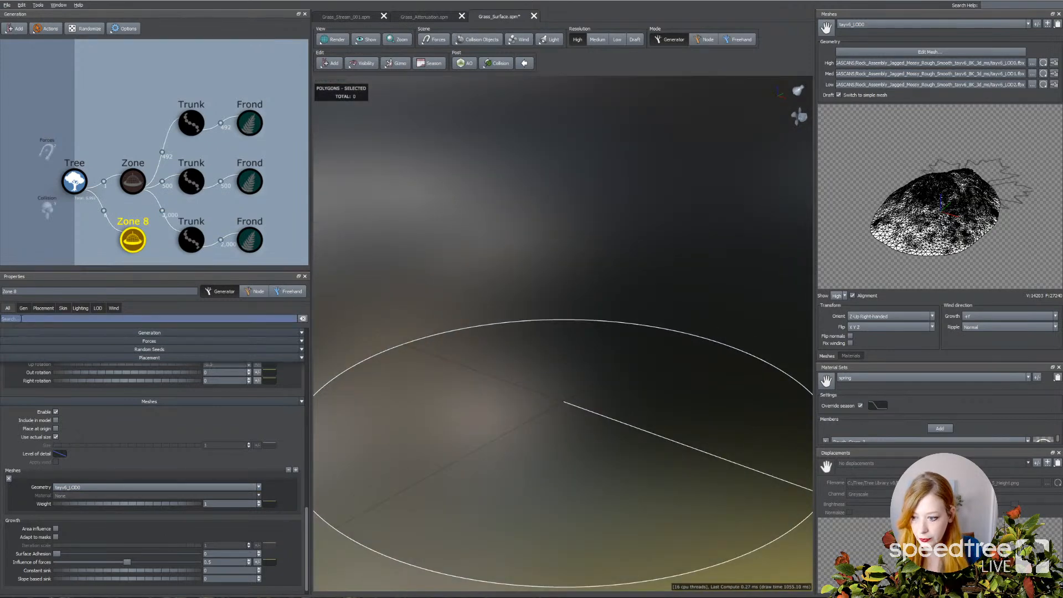
Step: Turn off the actual-size option for Zone 8's rock mesh
{"action": "left_click", "coordinate": [28, 310]}
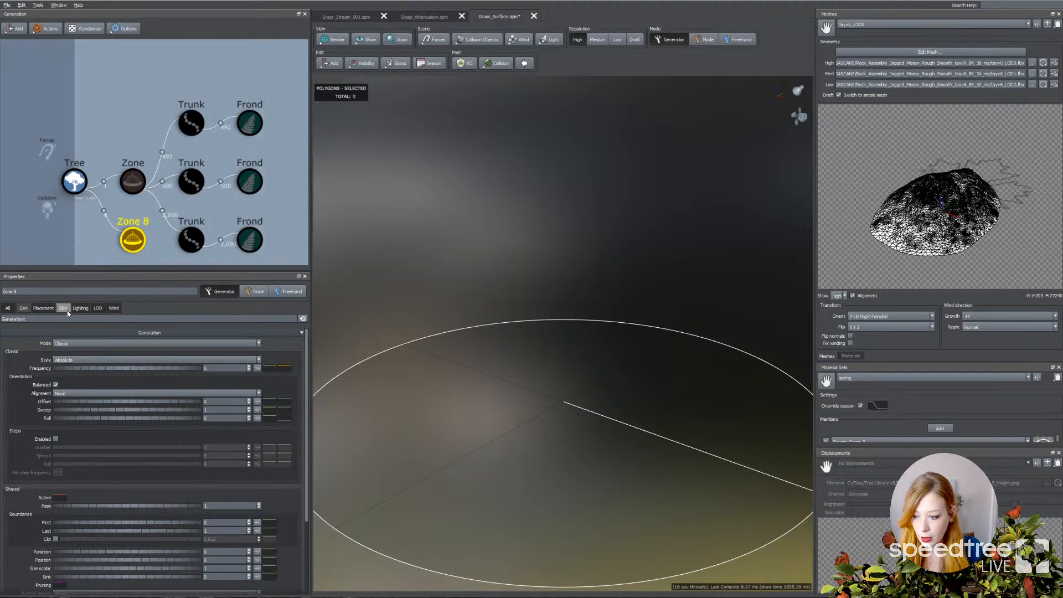
{"action": "left_click", "coordinate": [127, 241]}
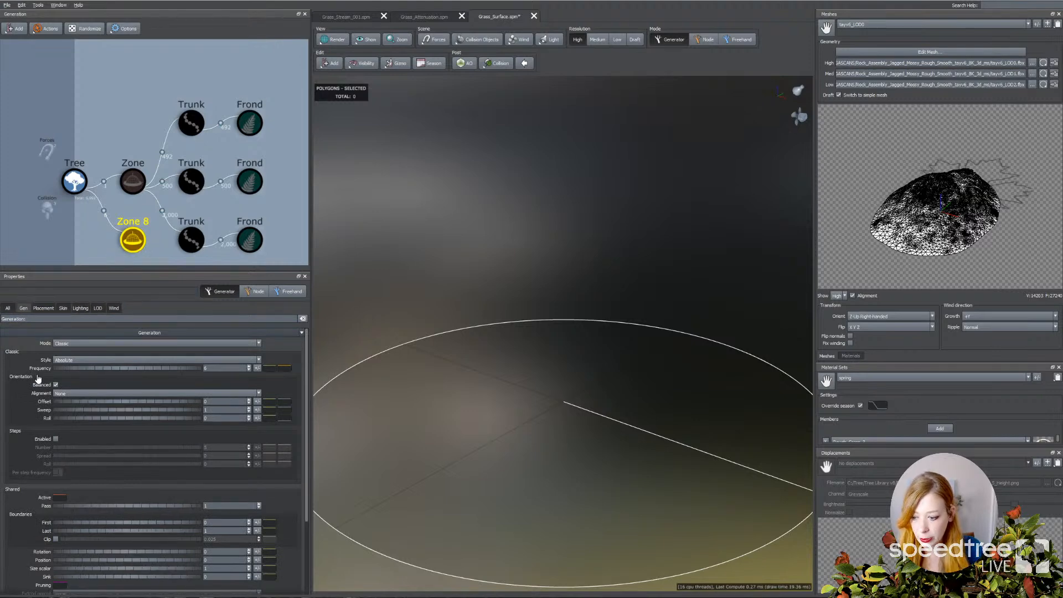
{"action": "scroll", "coordinate": [88, 486], "scroll_direction": "down", "scroll_amount": 3}
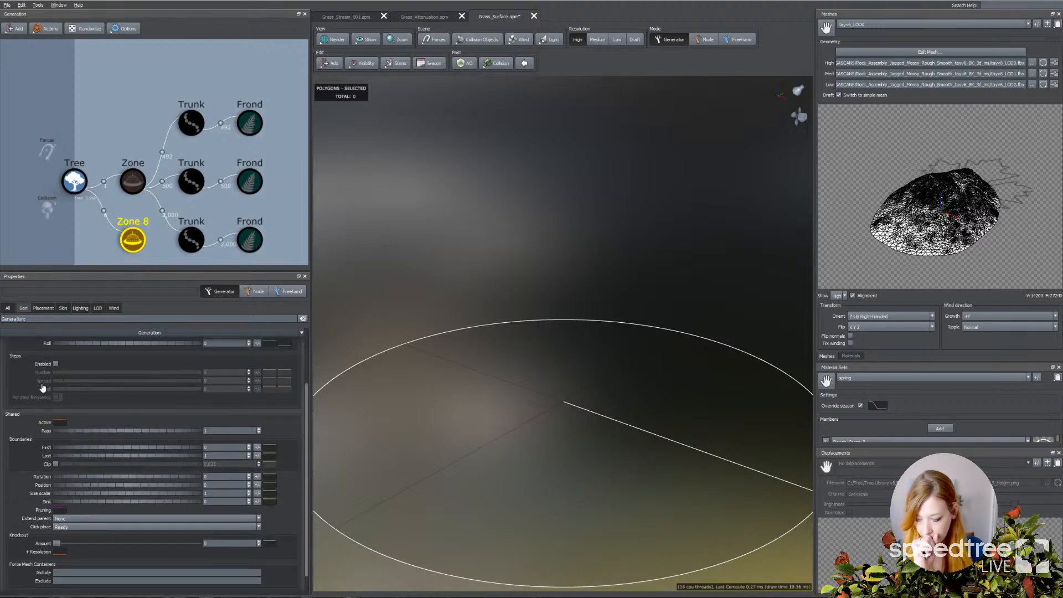
{"action": "scroll", "coordinate": [76, 470], "scroll_direction": "up", "scroll_amount": 3}
{"action": "scroll", "coordinate": [76, 470], "scroll_direction": "down", "scroll_amount": 6}
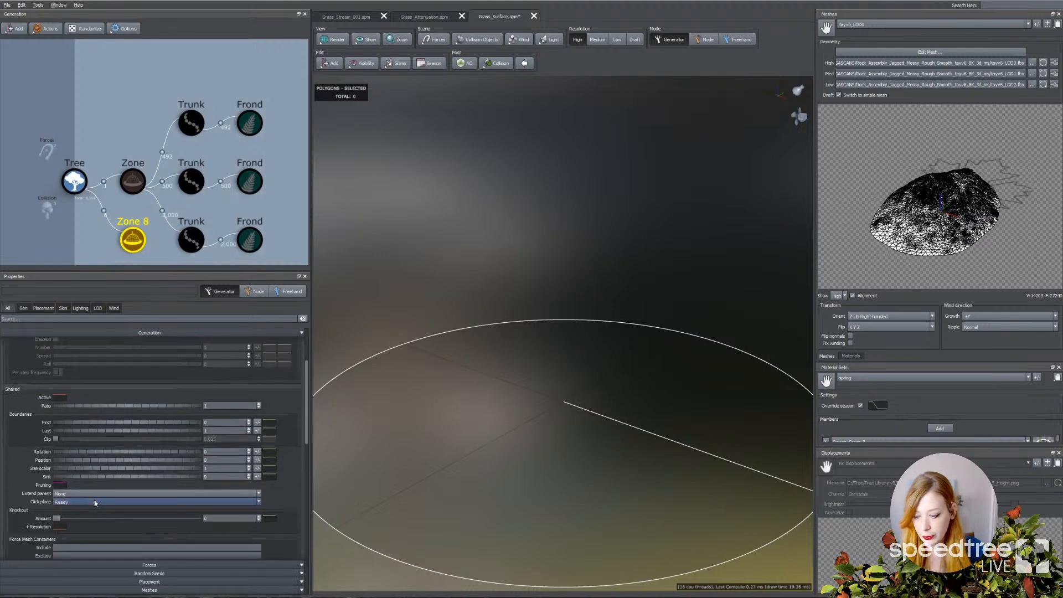
{"action": "scroll", "coordinate": [56, 443], "scroll_direction": "down", "scroll_amount": 8}
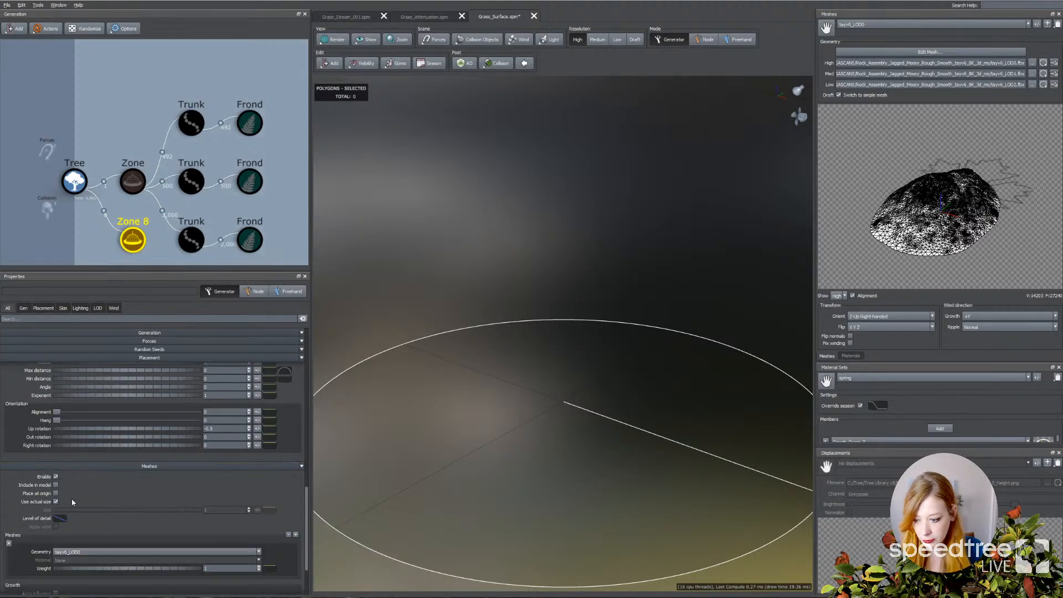
{"action": "left_click", "coordinate": [56, 501]}
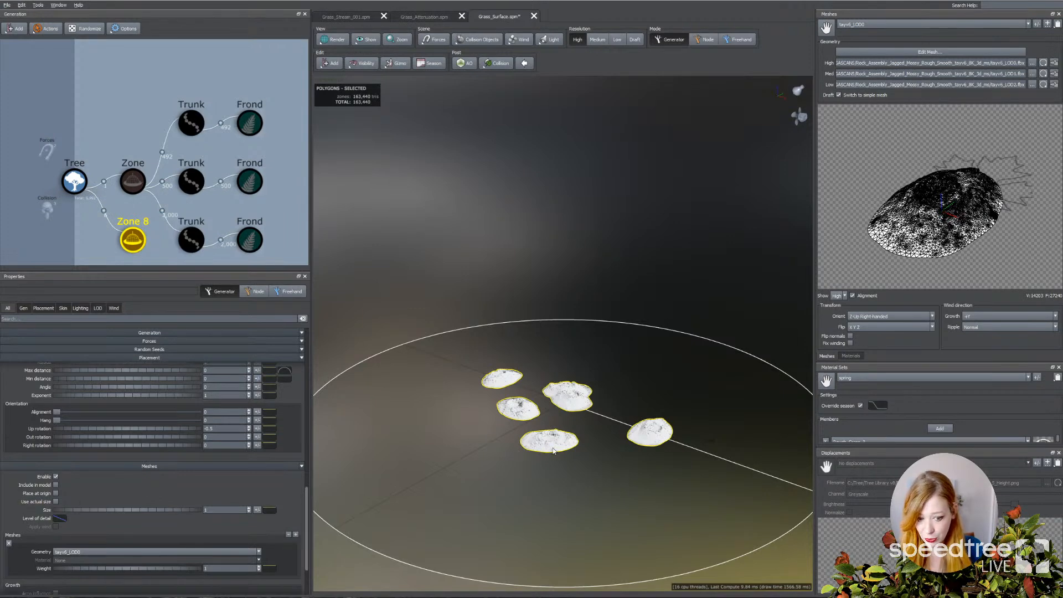
Step: Set Zone 8's Frequency to 1 to leave a single rock
{"action": "left_click", "coordinate": [24, 310]}
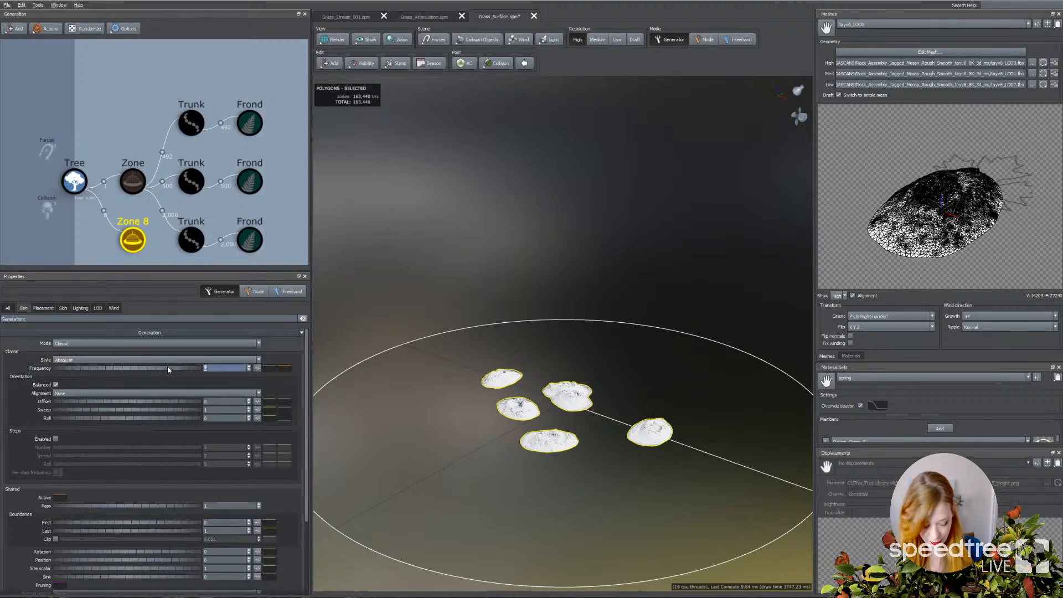
{"action": "left_click", "coordinate": [487, 283]}
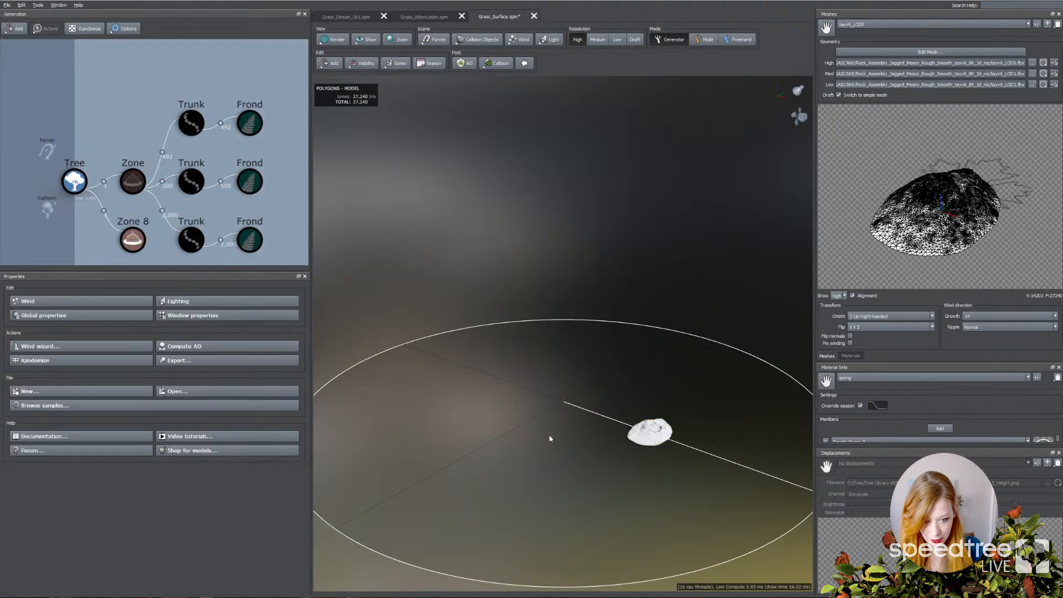
Step: Add a trunk generator to the Zone 8 rock and reduce its absolute skin radius
{"action": "left_click", "coordinate": [664, 436]}
{"action": "scroll", "coordinate": [651, 440], "scroll_direction": "up", "scroll_amount": 3}
{"action": "middle_click_drag", "start_coordinate": [610, 460], "coordinate": [551, 388]}
{"action": "scroll", "coordinate": [551, 388], "scroll_direction": "up", "scroll_amount": 1}
{"action": "scroll", "coordinate": [552, 388], "scroll_direction": "up", "scroll_amount": 5}
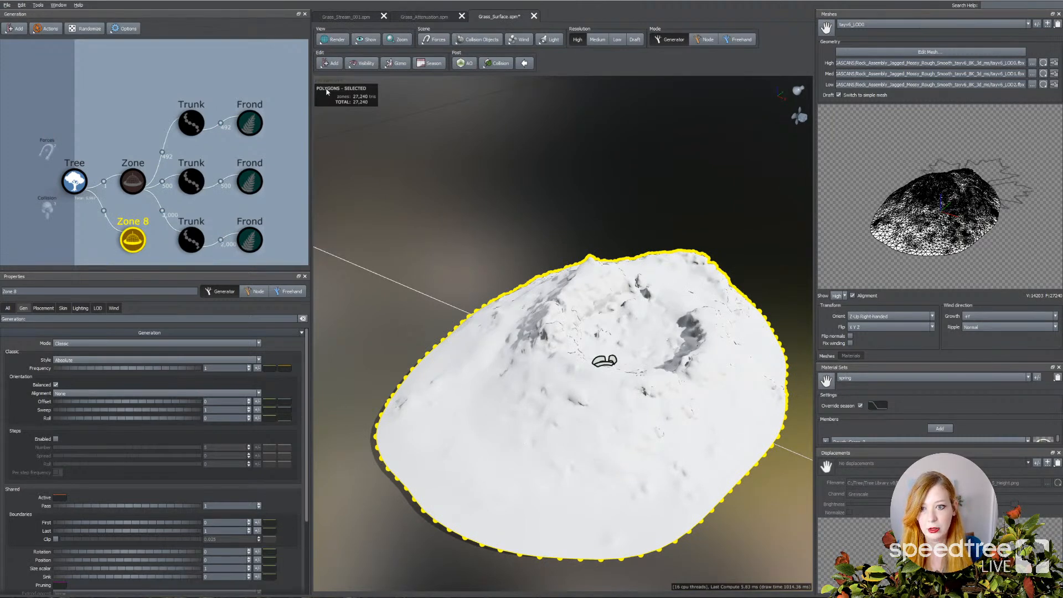
{"action": "left_click", "coordinate": [331, 64]}
{"action": "left_click", "coordinate": [354, 71]}
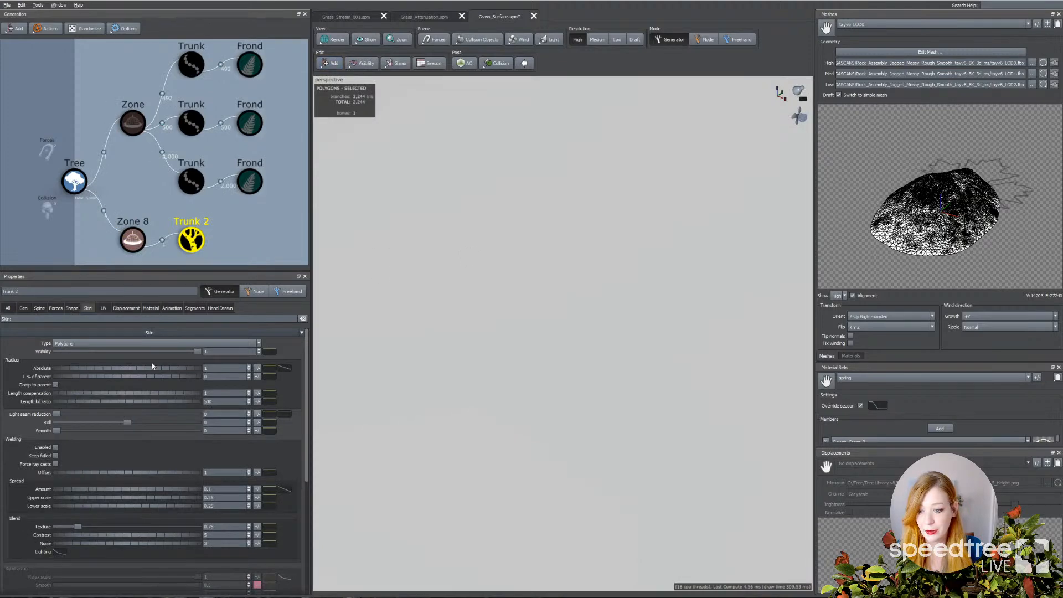
{"action": "left_click_drag", "start_coordinate": [154, 374], "coordinate": [131, 372]}
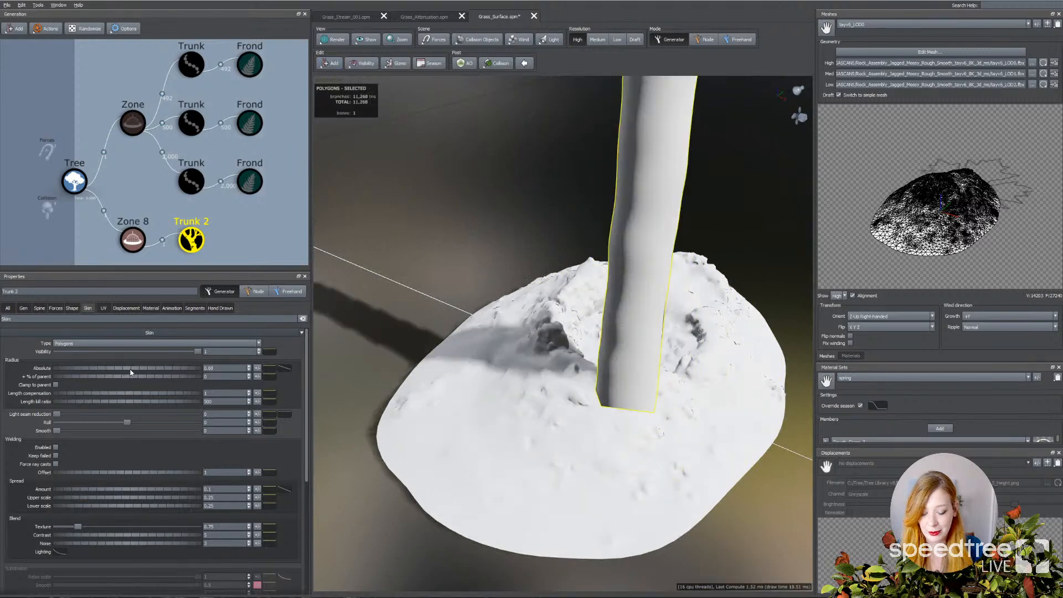
{"action": "left_click", "coordinate": [25, 309]}
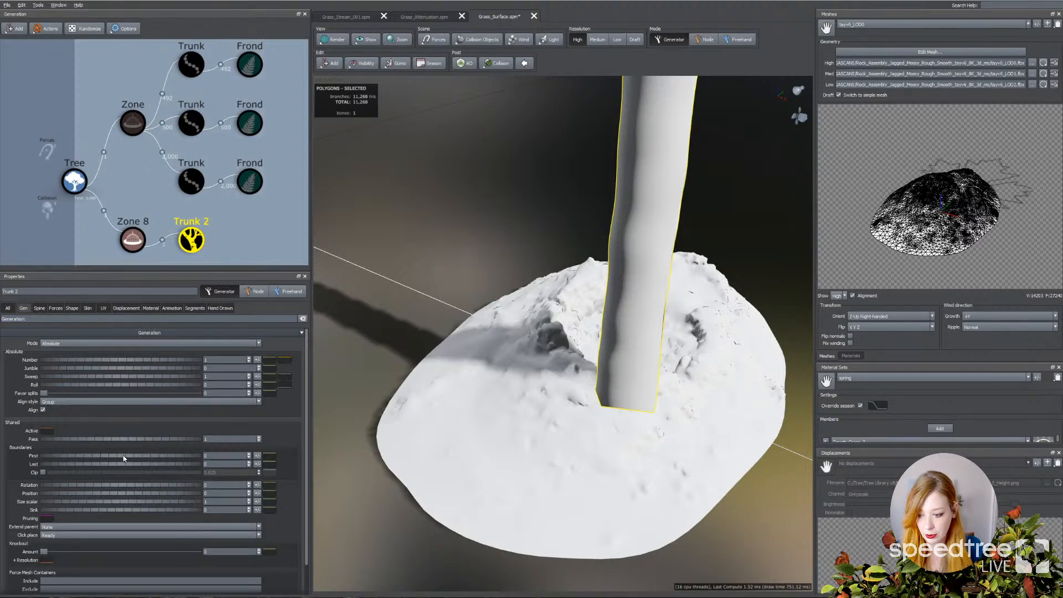
{"action": "left_click_drag", "start_coordinate": [124, 455], "coordinate": [117, 456]}
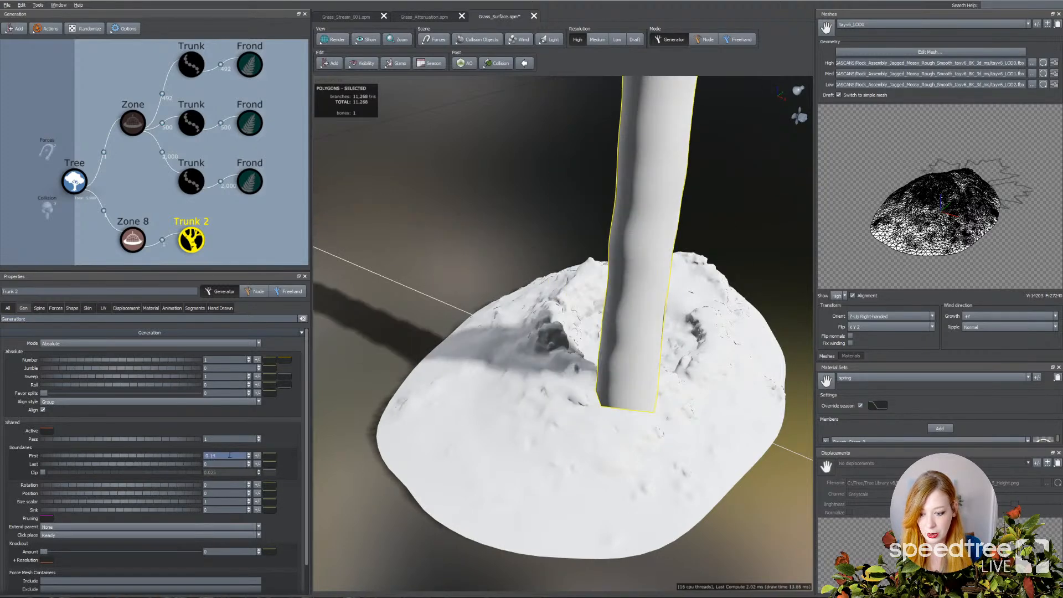
{"action": "left_click_drag", "start_coordinate": [222, 456], "coordinate": [180, 456]}
{"action": "type", "text": "0"}
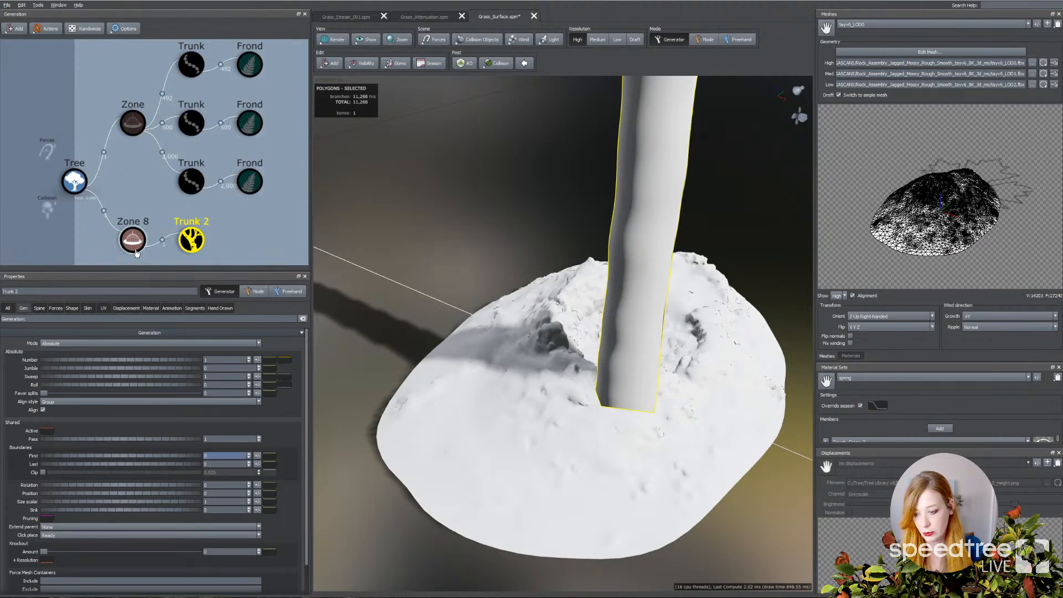
Step: Set Trunk 2's absolute generation number to 10 so multiple trunks grow from the Zone 8 rock
{"action": "left_click_drag", "start_coordinate": [377, 360], "coordinate": [401, 370]}
{"action": "scroll", "coordinate": [400, 370], "scroll_direction": "down", "scroll_amount": 2}
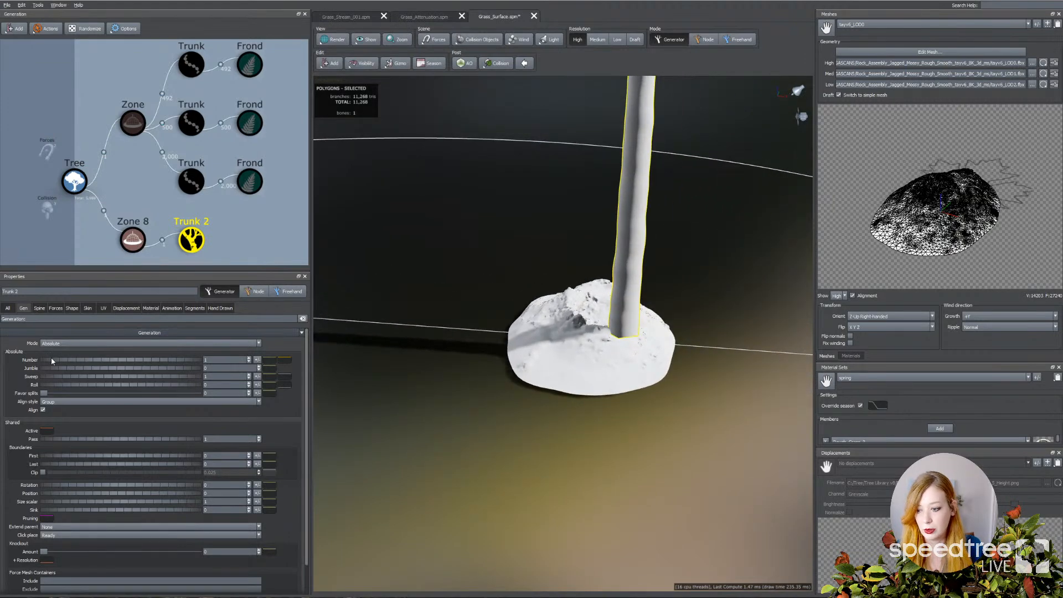
{"action": "left_click_drag", "start_coordinate": [51, 359], "coordinate": [129, 366]}
{"action": "left_click_drag", "start_coordinate": [658, 354], "coordinate": [605, 395]}
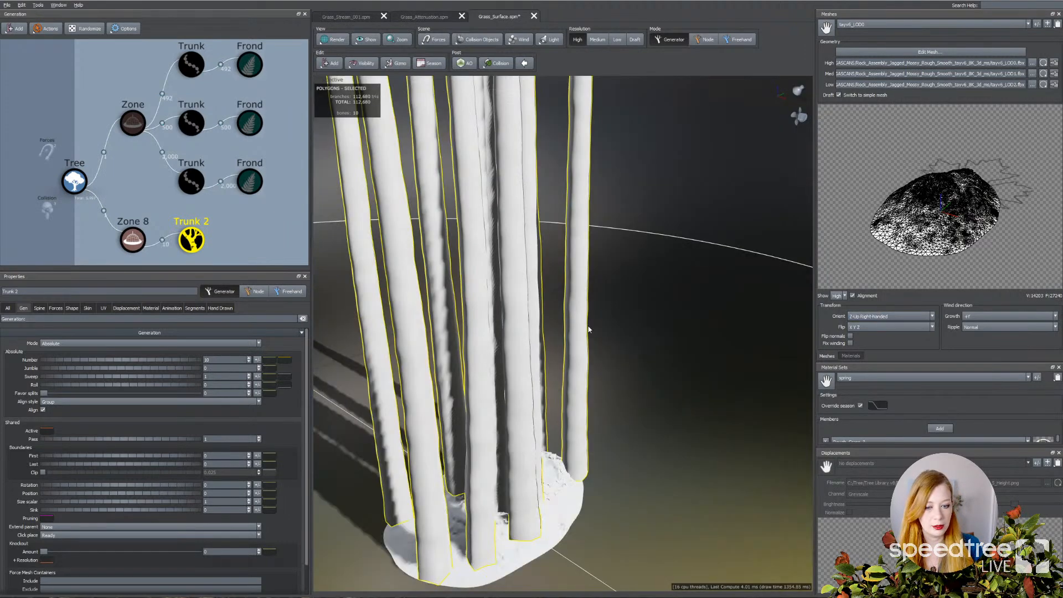
{"action": "scroll", "coordinate": [490, 345], "scroll_direction": "down", "scroll_amount": 3}
{"action": "left_click_drag", "start_coordinate": [493, 350], "coordinate": [540, 346]}
{"action": "middle_click_drag", "start_coordinate": [539, 346], "coordinate": [545, 359]}
{"action": "left_click_drag", "start_coordinate": [545, 358], "coordinate": [551, 354]}
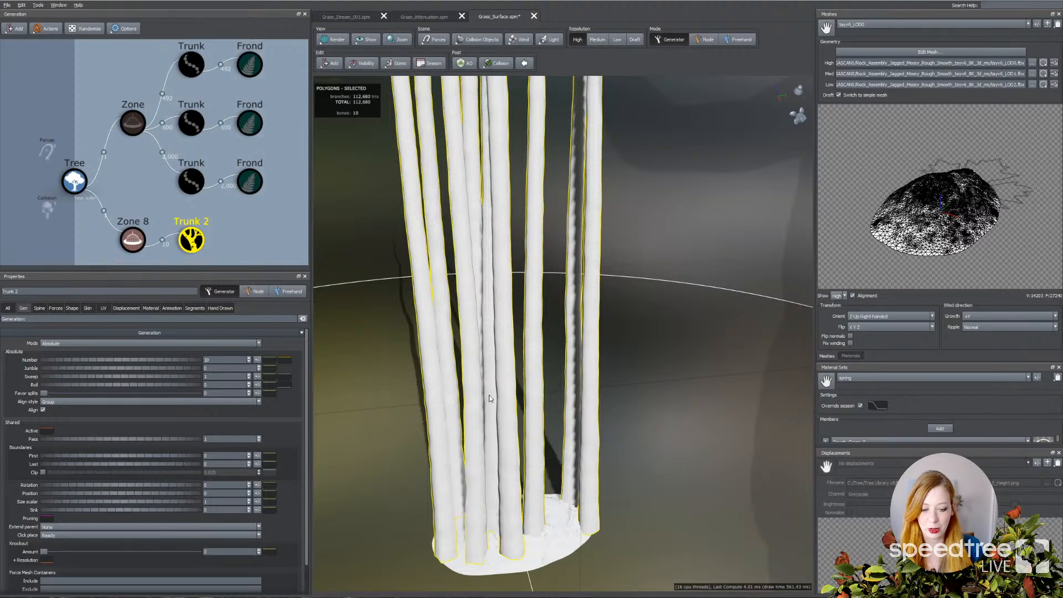
{"action": "left_click_drag", "start_coordinate": [570, 501], "coordinate": [570, 496]}
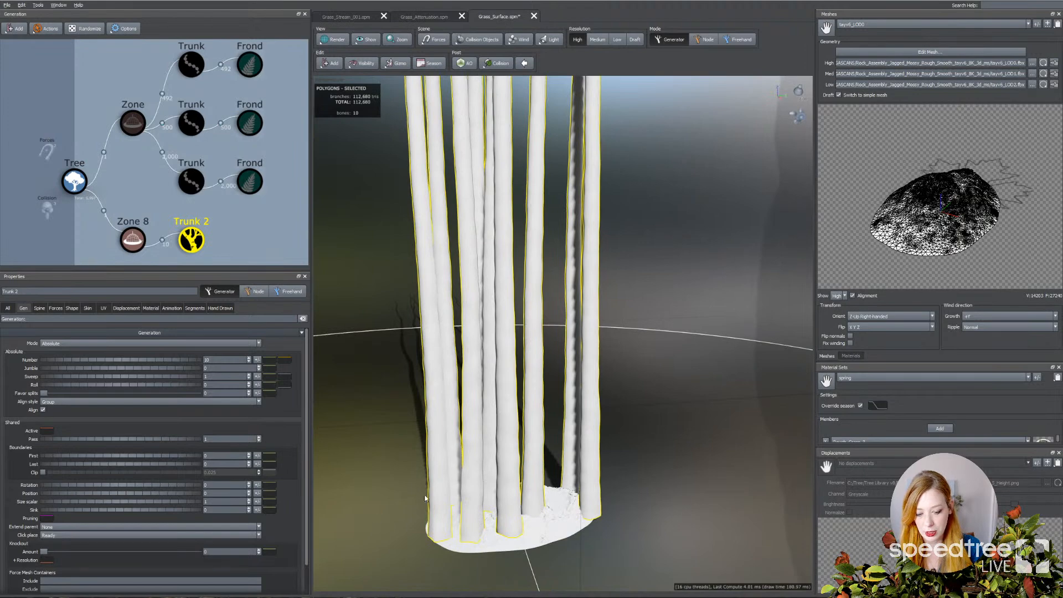
Step: Close the Grass_Surface model and open Grass_KnockOut from the Grass_TallFescue folder
{"action": "left_click", "coordinate": [533, 16]}
{"action": "left_click", "coordinate": [545, 312]}
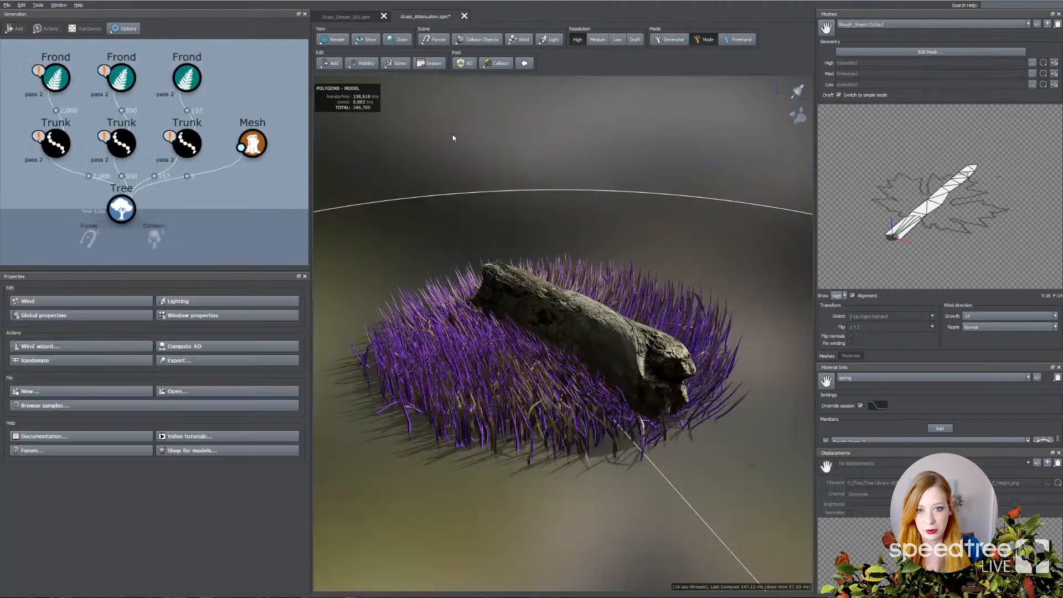
{"action": "left_click_drag", "start_coordinate": [453, 135], "coordinate": [608, 282]}
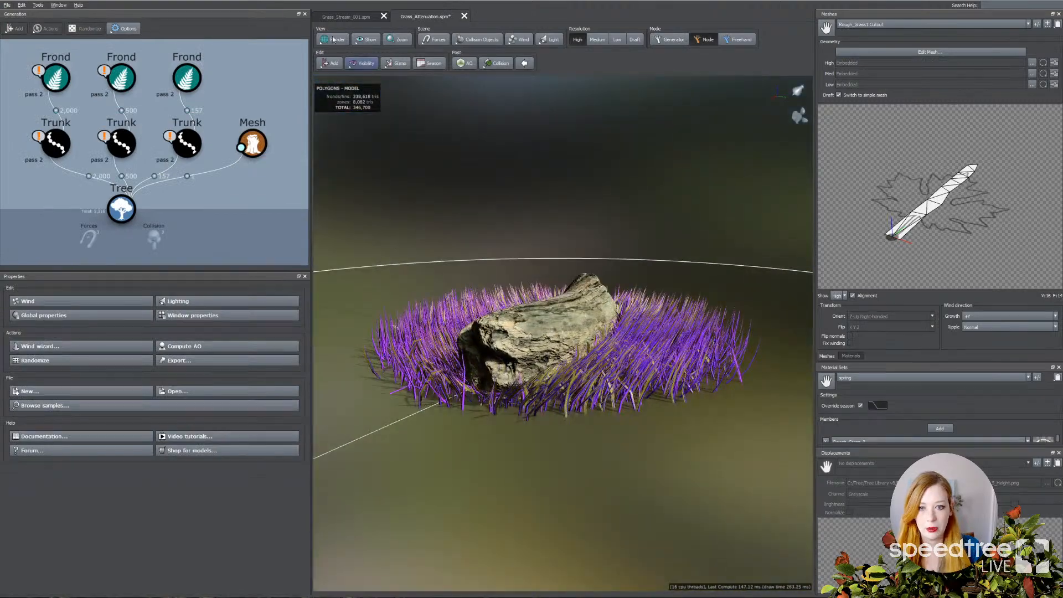
{"action": "left_click", "coordinate": [7, 5]}
{"action": "left_click", "coordinate": [16, 26]}
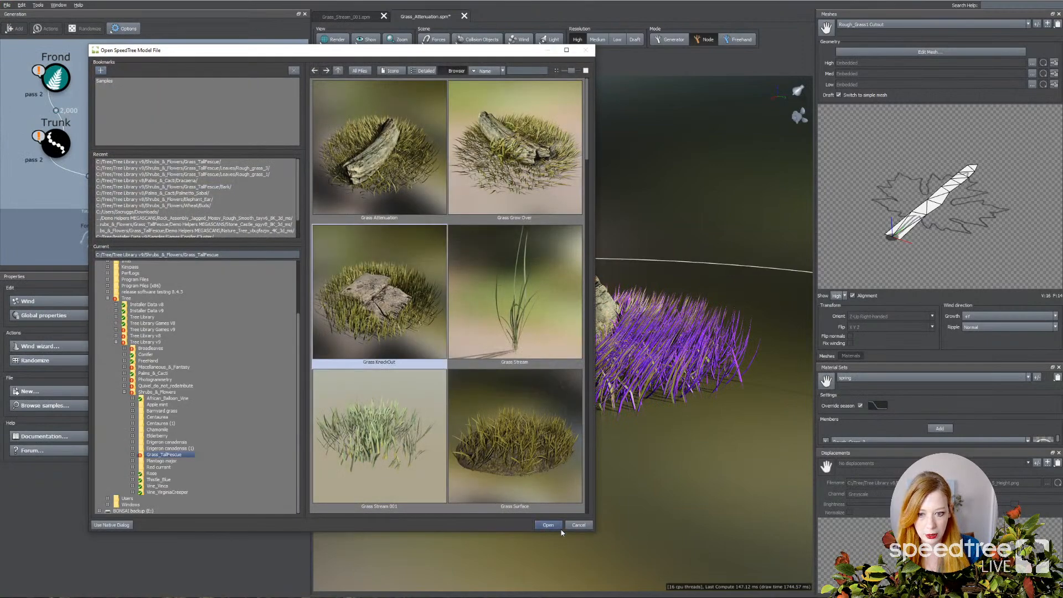
{"action": "left_click", "coordinate": [557, 524]}
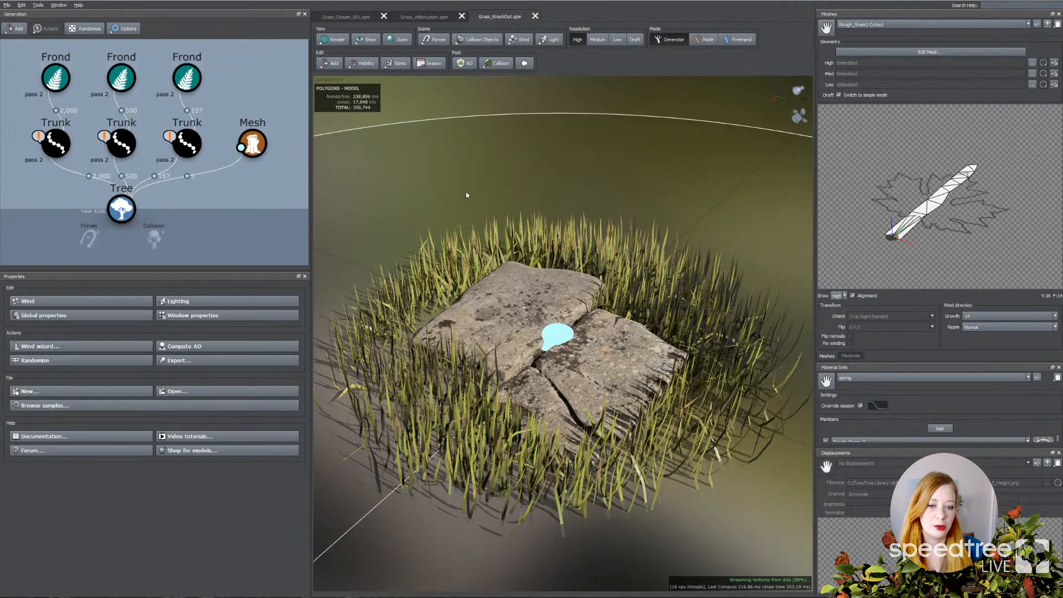
Step: Examine the stone's mesh force, including its geometry source, the force and collide behavior, and the attenuation settings
{"action": "left_click_drag", "start_coordinate": [467, 194], "coordinate": [443, 191]}
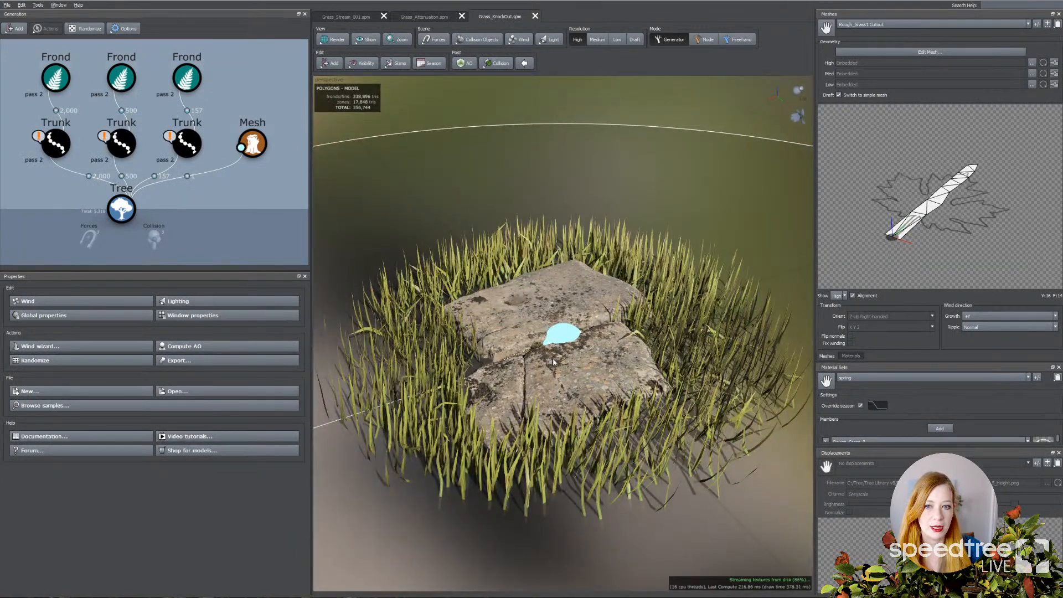
{"action": "left_click", "coordinate": [552, 288]}
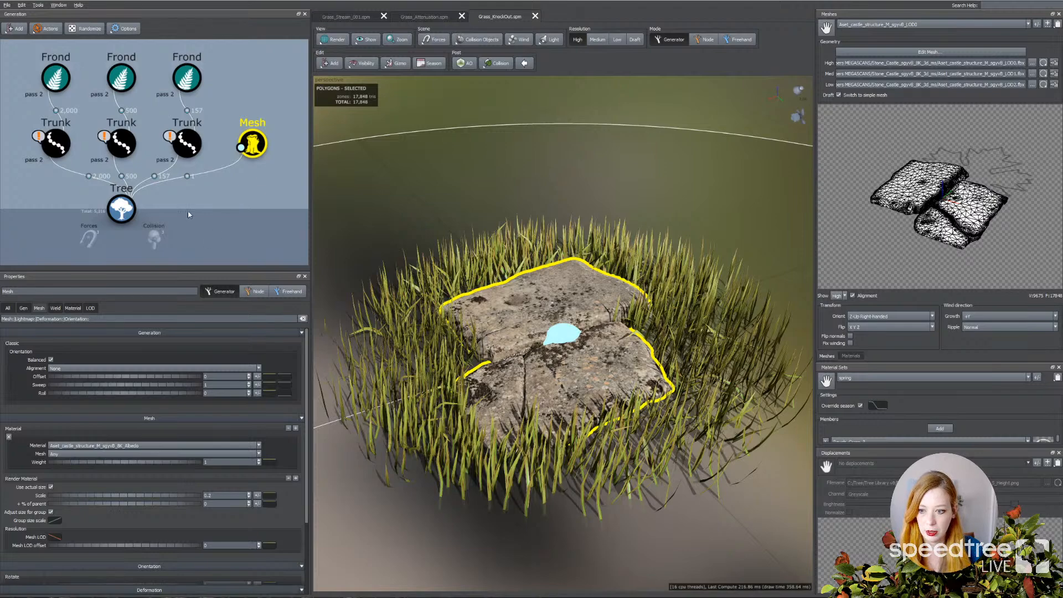
{"action": "left_click", "coordinate": [89, 237]}
{"action": "left_click", "coordinate": [104, 266]}
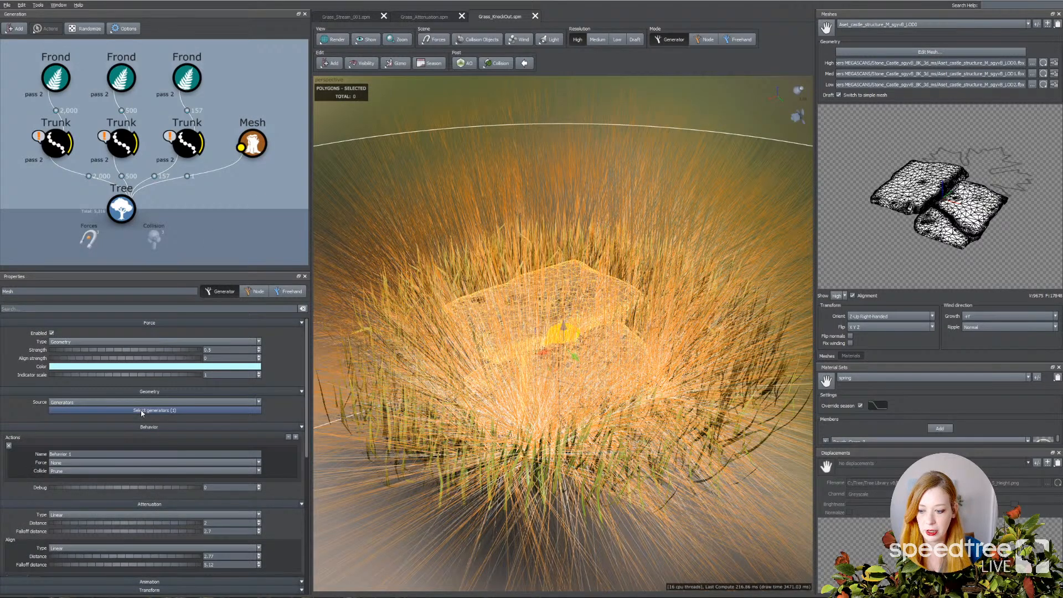
{"action": "left_click", "coordinate": [76, 463]}
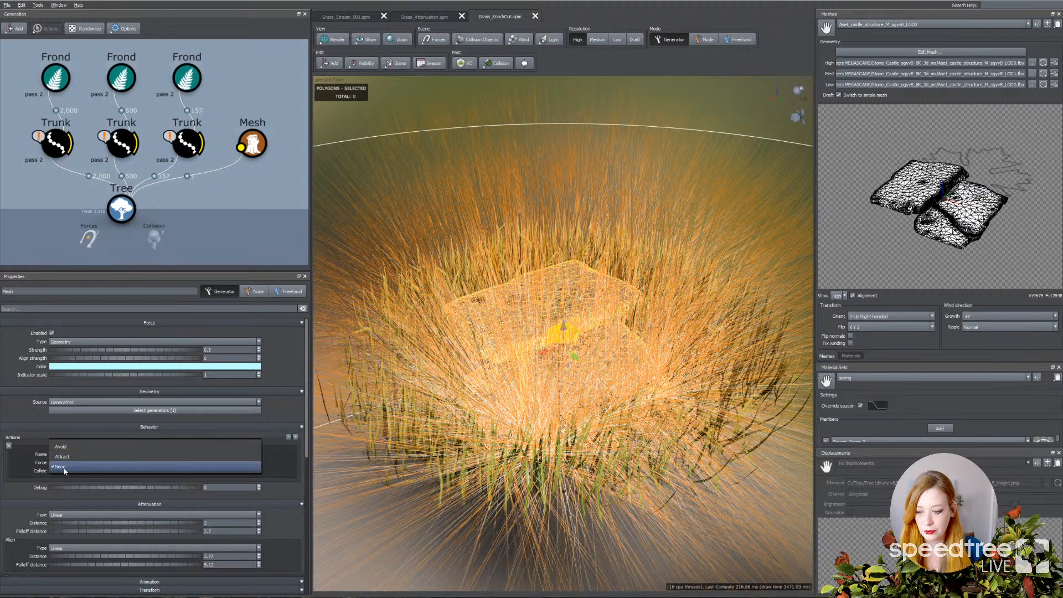
{"action": "left_click", "coordinate": [180, 223]}
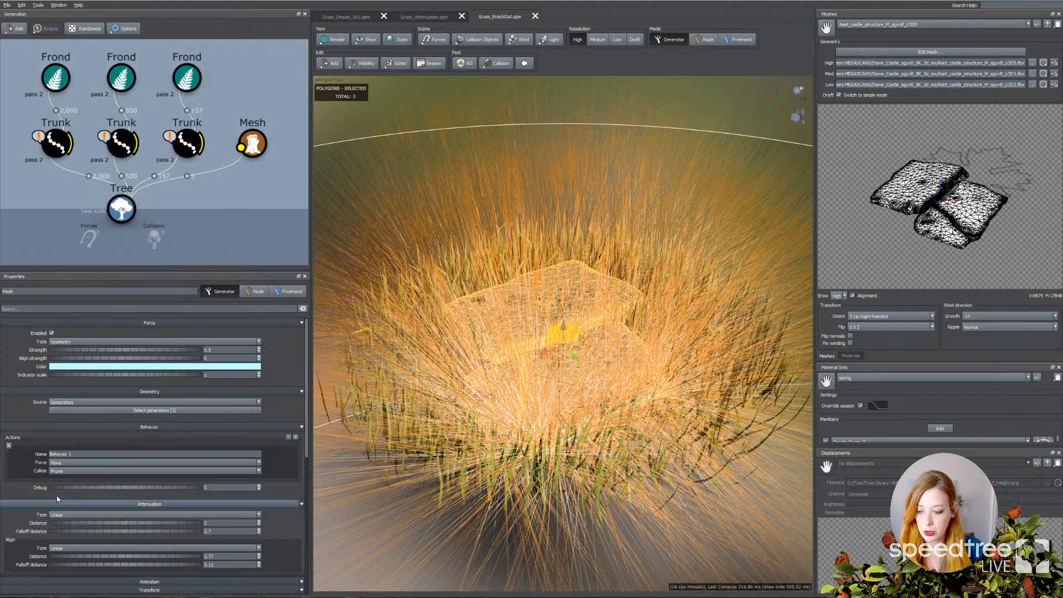
{"action": "scroll", "coordinate": [58, 481], "scroll_direction": "down", "scroll_amount": 1}
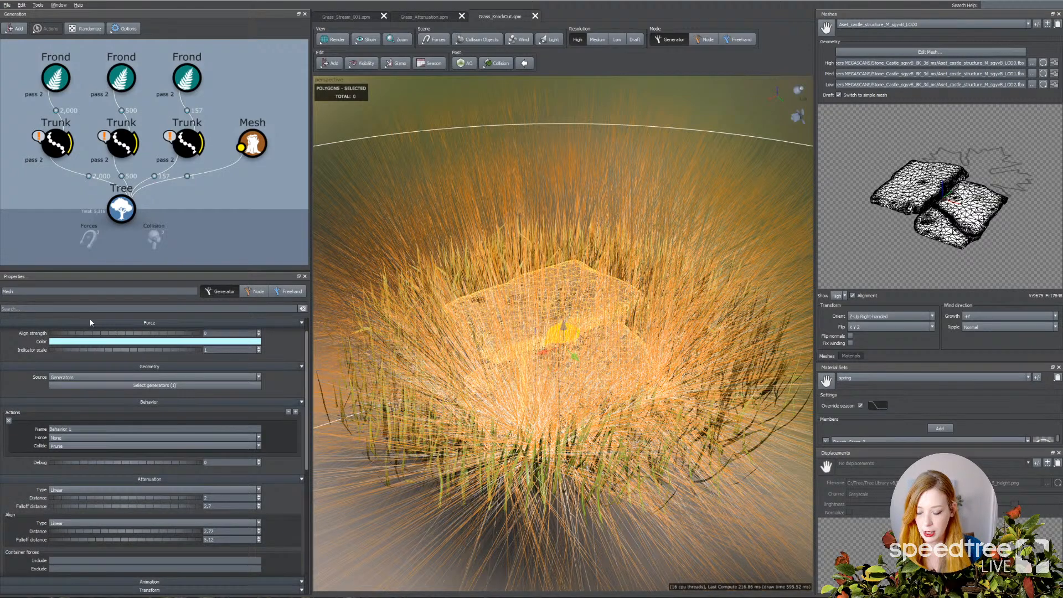
Step: Check the force settings of the 2,000-blade trunk generator and inspect the grass around the stone slabs
{"action": "left_click", "coordinate": [60, 145]}
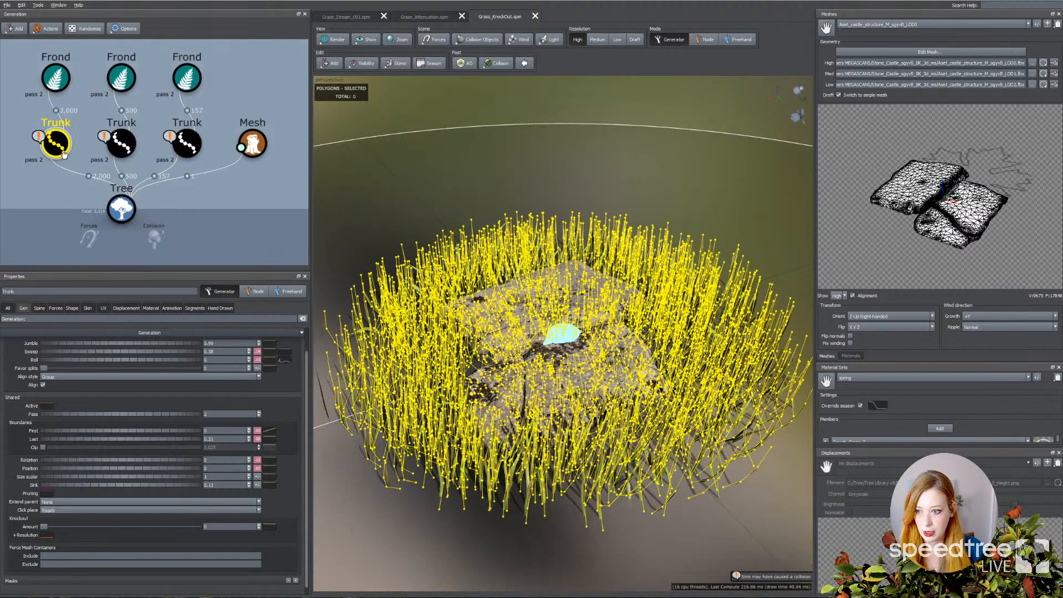
{"action": "left_click", "coordinate": [56, 307]}
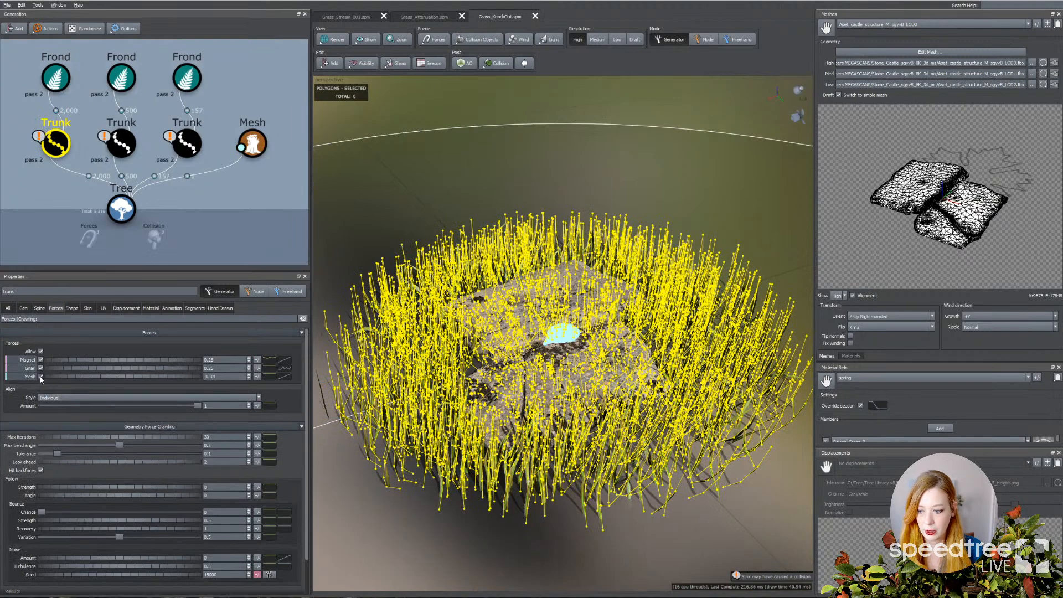
{"action": "left_click", "coordinate": [420, 506]}
{"action": "left_click_drag", "start_coordinate": [408, 519], "coordinate": [496, 367]}
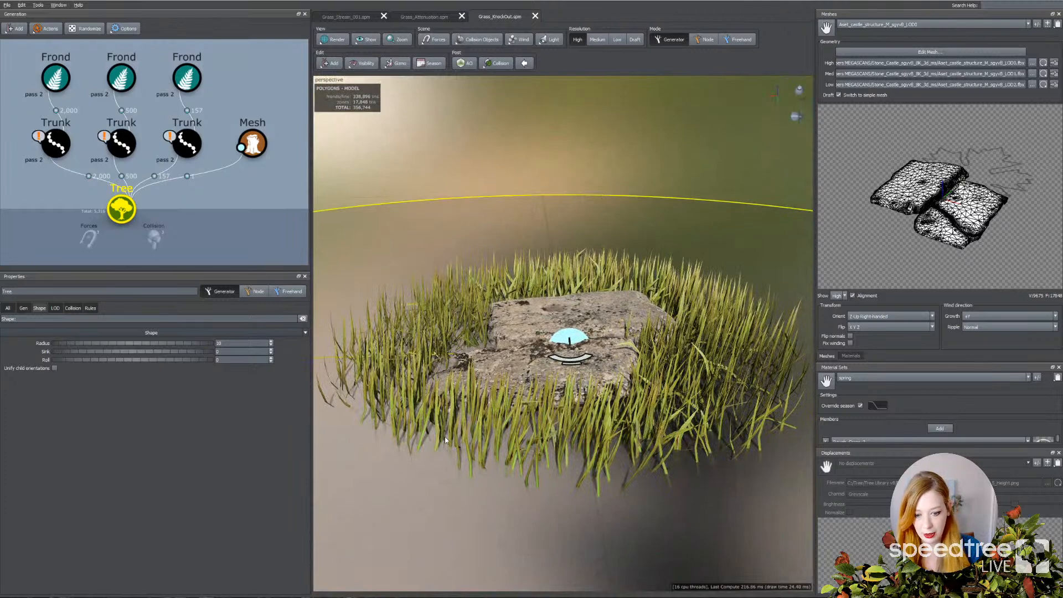
{"action": "left_click_drag", "start_coordinate": [451, 479], "coordinate": [497, 349]}
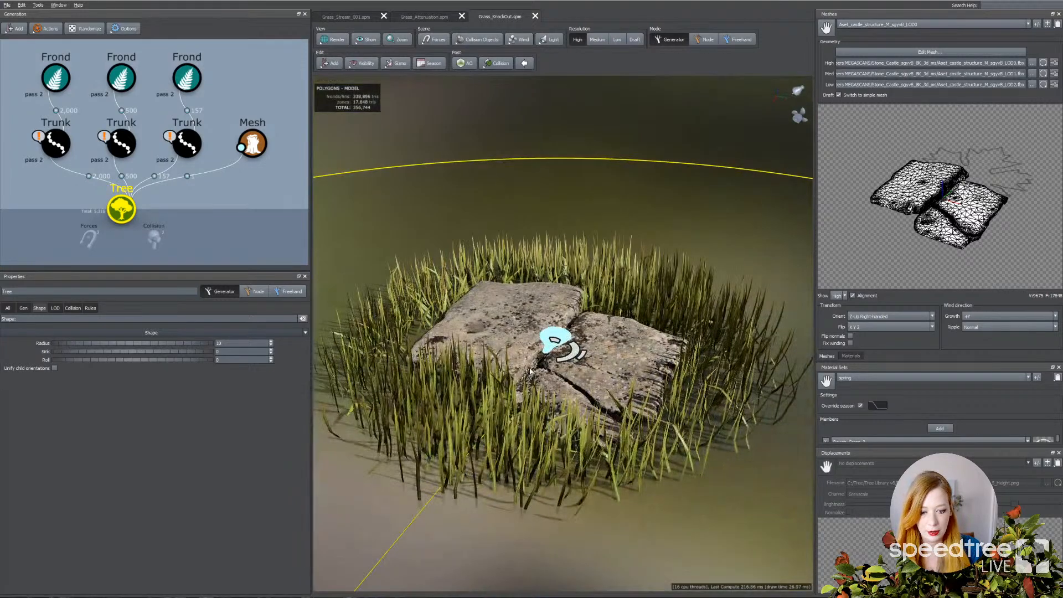
Step: Close the Grass_KnockOut and Grass_Attenuation models, and open Grass_Grow_Over
{"action": "left_click", "coordinate": [535, 16]}
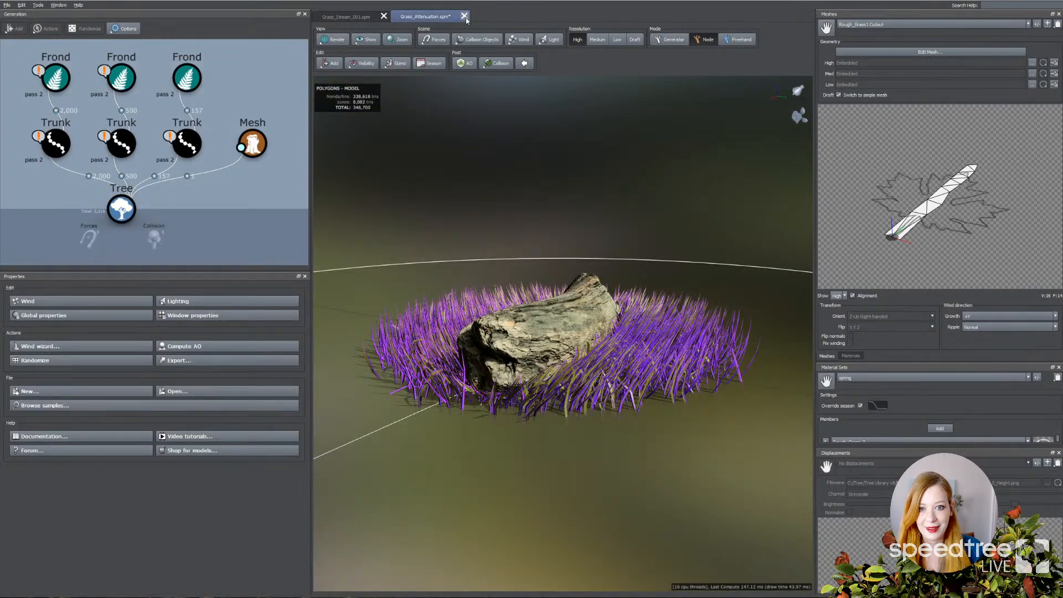
{"action": "left_click", "coordinate": [464, 16]}
{"action": "left_click", "coordinate": [545, 310]}
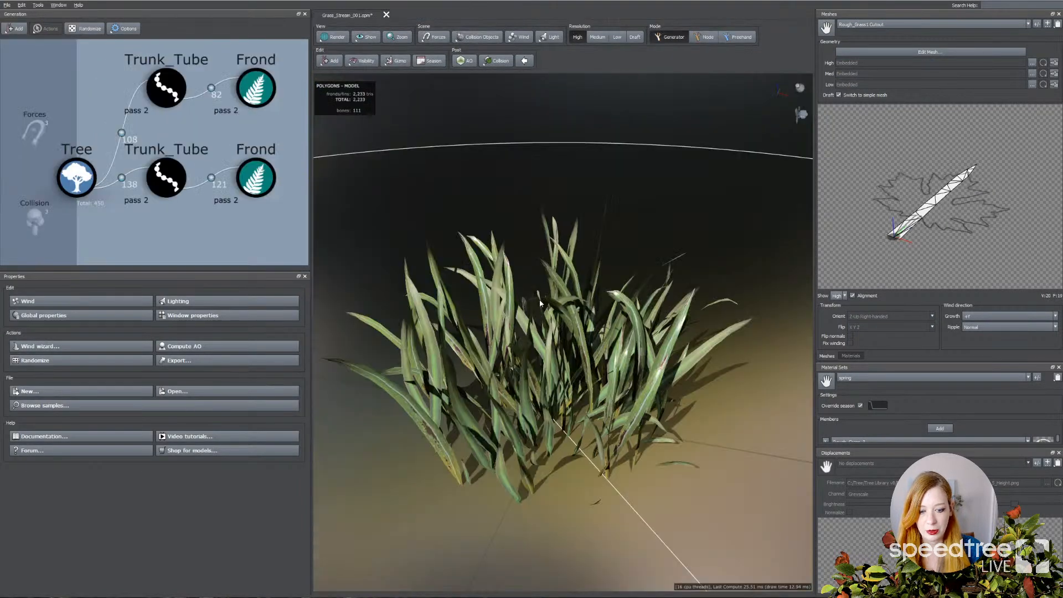
{"action": "left_click", "coordinate": [6, 5]}
{"action": "left_click", "coordinate": [16, 26]}
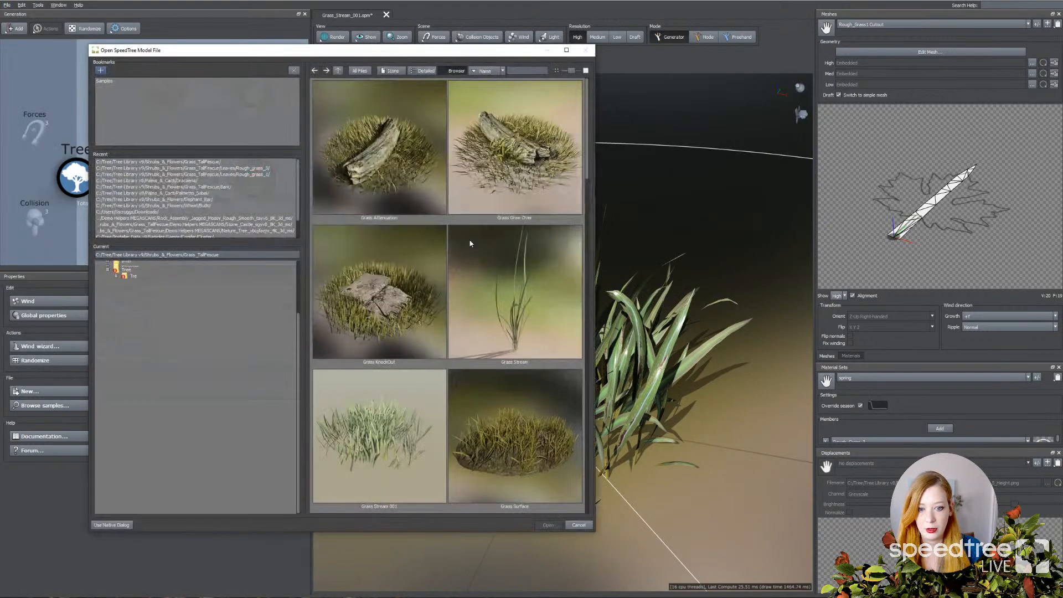
{"action": "left_click", "coordinate": [465, 175]}
{"action": "left_click", "coordinate": [541, 523]}
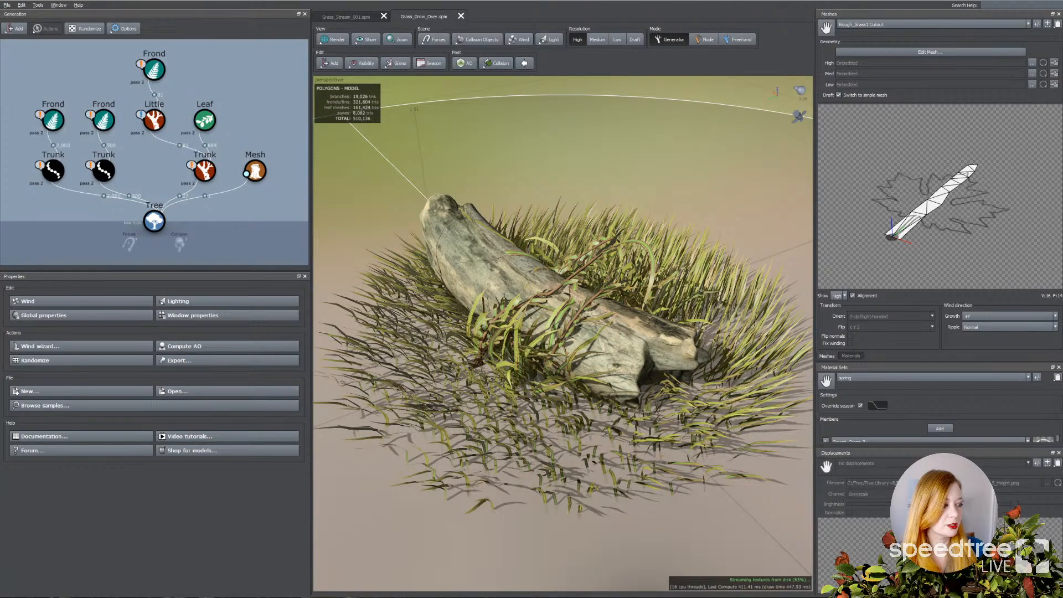
Step: Select the log mesh and examine up close how the grass and vines grow over it
{"action": "left_click_drag", "start_coordinate": [550, 183], "coordinate": [507, 310]}
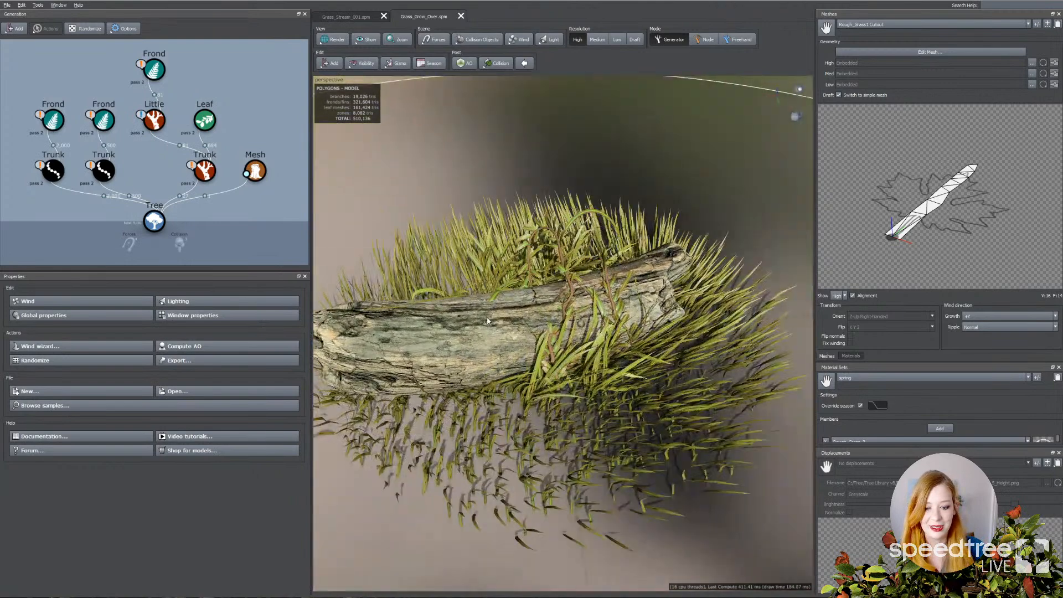
{"action": "left_click", "coordinate": [487, 320]}
{"action": "left_click_drag", "start_coordinate": [537, 353], "coordinate": [559, 335]}
{"action": "scroll", "coordinate": [559, 335], "scroll_direction": "up", "scroll_amount": 3}
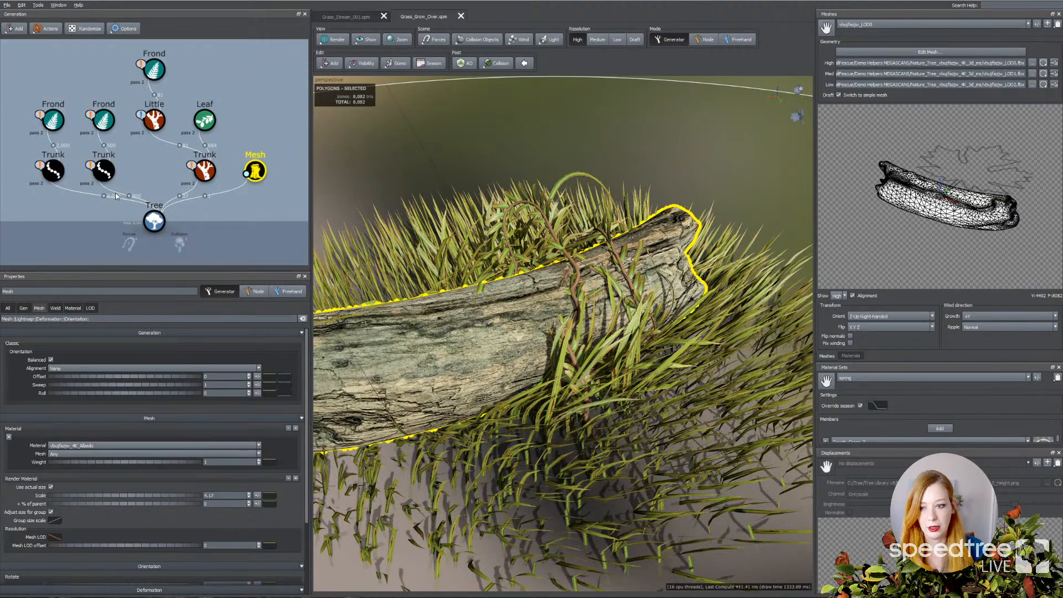
Step: Review the force and geometry crawling settings of the trunk generator that forms the vine on the log
{"action": "left_click", "coordinate": [204, 170]}
{"action": "left_click_drag", "start_coordinate": [454, 328], "coordinate": [494, 324]}
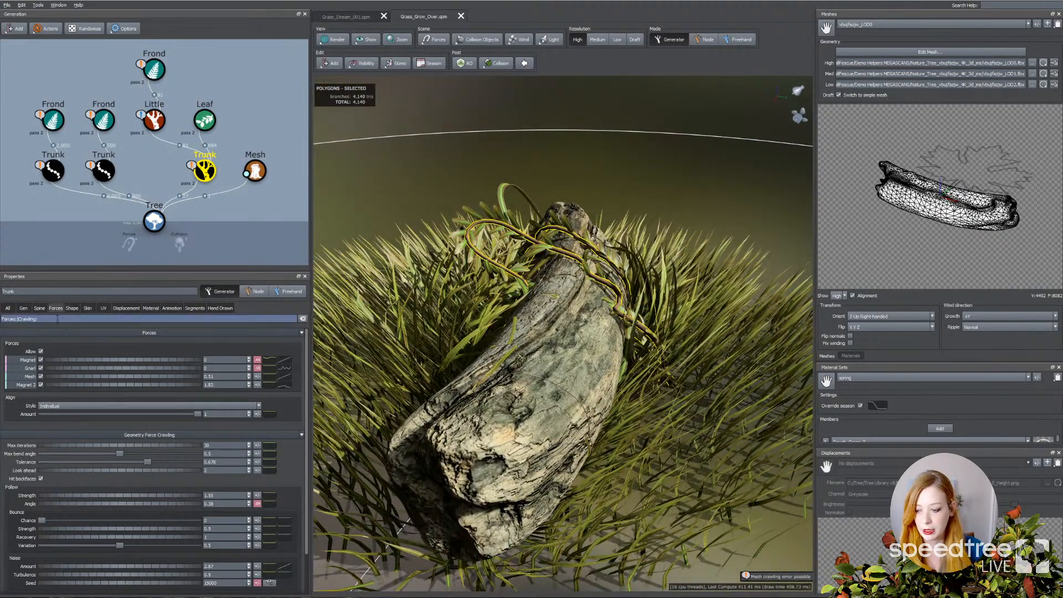
{"action": "scroll", "coordinate": [82, 493], "scroll_direction": "down", "scroll_amount": 3}
{"action": "scroll", "coordinate": [95, 510], "scroll_direction": "up", "scroll_amount": 2}
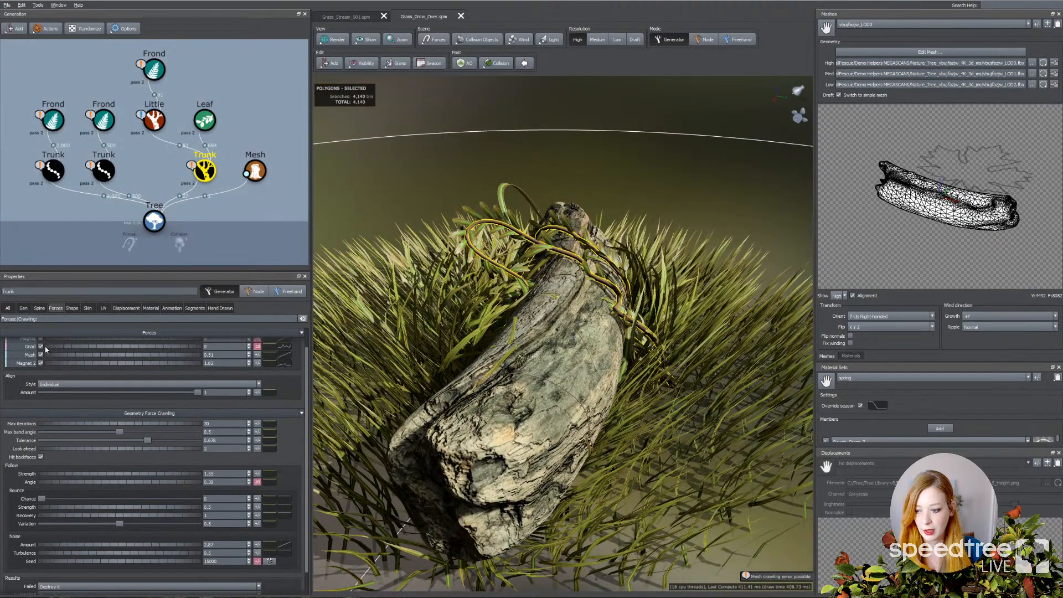
{"action": "scroll", "coordinate": [208, 347], "scroll_direction": "up", "scroll_amount": 2}
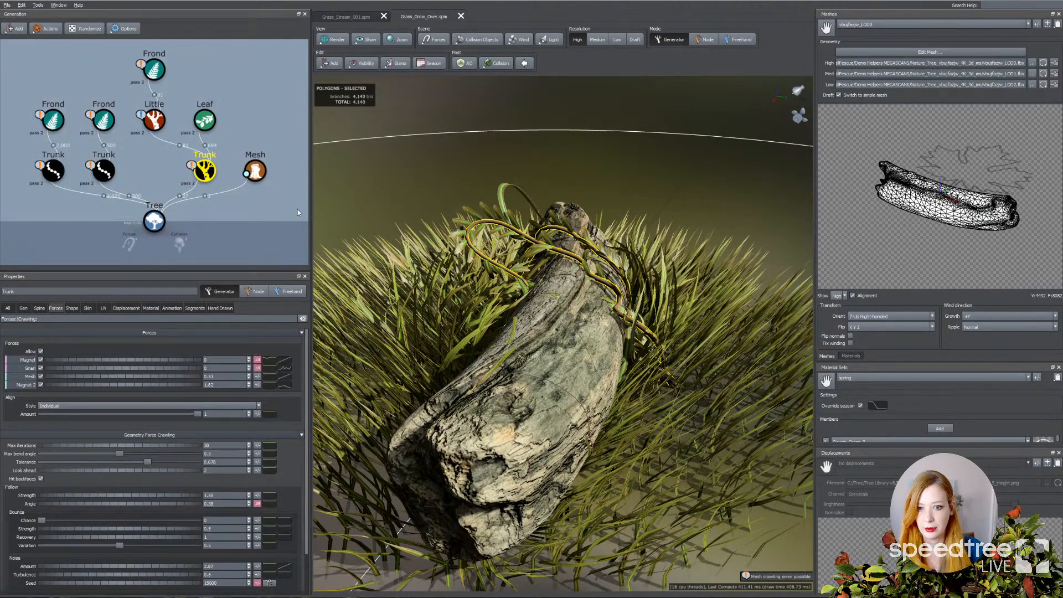
Step: Select the scene's Magnet force and inspect its properties and its placement relative to the log
{"action": "left_click", "coordinate": [425, 39]}
{"action": "left_click", "coordinate": [455, 71]}
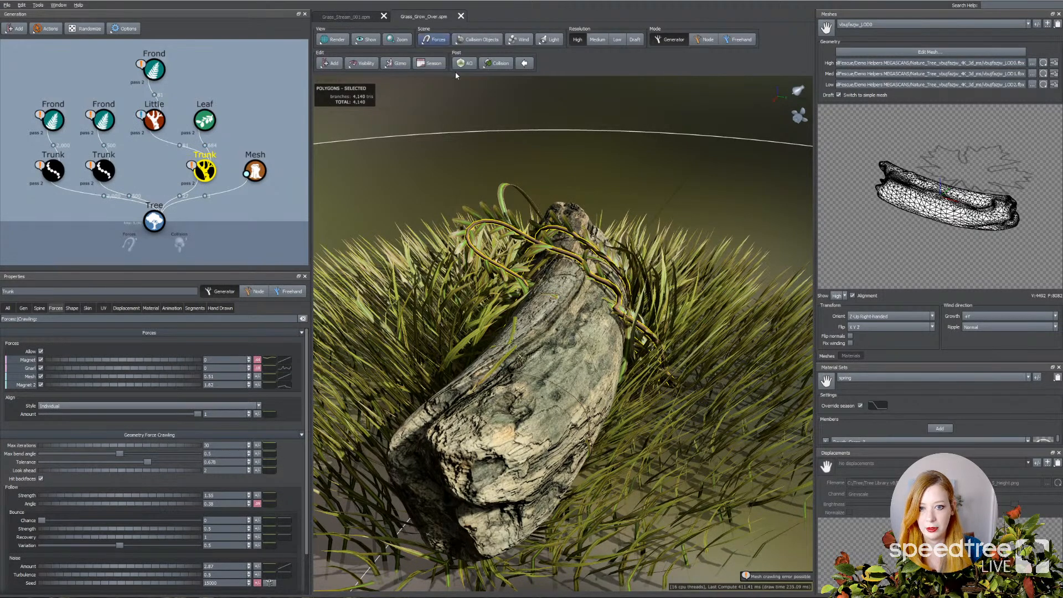
{"action": "scroll", "coordinate": [404, 287], "scroll_direction": "down", "scroll_amount": 5}
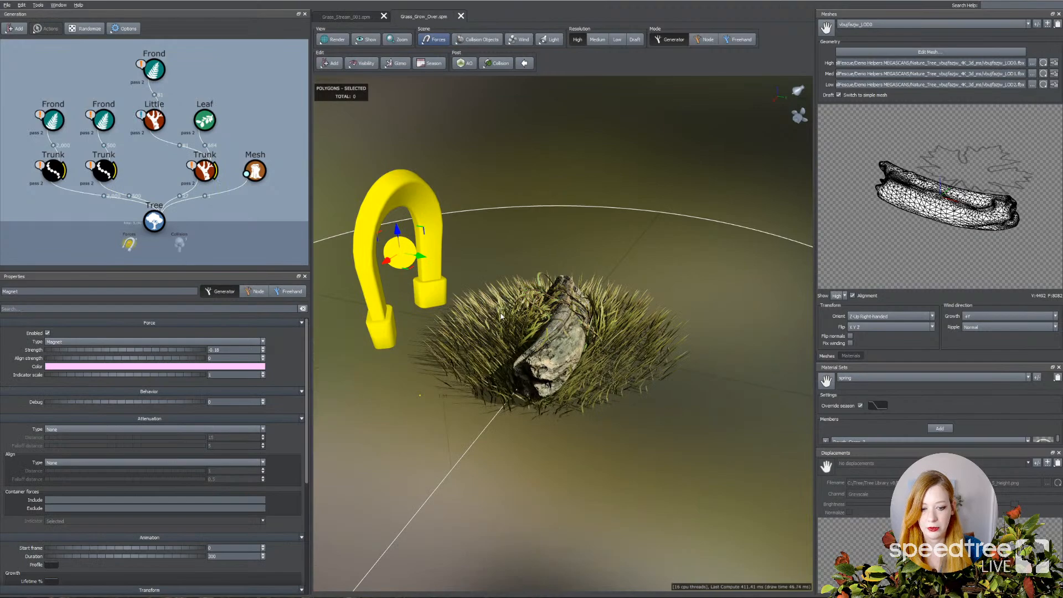
{"action": "left_click_drag", "start_coordinate": [404, 287], "coordinate": [581, 287]}
{"action": "scroll", "coordinate": [581, 286], "scroll_direction": "up", "scroll_amount": 6}
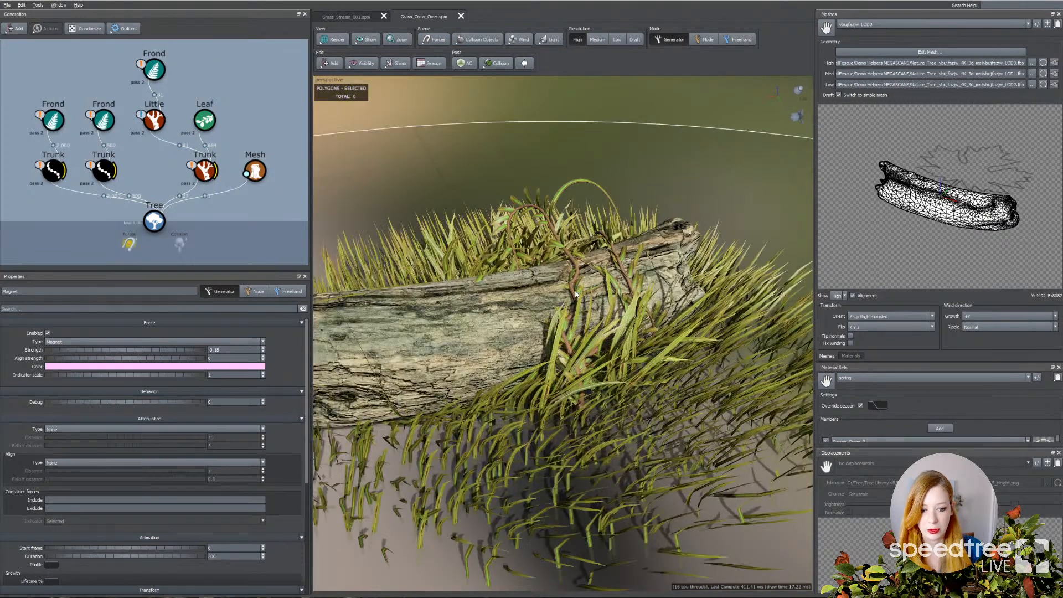
Step: Inspect the log mesh's properties and return to the vine trunk's force settings
{"action": "left_click", "coordinate": [577, 294]}
{"action": "left_click_drag", "start_coordinate": [413, 264], "coordinate": [559, 299]}
{"action": "left_click", "coordinate": [564, 300]}
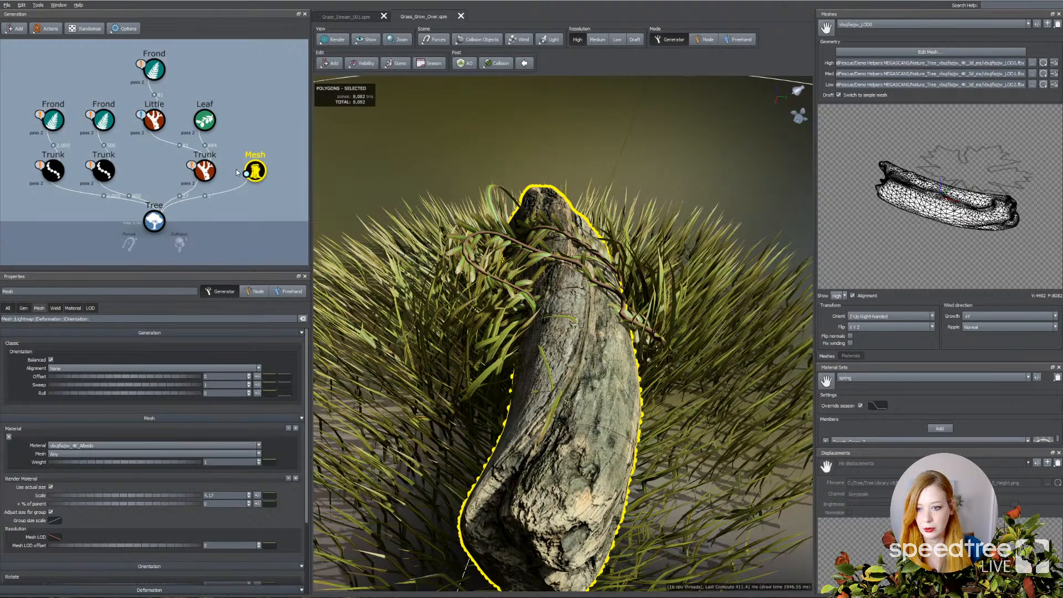
{"action": "left_click", "coordinate": [210, 176]}
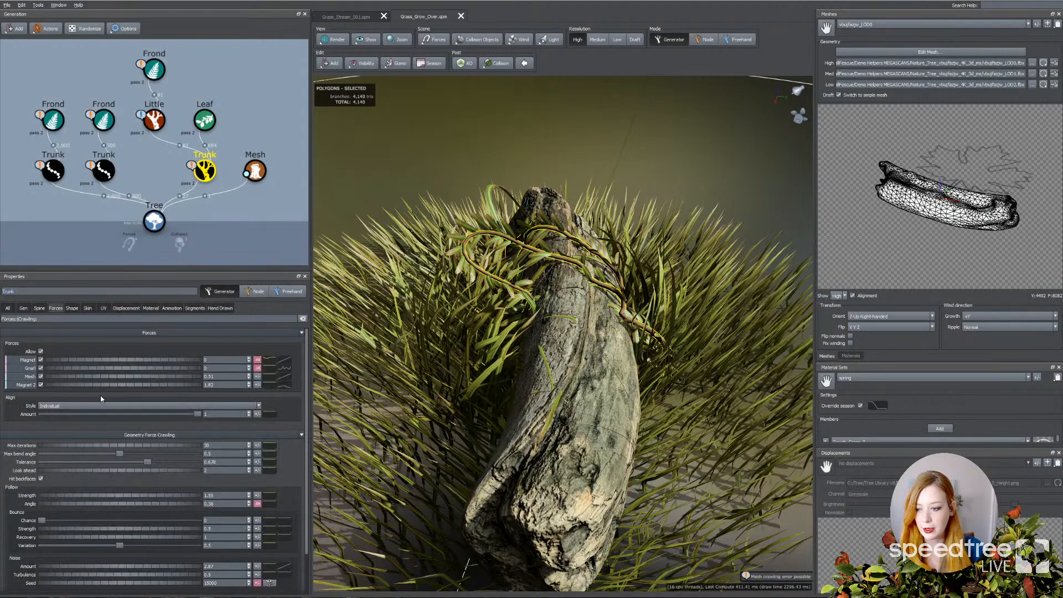
Step: Review the vine trunk's follow, bounce, noise and result settings for geometry crawling and inspect how the vine wraps the log
{"action": "scroll", "coordinate": [59, 390], "scroll_direction": "down", "scroll_amount": 2}
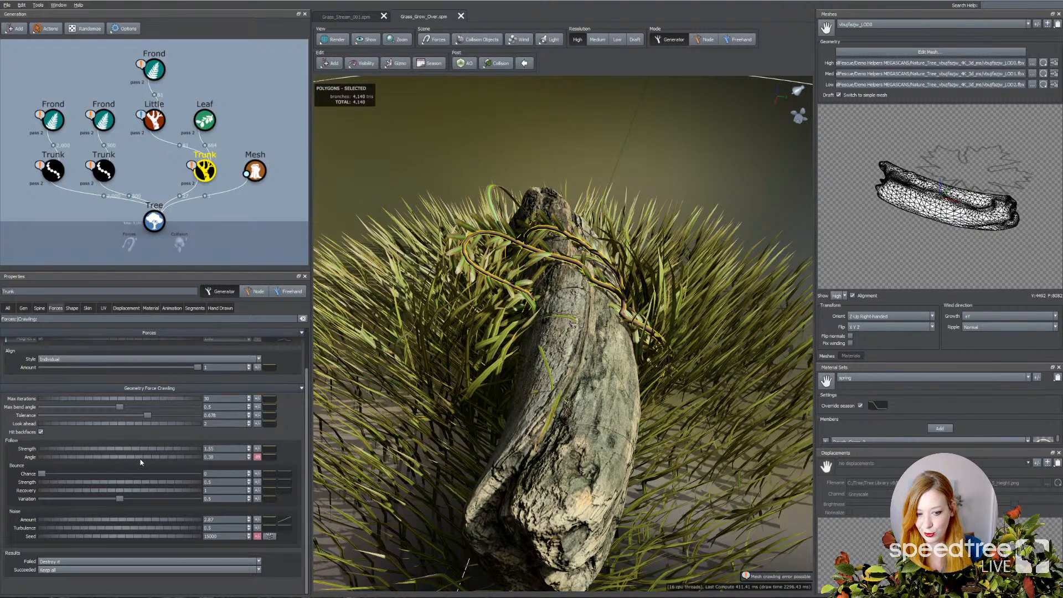
{"action": "left_click_drag", "start_coordinate": [507, 417], "coordinate": [461, 418]}
{"action": "scroll", "coordinate": [461, 418], "scroll_direction": "up", "scroll_amount": 2}
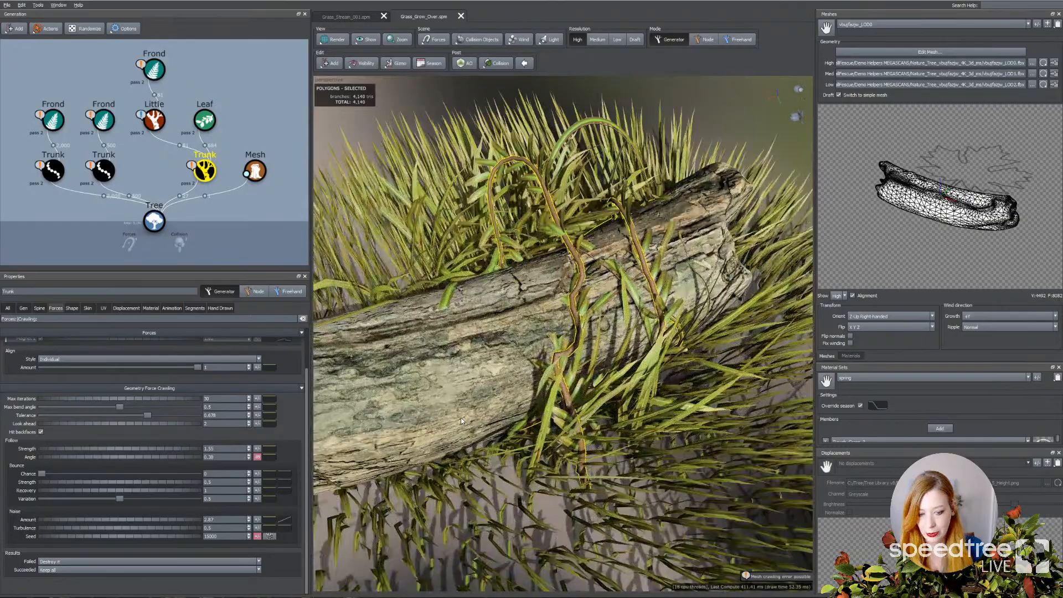
{"action": "left_click_drag", "start_coordinate": [513, 388], "coordinate": [451, 397]}
Step: Select the leaves on the vine and review their skin and force settings, including the Mesh force and geometry kill action
{"action": "left_click", "coordinate": [390, 318]}
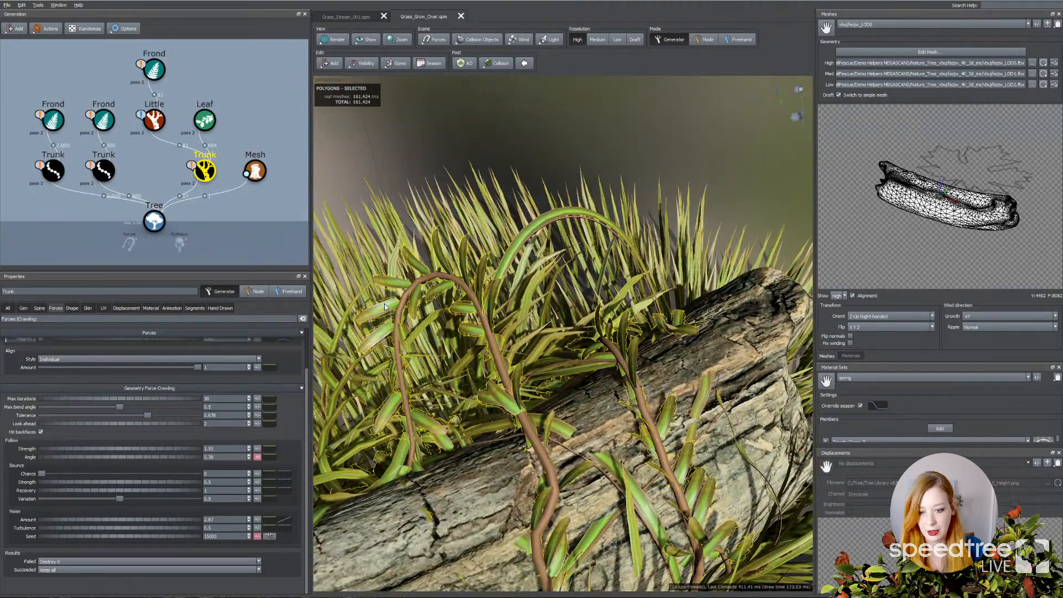
{"action": "left_click_drag", "start_coordinate": [487, 498], "coordinate": [581, 303]}
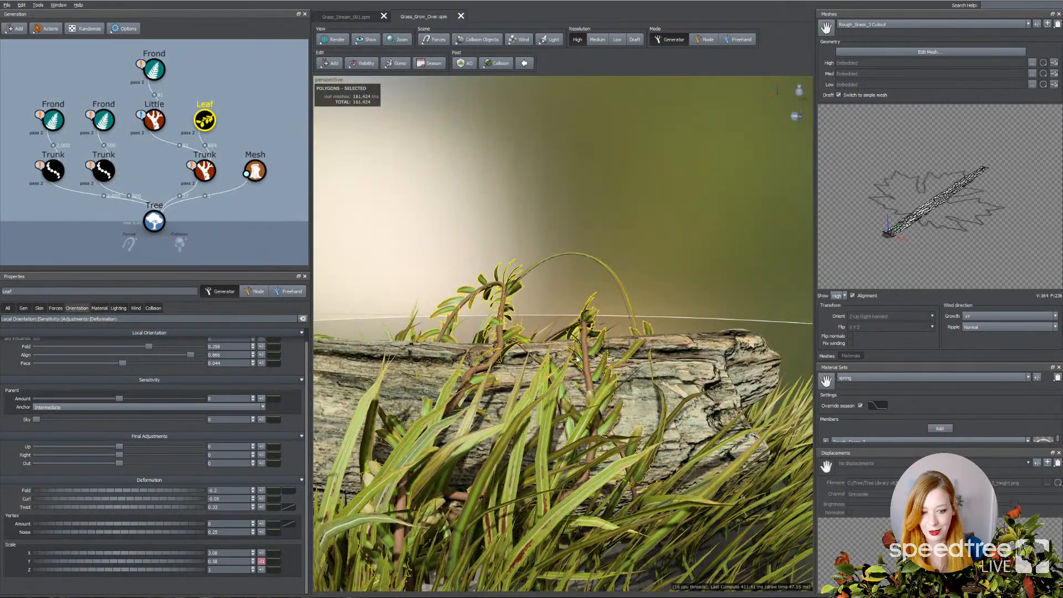
{"action": "left_click_drag", "start_coordinate": [578, 359], "coordinate": [611, 360]}
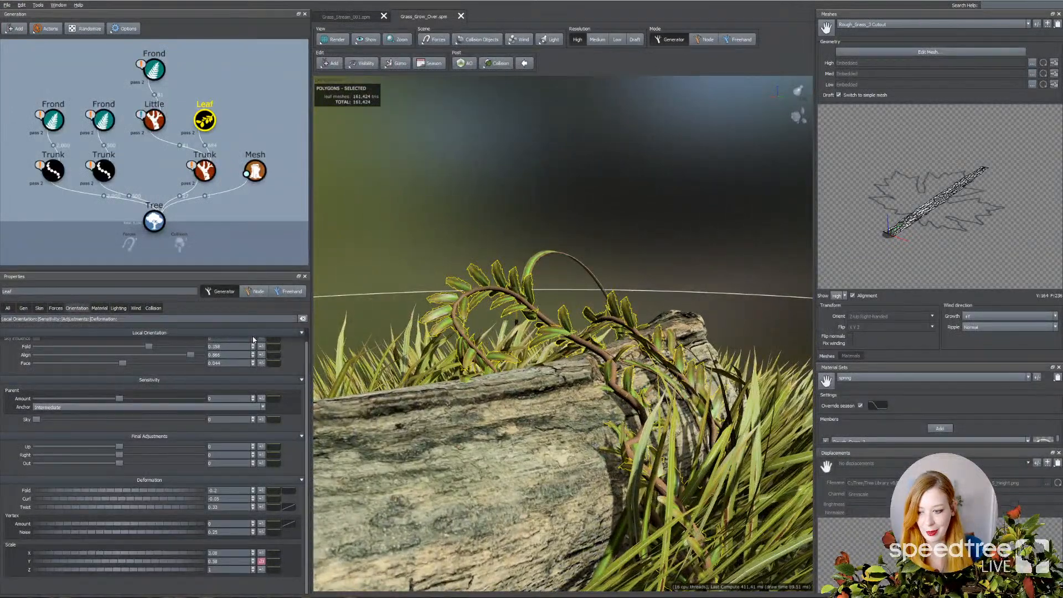
{"action": "left_click", "coordinate": [39, 307]}
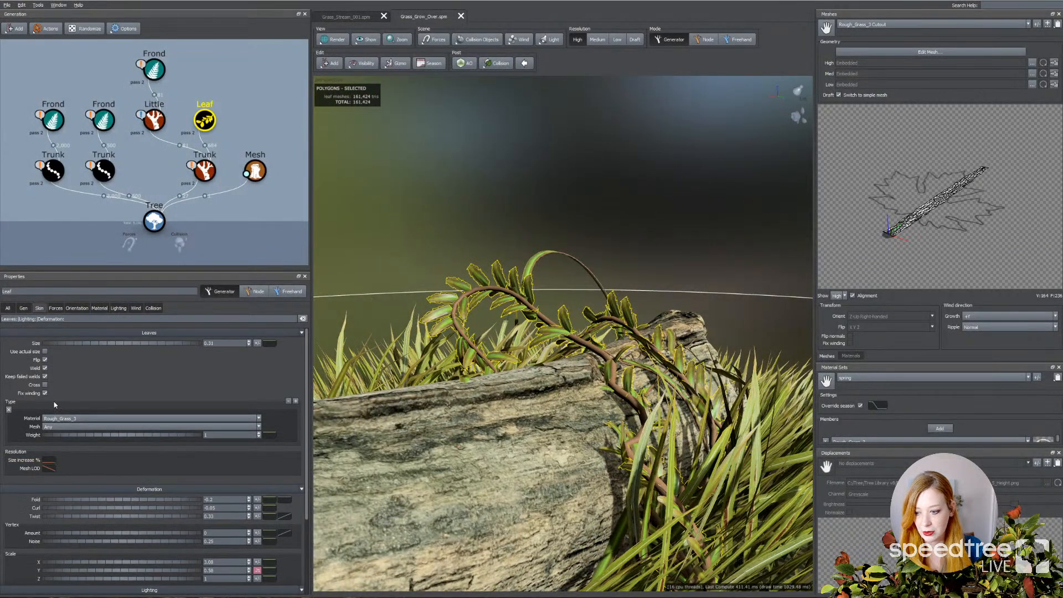
{"action": "left_click", "coordinate": [55, 307]}
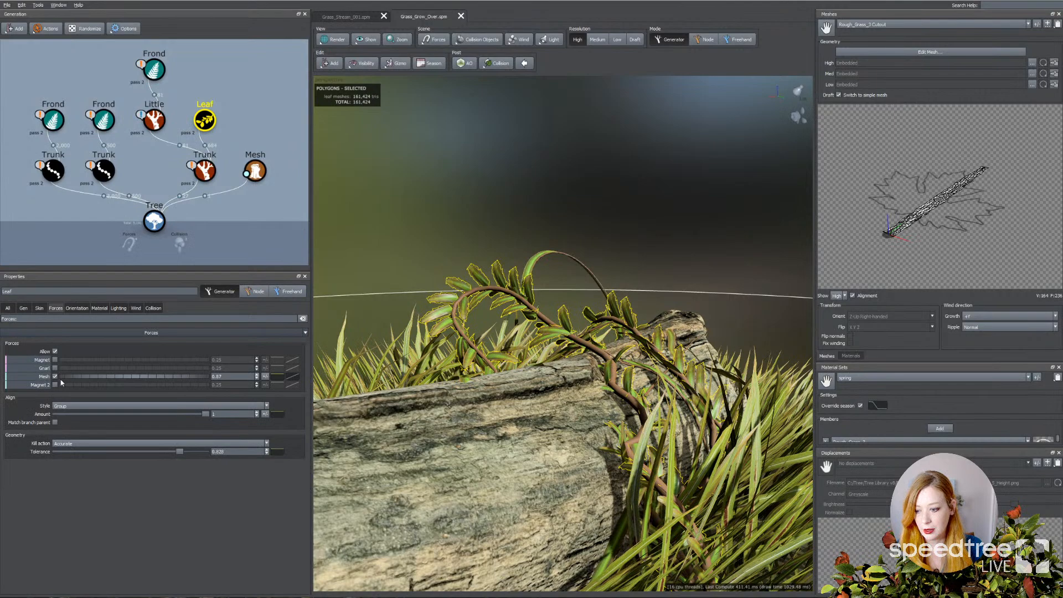
{"action": "left_click_drag", "start_coordinate": [422, 415], "coordinate": [682, 325]}
{"action": "left_click_drag", "start_coordinate": [608, 443], "coordinate": [576, 440]}
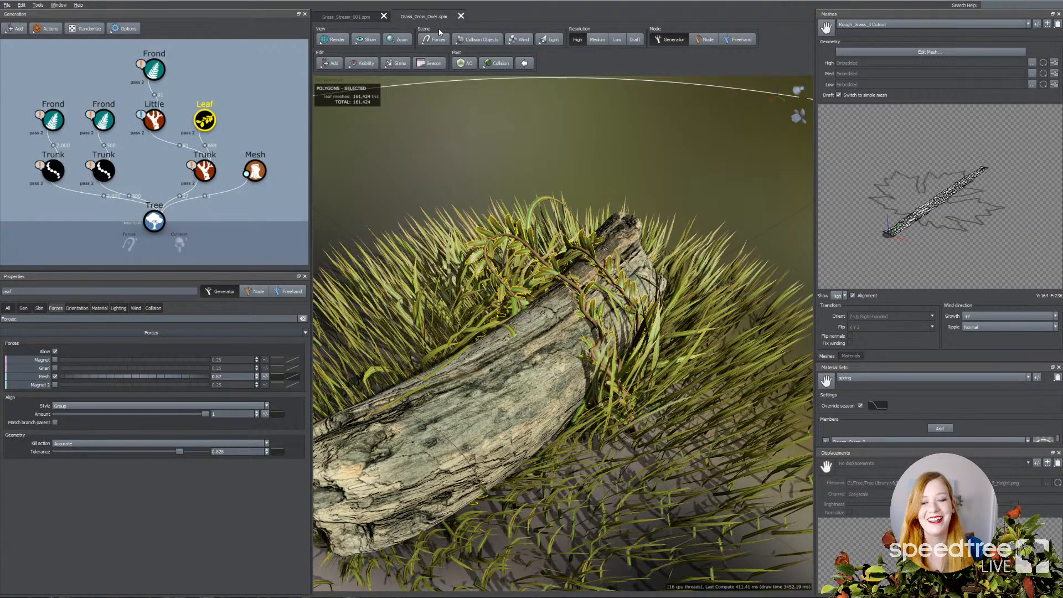
Step: Deselect the leaves and examine the whole log, grass and vine scene from several sides
{"action": "left_click", "coordinate": [497, 175]}
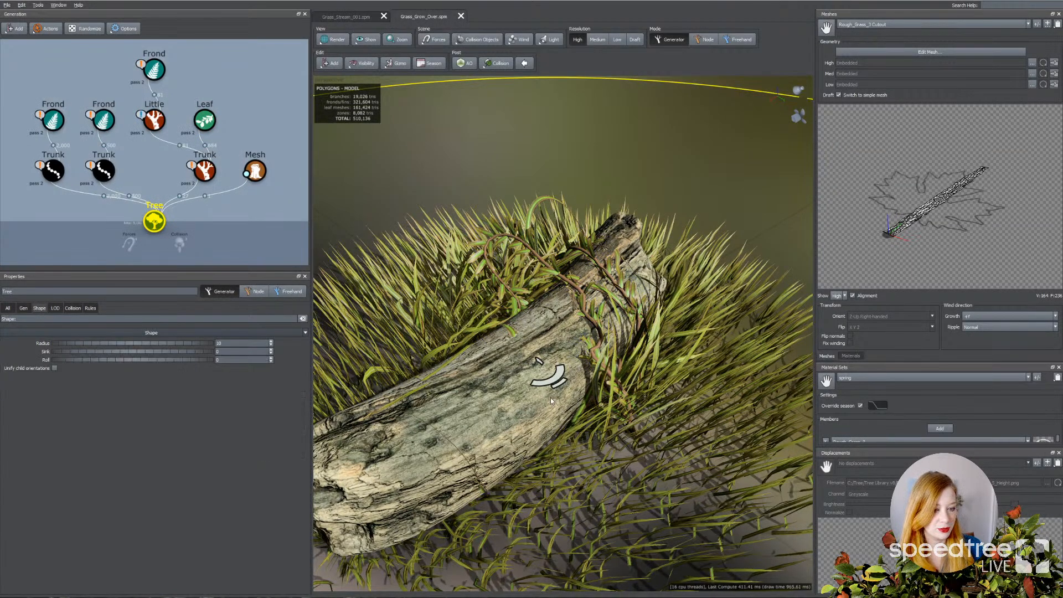
{"action": "left_click_drag", "start_coordinate": [549, 399], "coordinate": [654, 393]}
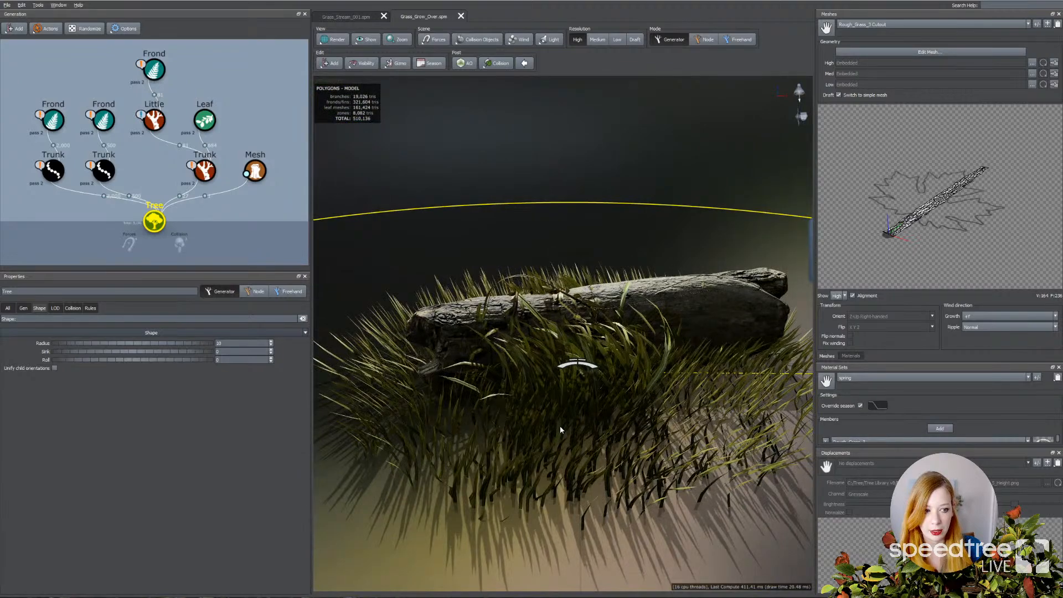
{"action": "left_click_drag", "start_coordinate": [560, 429], "coordinate": [652, 427]}
{"action": "left_click_drag", "start_coordinate": [610, 351], "coordinate": [536, 334]}
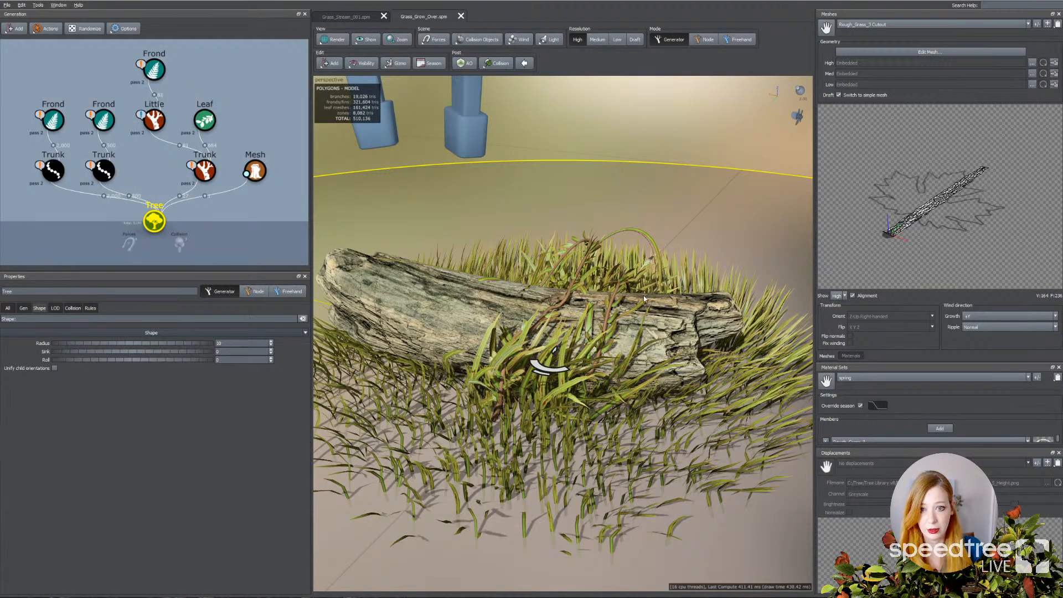
{"action": "left_click_drag", "start_coordinate": [557, 336], "coordinate": [617, 342]}
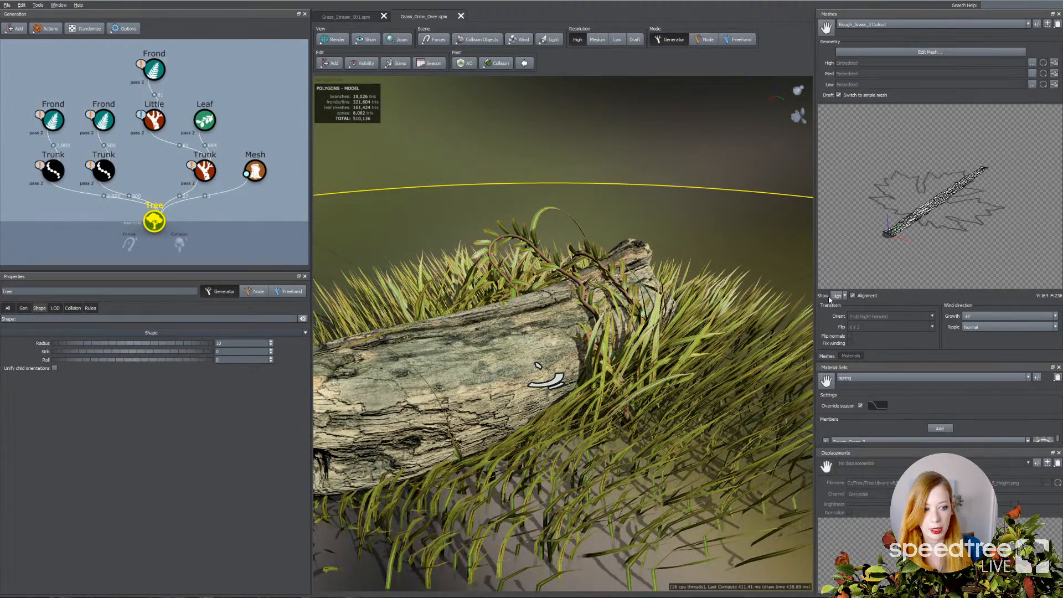
Step: Show the Rough_Grass_3 material and its texture maps, and inspect the grass and vines around the log
{"action": "left_click", "coordinate": [848, 356]}
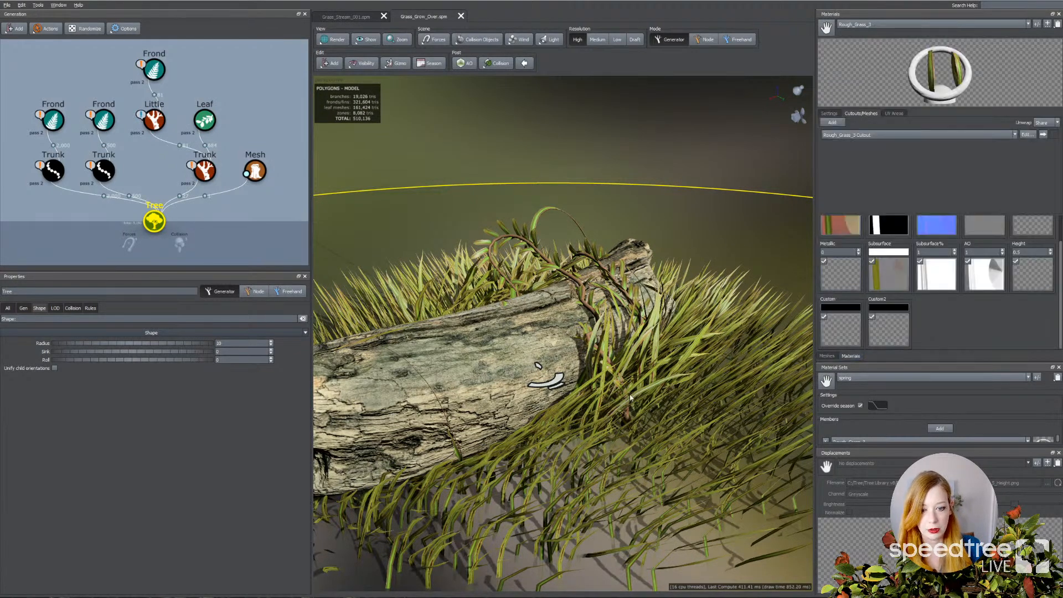
{"action": "left_click_drag", "start_coordinate": [630, 397], "coordinate": [585, 399]}
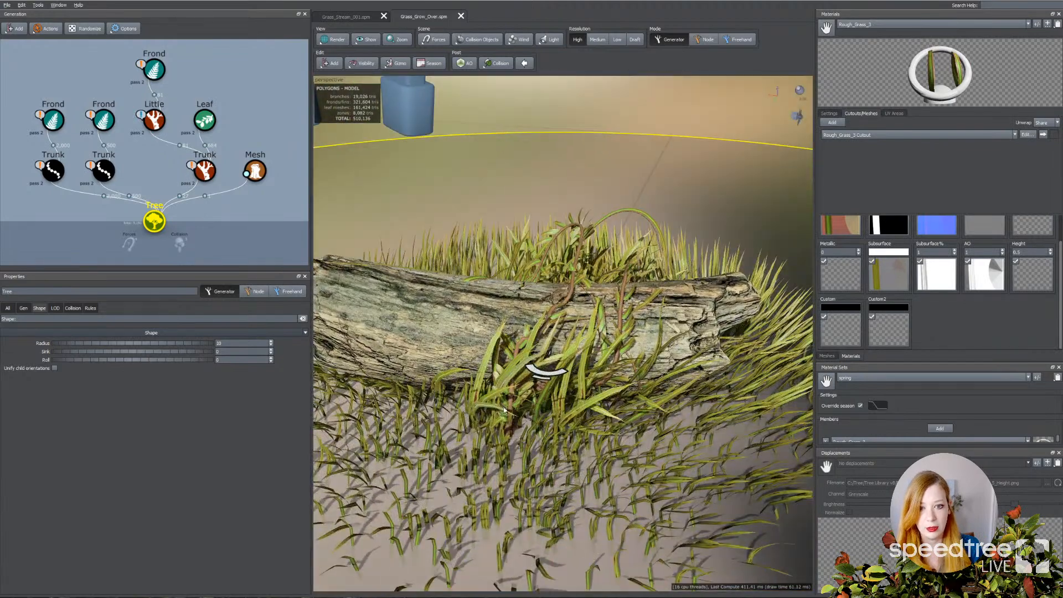
{"action": "left_click_drag", "start_coordinate": [504, 410], "coordinate": [512, 258]}
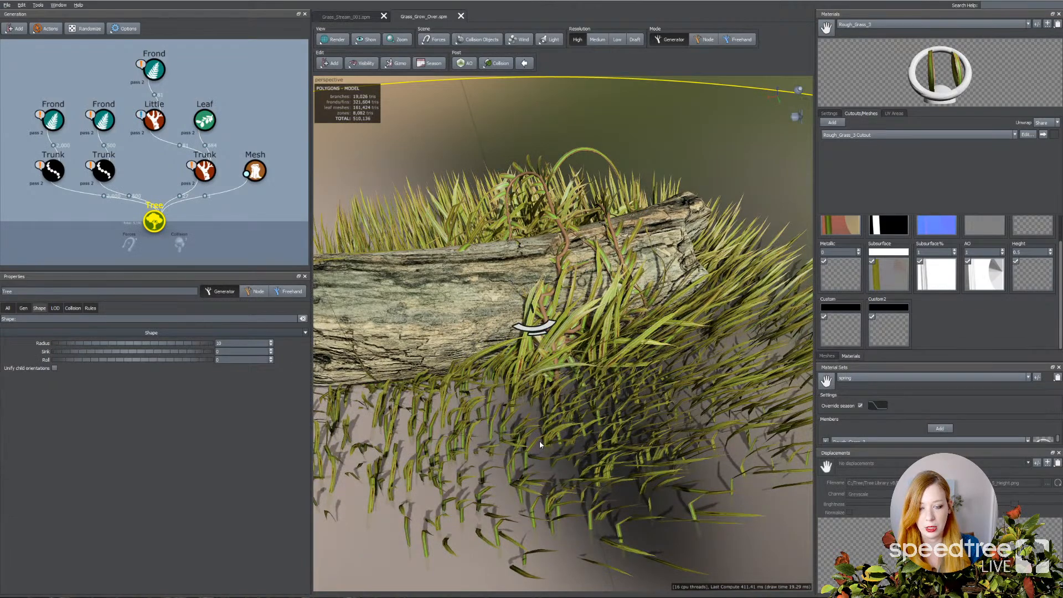
{"action": "left_click_drag", "start_coordinate": [540, 443], "coordinate": [577, 402]}
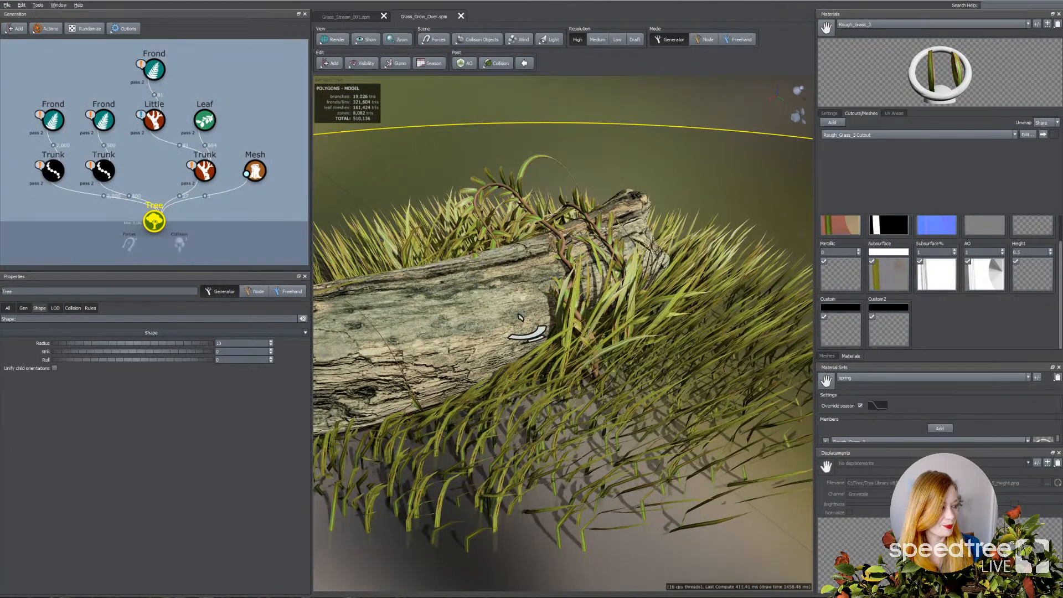